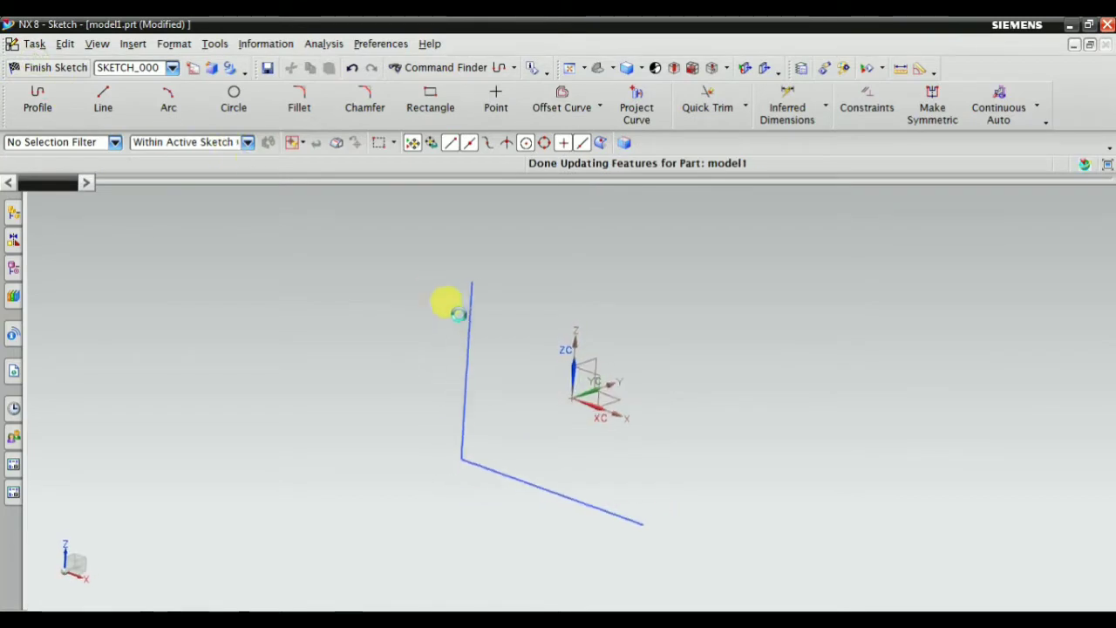
# Extrude the two lines of the L-shaped sketch 120 mm as a sheet body
pyautogui.click(113, 98)
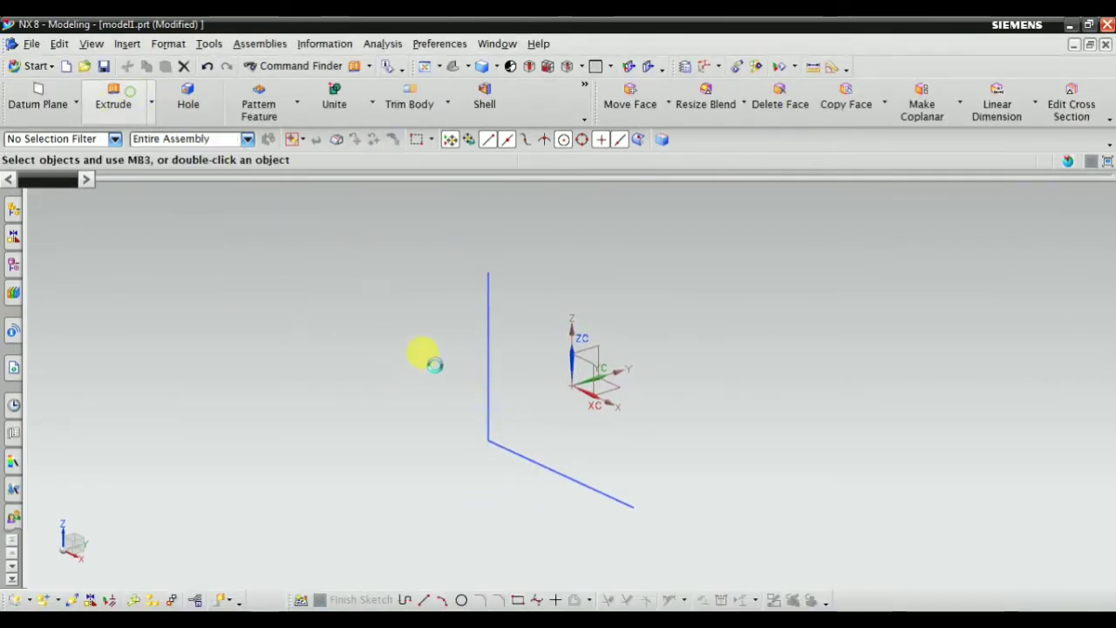
pyautogui.click(488, 383)
pyautogui.click(534, 463)
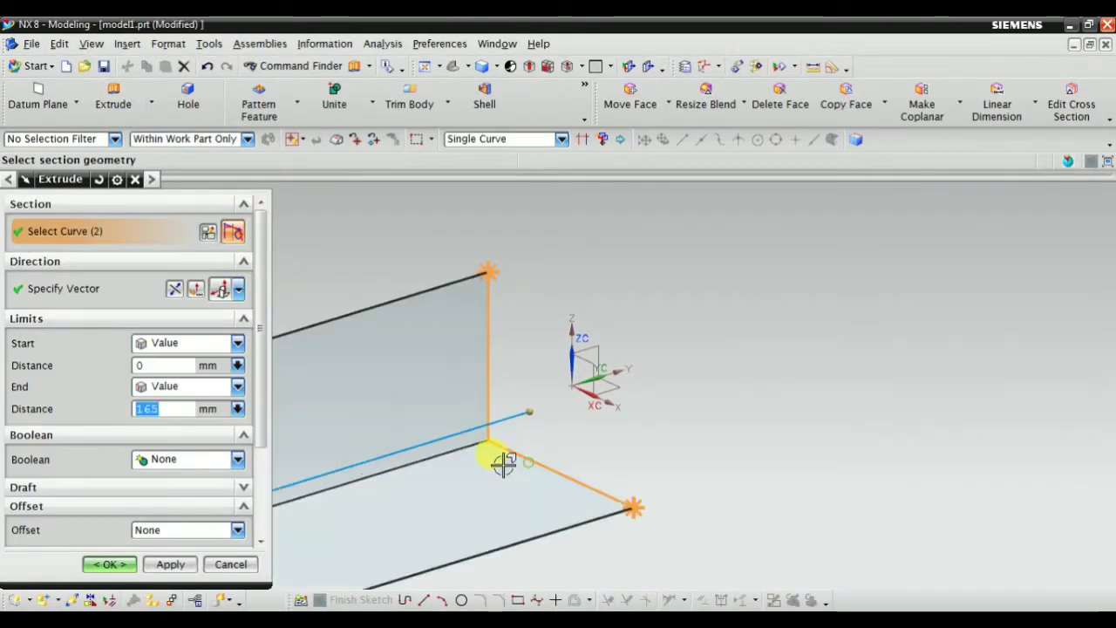
pyautogui.scroll(-4, 502, 445)
pyautogui.moveTo(410, 445); pyautogui.dragTo(447, 427)
pyautogui.scroll(-3, 207, 520)
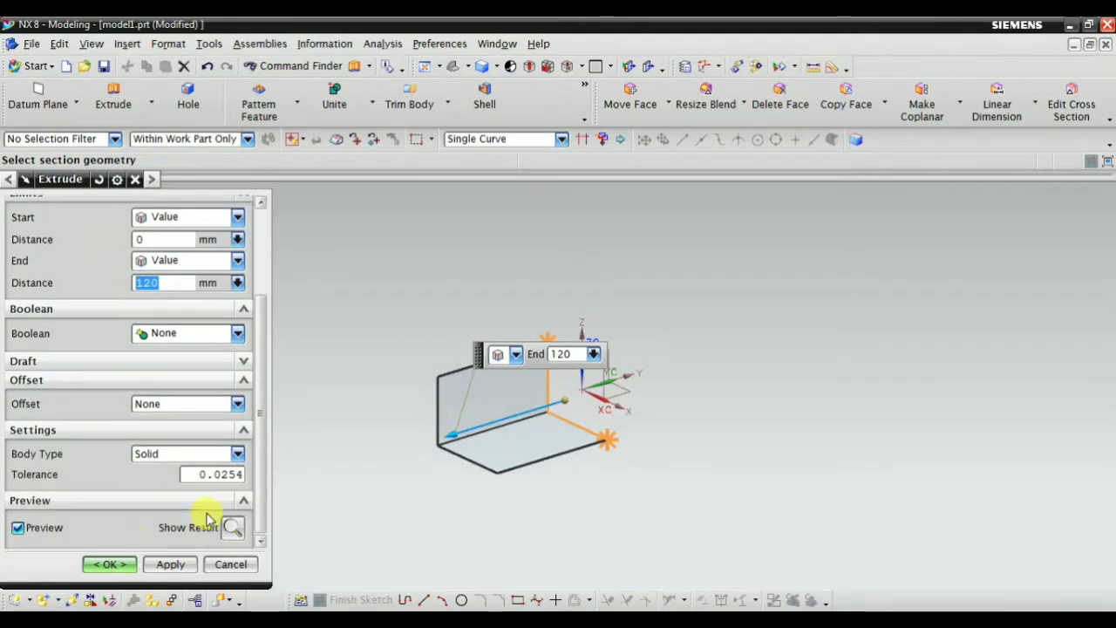
pyautogui.click(165, 453)
pyautogui.click(164, 488)
pyautogui.click(109, 564)
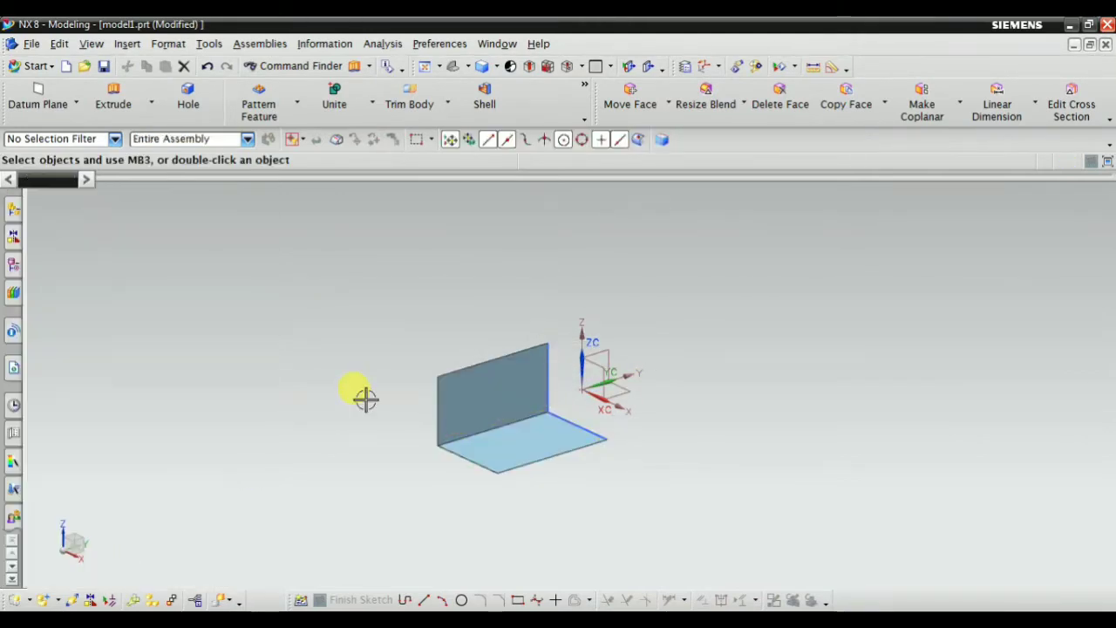
# Make the L-shaped profile sketch internal to the extrude feature in the model history
pyautogui.rightClick(346, 302)
pyautogui.hotkey('ctrl', 'f')
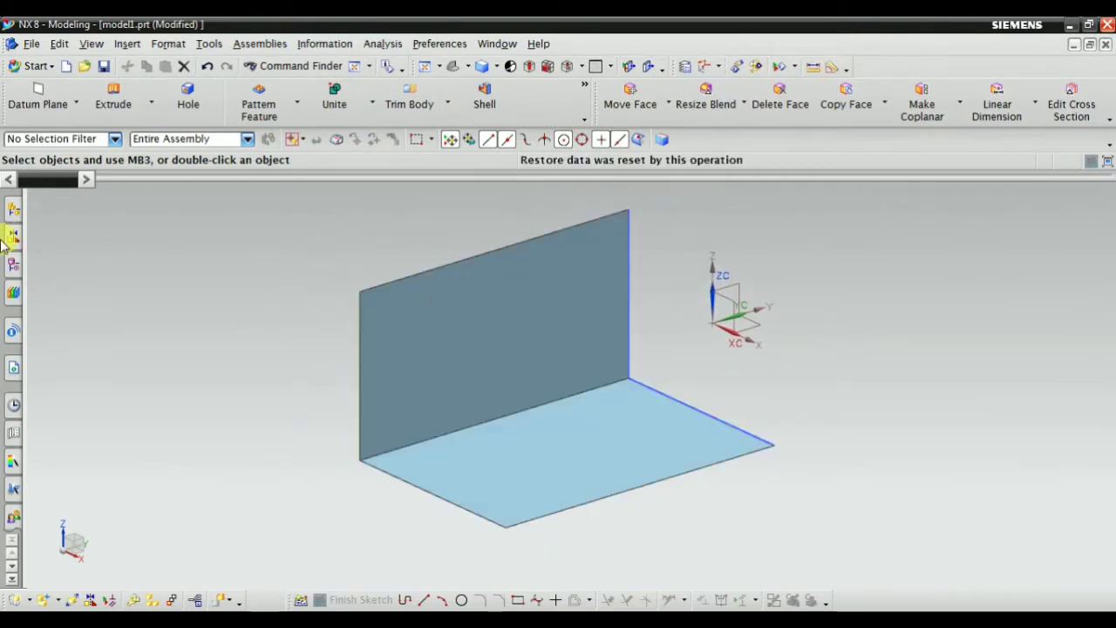
pyautogui.click(13, 266)
pyautogui.click(105, 350)
pyautogui.rightClick(104, 350)
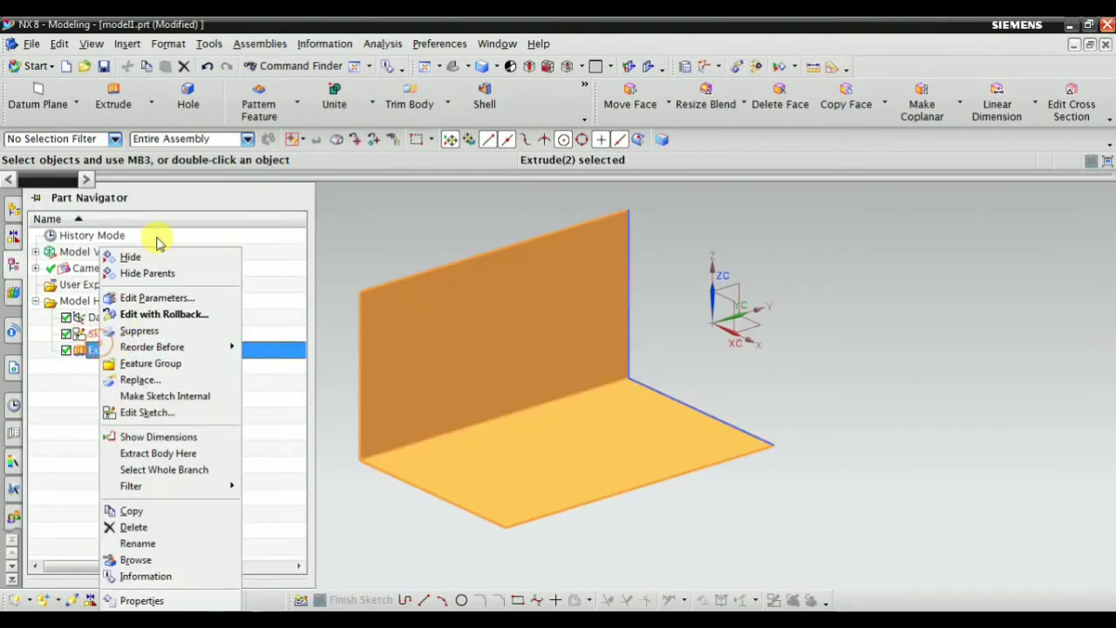
pyautogui.click(175, 397)
pyautogui.scroll(-2, 624, 419)
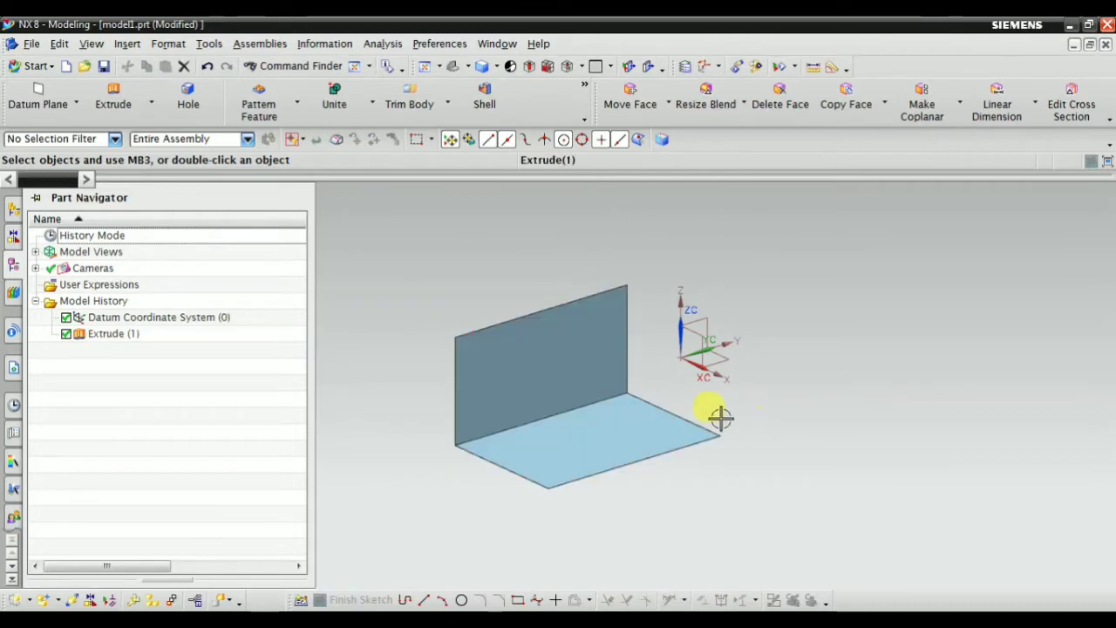
pyautogui.click(388, 301)
# Start a Styled Blend detail feature and set its type to Law
pyautogui.click(122, 44)
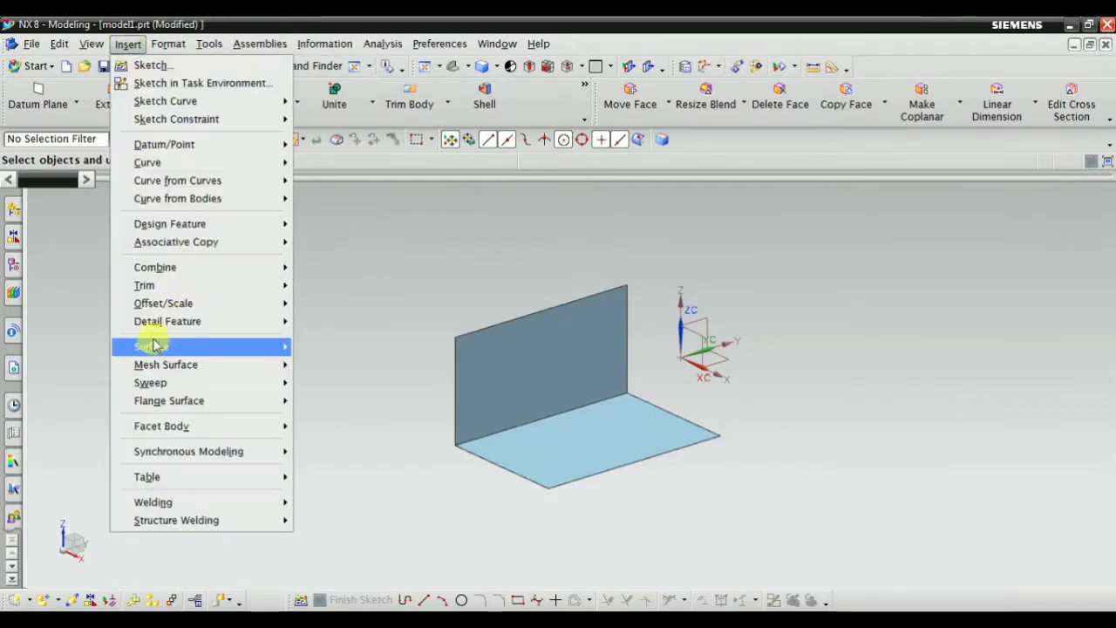
pyautogui.moveTo(225, 330)
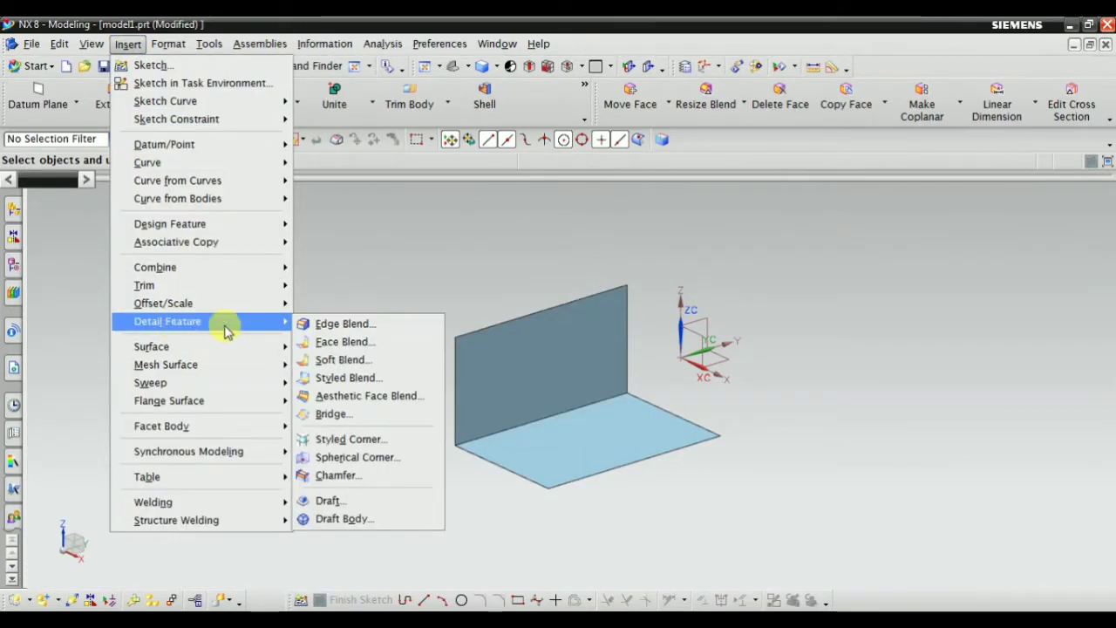
pyautogui.click(349, 378)
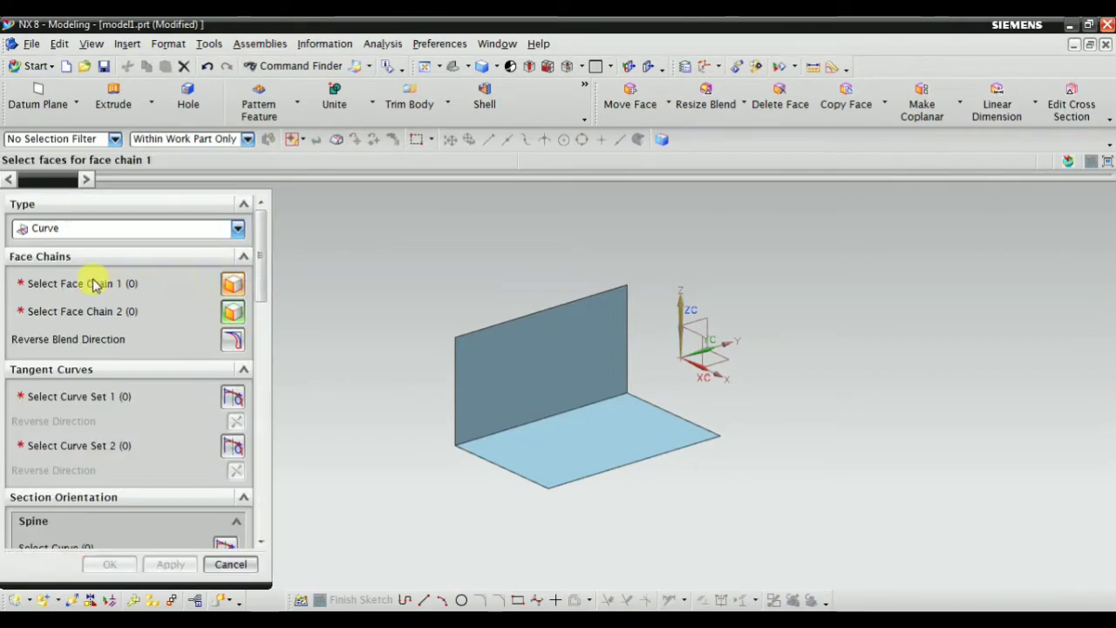
pyautogui.click(92, 229)
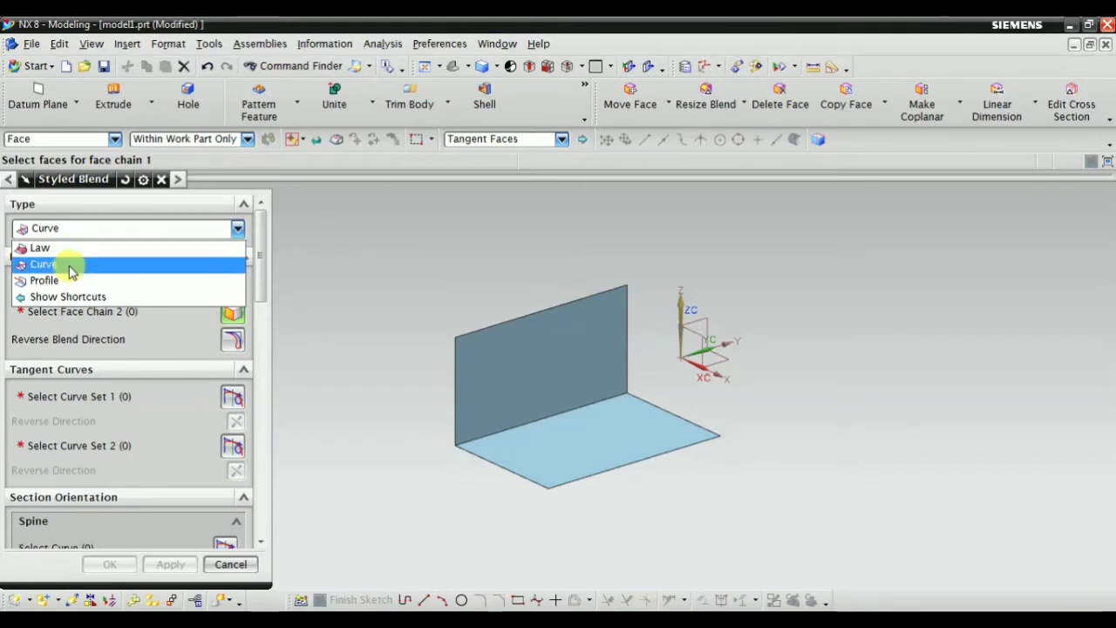
pyautogui.click(71, 248)
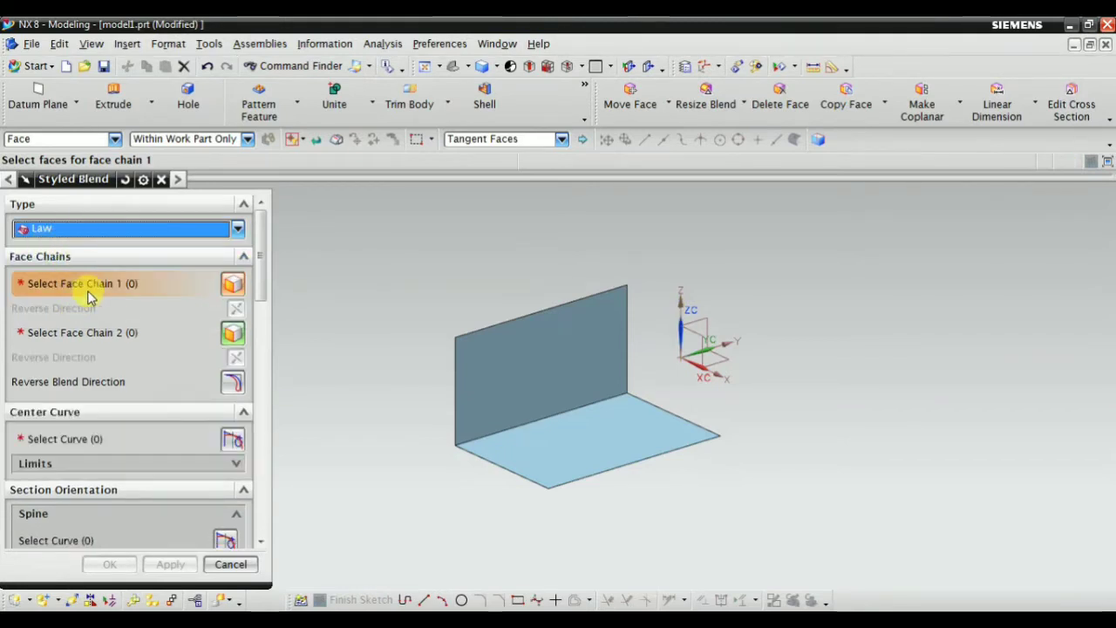
# Assign the vertical face to face chain 1 and the horizontal face to face chain 2, reversing both normals toward the inner corner
pyautogui.scroll(3, 511, 305)
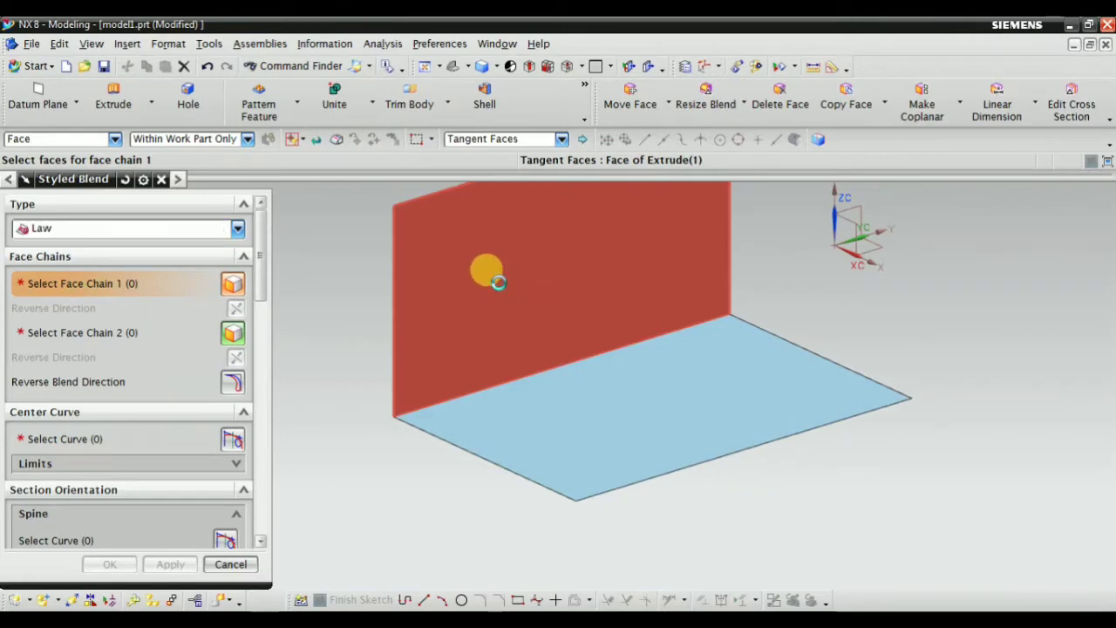
pyautogui.click(491, 269)
pyautogui.scroll(-2, 588, 451)
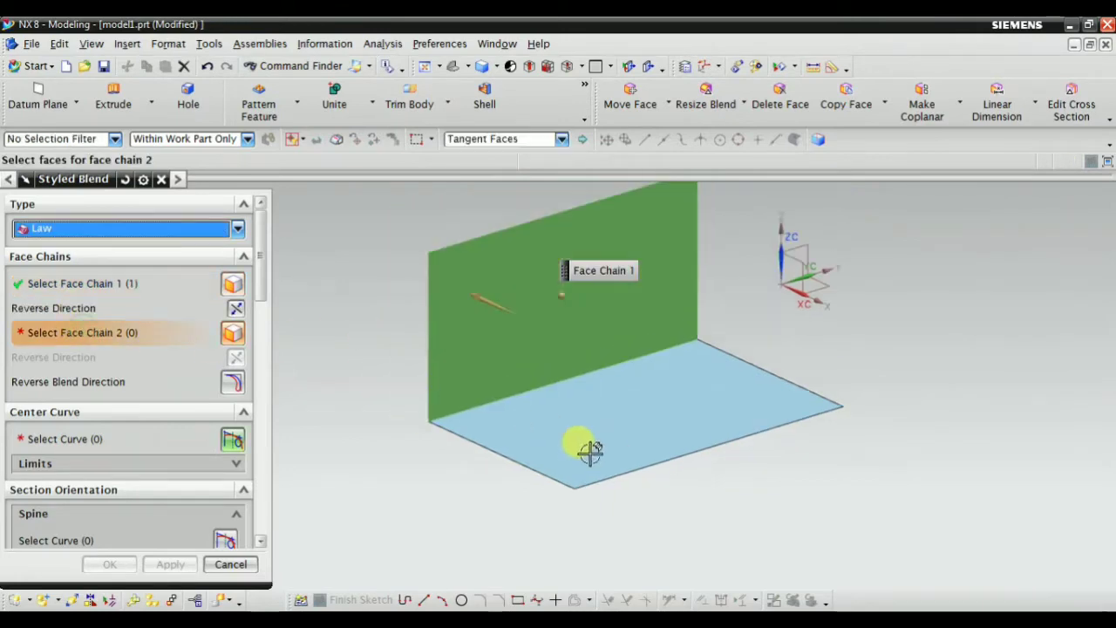
pyautogui.click(642, 439)
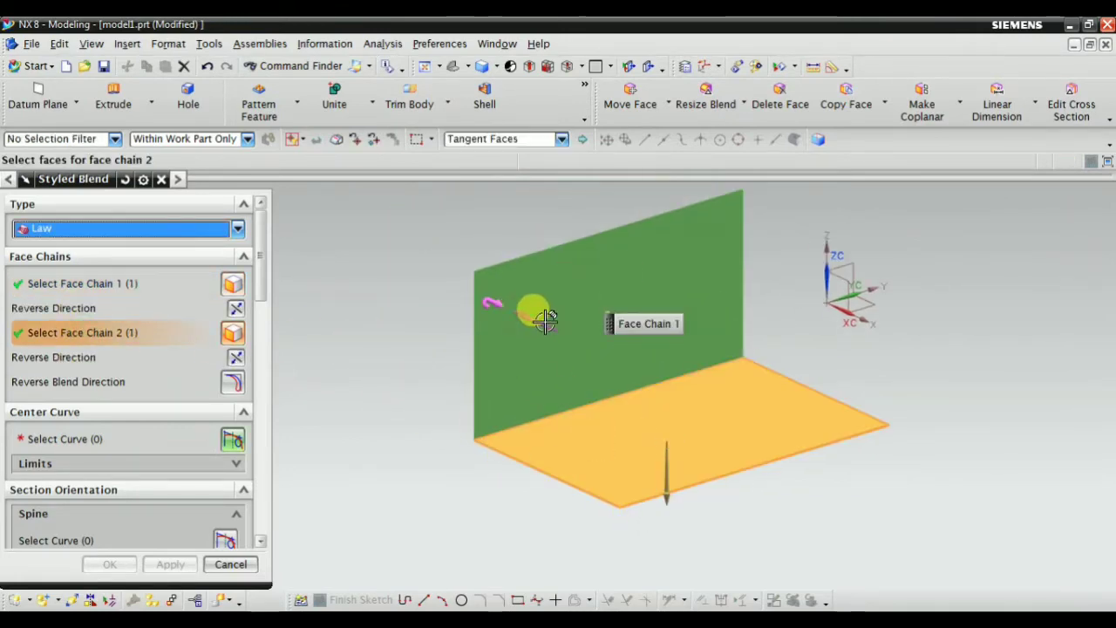
pyautogui.doubleClick(520, 311)
pyautogui.doubleClick(667, 489)
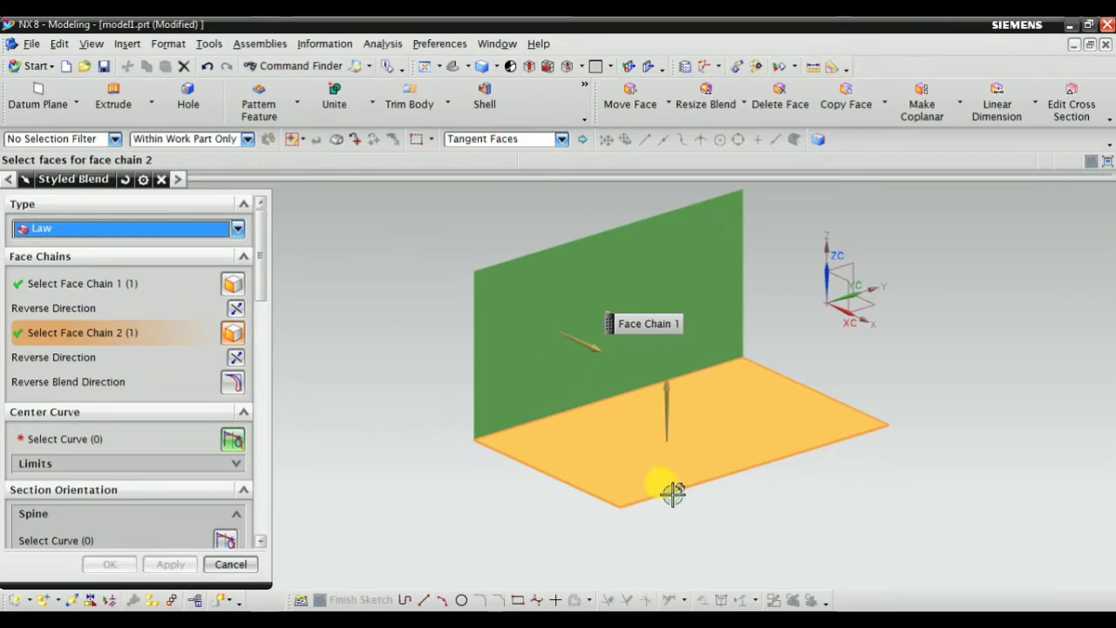
pyautogui.click(61, 438)
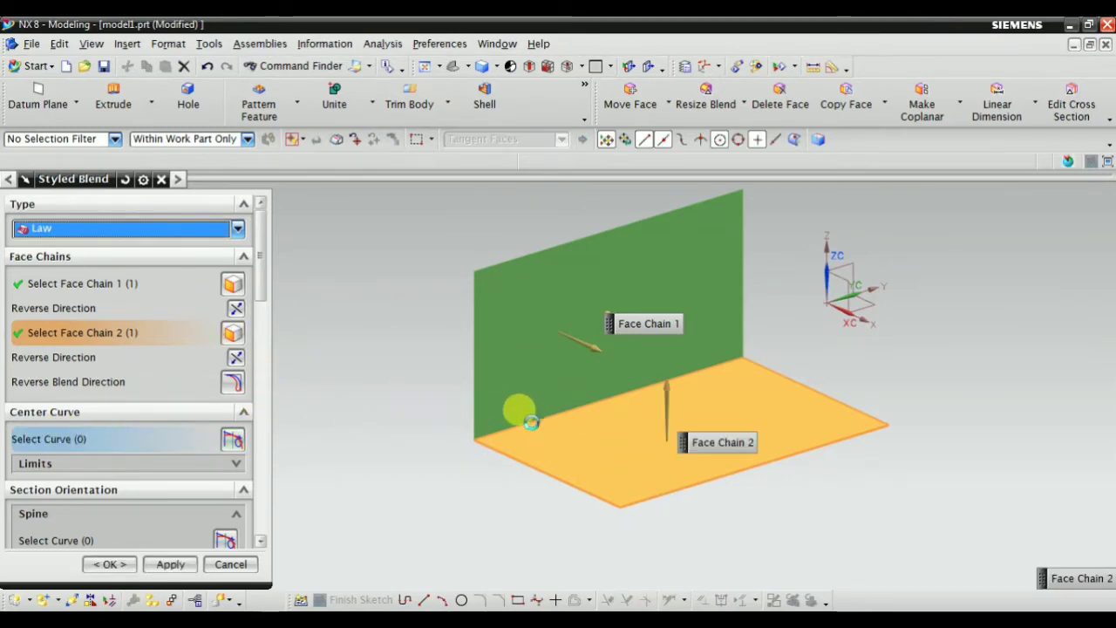
# Set the styled blend's shape control type to Tube Radius 1
pyautogui.moveTo(327, 436); pyautogui.dragTo(506, 489, button='middle')
pyautogui.scroll(-5, 189, 489)
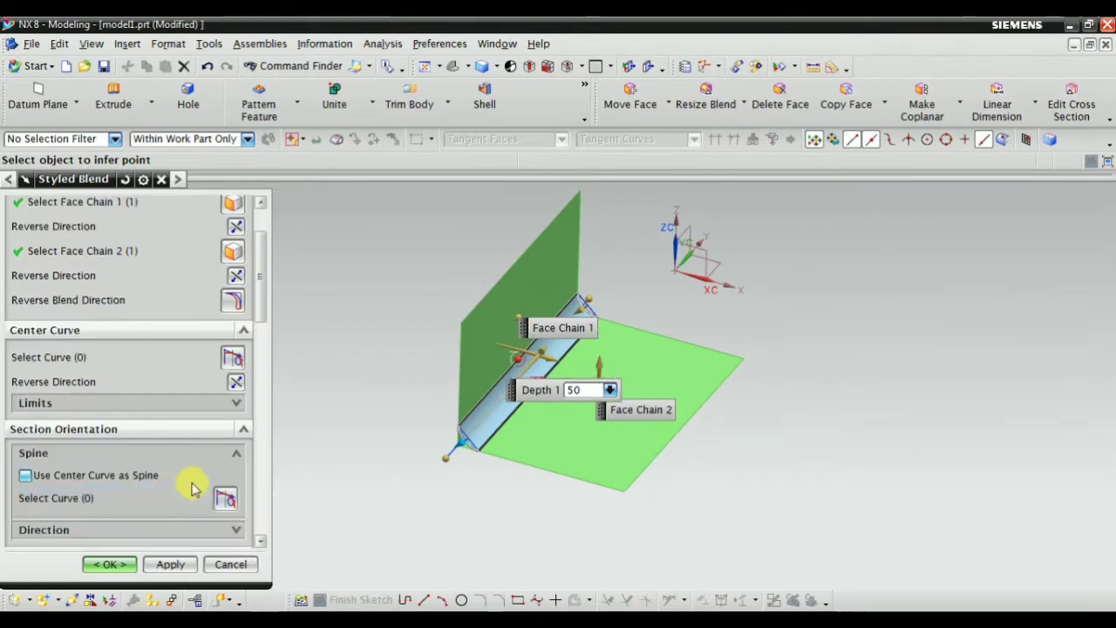
pyautogui.click(179, 399)
pyautogui.click(179, 398)
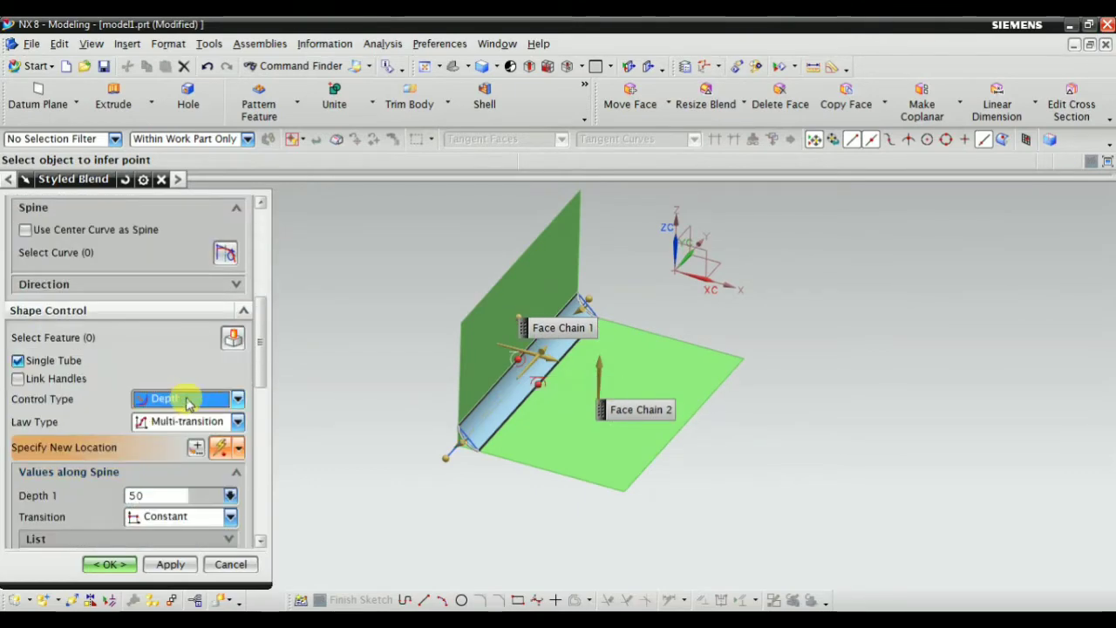
pyautogui.click(179, 398)
pyautogui.click(179, 415)
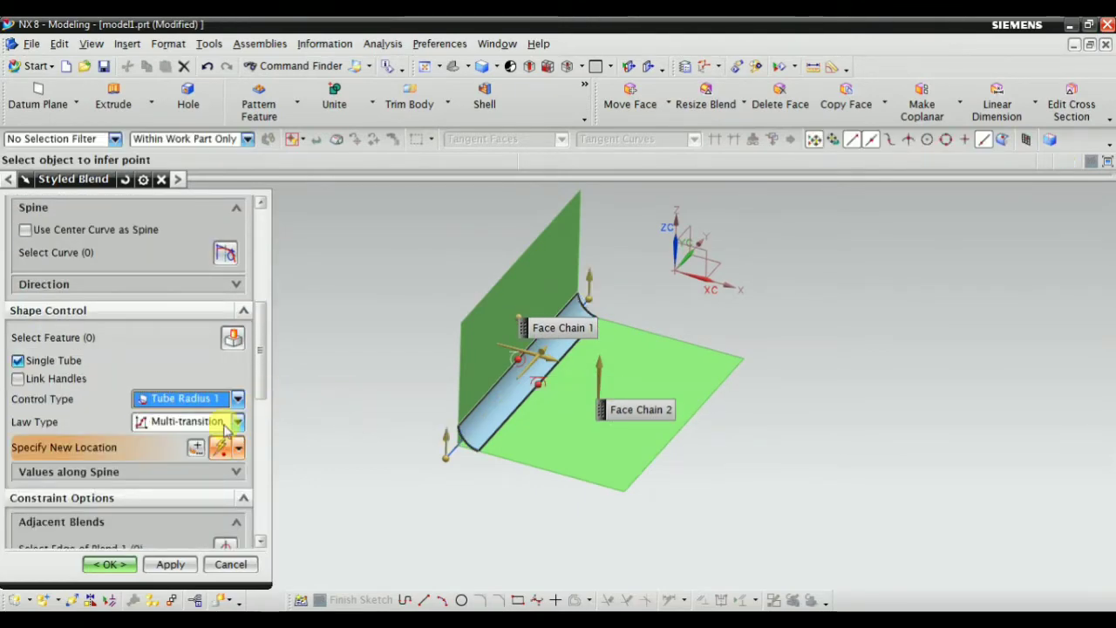
pyautogui.scroll(-2, 136, 463)
# Set the first tube radius value along the spine to 20 mm
pyautogui.click(116, 393)
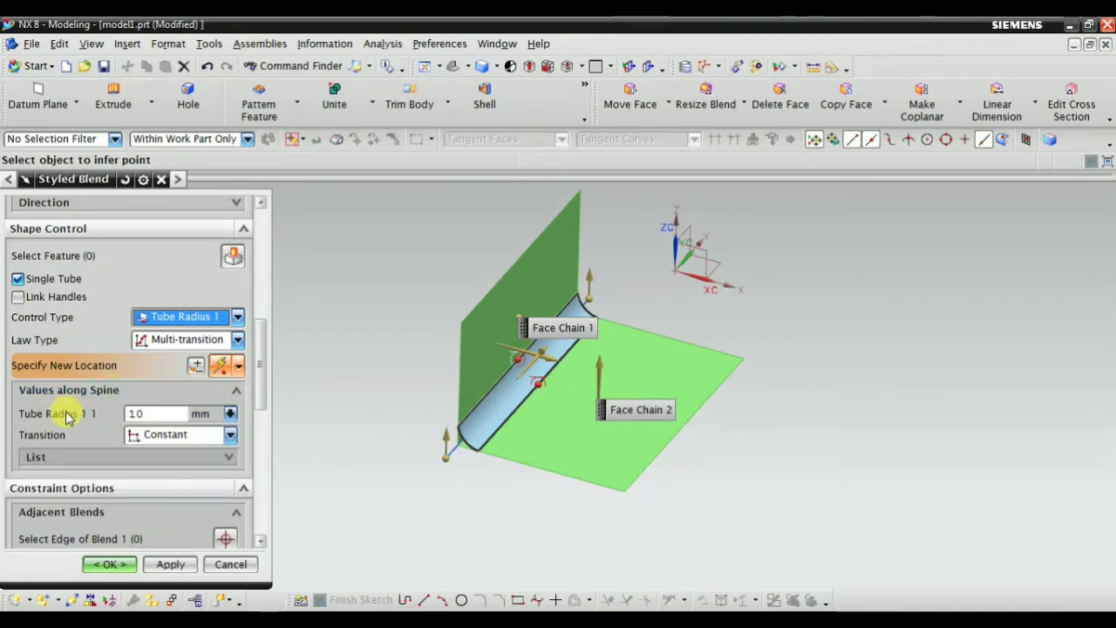
pyautogui.click(160, 414)
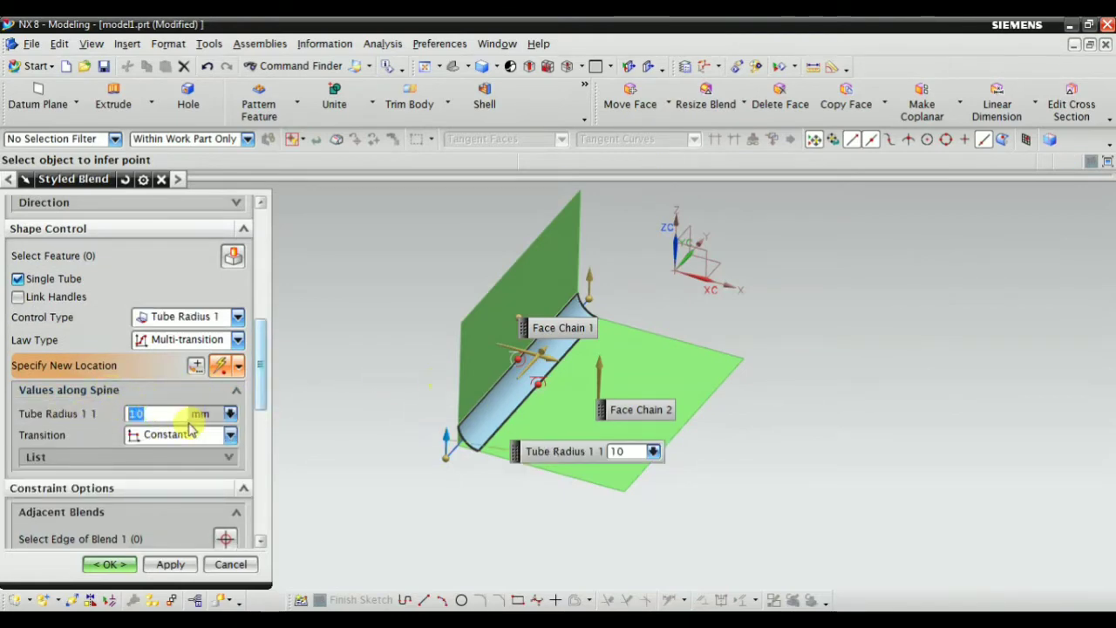
pyautogui.write('2')
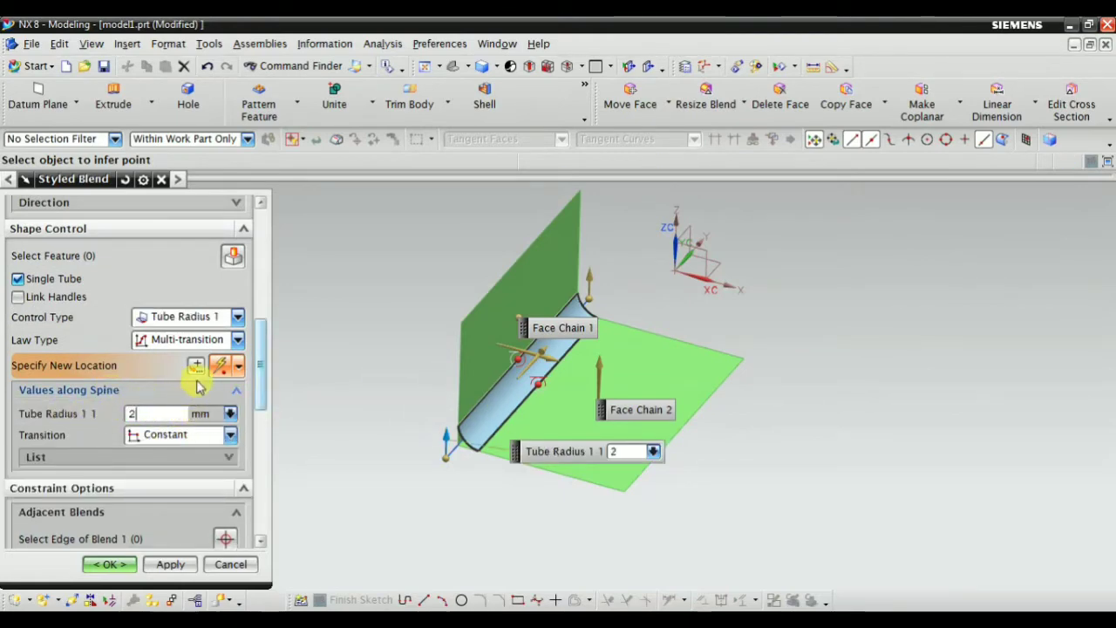
pyautogui.write('0')
pyautogui.press('Return')
# Set the transition of the first tube radius location to Linear, trying Constant in between
pyautogui.moveTo(384, 443)
pyautogui.mouseDown(button='middle')
pyautogui.moveTo(407, 394)
pyautogui.moveTo(388, 431)
pyautogui.mouseUp(button='middle')
pyautogui.click(162, 435)
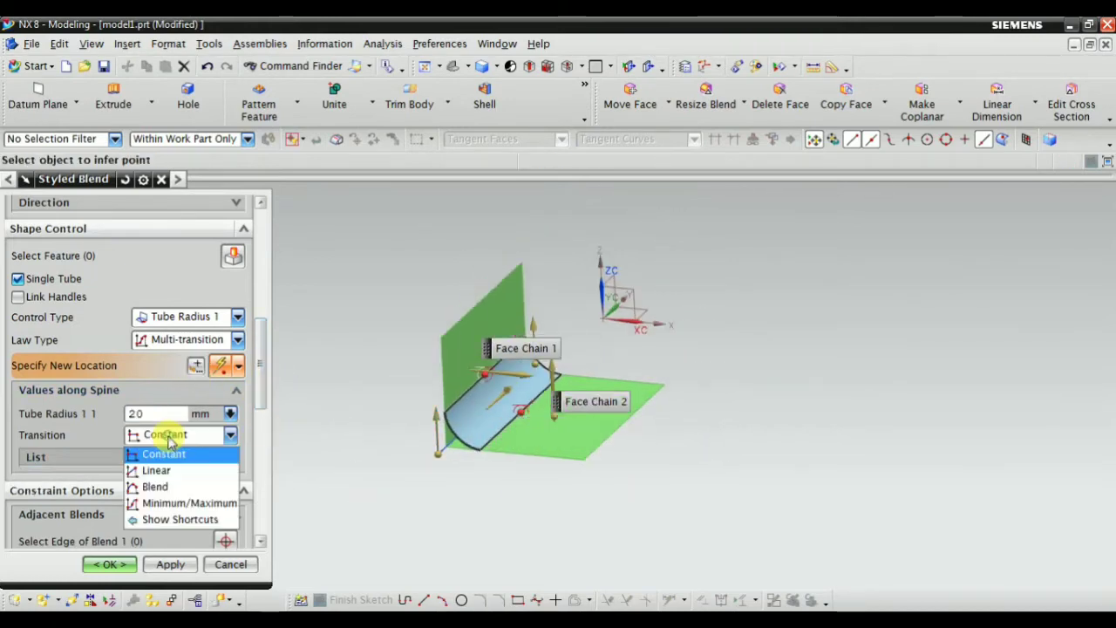
pyautogui.click(157, 468)
pyautogui.click(177, 443)
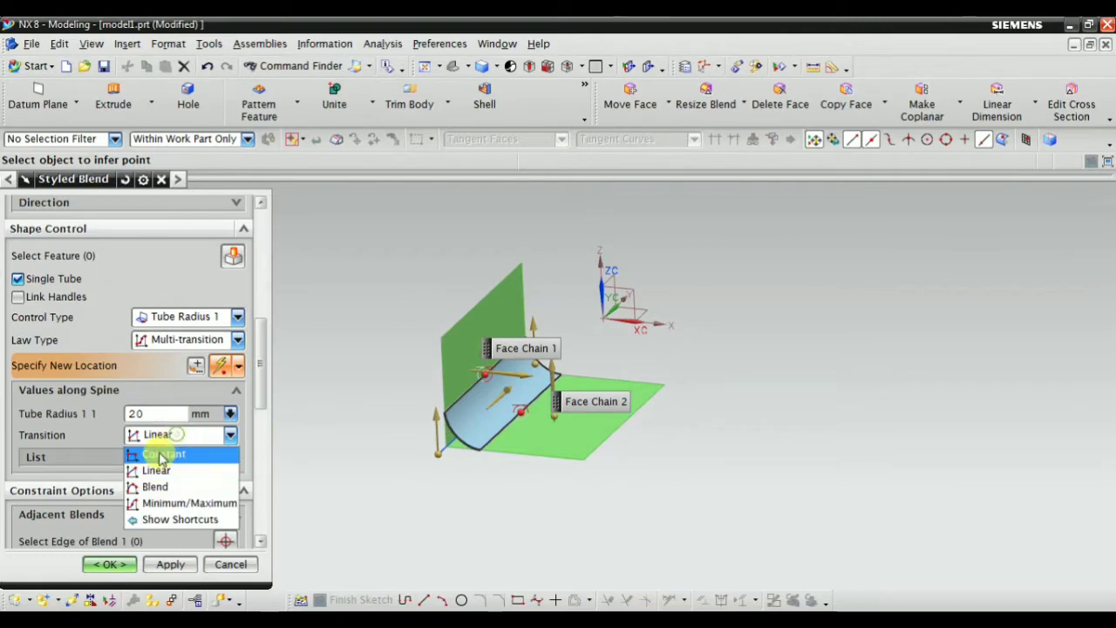
pyautogui.click(160, 451)
pyautogui.click(190, 441)
pyautogui.click(161, 468)
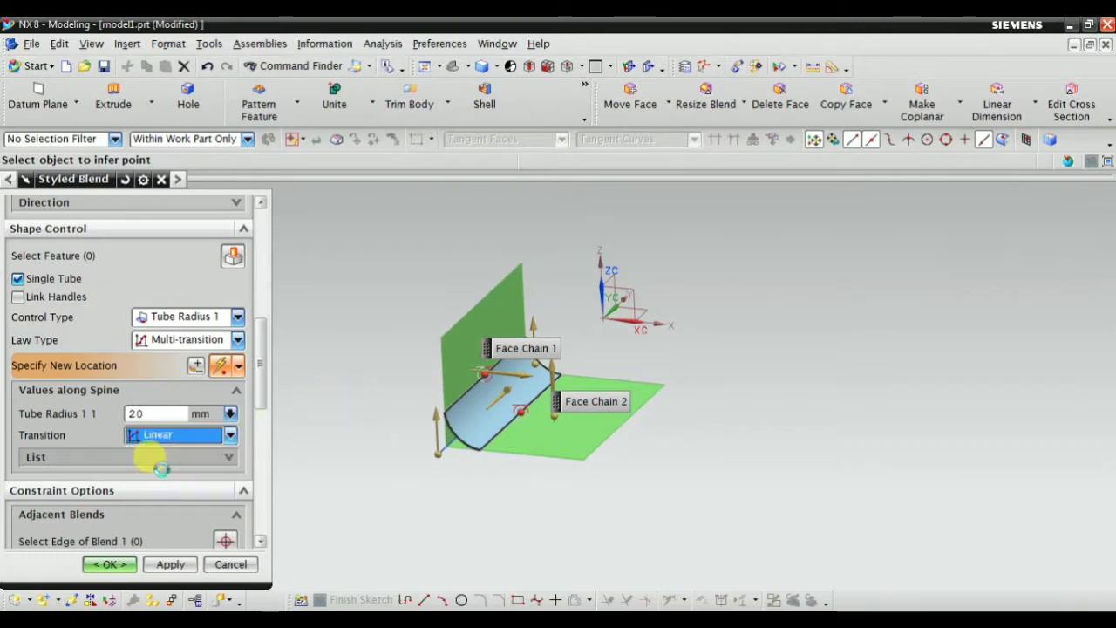
# Set the tube radius at the 100% location of the spine to 10 mm
pyautogui.click(162, 463)
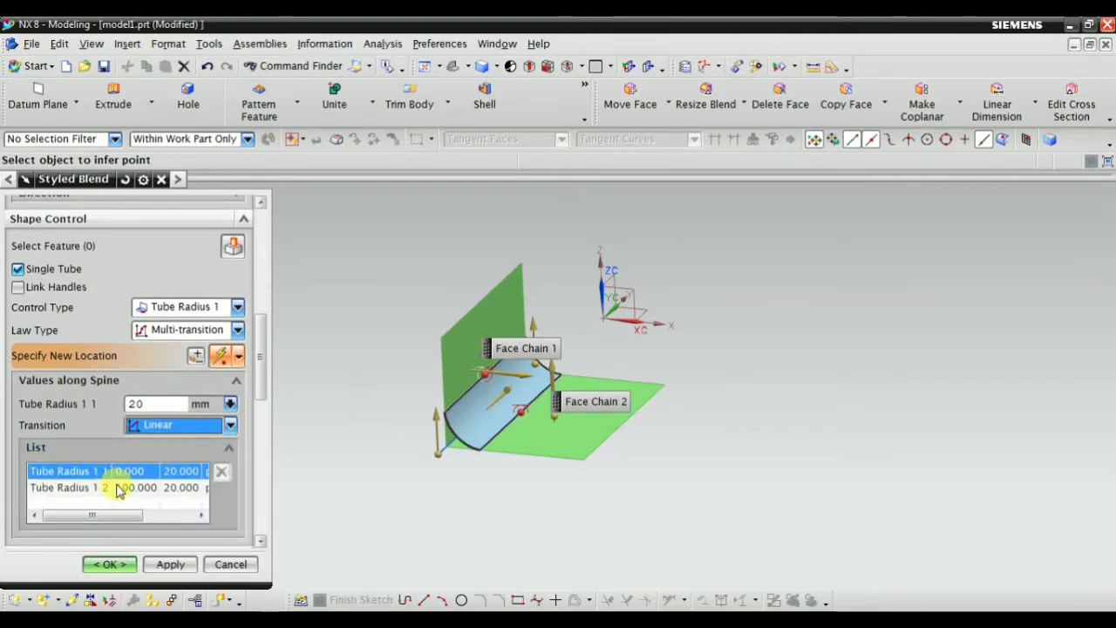
pyautogui.click(120, 491)
pyautogui.click(122, 471)
pyautogui.moveTo(401, 481); pyautogui.dragTo(388, 499, button='middle')
pyautogui.click(139, 487)
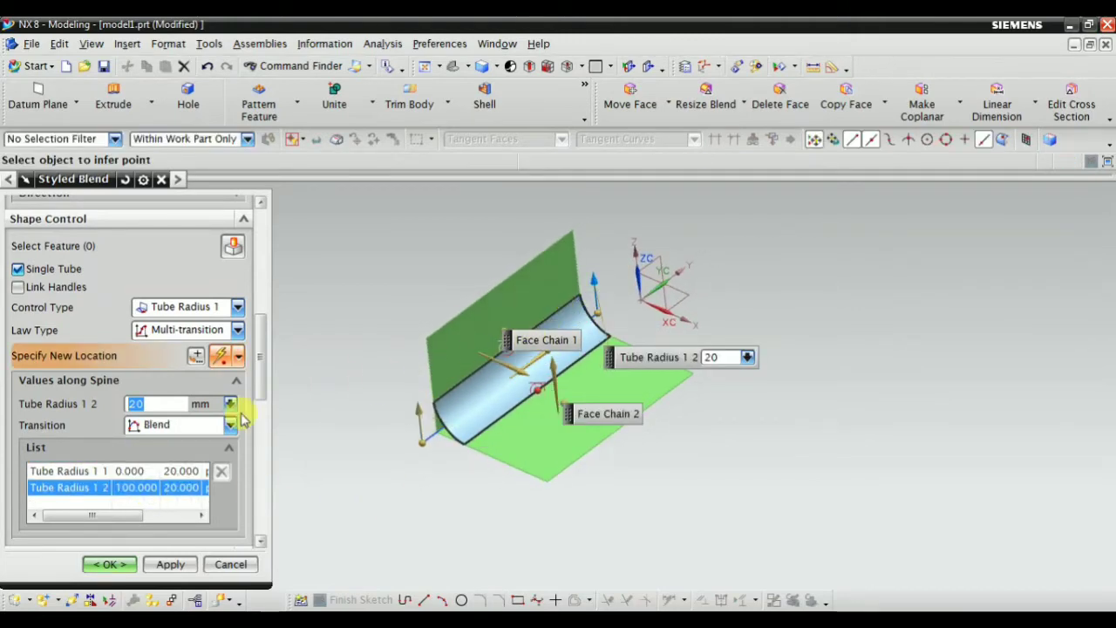
pyautogui.click(157, 471)
pyautogui.click(162, 489)
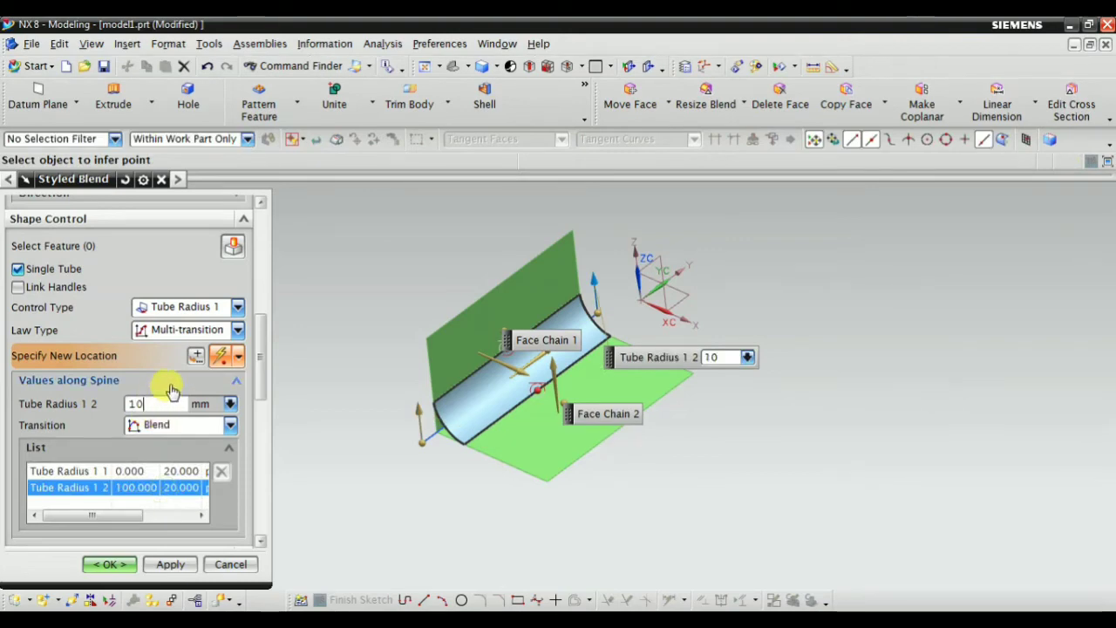
pyautogui.press('Return')
# Set the blend output's trimming method to No Trim and inspect the untrimmed faces from below
pyautogui.moveTo(479, 391)
pyautogui.mouseDown(button='middle')
pyautogui.moveTo(444, 486)
pyautogui.moveTo(471, 402)
pyautogui.moveTo(418, 423)
pyautogui.moveTo(511, 407)
pyautogui.moveTo(474, 407)
pyautogui.mouseUp(button='middle')
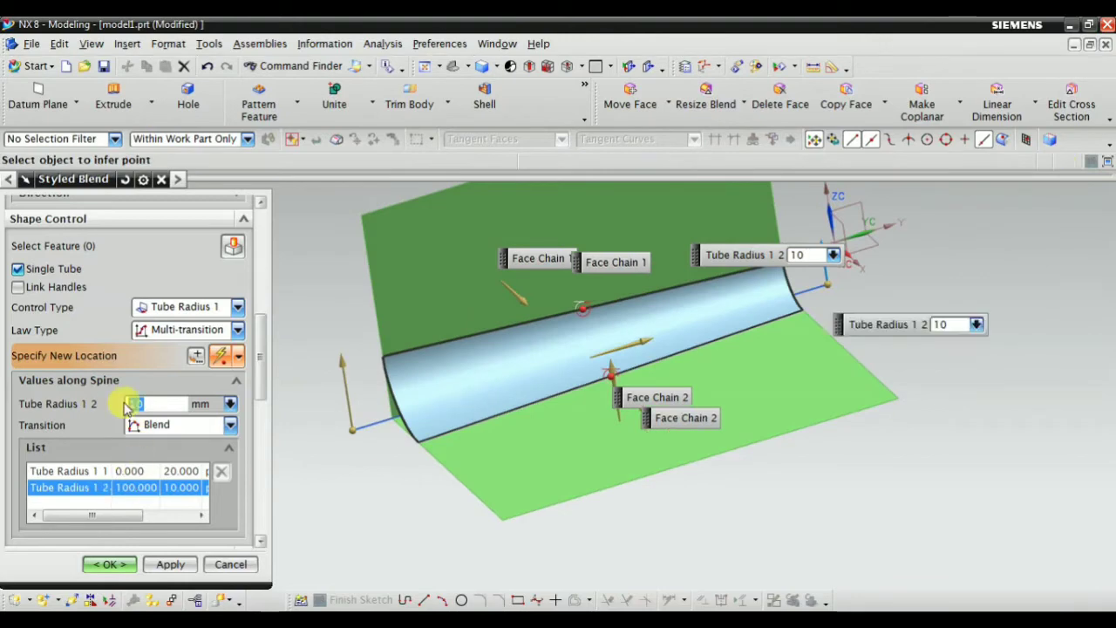
pyautogui.scroll(-6, 126, 406)
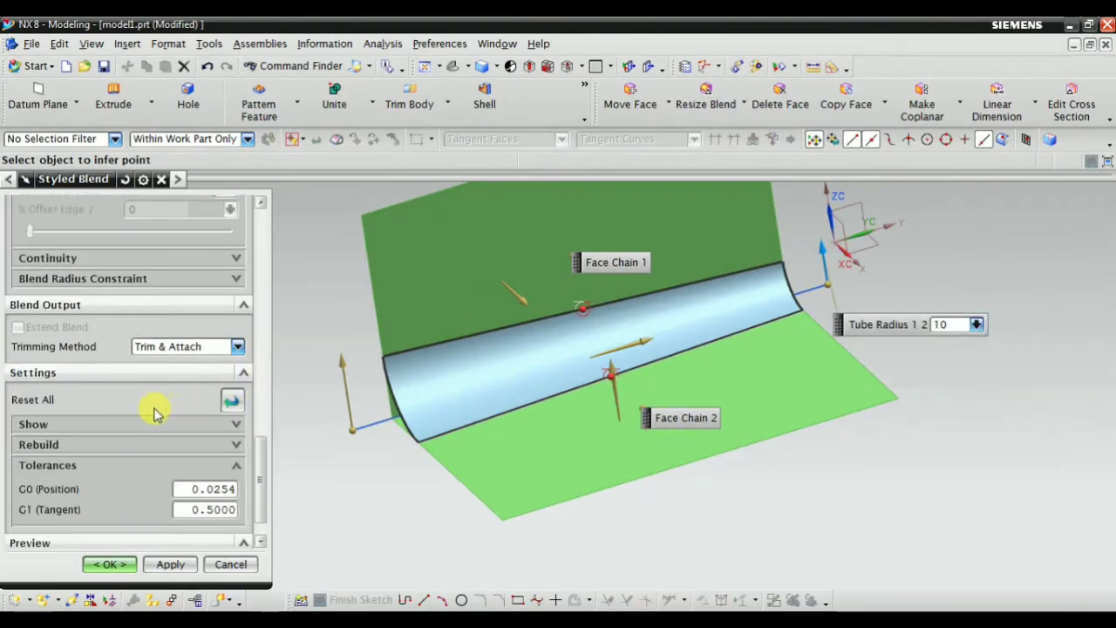
pyautogui.click(174, 348)
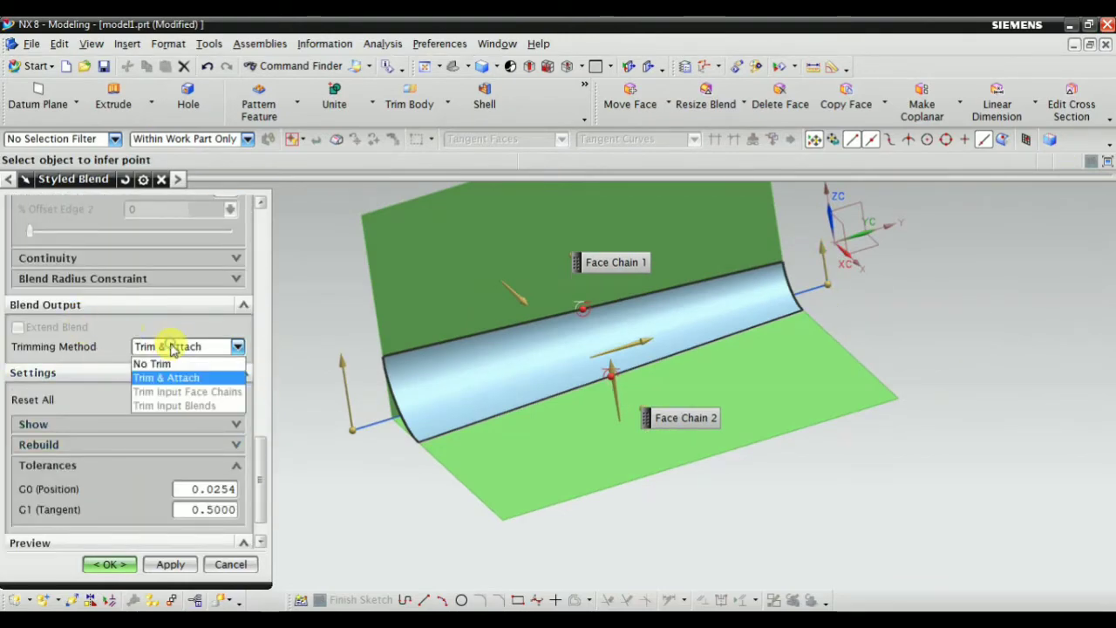
pyautogui.click(166, 364)
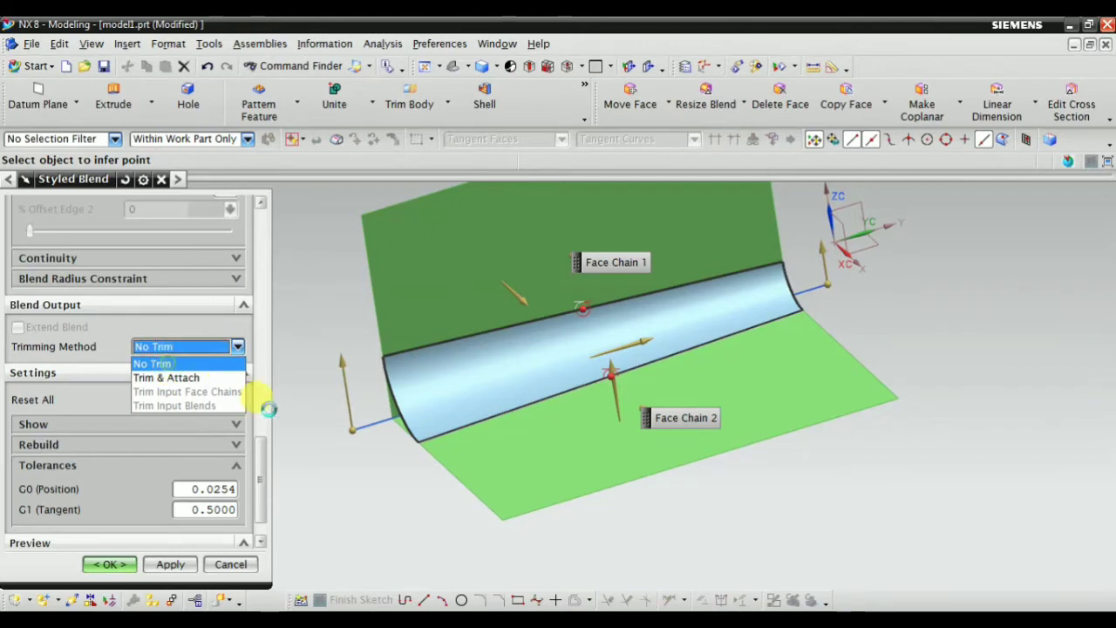
pyautogui.moveTo(393, 510); pyautogui.dragTo(466, 451, button='middle')
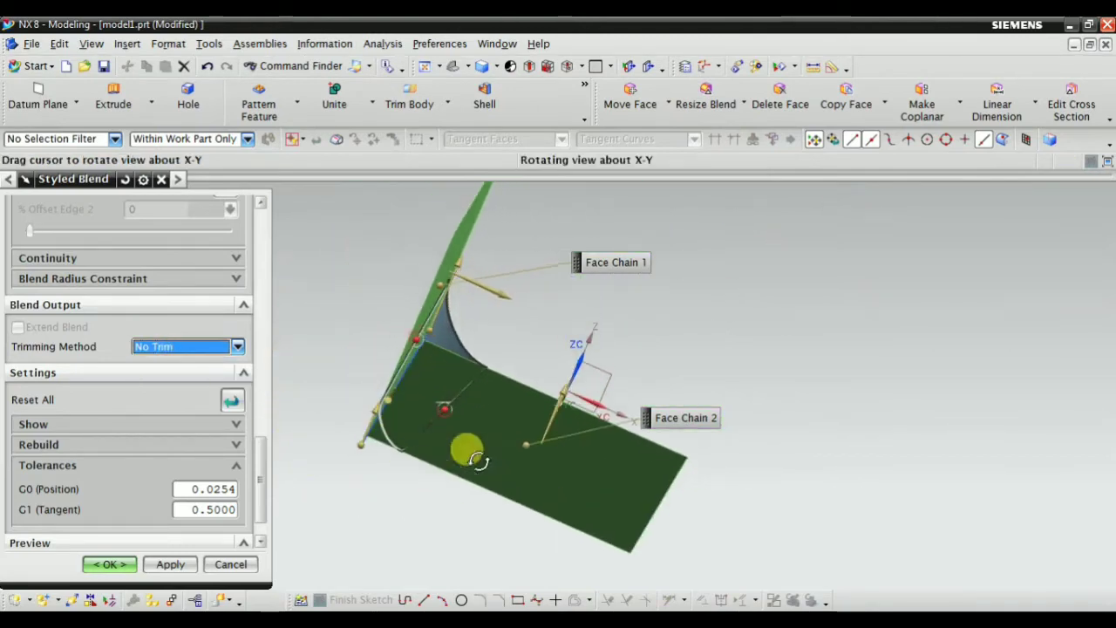
pyautogui.moveTo(406, 374); pyautogui.dragTo(393, 436, button='middle')
# Set the blend output's trimming method to Trim & Attach and preview the result
pyautogui.click(154, 346)
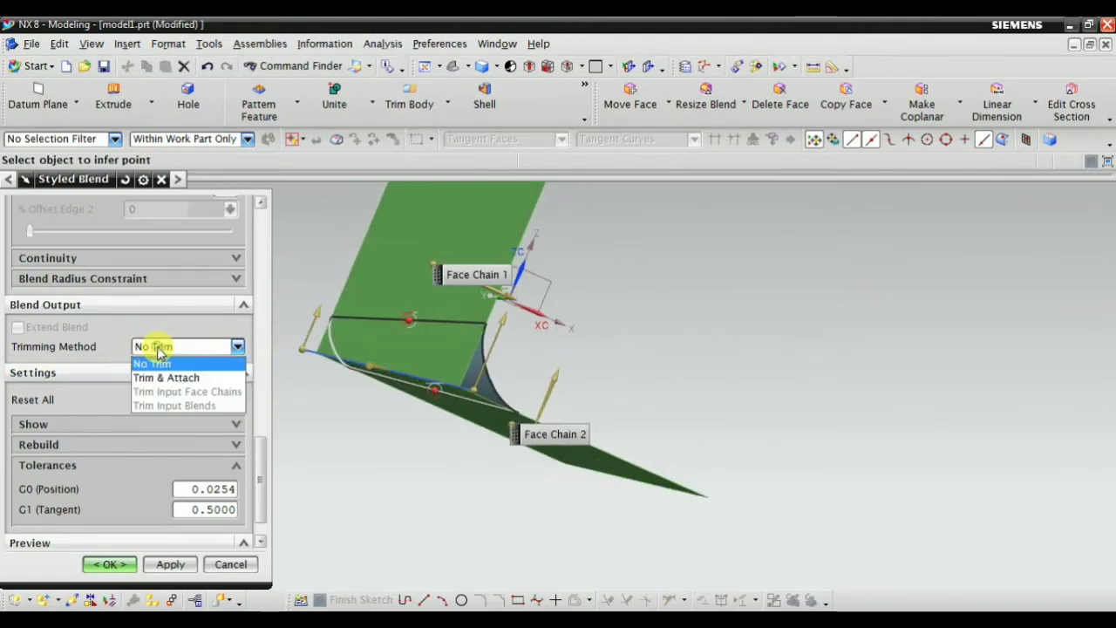
pyautogui.click(155, 375)
pyautogui.scroll(-2, 233, 472)
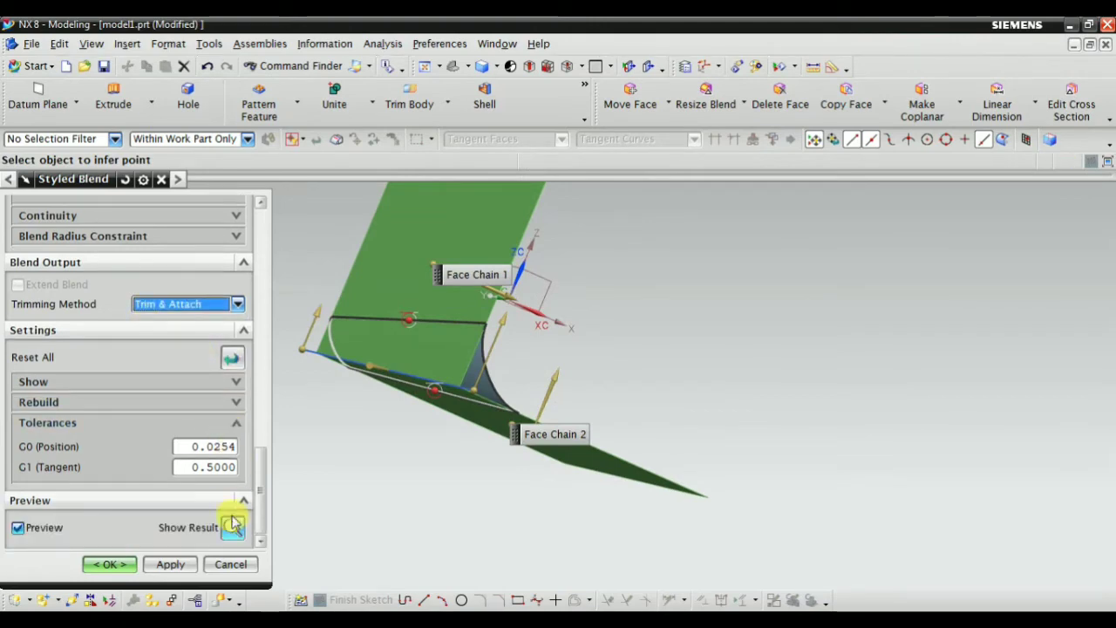
pyautogui.click(232, 528)
pyautogui.moveTo(392, 466); pyautogui.dragTo(403, 490, button='middle')
pyautogui.click(231, 529)
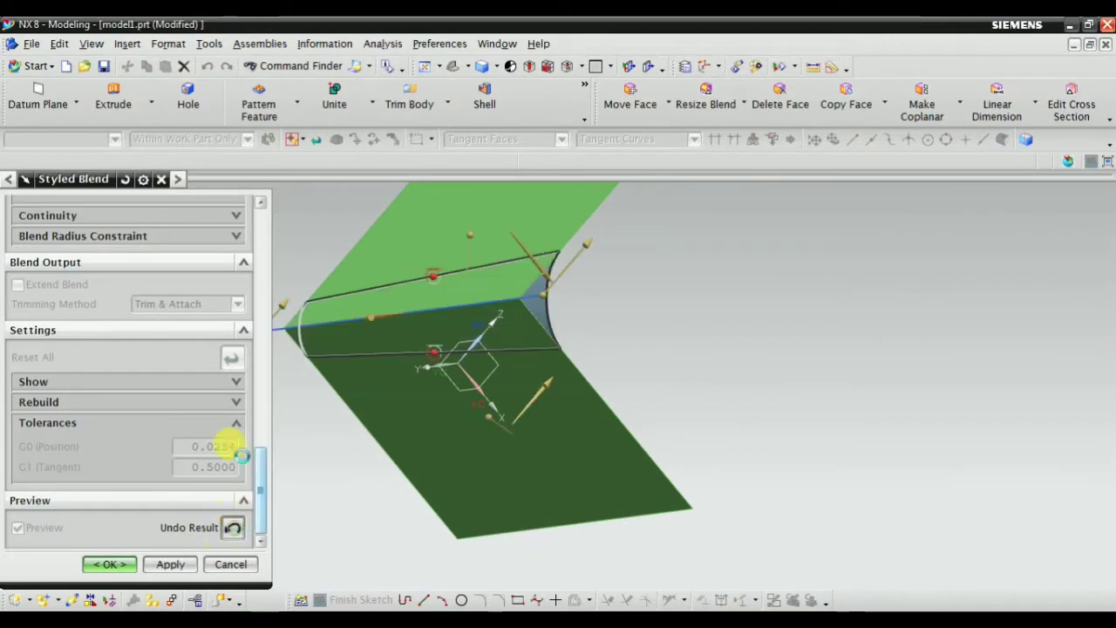
# Switch the trimming method back to No Trim, preview the result and inspect the untrimmed faces behind the blend
pyautogui.click(179, 303)
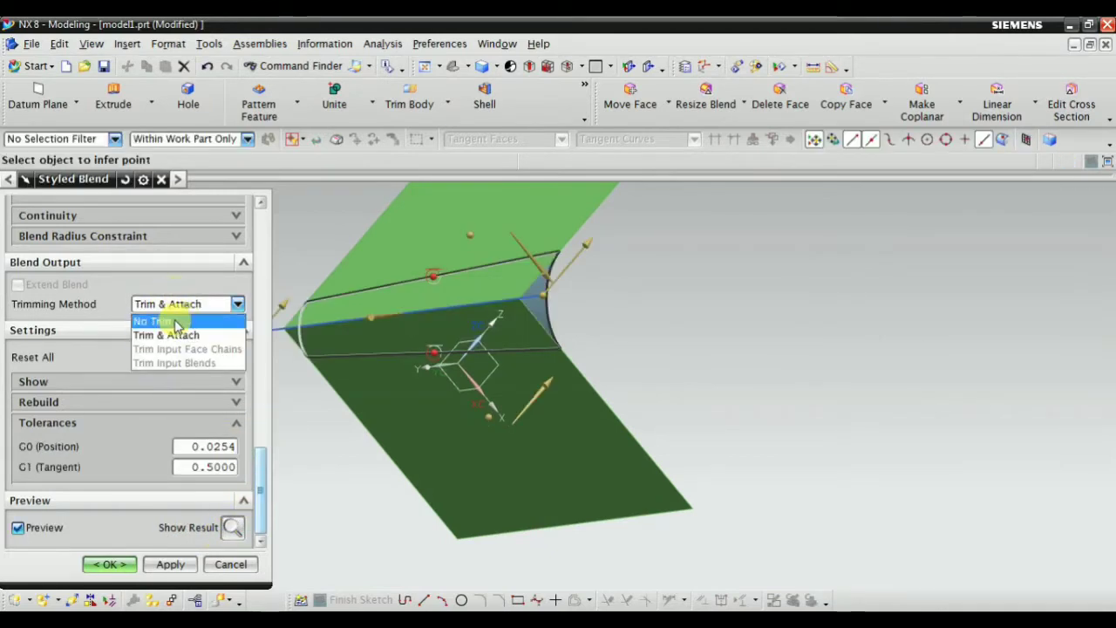
pyautogui.click(170, 320)
pyautogui.click(233, 526)
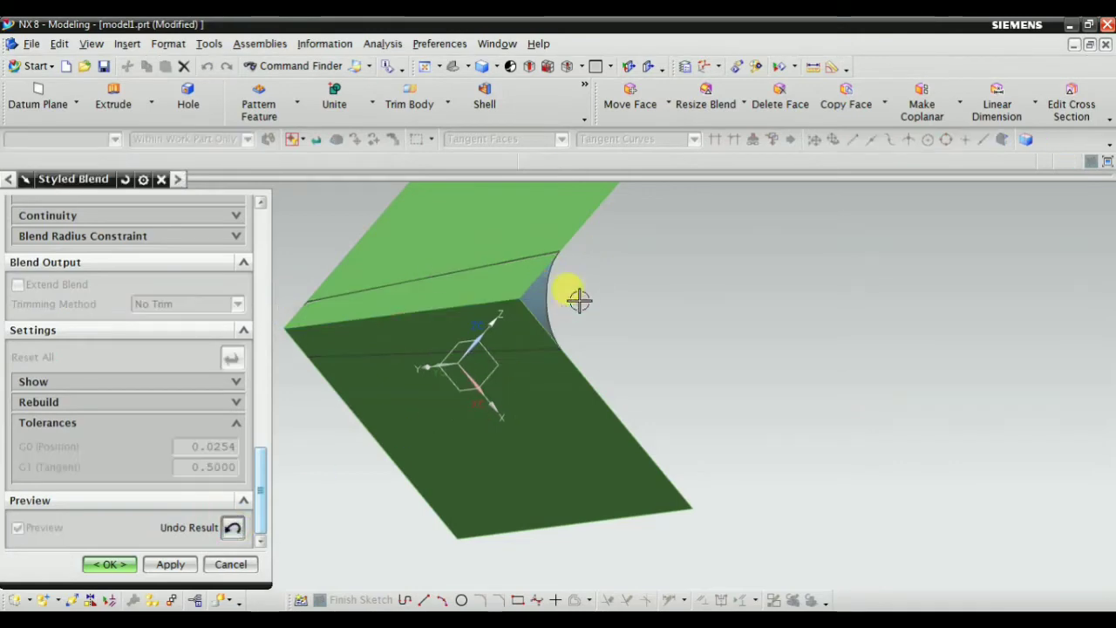
pyautogui.moveTo(652, 301); pyautogui.dragTo(491, 337, button='middle')
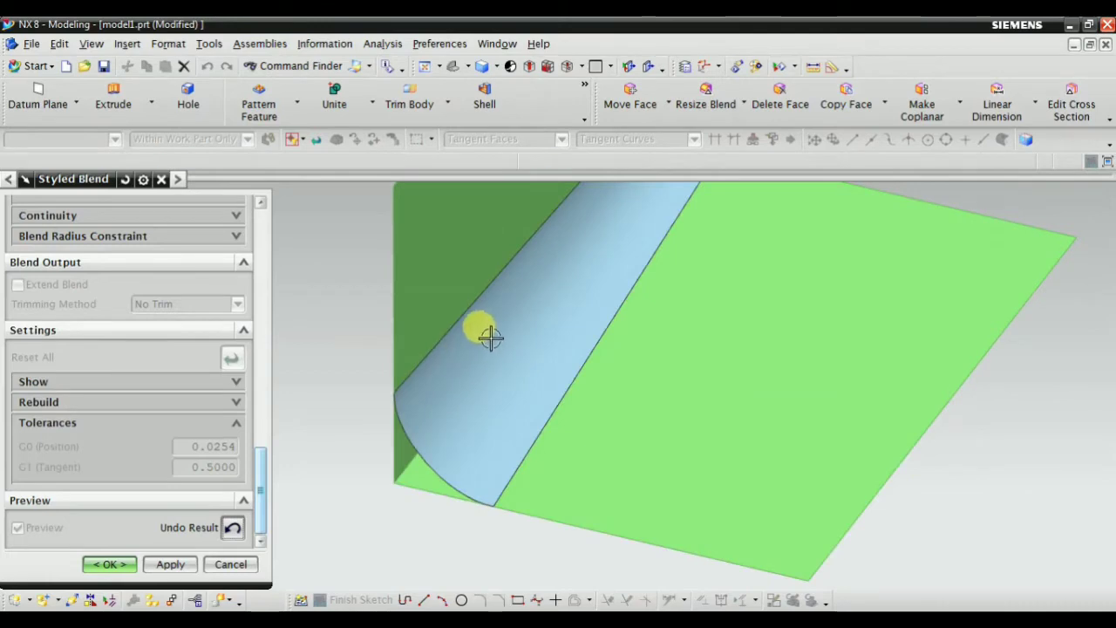
pyautogui.click(233, 530)
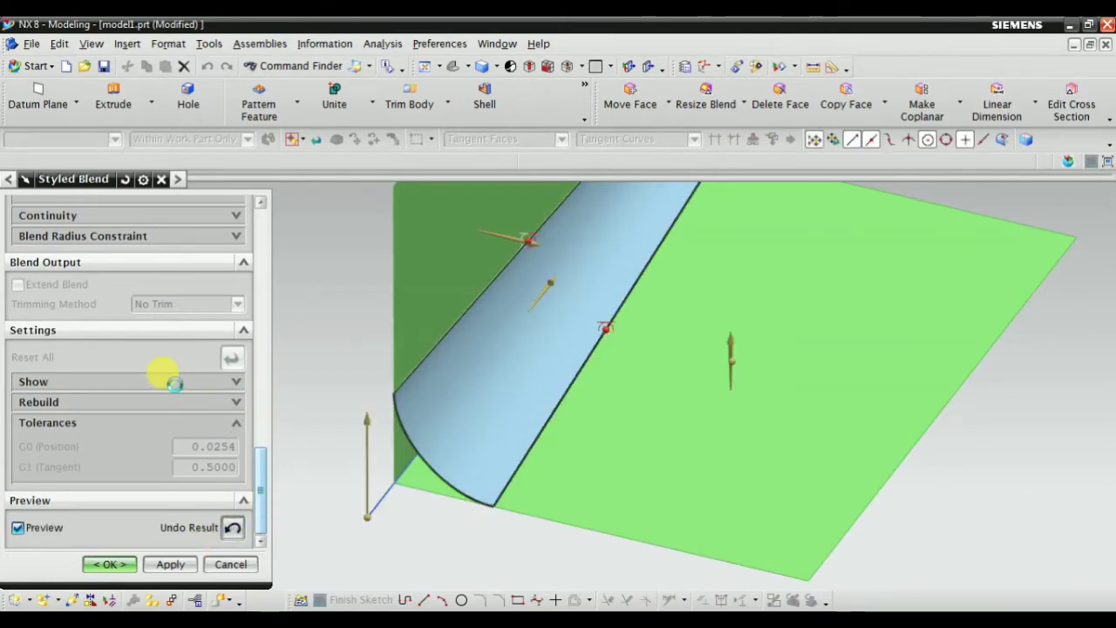
# Set the trimming method to Trim & Attach, check the result preview and create the styled blend
pyautogui.click(179, 304)
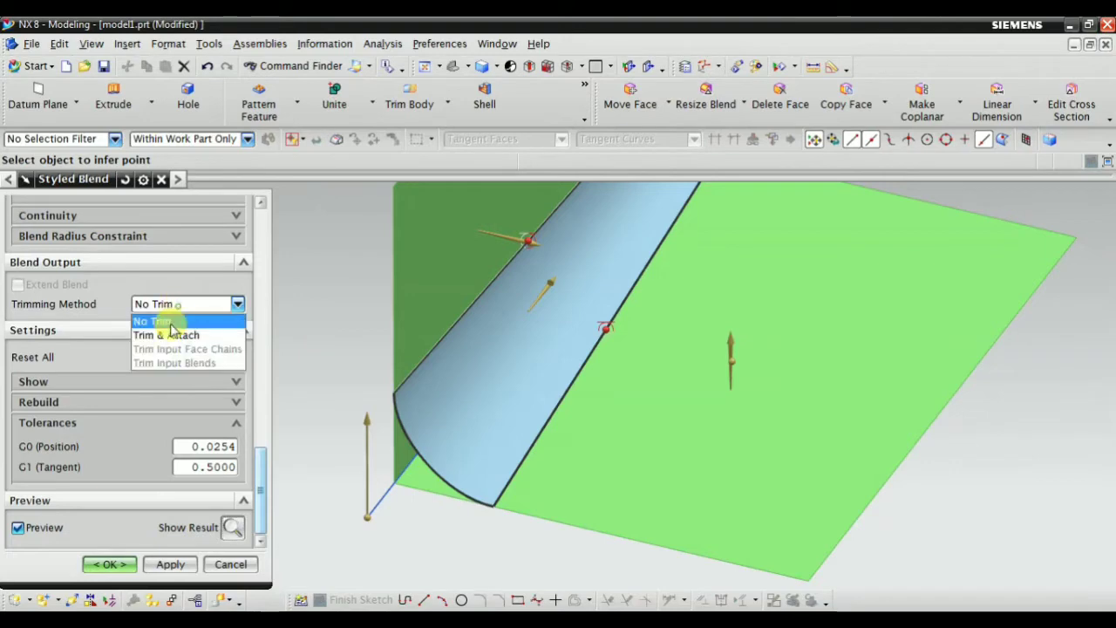
pyautogui.click(168, 335)
pyautogui.click(233, 526)
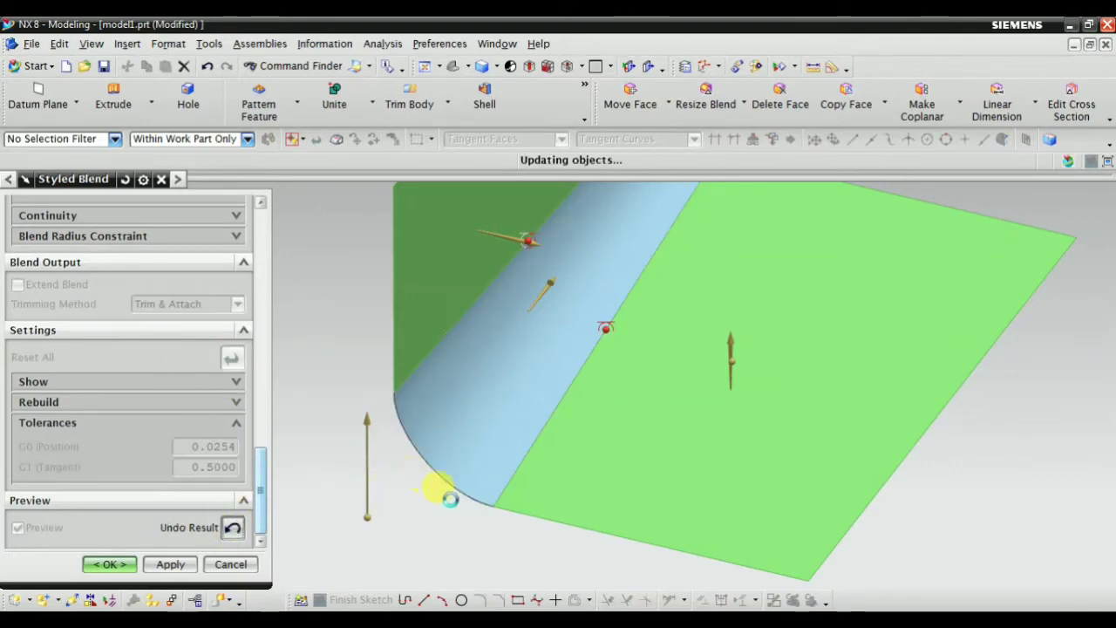
pyautogui.moveTo(448, 491); pyautogui.dragTo(473, 534, button='middle')
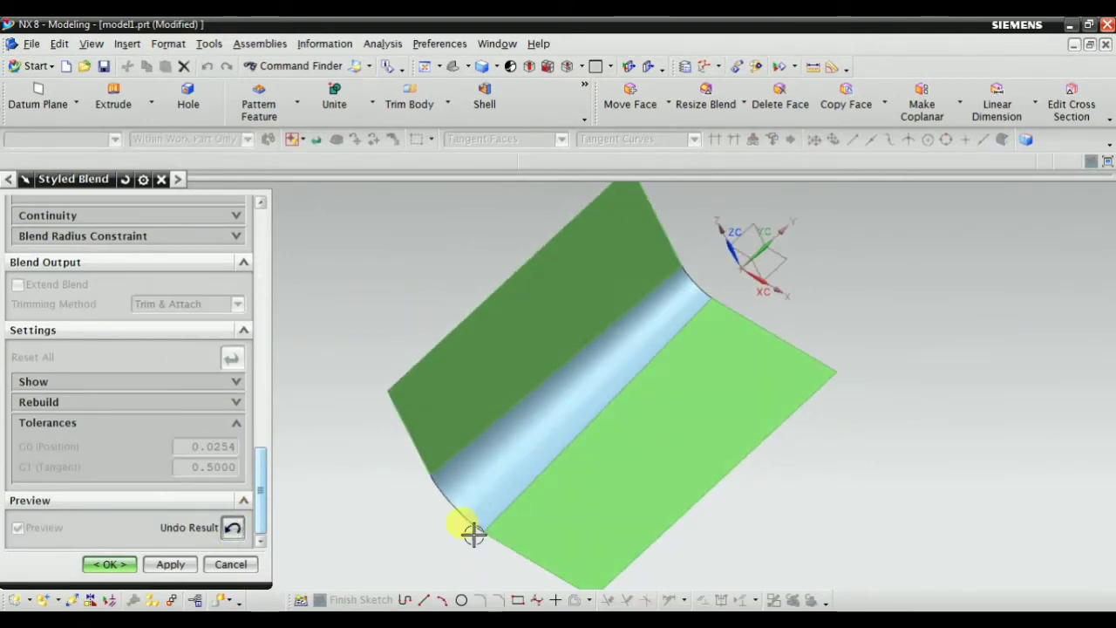
pyautogui.click(119, 570)
pyautogui.click(453, 66)
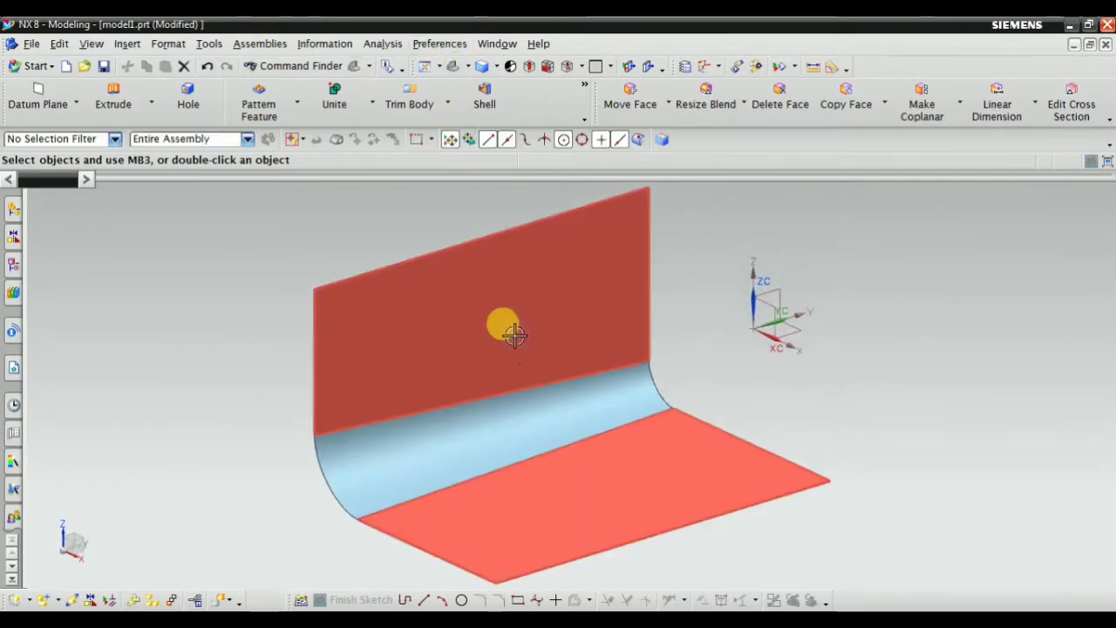
# Reopen the styled blend for editing and review its control type options, keeping Tube Radius 1
pyautogui.doubleClick(497, 428)
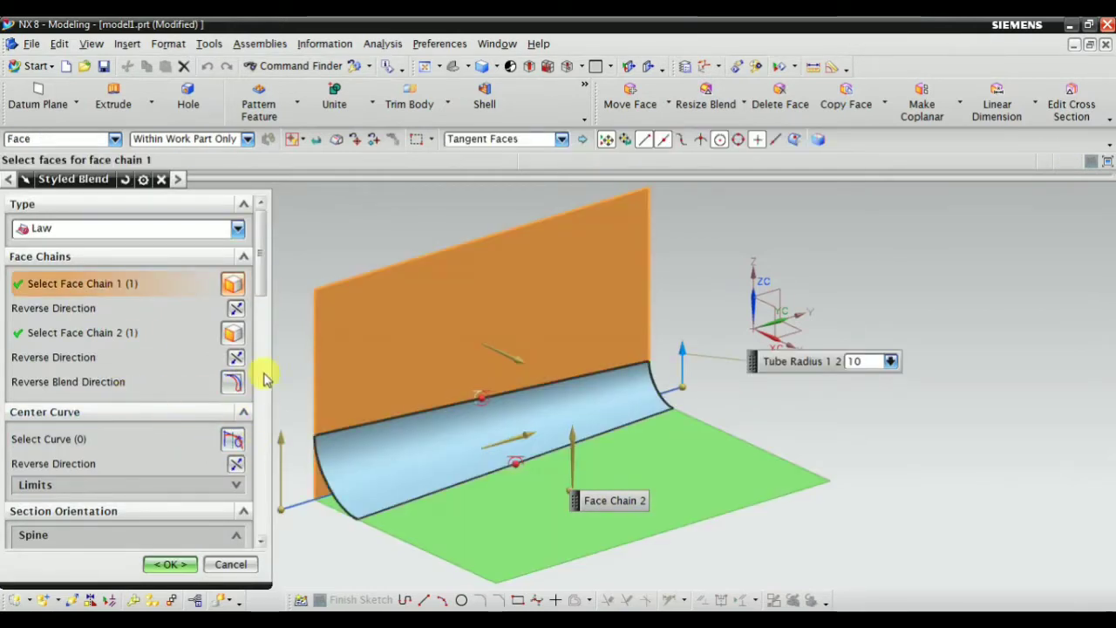
pyautogui.moveTo(262, 281); pyautogui.dragTo(278, 378)
pyautogui.click(193, 336)
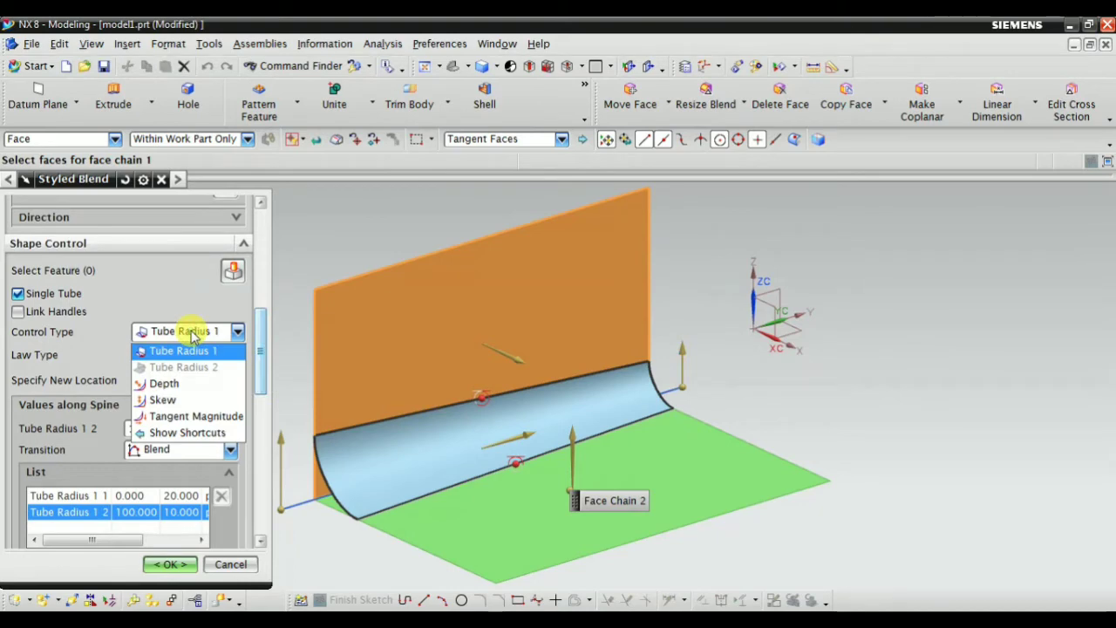
pyautogui.click(191, 333)
pyautogui.click(191, 332)
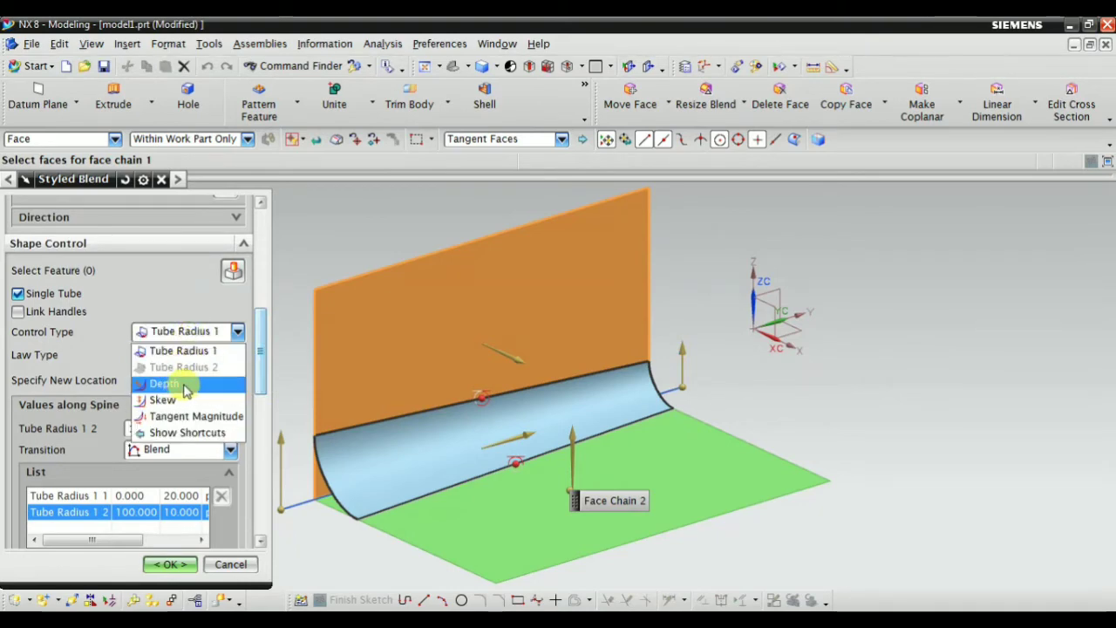
pyautogui.click(146, 331)
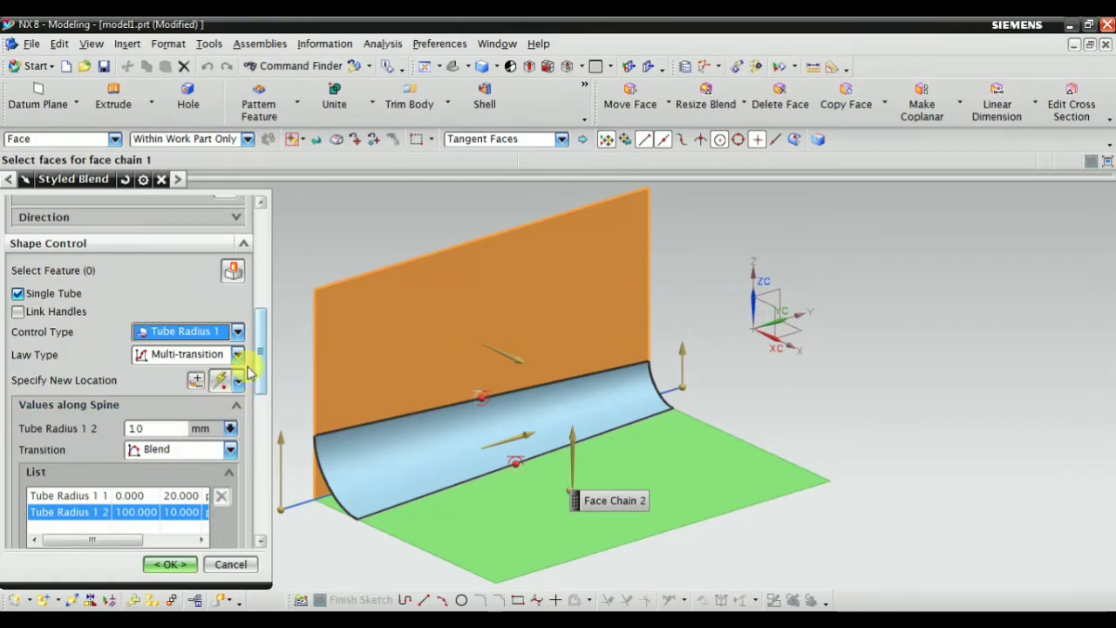
# Set the tube radius at the 100% location of the spine to 13 mm and preview the result
pyautogui.scroll(-3, 264, 364)
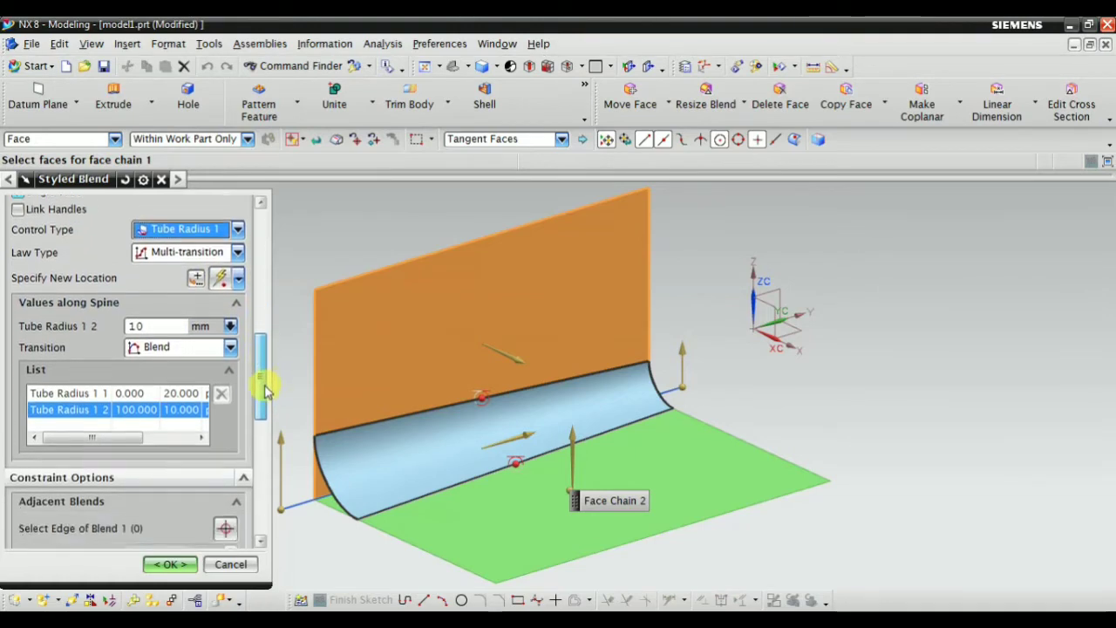
pyautogui.click(156, 302)
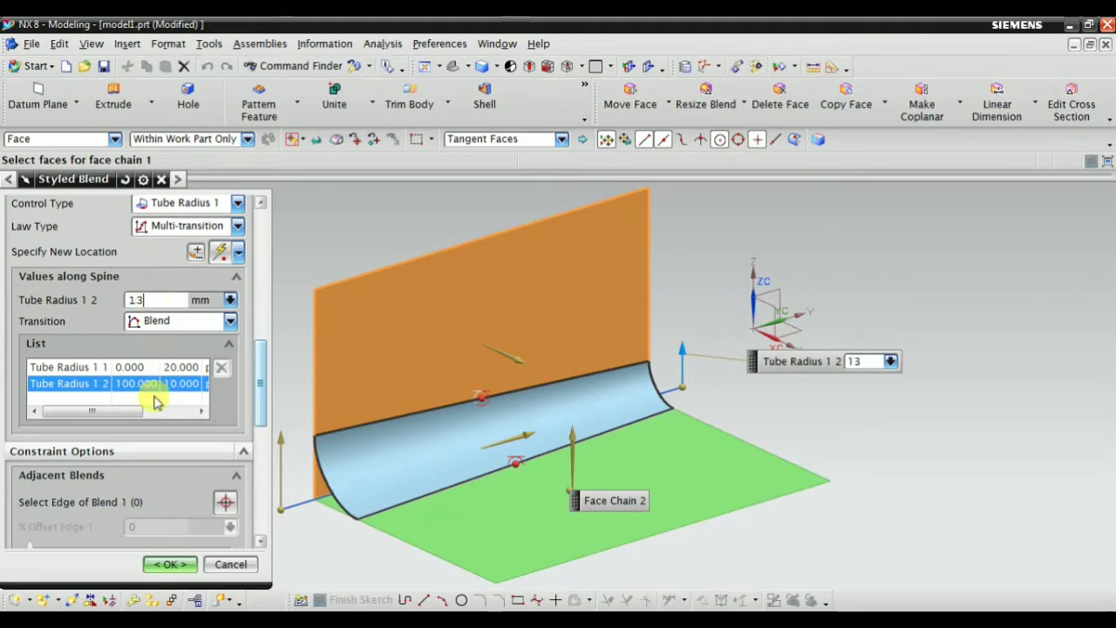
pyautogui.write('13')
pyautogui.scroll(-8, 154, 401)
pyautogui.click(233, 527)
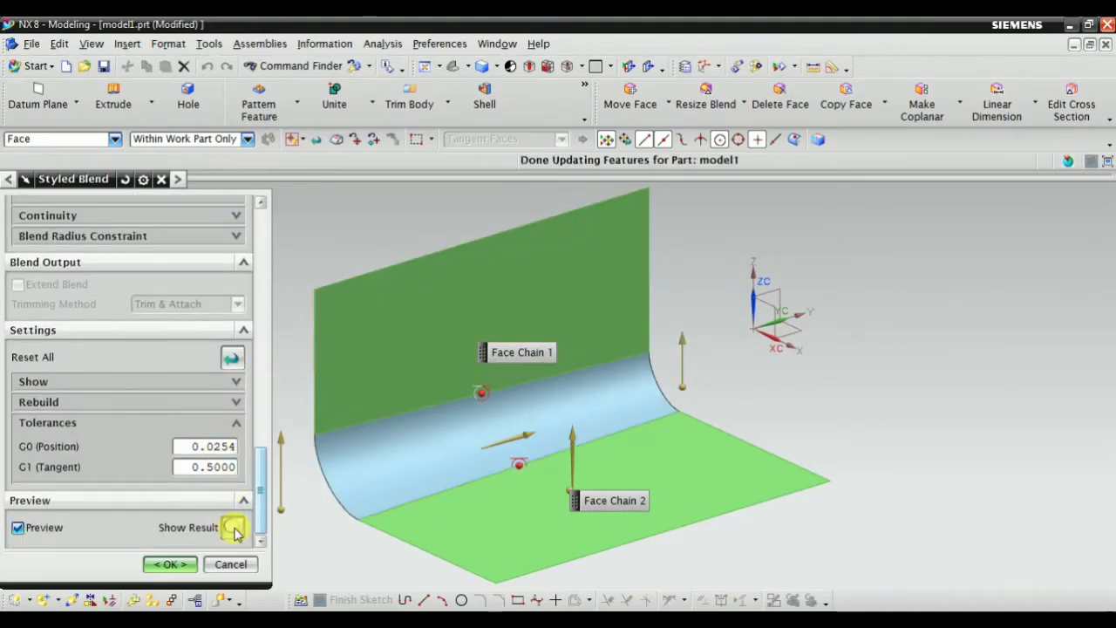
pyautogui.click(233, 528)
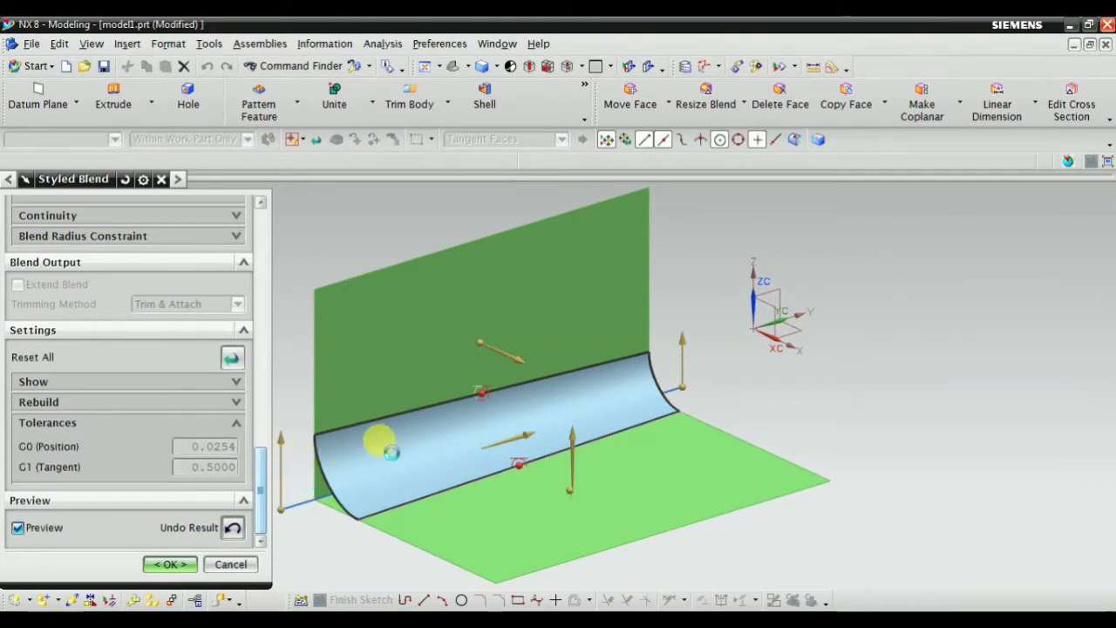
# Set the tube radius at the 0% location of the spine to 30 mm and inspect that end of the blend
pyautogui.moveTo(260, 471); pyautogui.dragTo(257, 366)
pyautogui.click(156, 388)
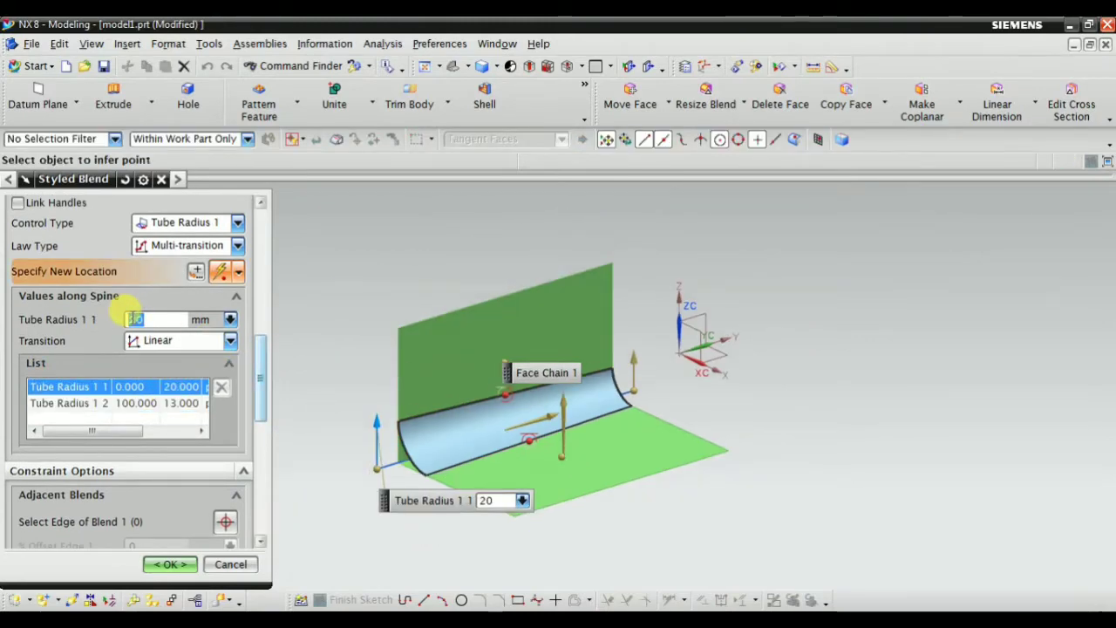
pyautogui.press('Return')
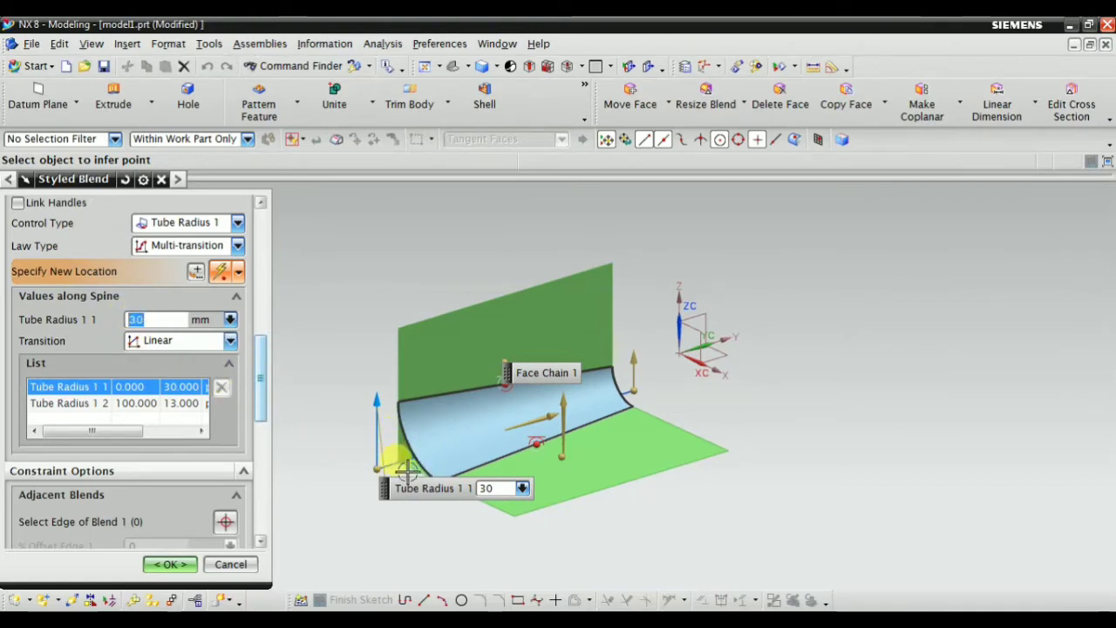
pyautogui.scroll(2, 443, 483)
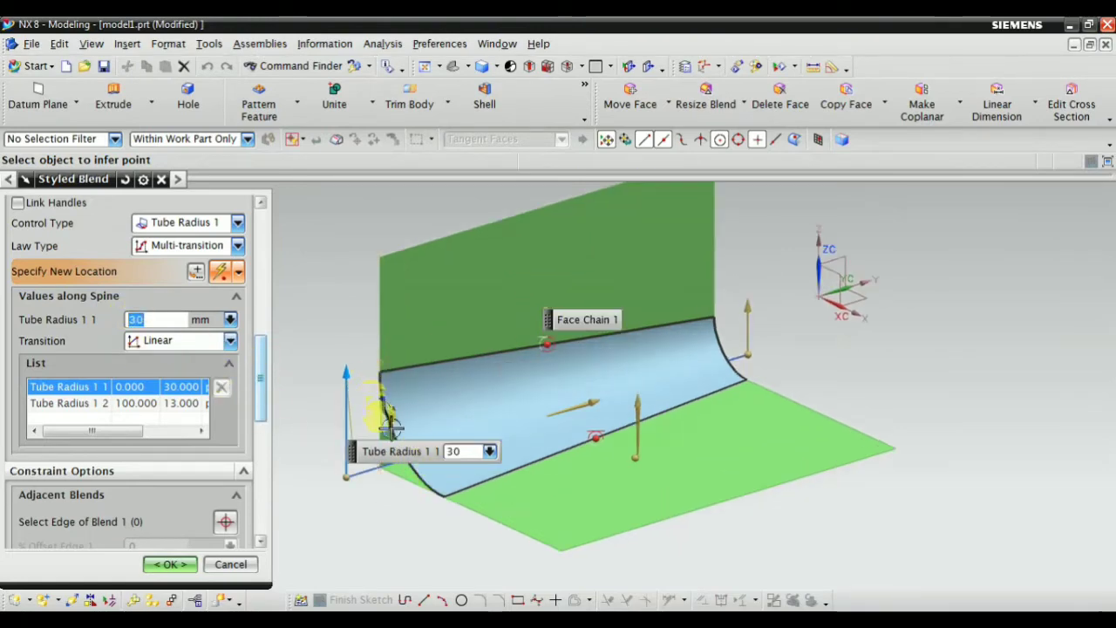
pyautogui.moveTo(390, 465); pyautogui.dragTo(374, 520)
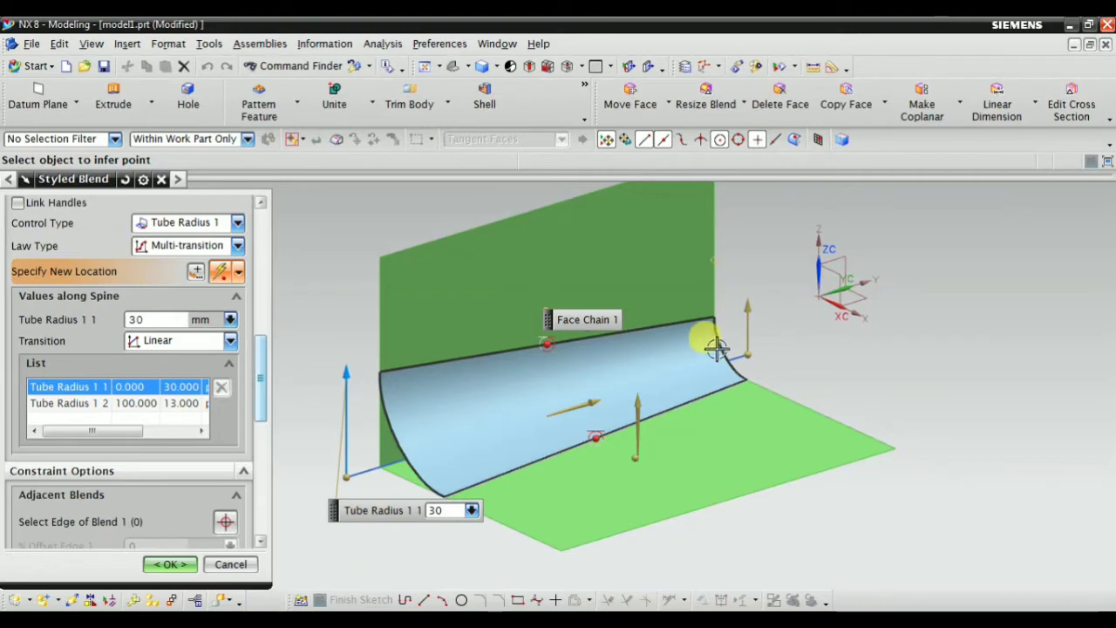
# Set the blend's % End limit to 5 at the far end of the spine
pyautogui.click(750, 360)
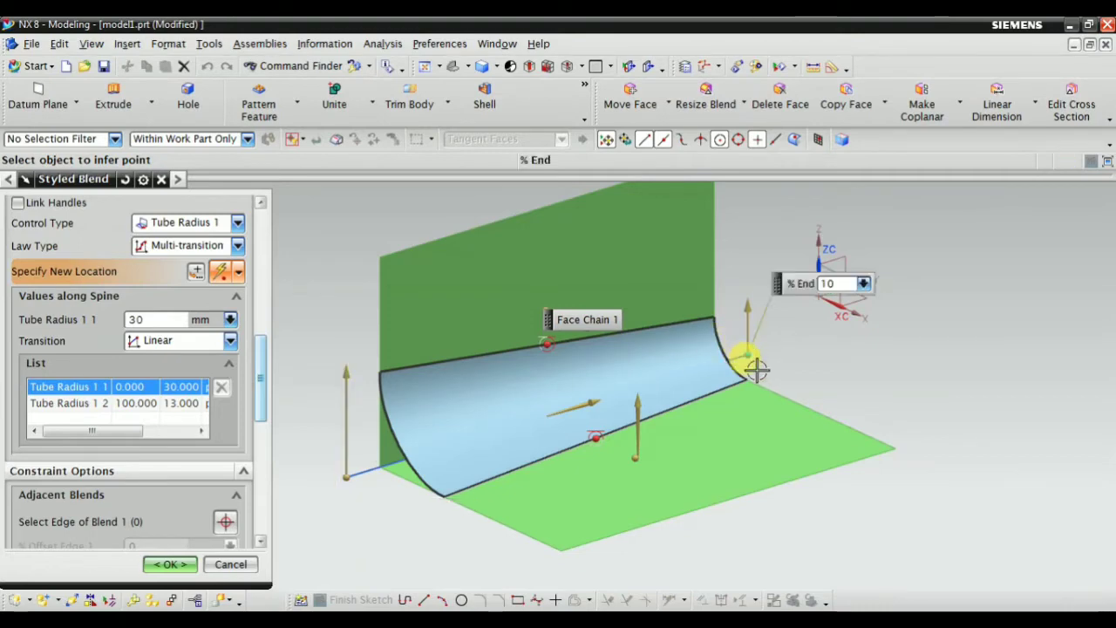
pyautogui.moveTo(788, 291); pyautogui.dragTo(822, 376)
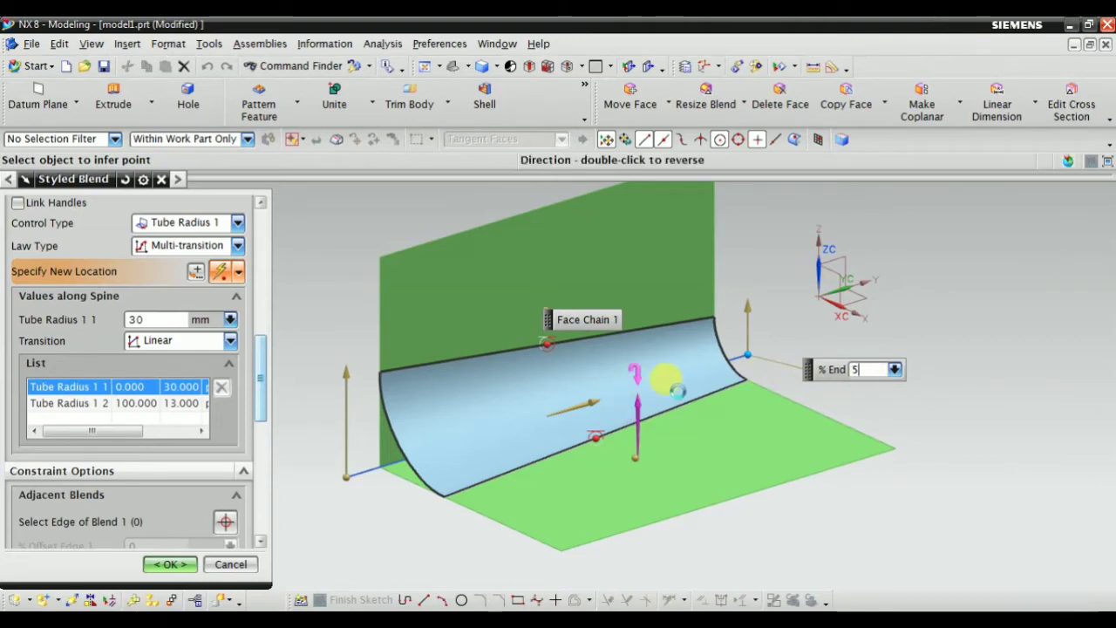
pyautogui.click(741, 366)
pyautogui.moveTo(800, 460); pyautogui.dragTo(855, 461, button='middle')
pyautogui.scroll(-5, 250, 472)
pyautogui.scroll(-5, 251, 472)
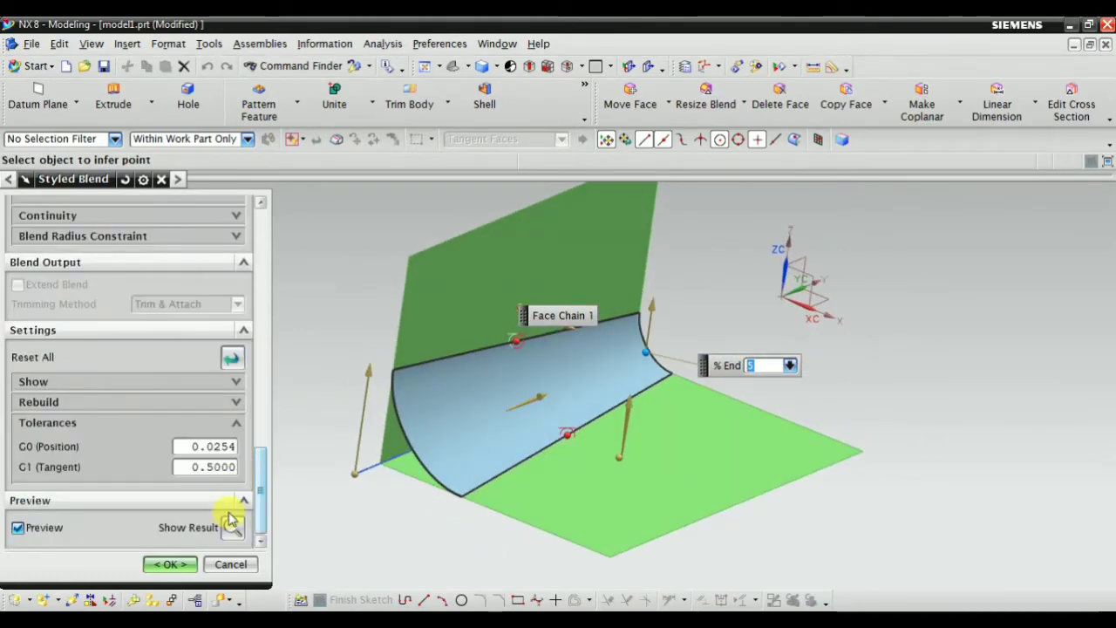
# Preview the resulting styled blend, inspect it and accept the edit
pyautogui.click(231, 526)
pyautogui.moveTo(334, 454); pyautogui.dragTo(430, 478, button='middle')
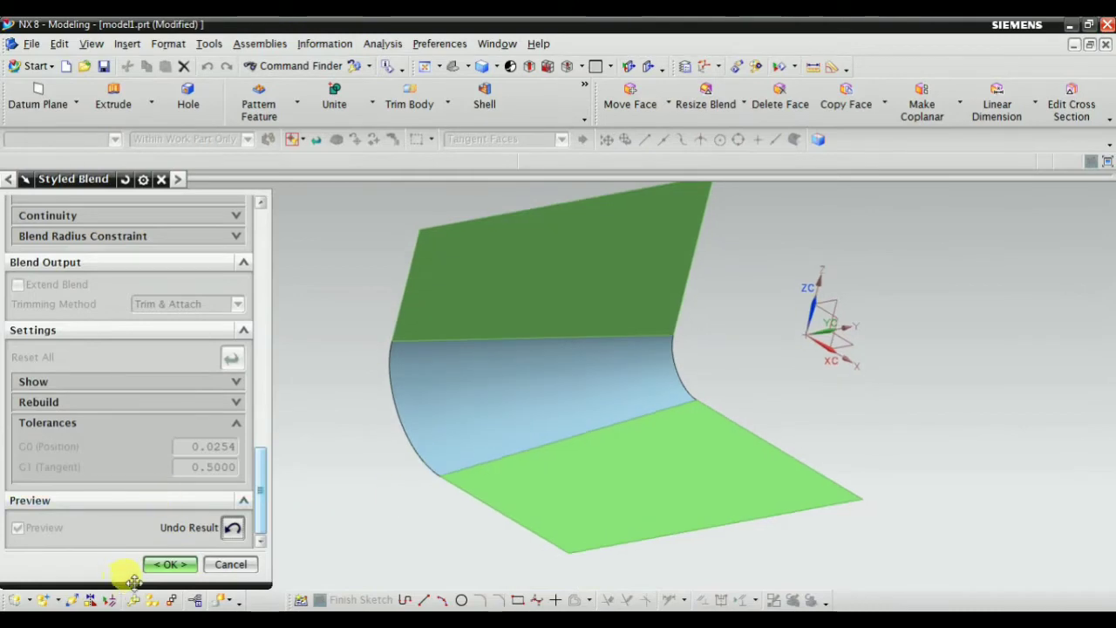
pyautogui.click(170, 565)
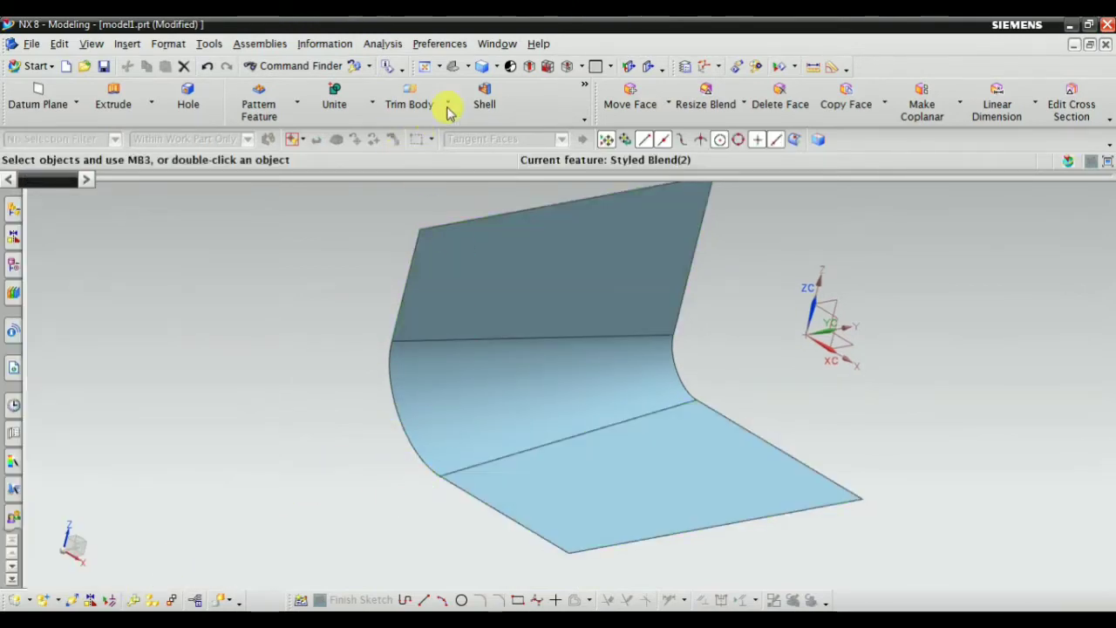
pyautogui.click(453, 66)
# Reopen the styled blend and review its transition and law type options, keeping the Multi-transition law
pyautogui.doubleClick(483, 439)
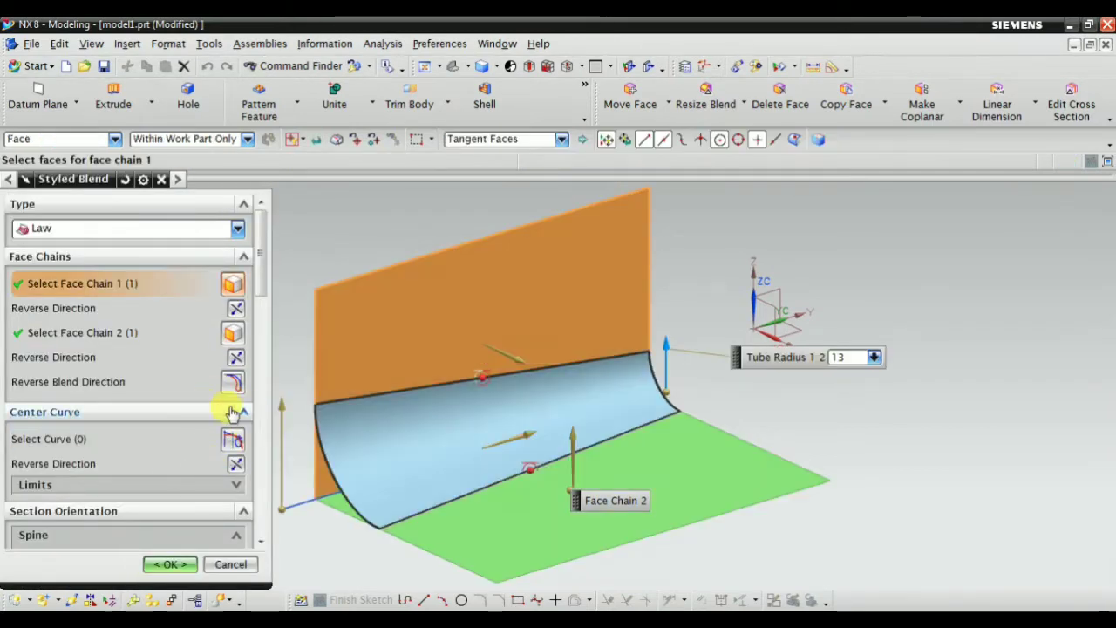
pyautogui.moveTo(259, 279); pyautogui.dragTo(273, 377)
pyautogui.scroll(-2, 273, 377)
pyautogui.click(230, 347)
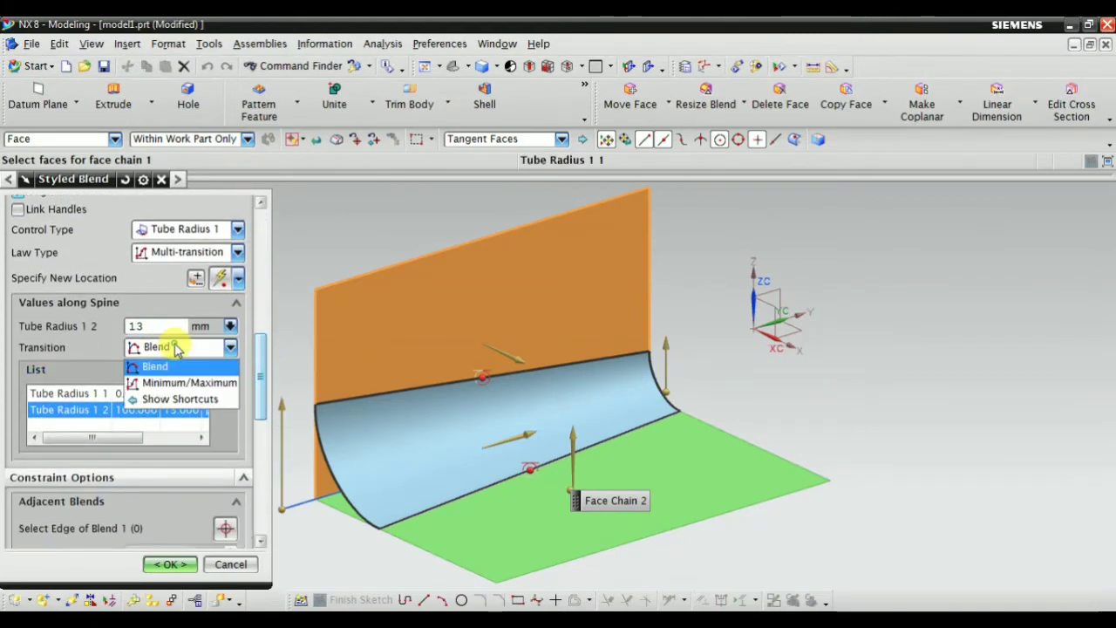
pyautogui.click(175, 347)
pyautogui.click(168, 253)
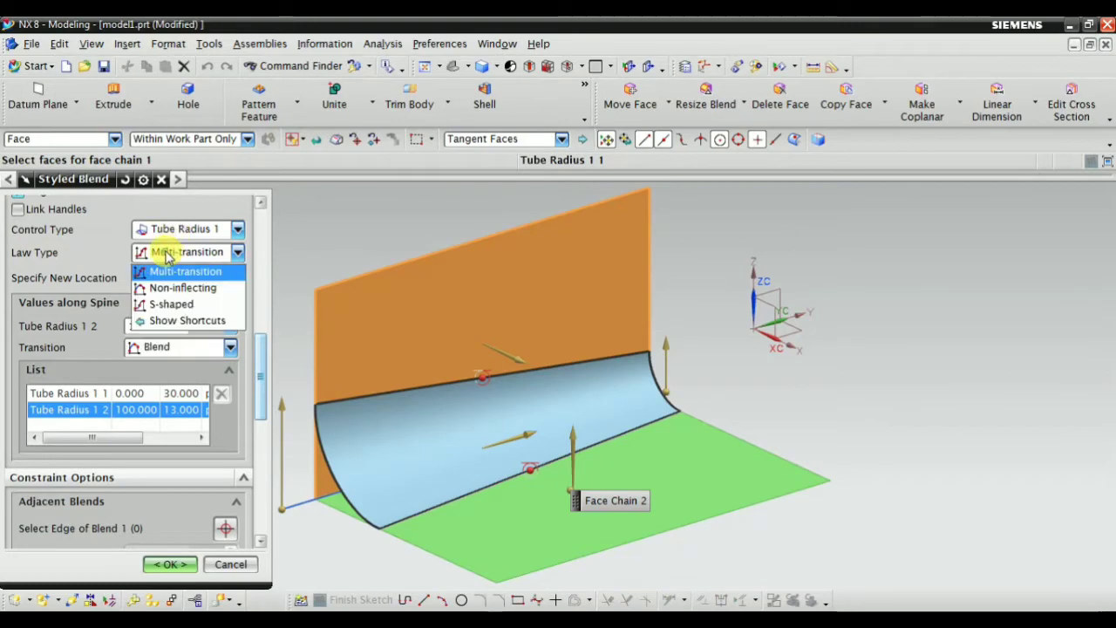
pyautogui.click(186, 271)
# Activate the face chain 2 selection, reverse the blend direction and inspect the previewed surface up close
pyautogui.scroll(4, 251, 353)
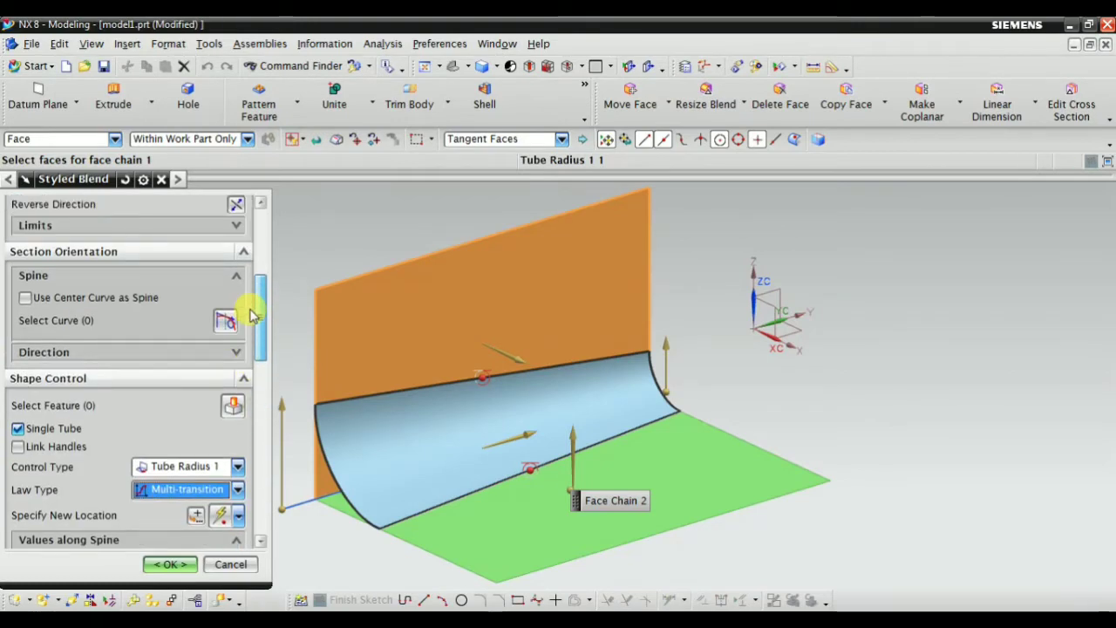
pyautogui.scroll(5, 251, 316)
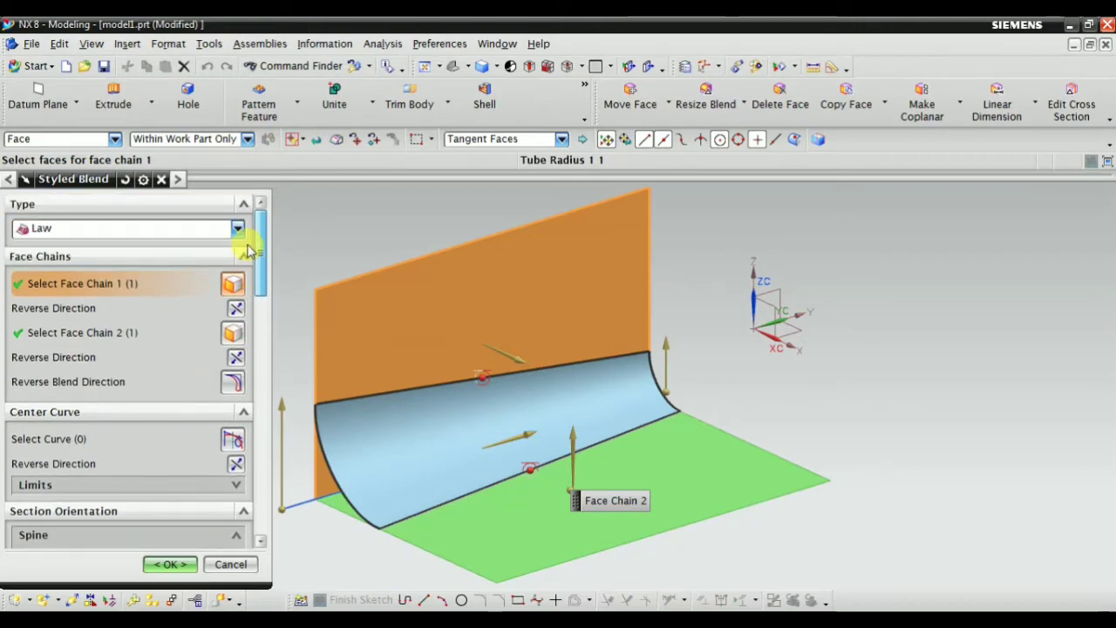
pyautogui.click(103, 336)
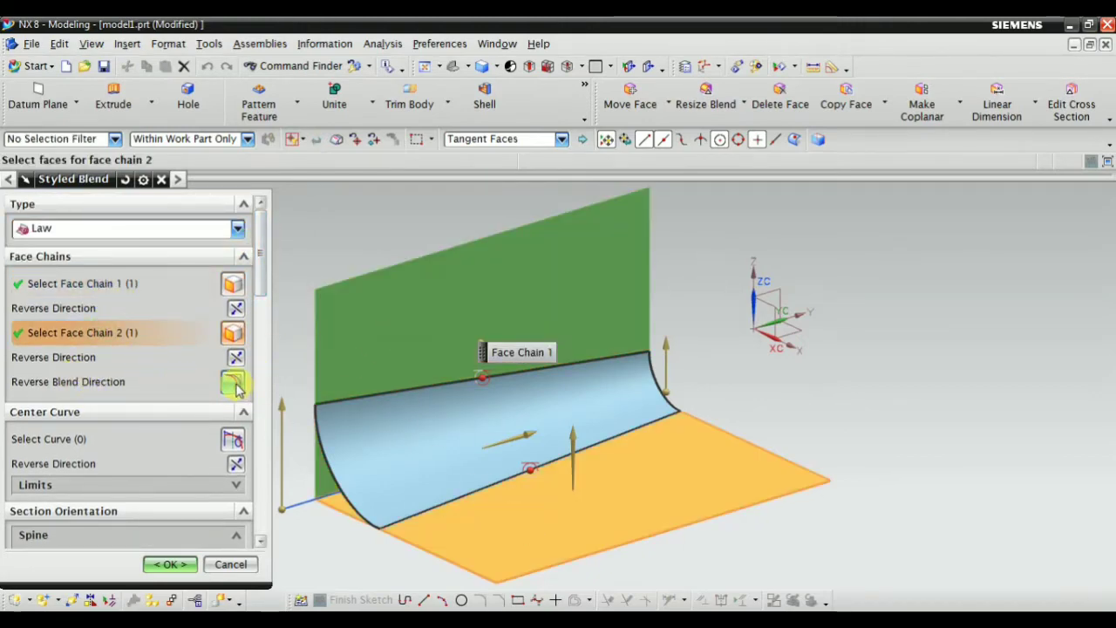
pyautogui.moveTo(357, 506); pyautogui.dragTo(448, 419, button='middle')
pyautogui.scroll(4, 342, 418)
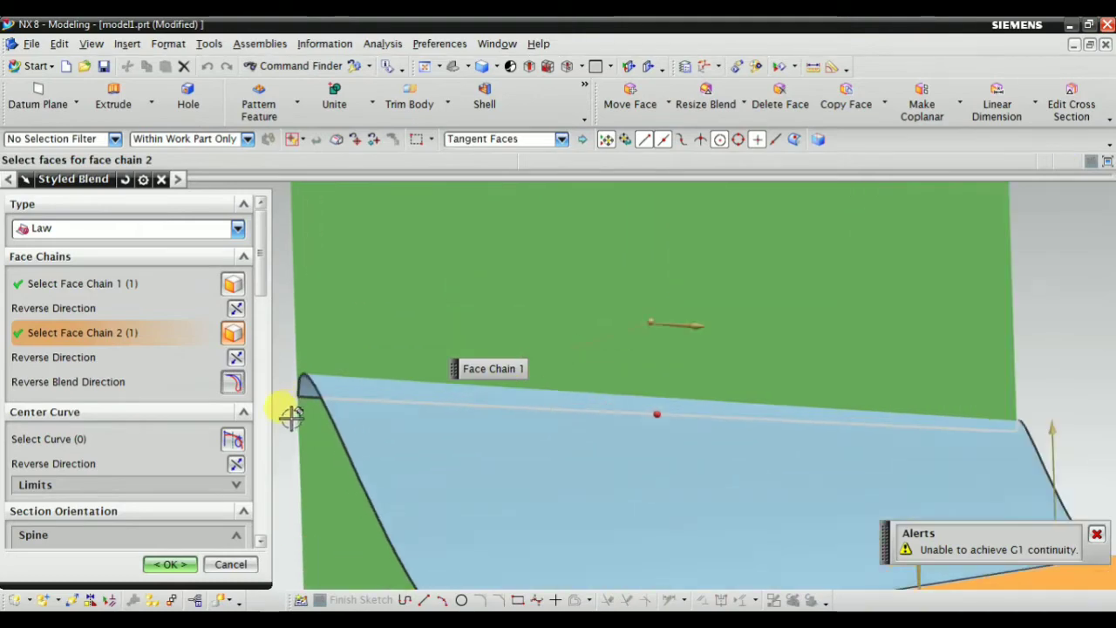
# Examine the previewed blend surface from both ends and switch the blend direction back so it meets both sheet faces
pyautogui.scroll(-1, 334, 381)
pyautogui.keyDown('shift'); pyautogui.moveTo(334, 381); pyautogui.dragTo(346, 342, button='middle'); pyautogui.keyUp('shift')
pyautogui.scroll(-2, 346, 343)
pyautogui.moveTo(380, 410)
pyautogui.mouseDown(button='middle')
pyautogui.moveTo(437, 361)
pyautogui.moveTo(444, 369)
pyautogui.moveTo(332, 399)
pyautogui.moveTo(380, 398)
pyautogui.mouseUp(button='middle')
pyautogui.scroll(4, 598, 344)
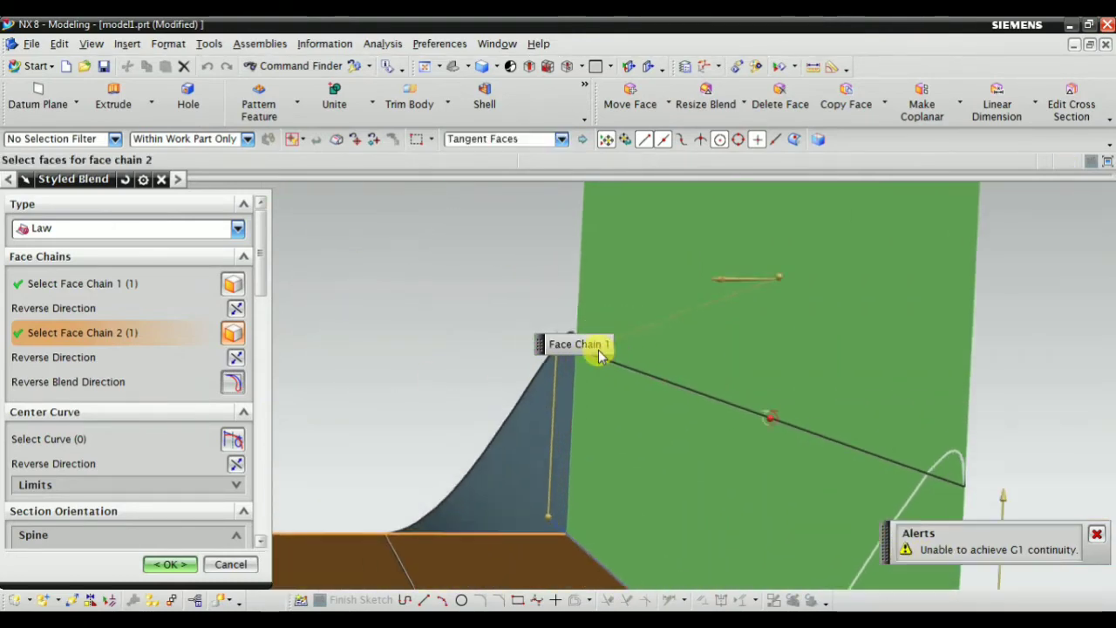
pyautogui.scroll(-3, 532, 411)
pyautogui.moveTo(532, 411); pyautogui.dragTo(510, 402, button='middle')
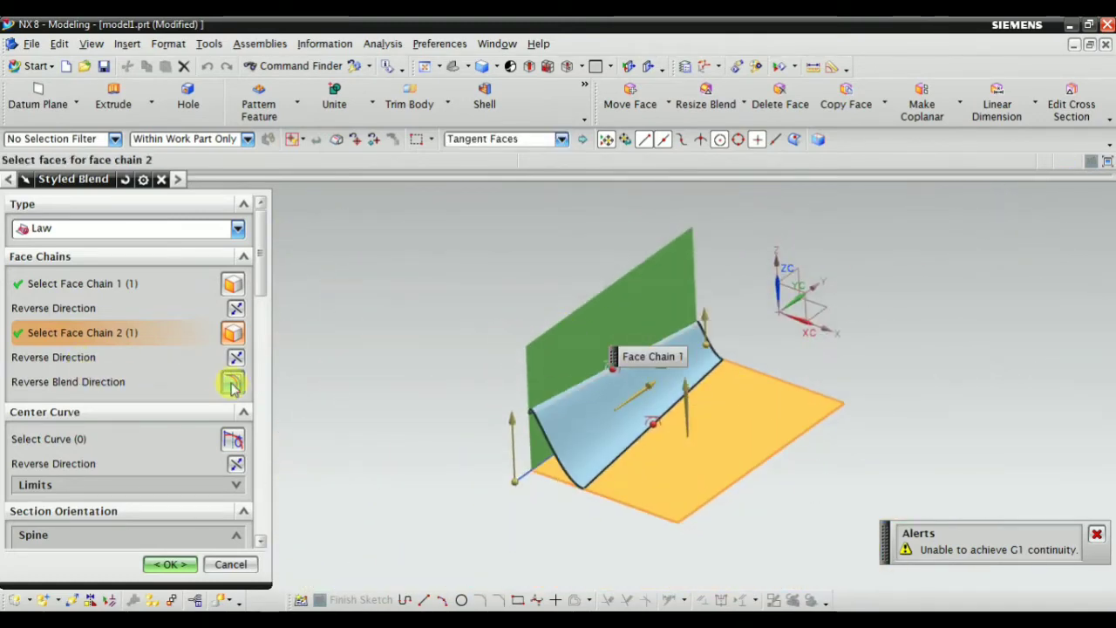
pyautogui.moveTo(653, 418); pyautogui.dragTo(608, 498, button='middle')
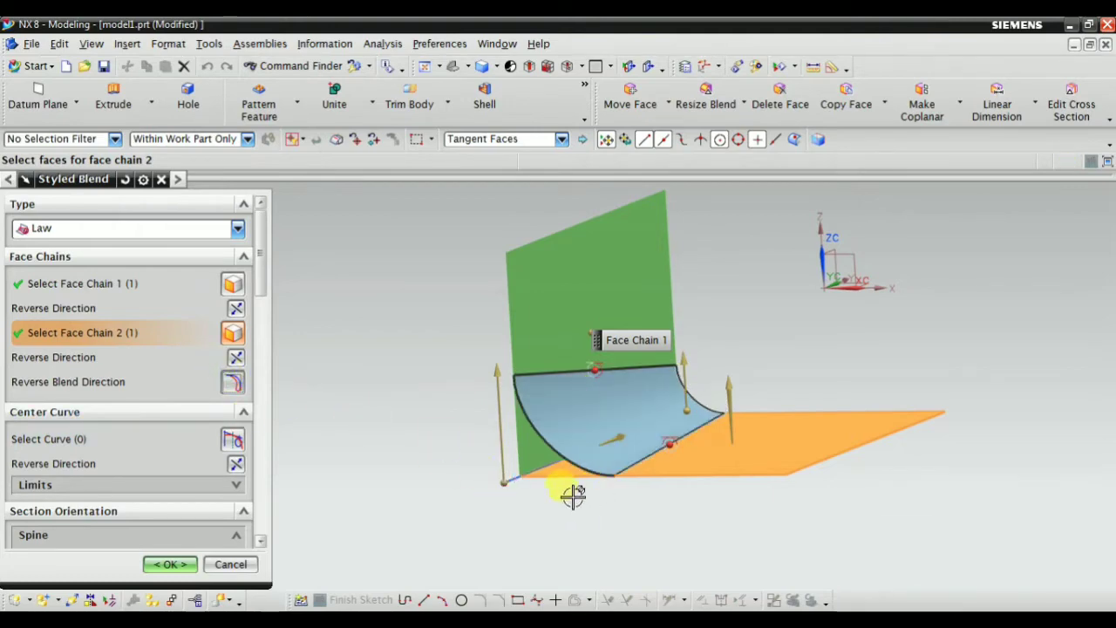
# Use the center curve as the blend's spine, check the preview and expand the Direction options
pyautogui.moveTo(452, 475); pyautogui.dragTo(274, 361, button='middle')
pyautogui.scroll(-3, 203, 445)
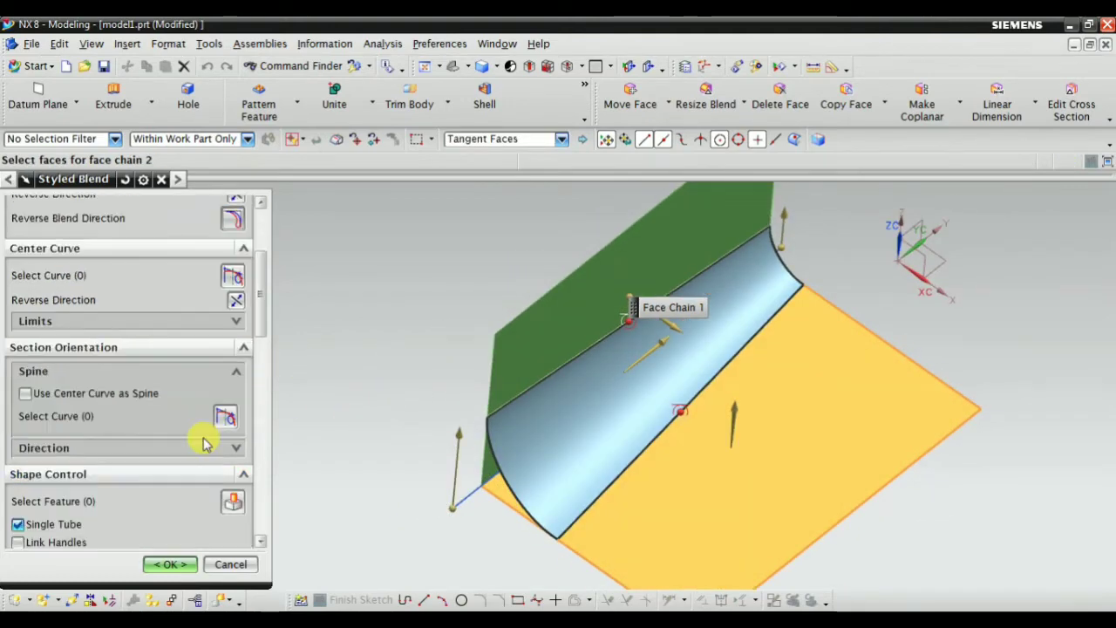
pyautogui.moveTo(340, 421); pyautogui.dragTo(262, 402, button='middle')
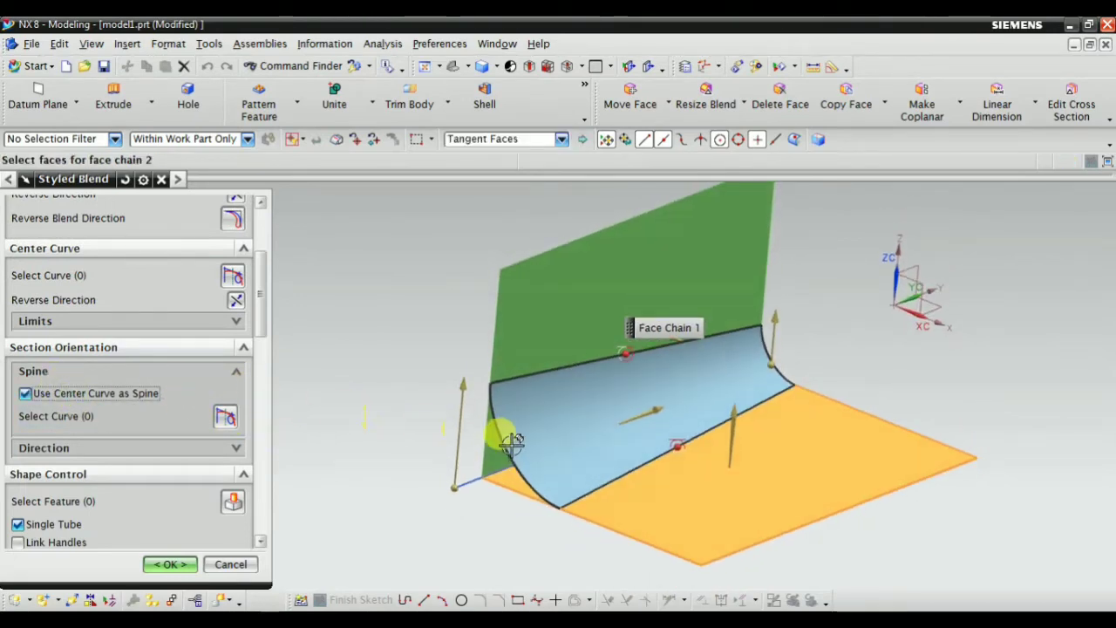
pyautogui.moveTo(389, 459)
pyautogui.mouseDown(button='middle')
pyautogui.moveTo(444, 428)
pyautogui.moveTo(439, 448)
pyautogui.moveTo(410, 455)
pyautogui.mouseUp(button='middle')
pyautogui.click(142, 447)
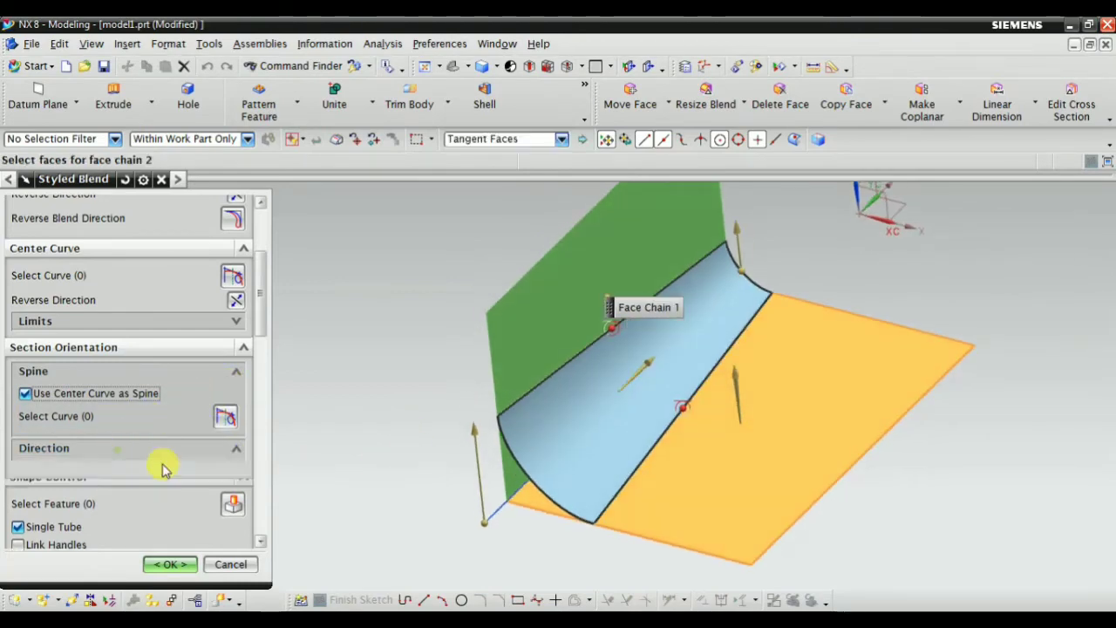
# Compare the blend preview with Single Tube on and off, leaving Single Tube off
pyautogui.scroll(-3, 179, 514)
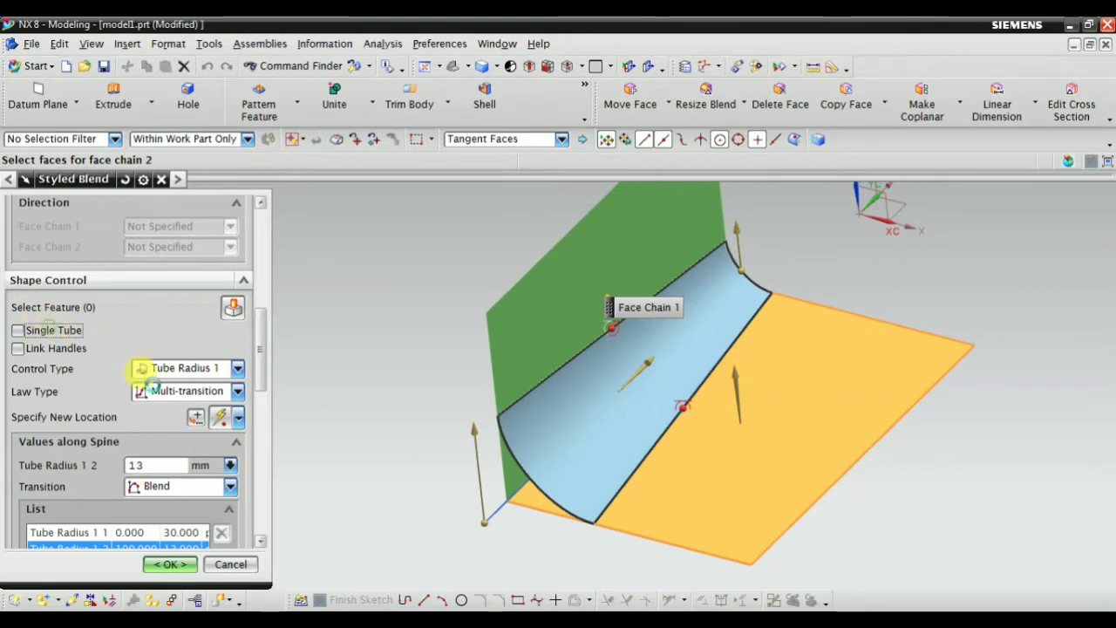
pyautogui.moveTo(397, 512); pyautogui.dragTo(386, 474, button='middle')
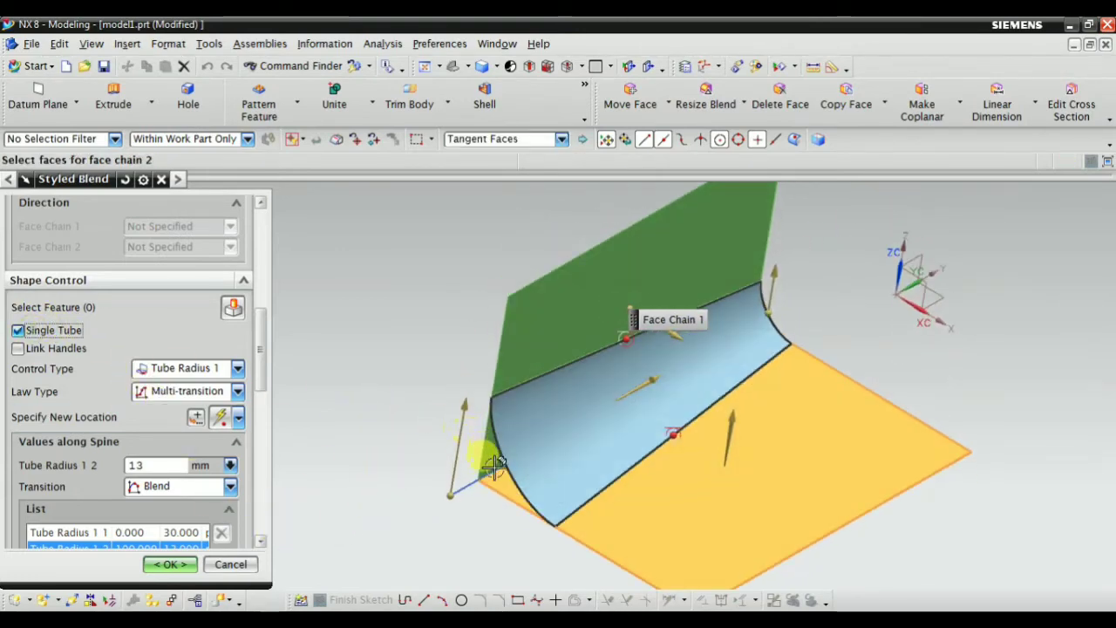
pyautogui.click(52, 327)
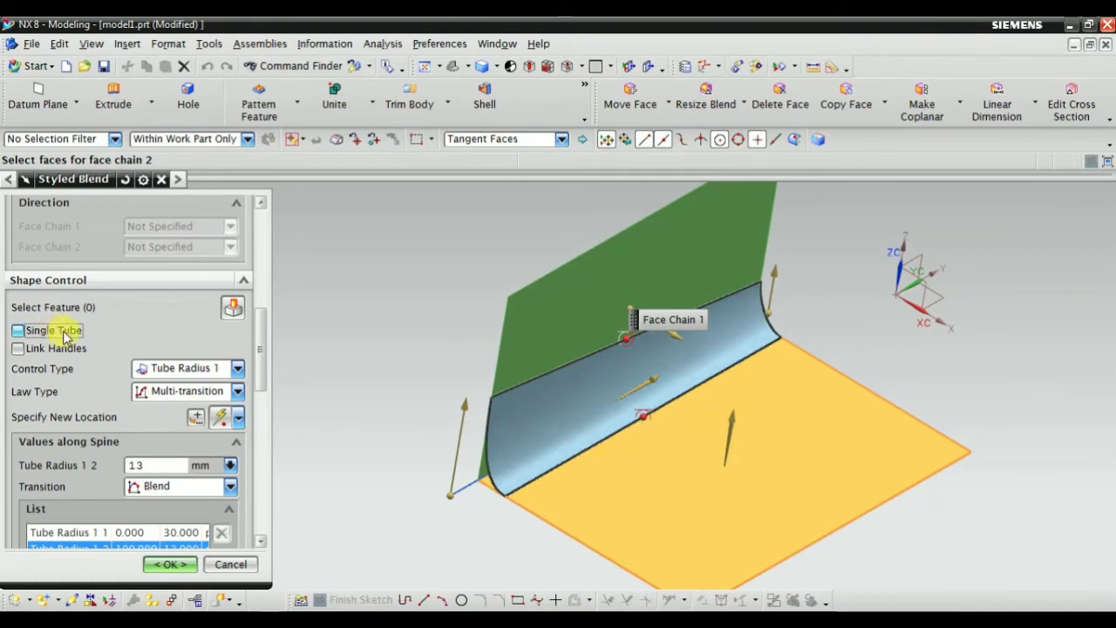
pyautogui.moveTo(395, 473); pyautogui.dragTo(410, 466, button='middle')
# Set the second tube radius's transition to Minimum/Maximum and review the Blend Radius Constraint types, keeping None
pyautogui.click(188, 487)
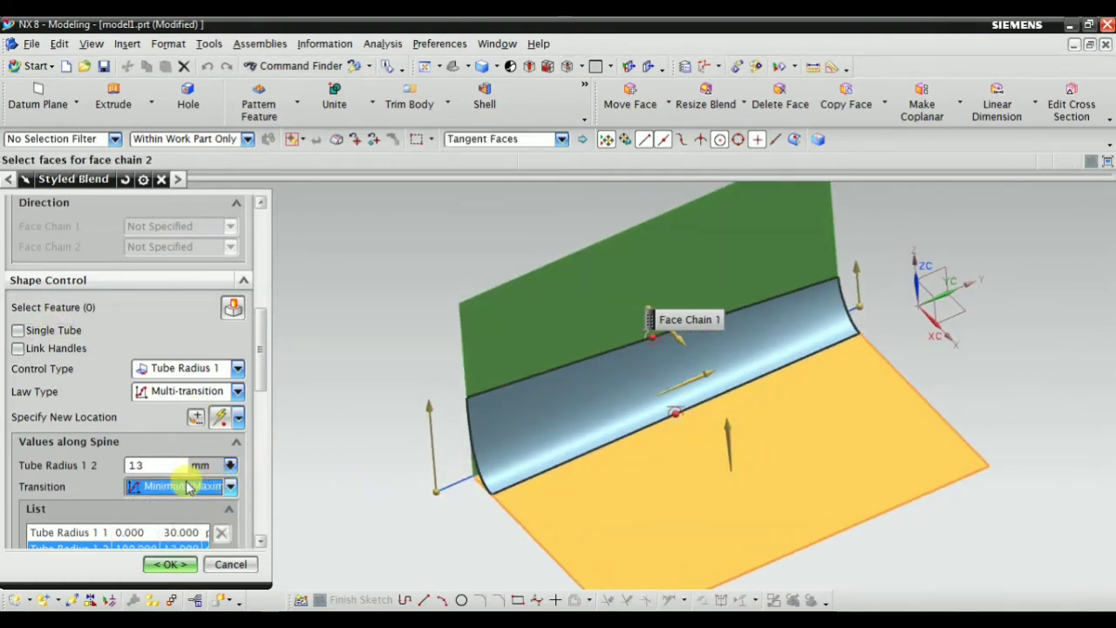
pyautogui.scroll(-3, 199, 465)
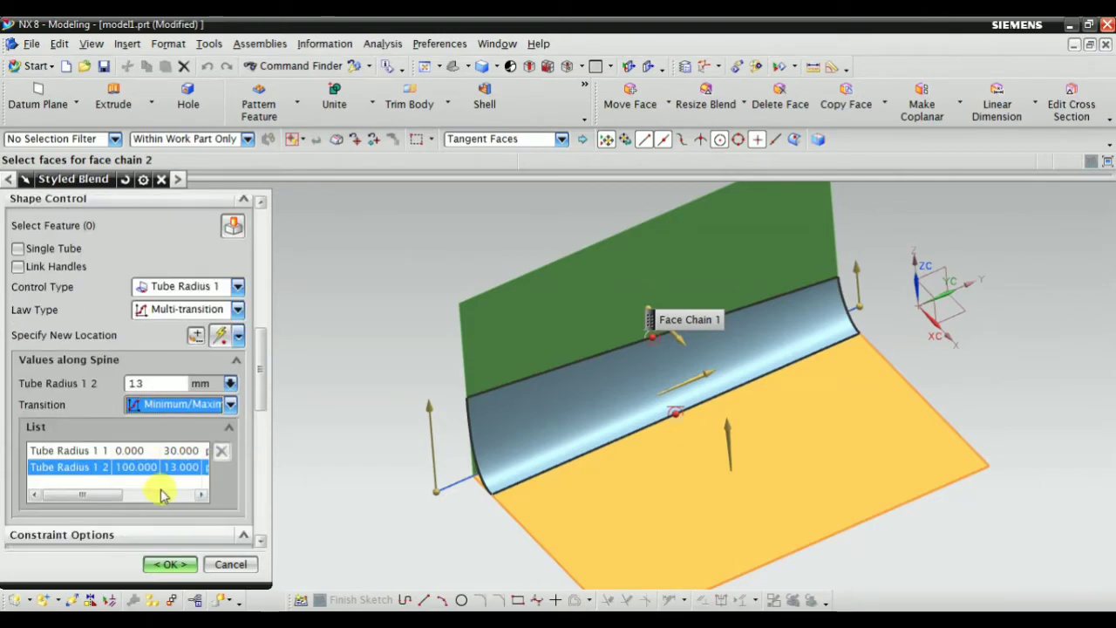
pyautogui.moveTo(255, 365); pyautogui.dragTo(262, 443)
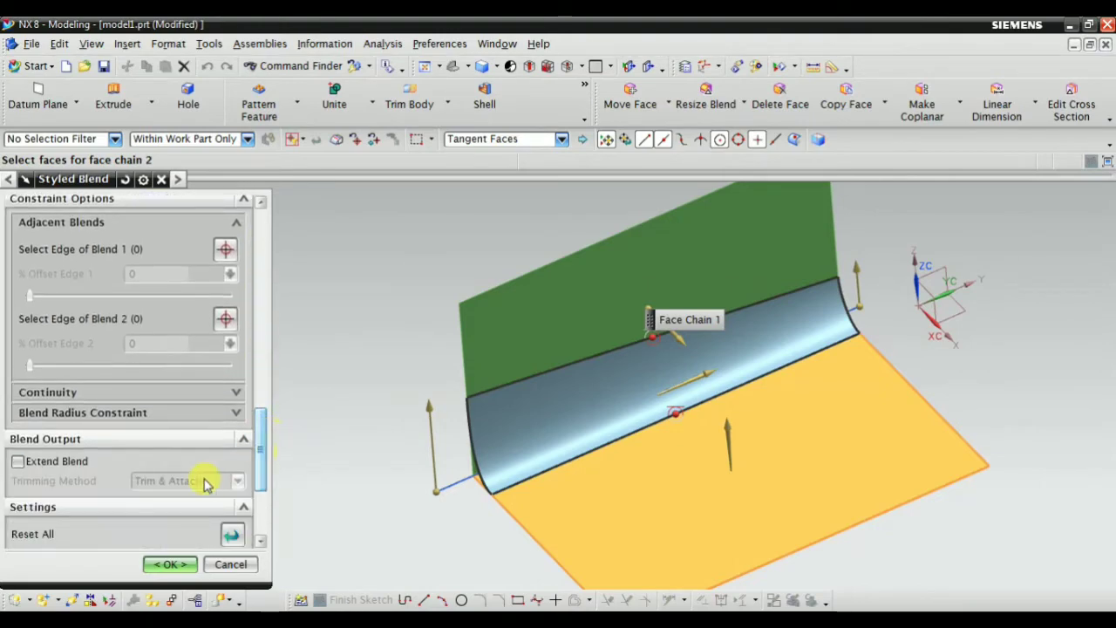
pyautogui.click(133, 417)
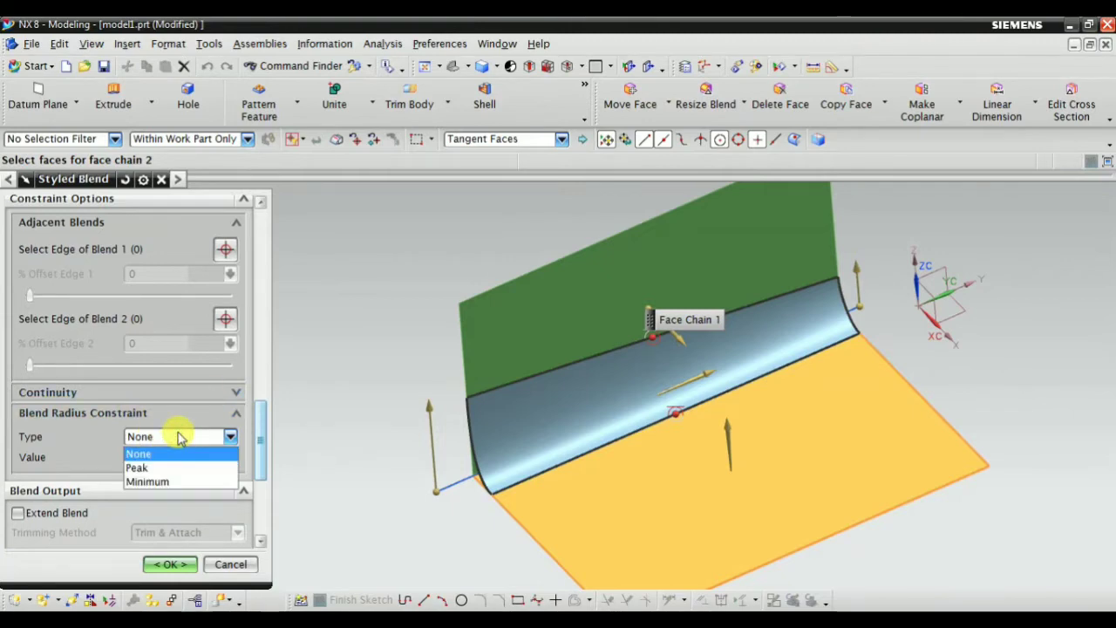
pyautogui.click(179, 438)
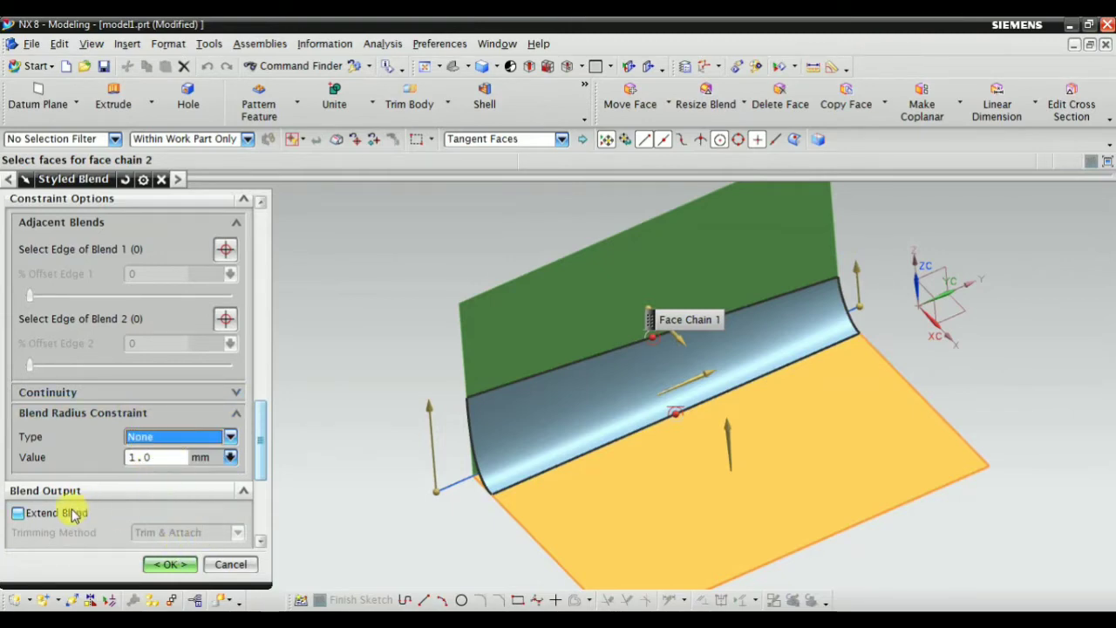
# Try Extend Blend, inspect the preview at the sheet ends and turn the option off again
pyautogui.moveTo(544, 468); pyautogui.dragTo(488, 492, button='middle')
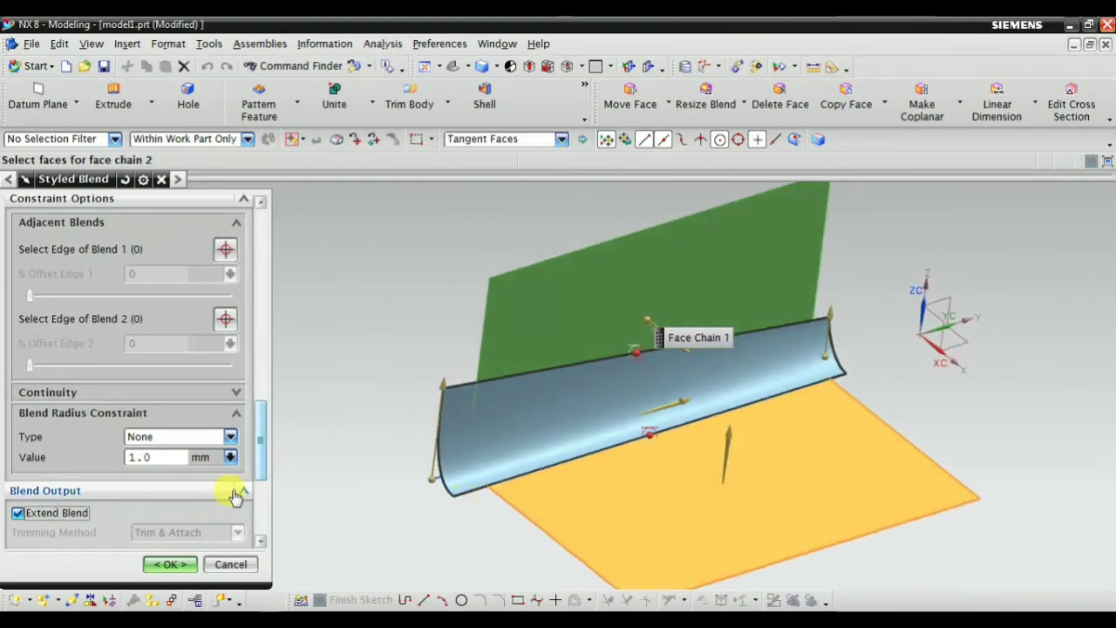
pyautogui.scroll(-5, 35, 510)
pyautogui.moveTo(395, 465); pyautogui.dragTo(352, 501, button='middle')
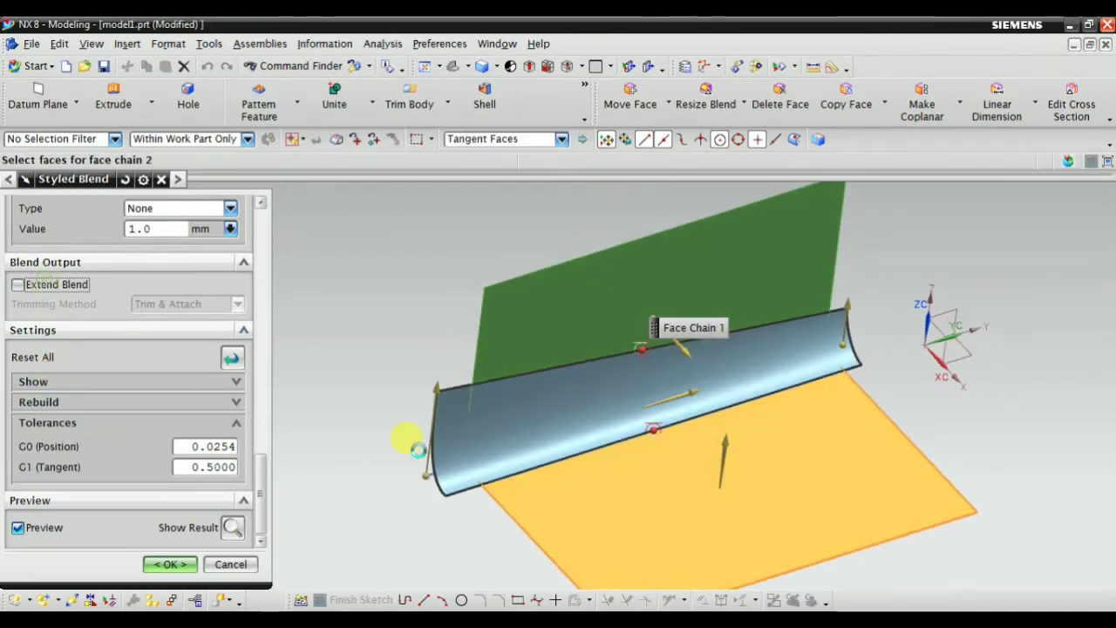
pyautogui.moveTo(419, 449); pyautogui.dragTo(480, 445)
# Show the trimmed blend result, inspect it and accept the Styled Blend edit
pyautogui.click(234, 529)
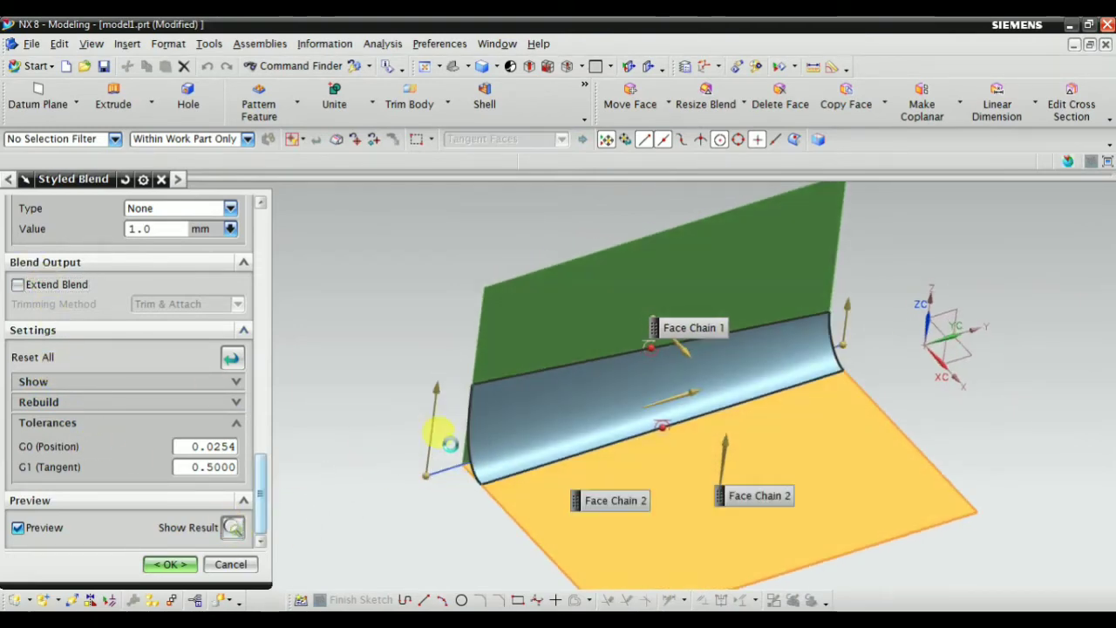
pyautogui.moveTo(449, 516); pyautogui.dragTo(492, 485, button='middle')
pyautogui.click(153, 564)
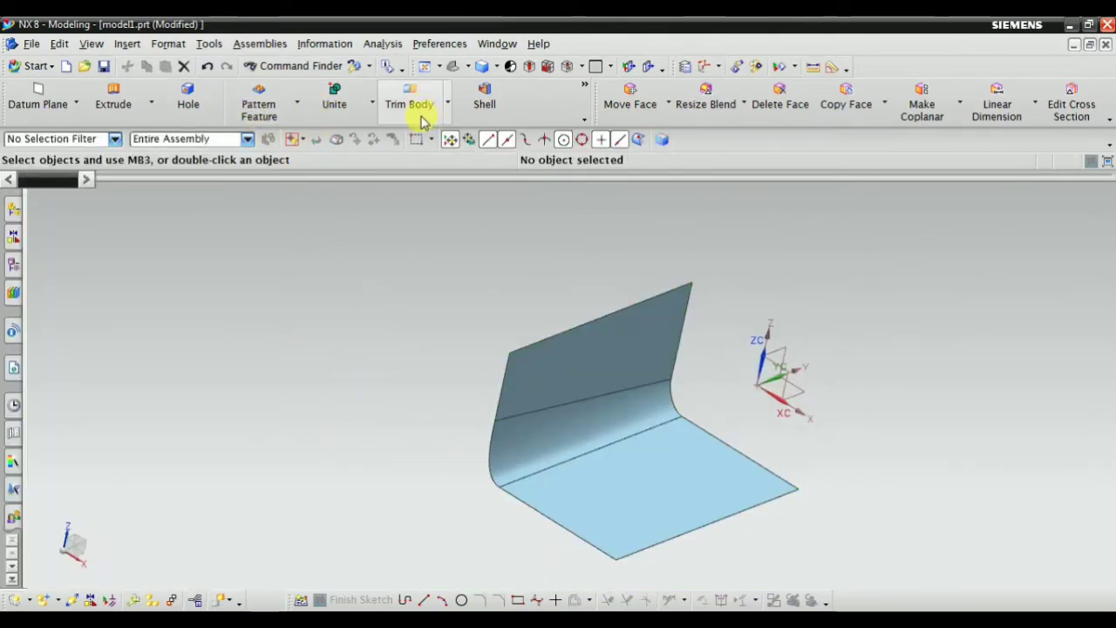
# Delete the Styled Blend feature from the model history, leaving only the extruded sheet faces
pyautogui.click(450, 70)
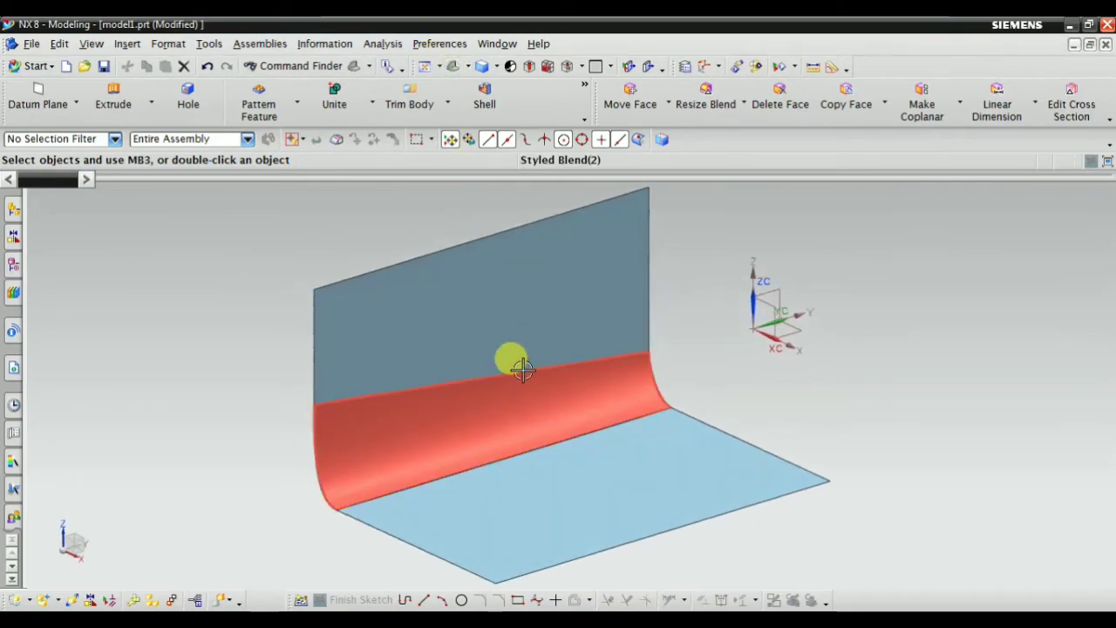
pyautogui.click(13, 264)
pyautogui.click(124, 350)
pyautogui.rightClick(114, 350)
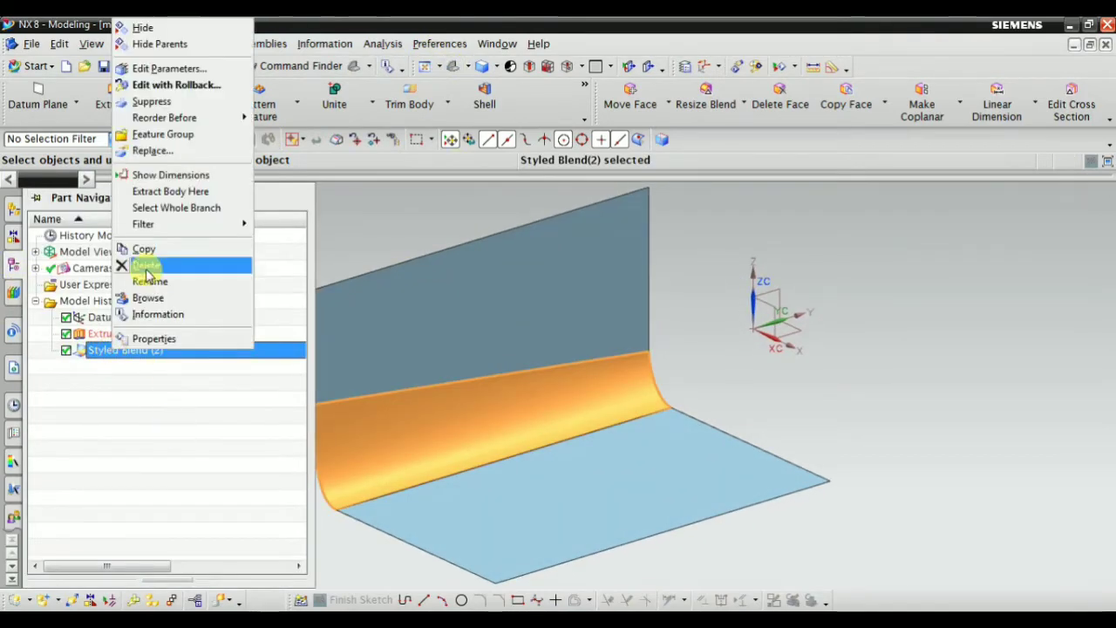
pyautogui.click(145, 265)
pyautogui.scroll(-3, 758, 401)
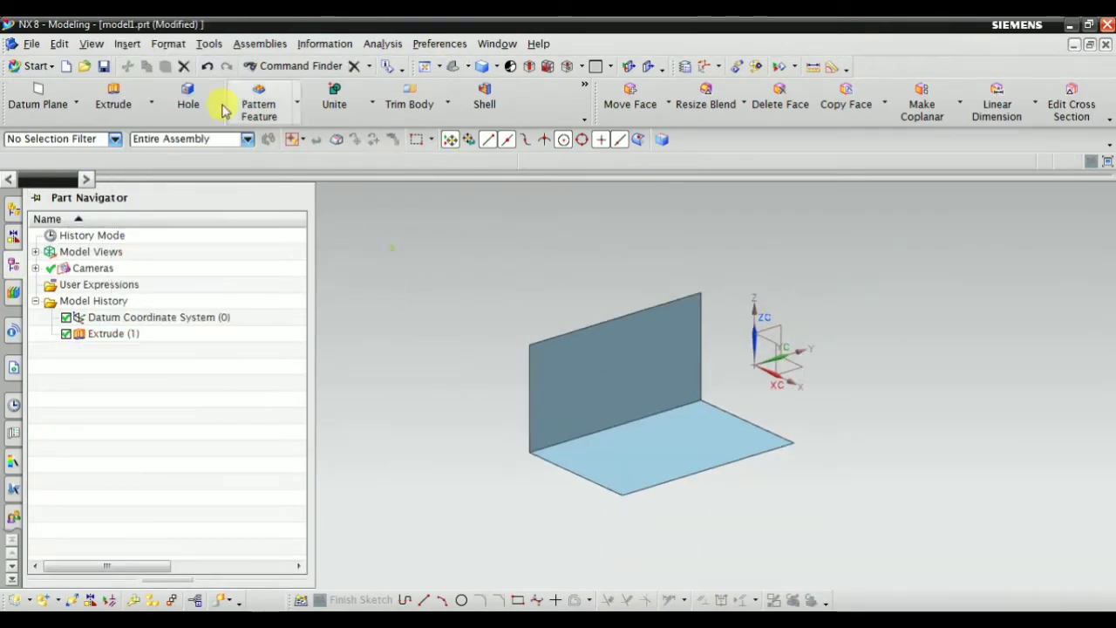
pyautogui.click(131, 45)
pyautogui.moveTo(167, 321)
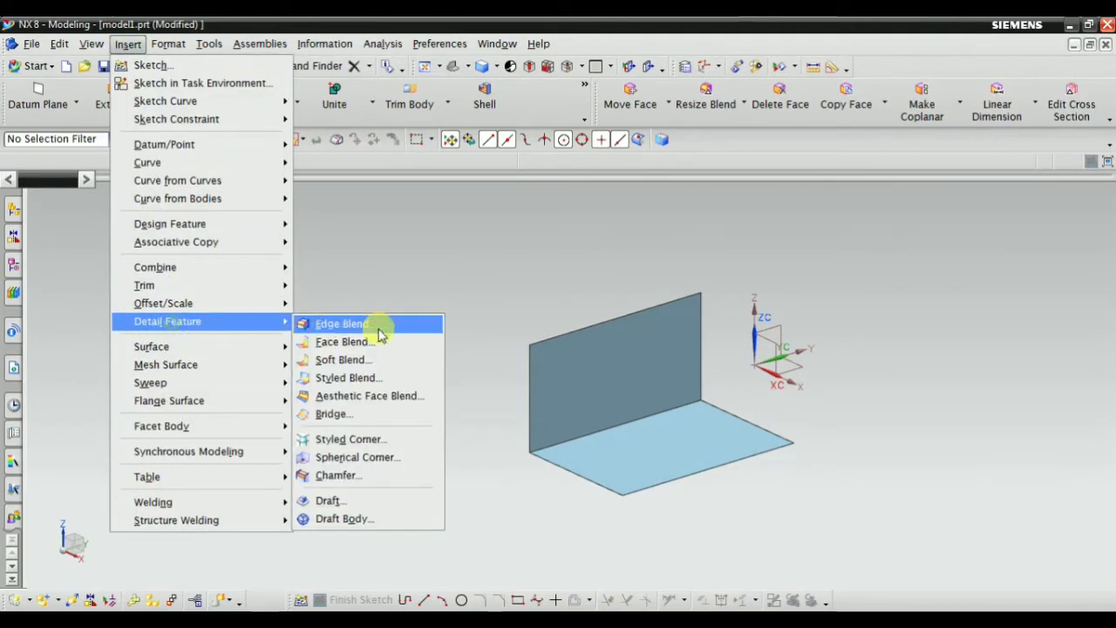
pyautogui.click(347, 380)
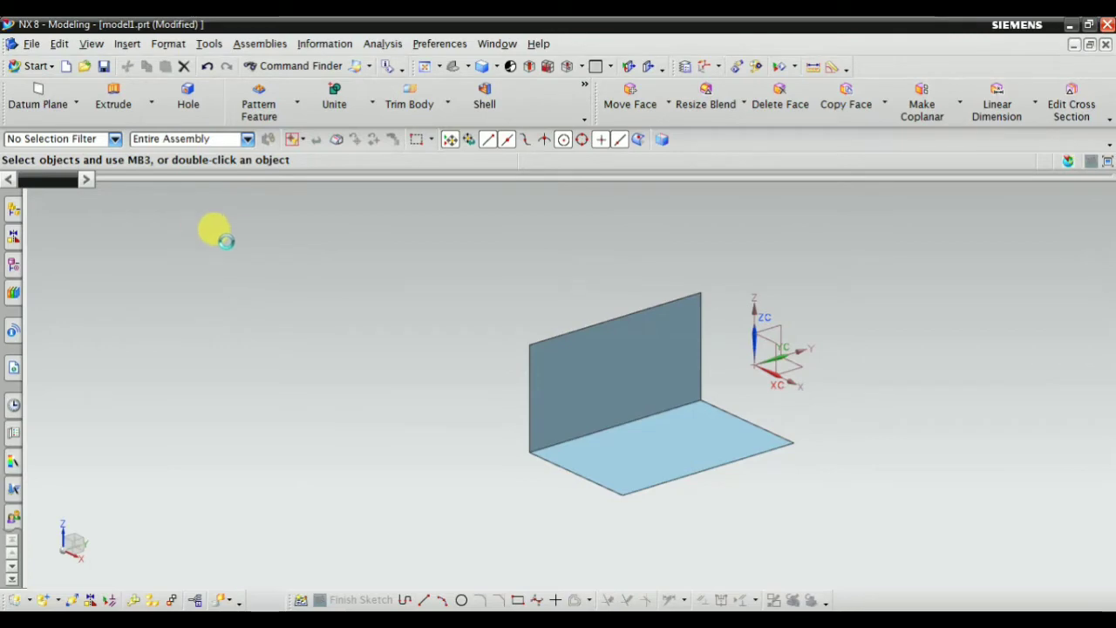
pyautogui.click(110, 228)
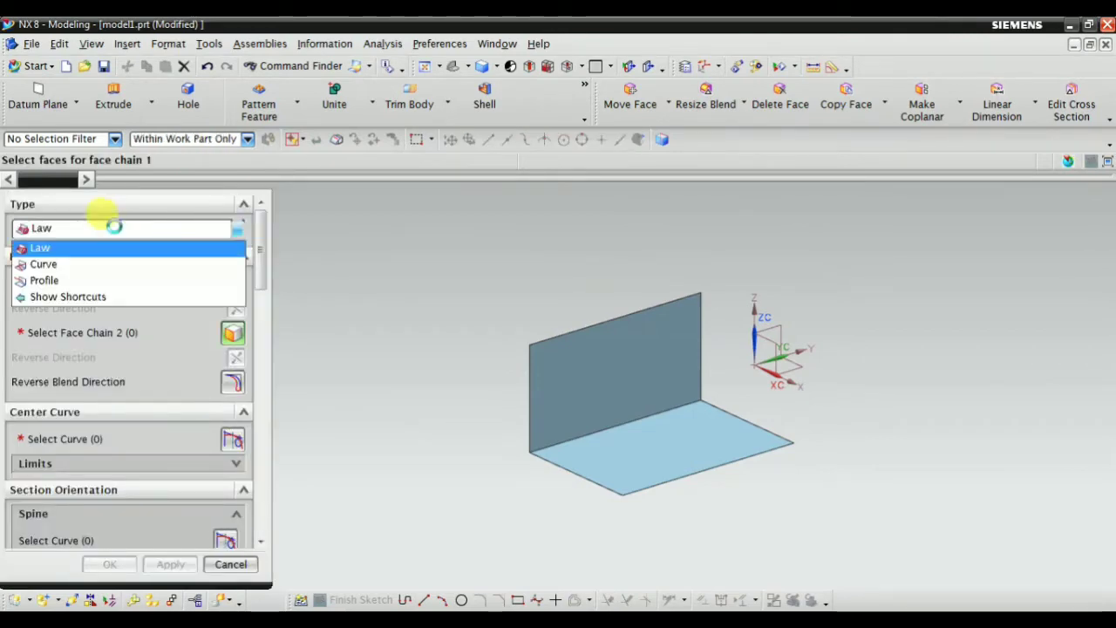
pyautogui.click(93, 265)
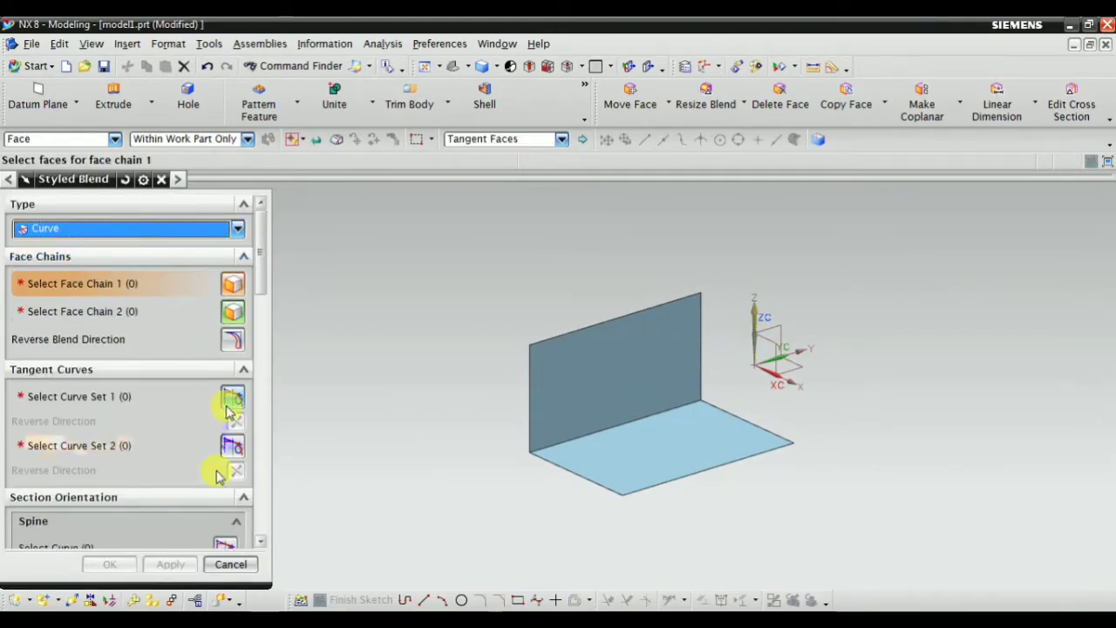
pyautogui.click(222, 569)
pyautogui.rightClick(332, 352)
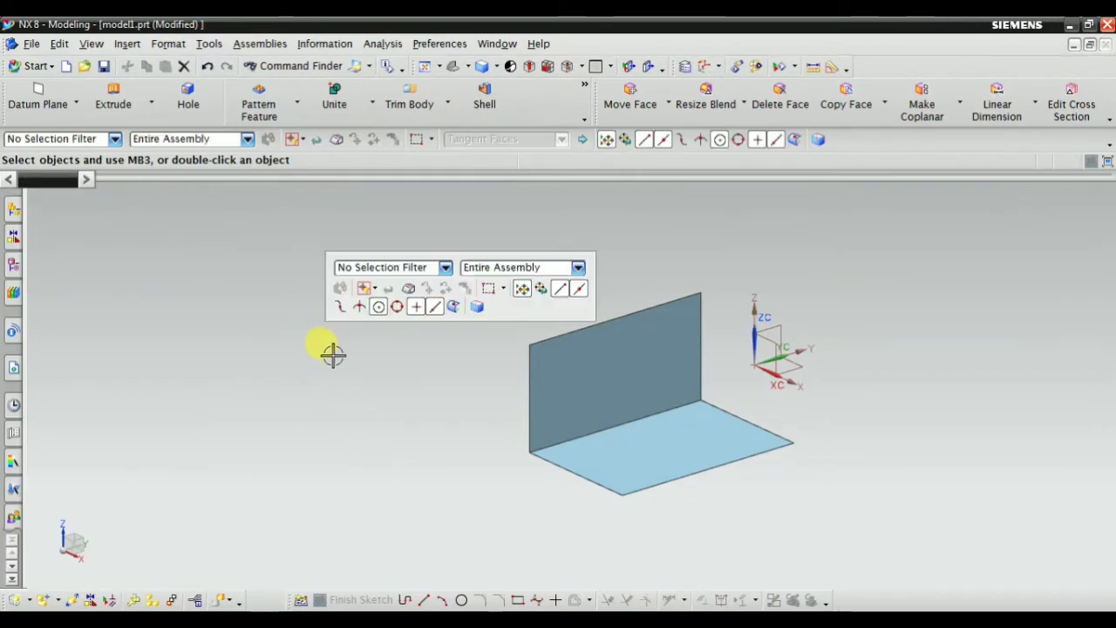
pyautogui.hotkey('ctrl', 'f')
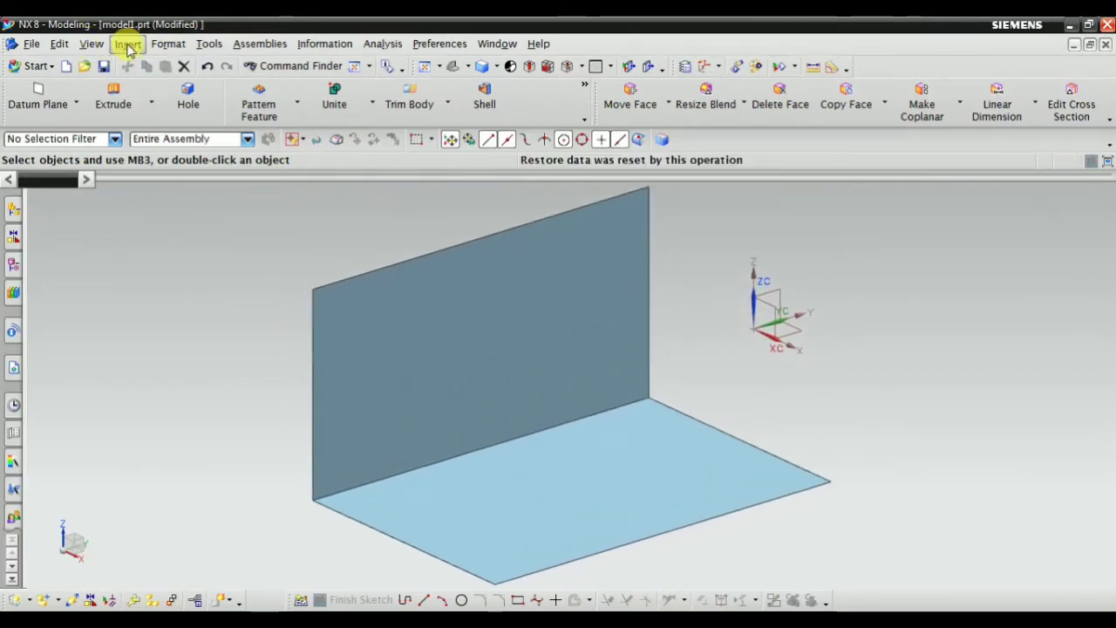
pyautogui.click(127, 45)
pyautogui.moveTo(194, 321)
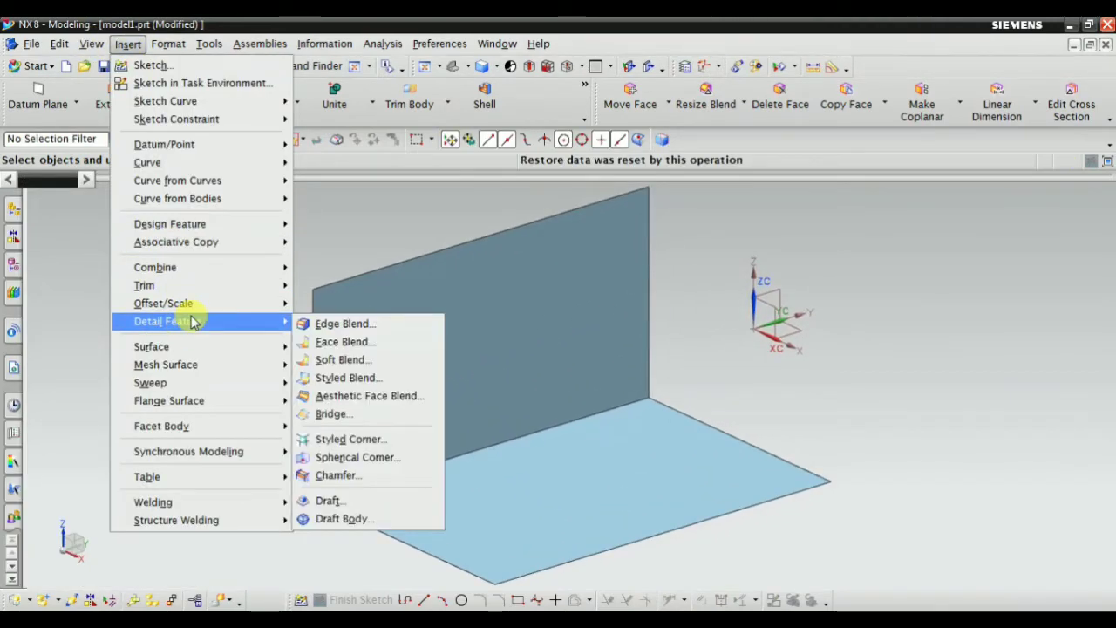
pyautogui.click(872, 285)
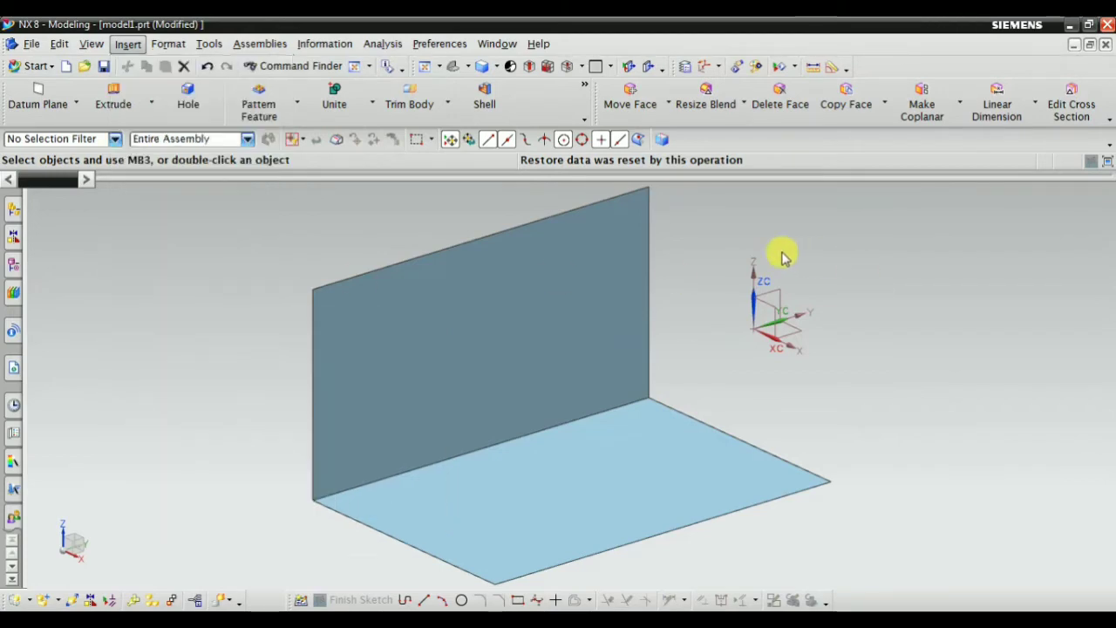
# Create a new task-environment sketch on the vertical sheet face with the inferred plane and horizontal reference
pyautogui.scroll(-1, 802, 332)
pyautogui.click(124, 44)
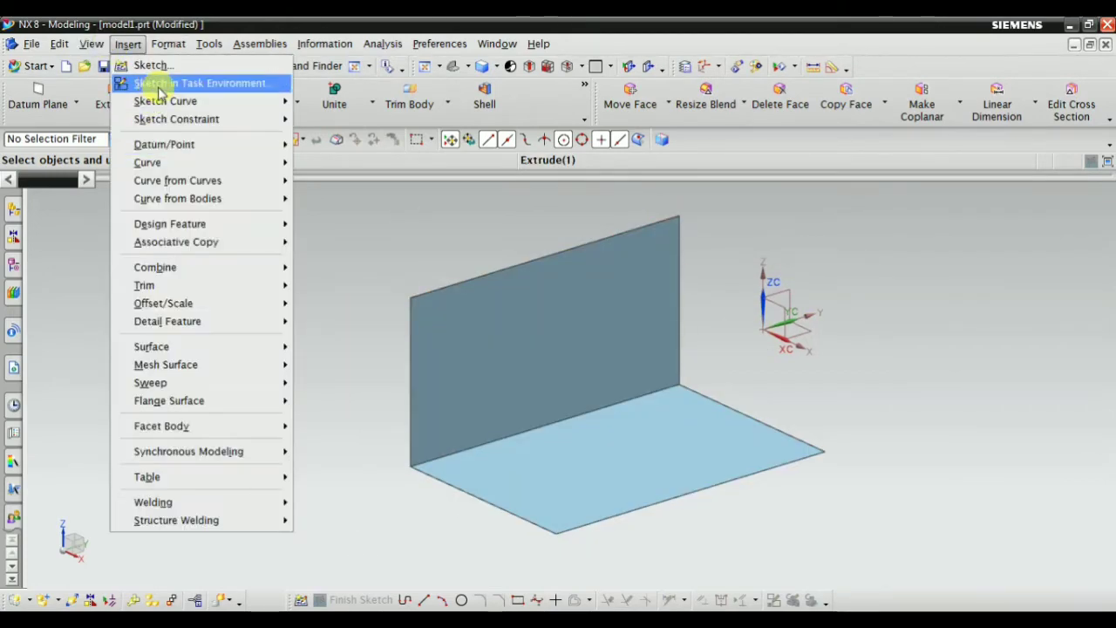
pyautogui.click(92, 82)
pyautogui.click(531, 387)
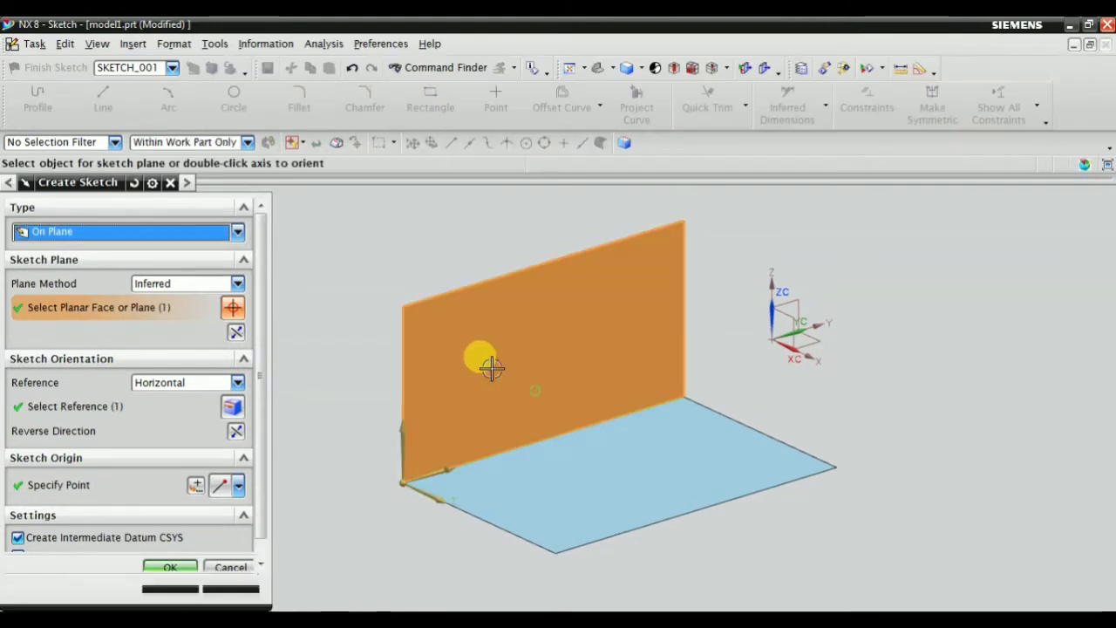
pyautogui.middleClick(285, 441)
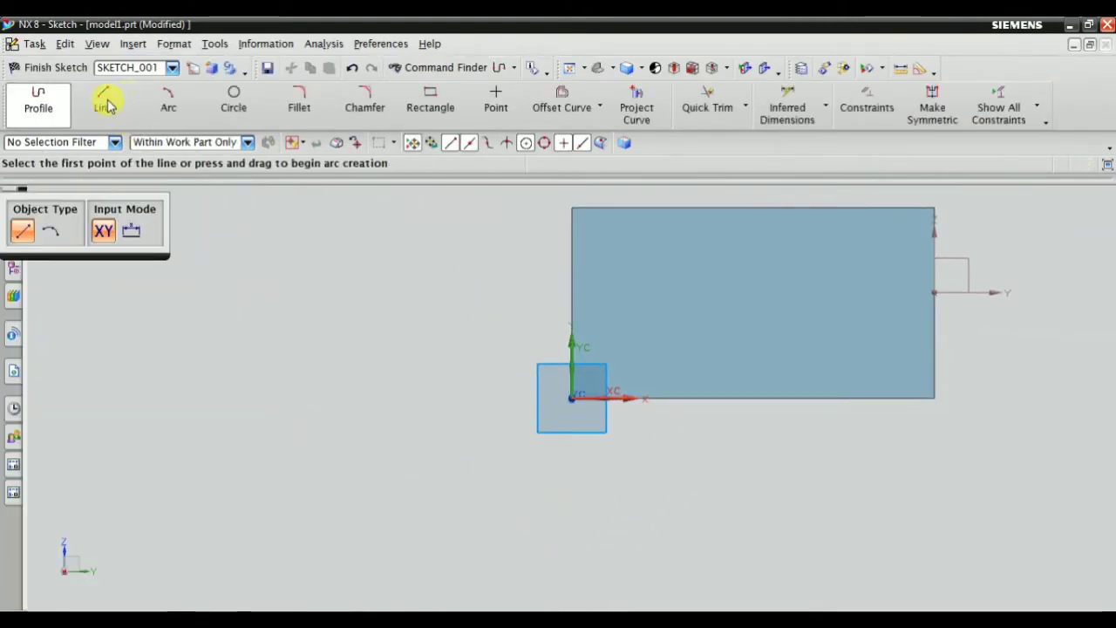
# Sketch a sloping line about 121 mm long at about 8° across the vertical face, from one side edge to the other
pyautogui.click(104, 100)
pyautogui.moveTo(353, 290)
pyautogui.mouseDown(button='middle')
pyautogui.moveTo(610, 369)
pyautogui.moveTo(648, 419)
pyautogui.moveTo(543, 357)
pyautogui.mouseUp(button='middle')
pyautogui.scroll(3, 427, 357)
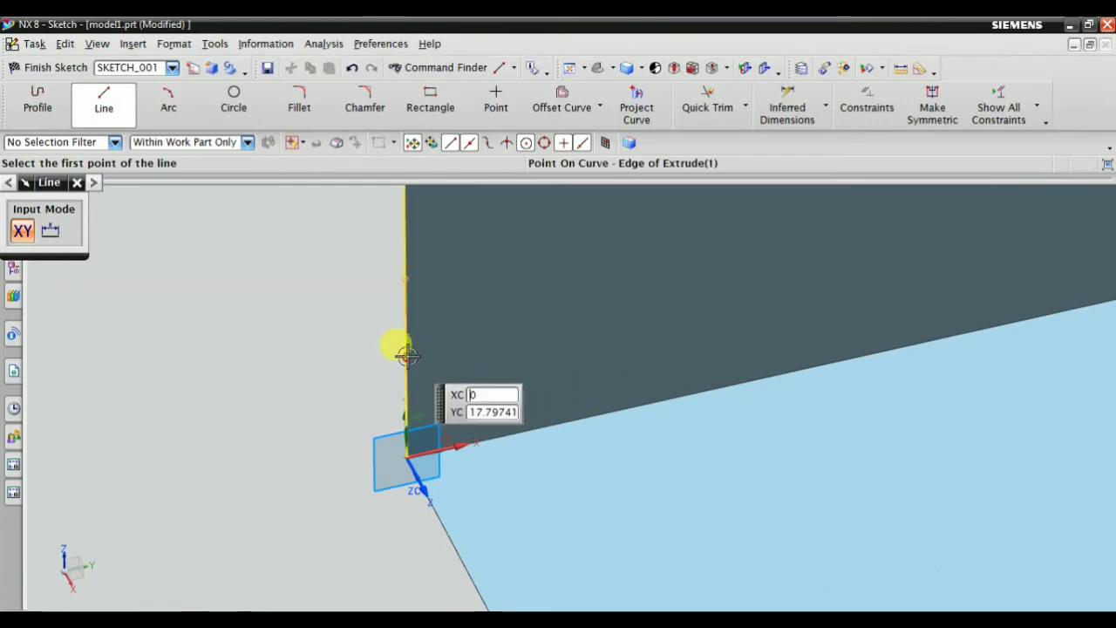
pyautogui.click(406, 355)
pyautogui.scroll(-3, 466, 301)
pyautogui.scroll(5, 660, 291)
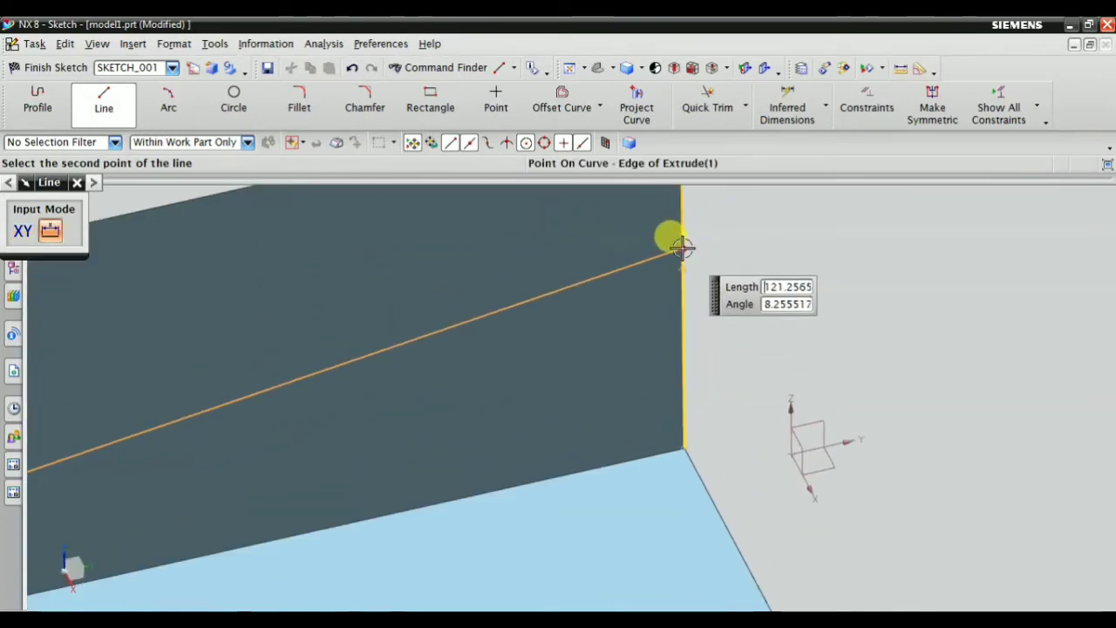
pyautogui.click(682, 248)
pyautogui.press('Escape')
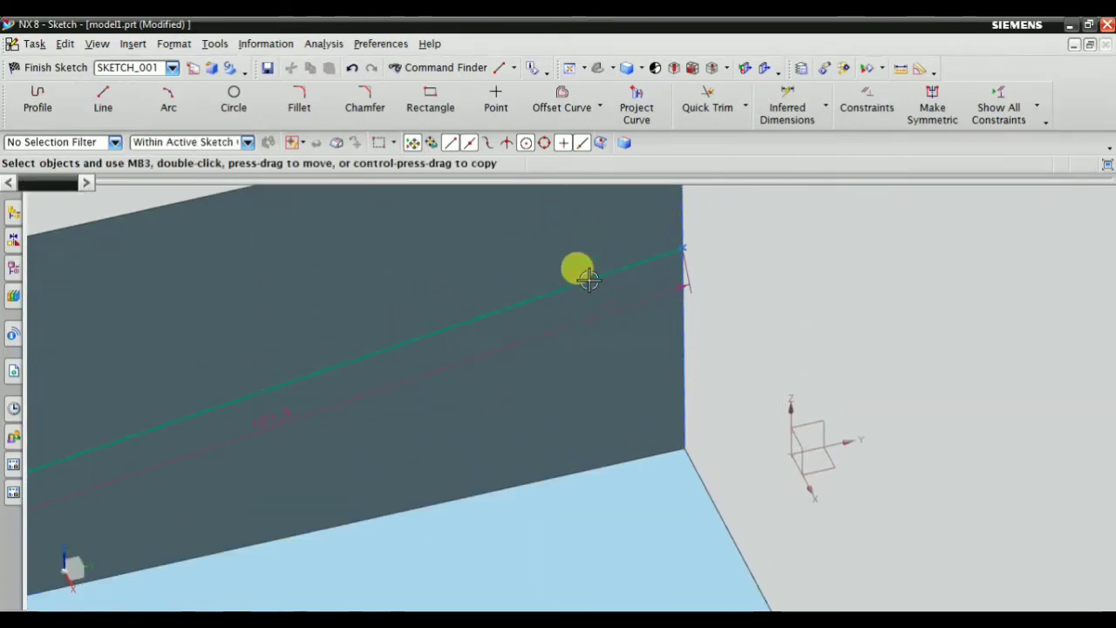
# Finish the vertical face's sketch and create a new task-environment sketch on the horizontal sheet face with the inferred plane and horizontal reference
pyautogui.scroll(-3, 737, 317)
pyautogui.moveTo(738, 316)
pyautogui.mouseDown(button='middle')
pyautogui.moveTo(742, 309)
pyautogui.moveTo(729, 342)
pyautogui.mouseUp(button='middle')
pyautogui.click(16, 70)
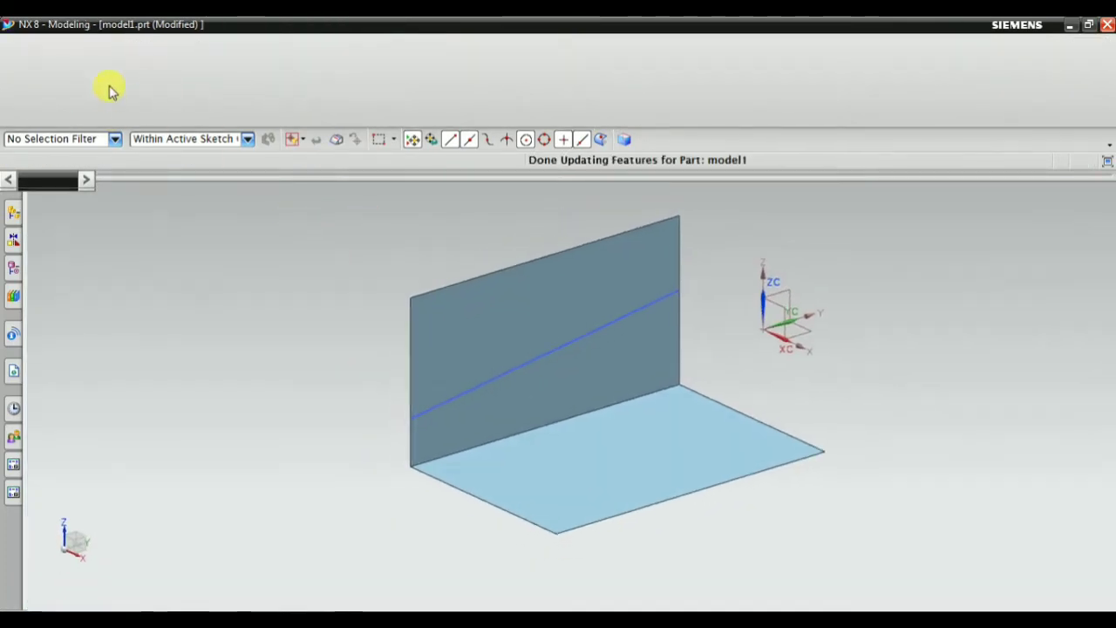
pyautogui.click(127, 45)
pyautogui.click(175, 81)
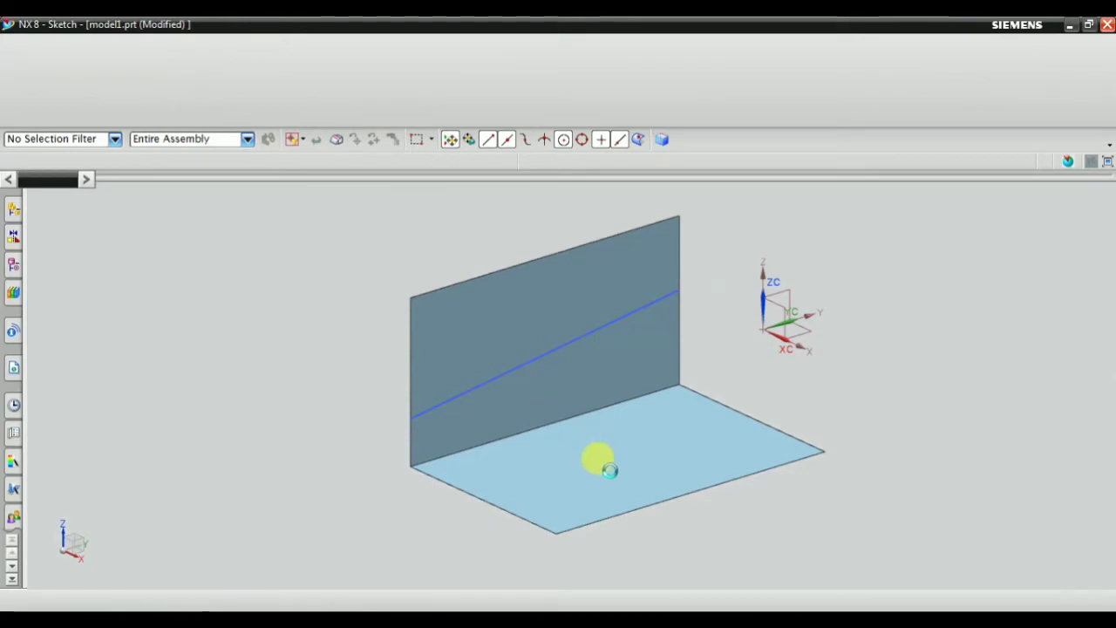
pyautogui.click(613, 462)
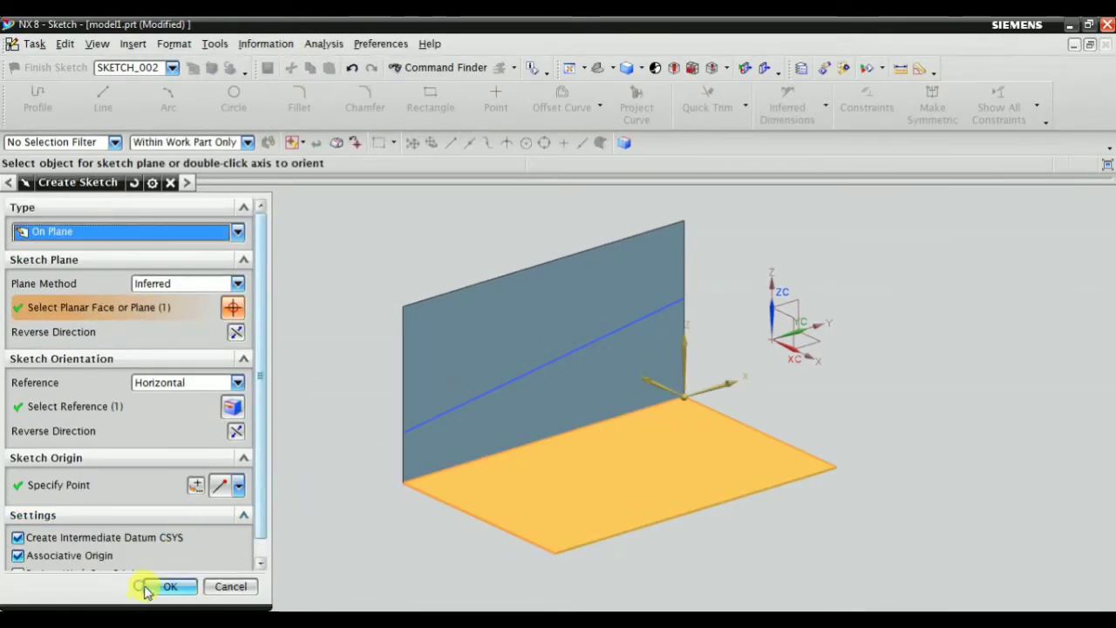
pyautogui.click(166, 587)
# Sketch a slightly sloping line about 120.5 mm long across the horizontal face from one side edge to the other, and finish the sketch
pyautogui.click(103, 101)
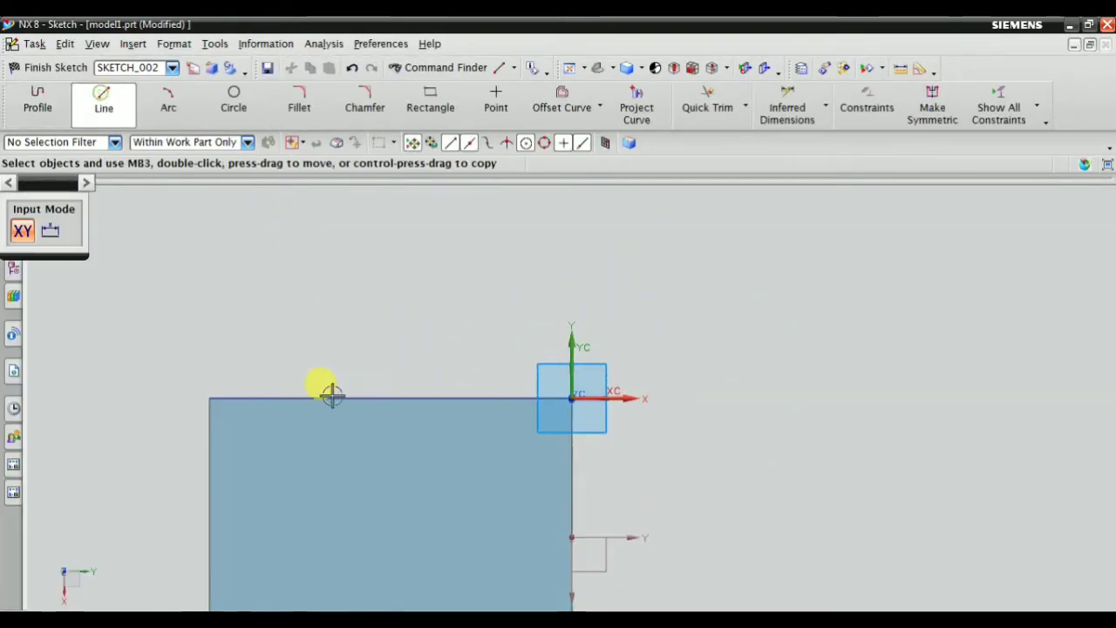
pyautogui.scroll(-2, 332, 395)
pyautogui.click(232, 444)
pyautogui.scroll(2, 514, 489)
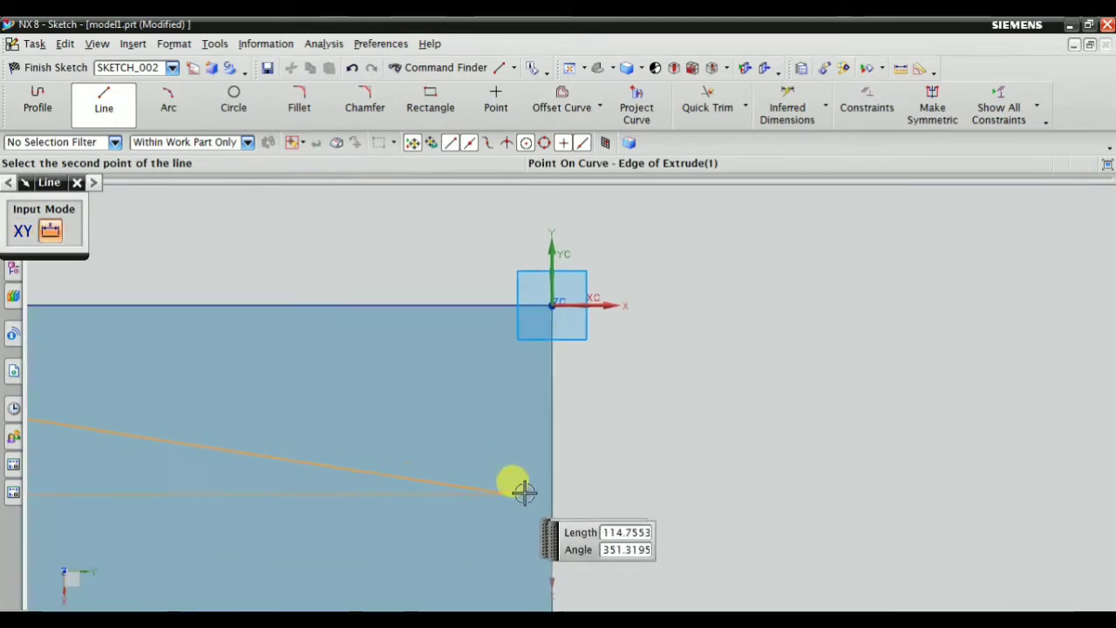
pyautogui.click(552, 467)
pyautogui.click(104, 100)
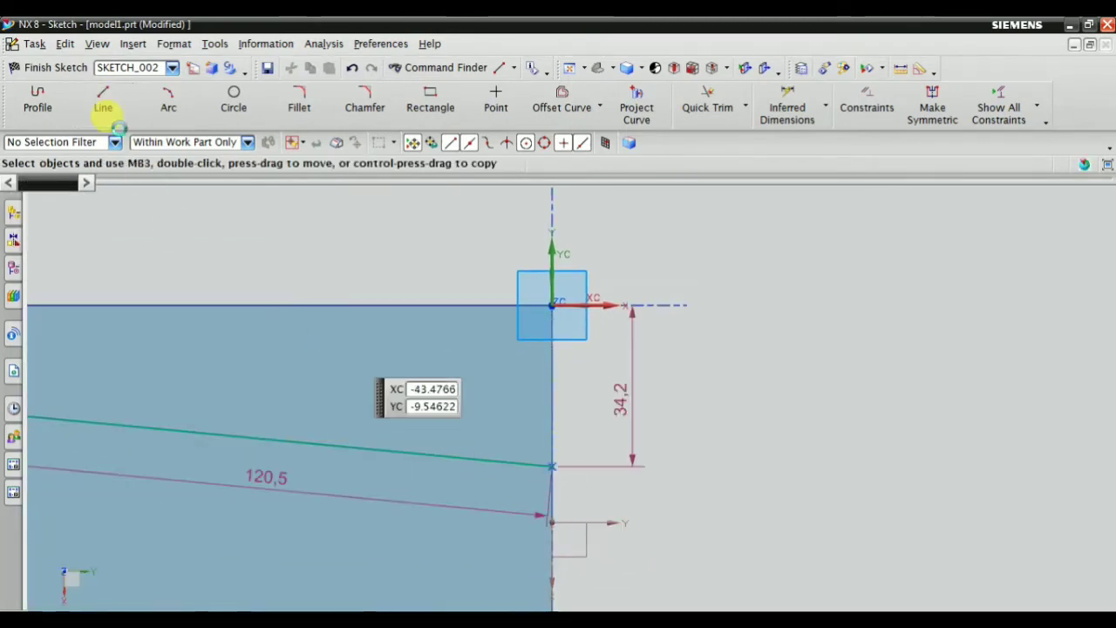
pyautogui.click(50, 68)
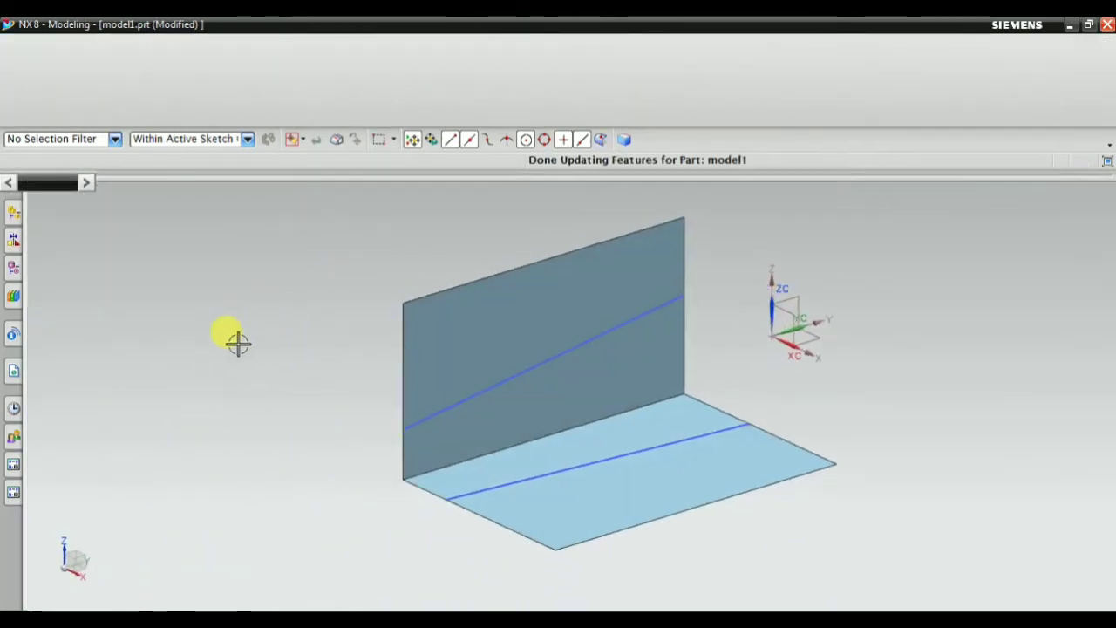
# Start a Curve-type Styled Blend with the vertical face as face chain 1 and the horizontal face as face chain 2
pyautogui.moveTo(232, 337)
pyautogui.mouseDown(button='middle')
pyautogui.moveTo(267, 302)
pyautogui.moveTo(339, 297)
pyautogui.moveTo(262, 311)
pyautogui.moveTo(456, 289)
pyautogui.moveTo(561, 361)
pyautogui.moveTo(539, 365)
pyautogui.moveTo(498, 340)
pyautogui.mouseUp(button='middle')
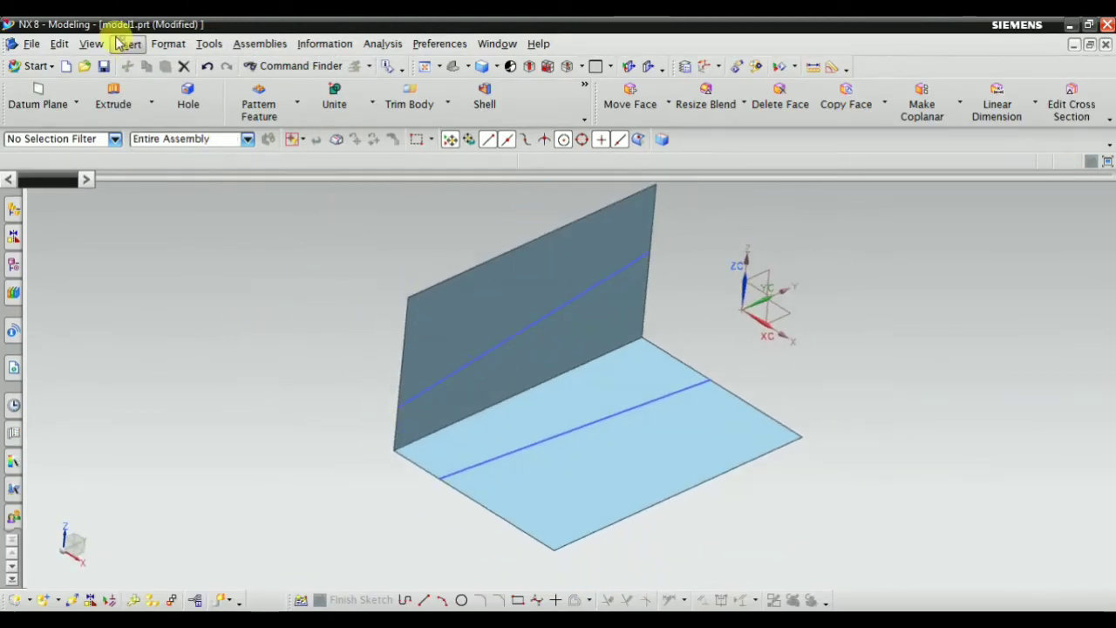
pyautogui.click(127, 43)
pyautogui.moveTo(204, 322)
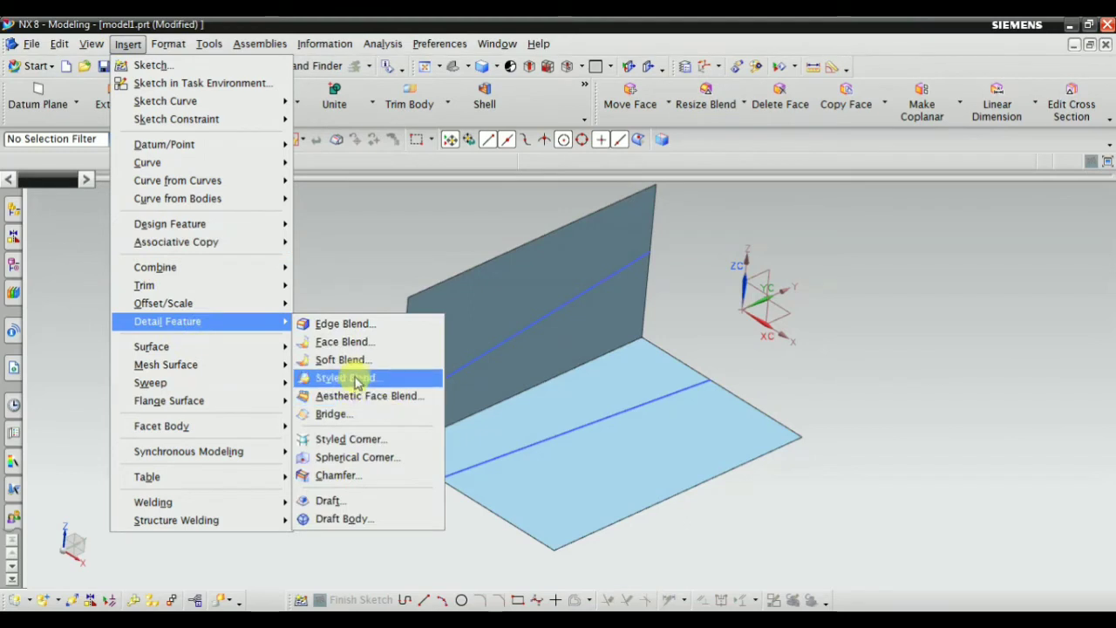
pyautogui.click(297, 377)
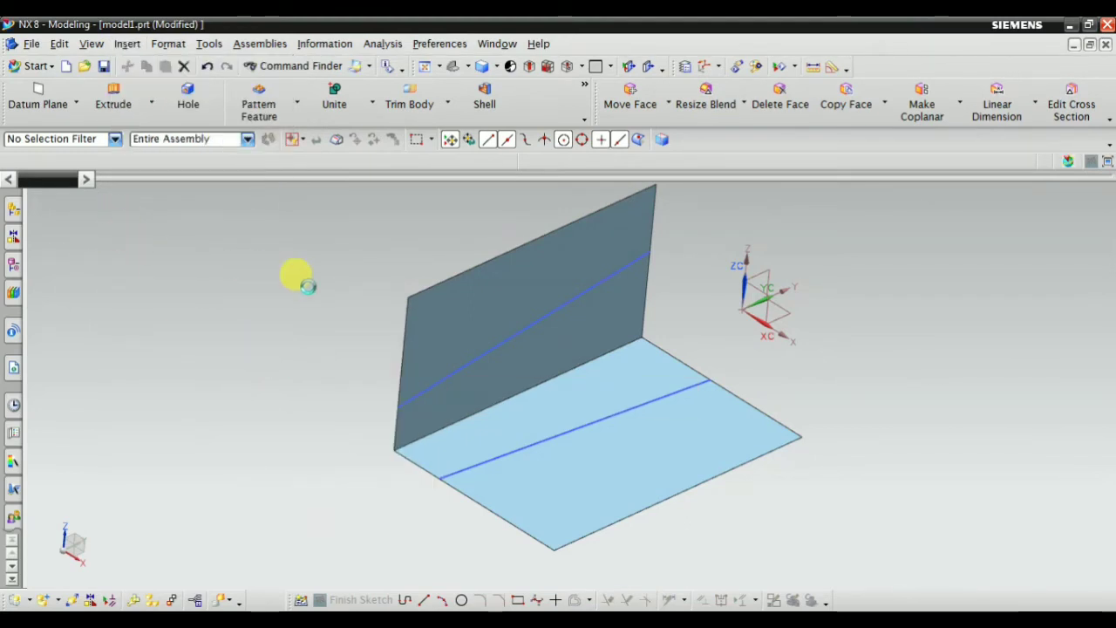
pyautogui.click(78, 228)
pyautogui.click(81, 264)
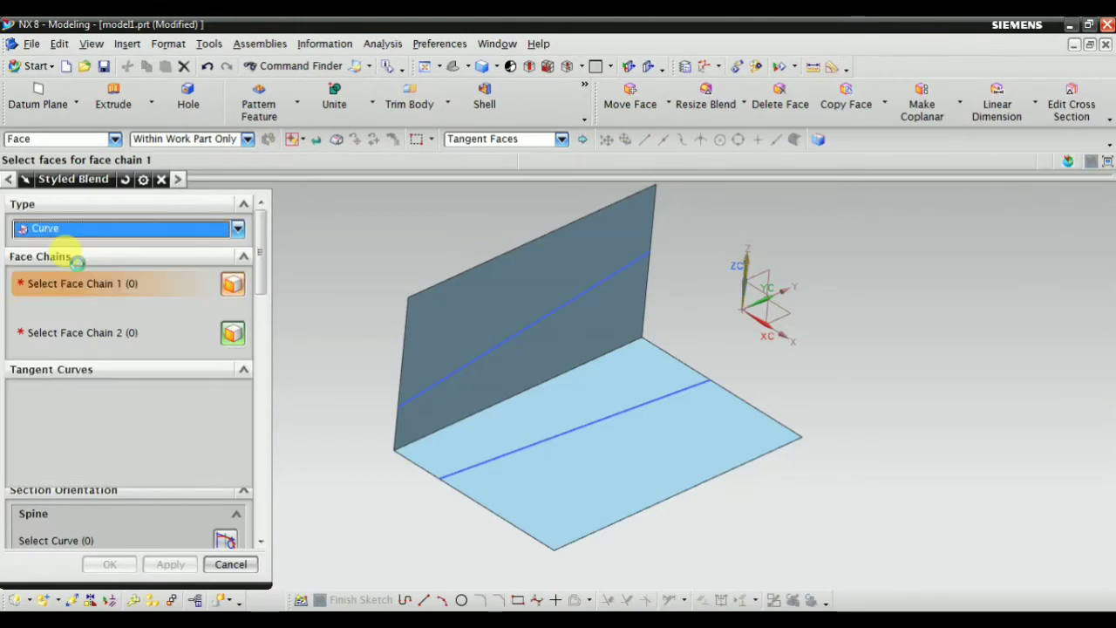
pyautogui.click(485, 318)
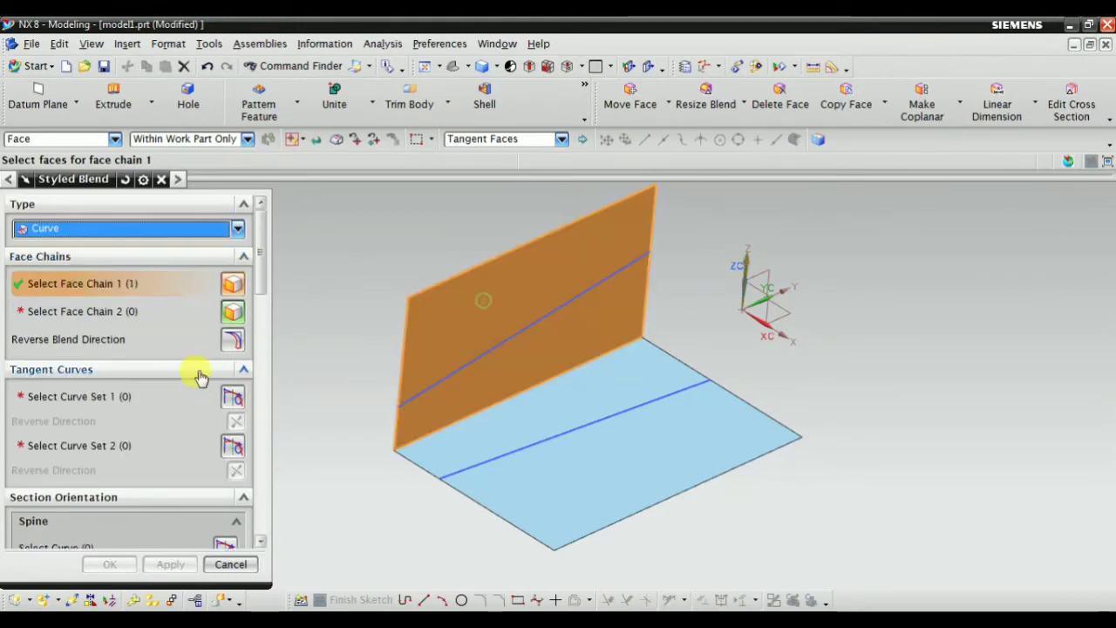
pyautogui.click(76, 310)
pyautogui.click(554, 463)
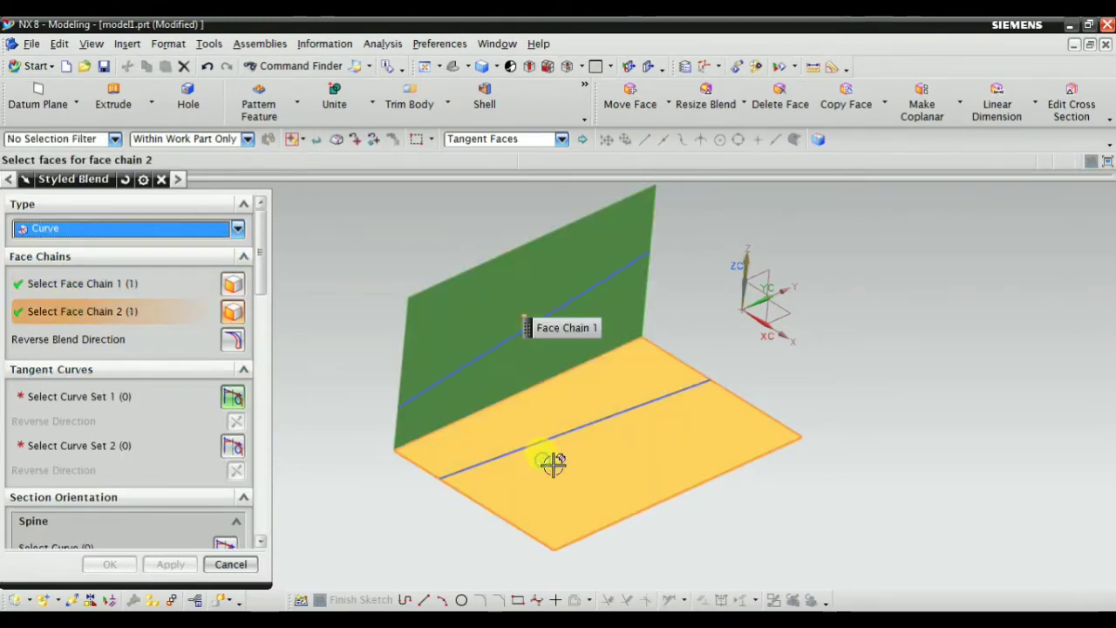
# Assign the vertical face's sketched line as tangent curve set 1 and the horizontal face's line as curve set 2
pyautogui.click(81, 398)
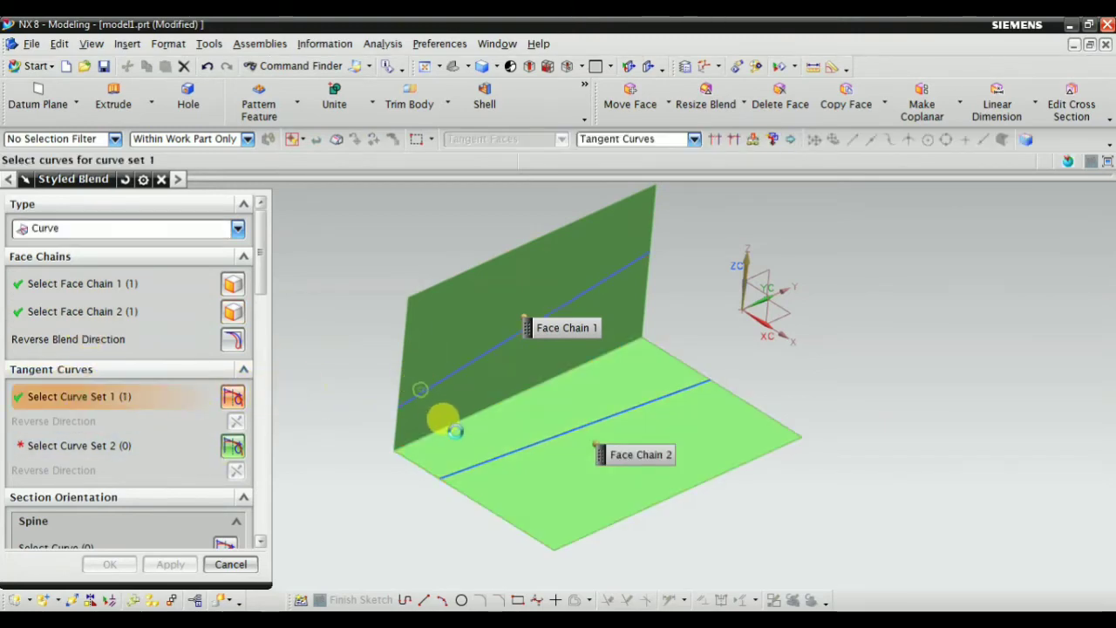
pyautogui.moveTo(290, 449); pyautogui.dragTo(292, 420, button='middle')
pyautogui.click(70, 445)
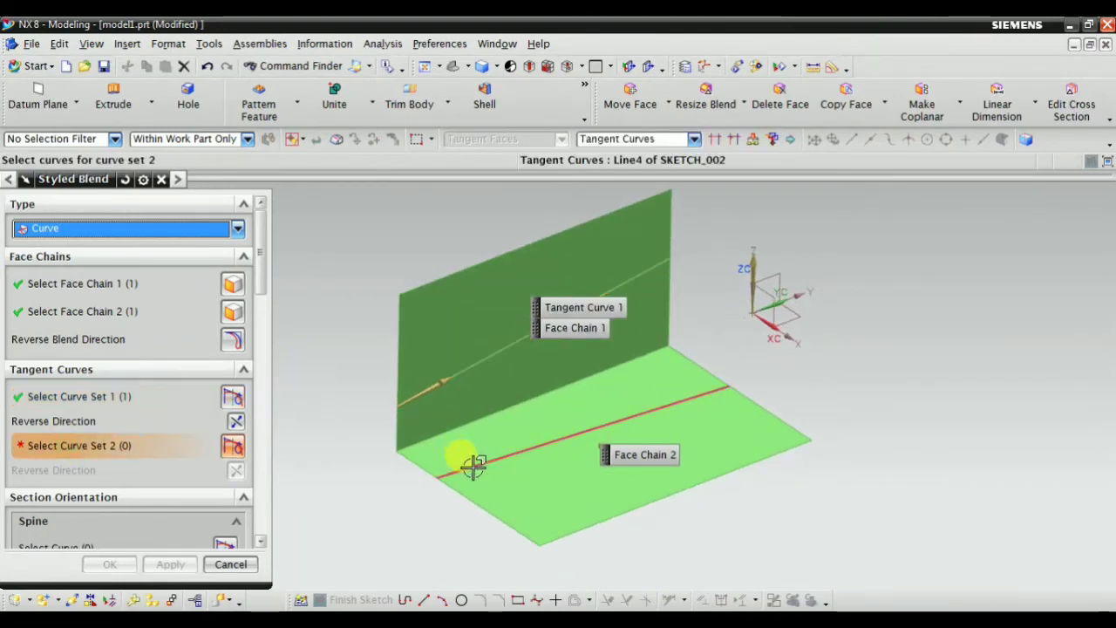
pyautogui.click(471, 465)
pyautogui.moveTo(371, 471); pyautogui.dragTo(305, 436, button='middle')
# Show the Trim & Attach result of the curve blend, inspect it from several angles and undo the result
pyautogui.scroll(-8, 250, 378)
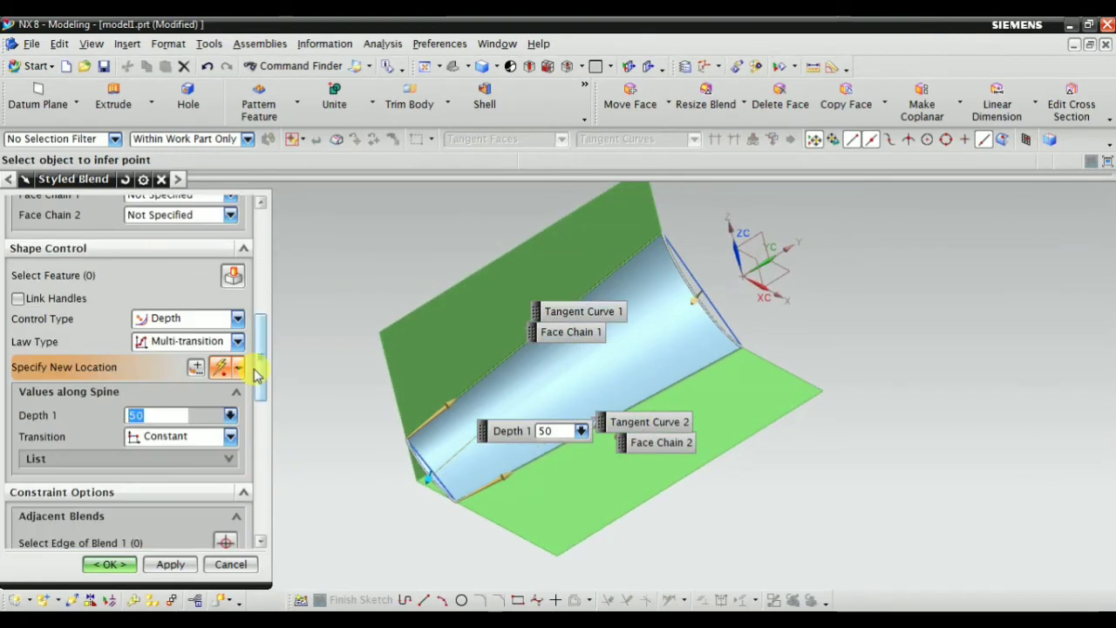
pyautogui.scroll(-10, 255, 373)
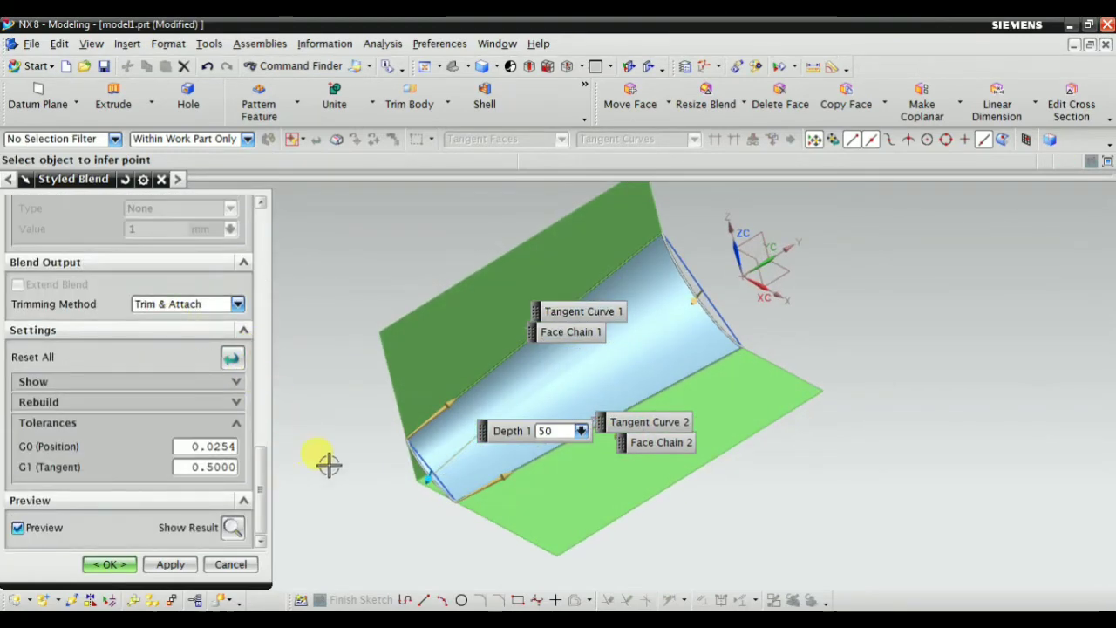
pyautogui.moveTo(328, 464); pyautogui.dragTo(353, 450, button='middle')
pyautogui.click(233, 527)
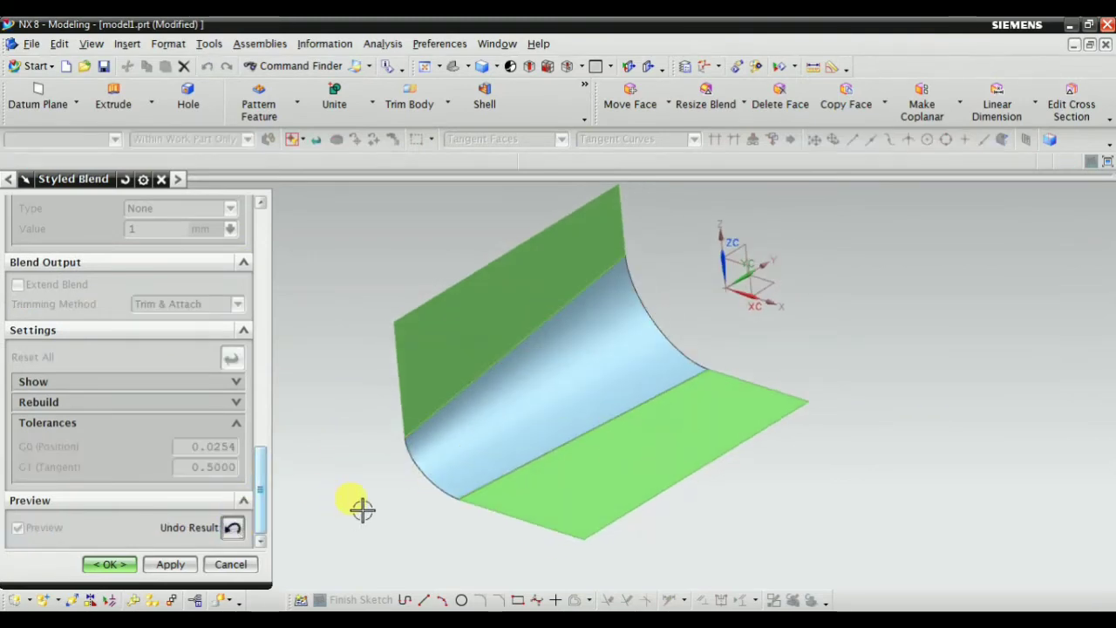
pyautogui.moveTo(362, 510); pyautogui.dragTo(436, 440, button='middle')
pyautogui.scroll(3, 401, 254)
pyautogui.scroll(-3, 419, 330)
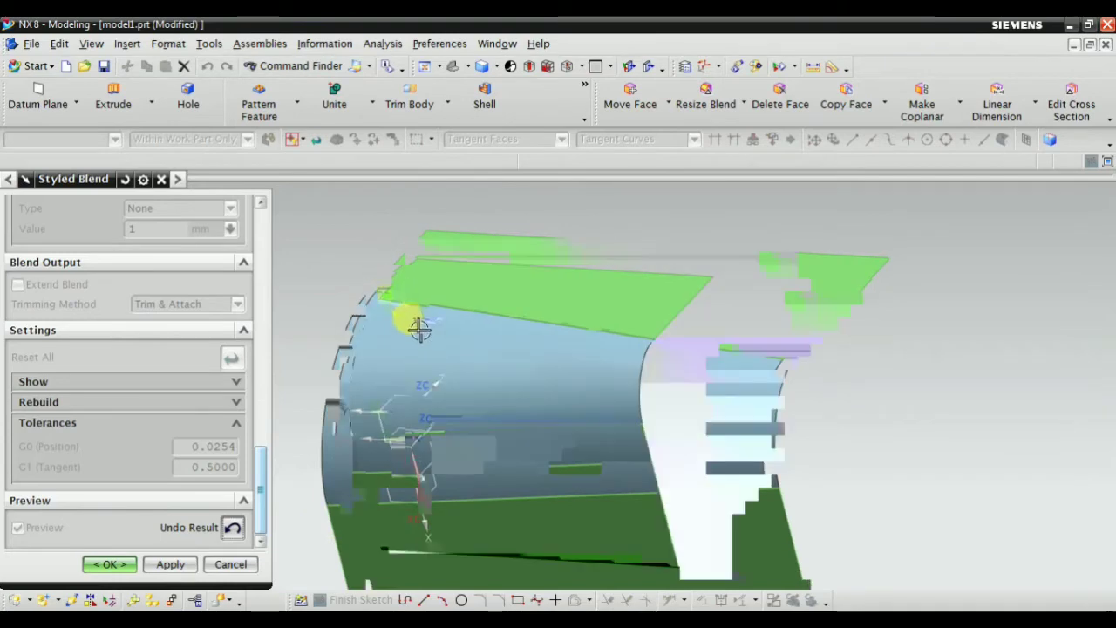
pyautogui.moveTo(466, 325); pyautogui.dragTo(375, 358, button='middle')
pyautogui.click(233, 527)
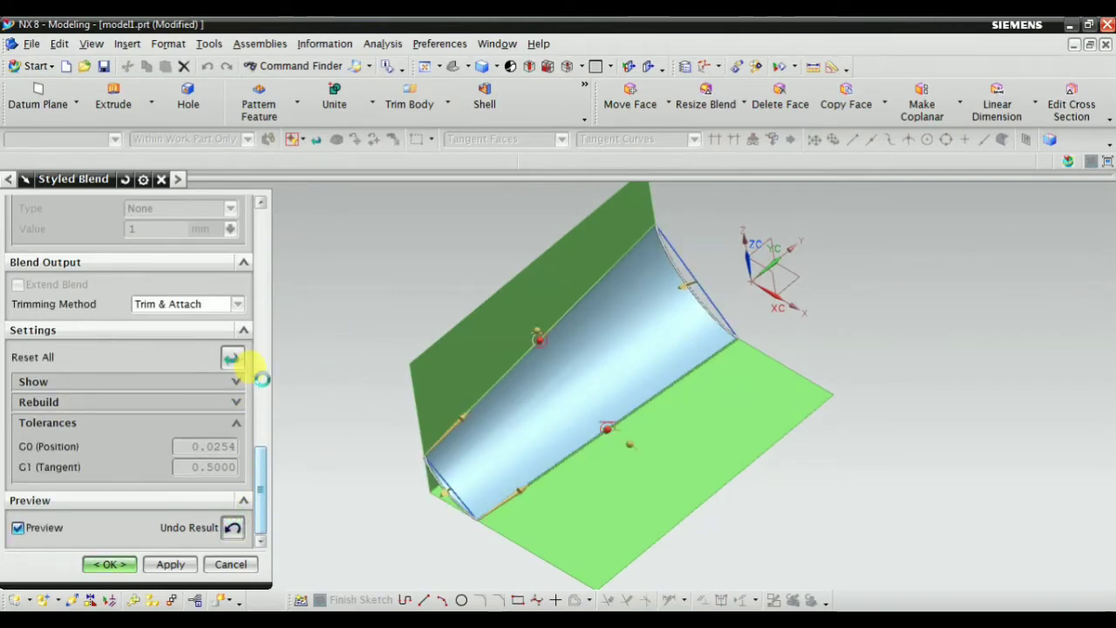
# Try reversing the blend direction and flip it back to the original concave shape between the two faces
pyautogui.moveTo(258, 484); pyautogui.dragTo(240, 247)
pyautogui.scroll(-2, 237, 247)
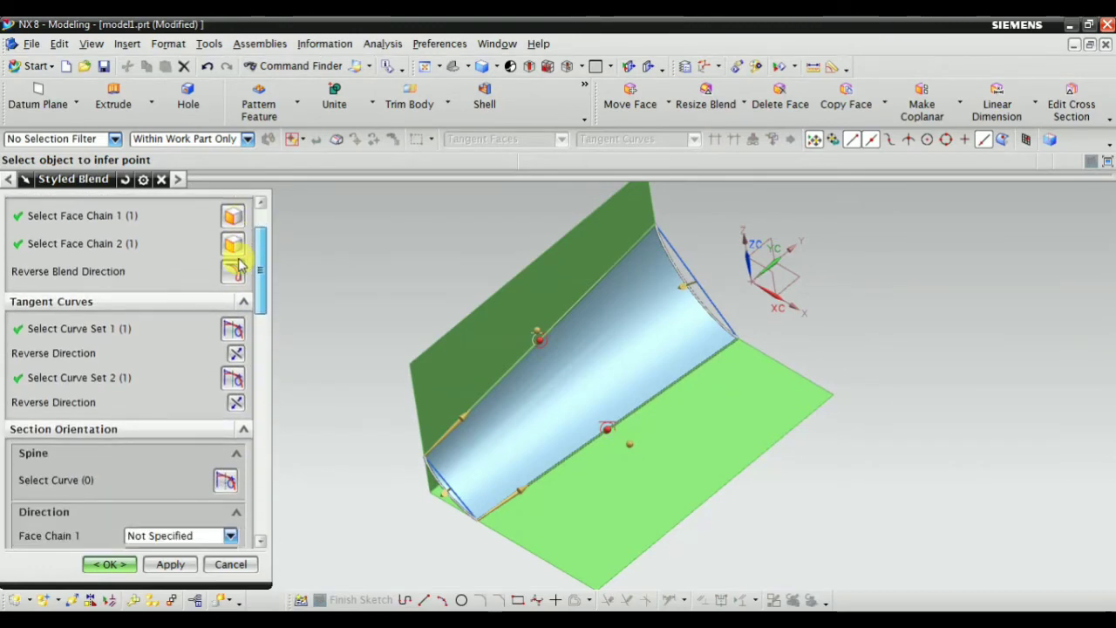
pyautogui.scroll(1, 239, 264)
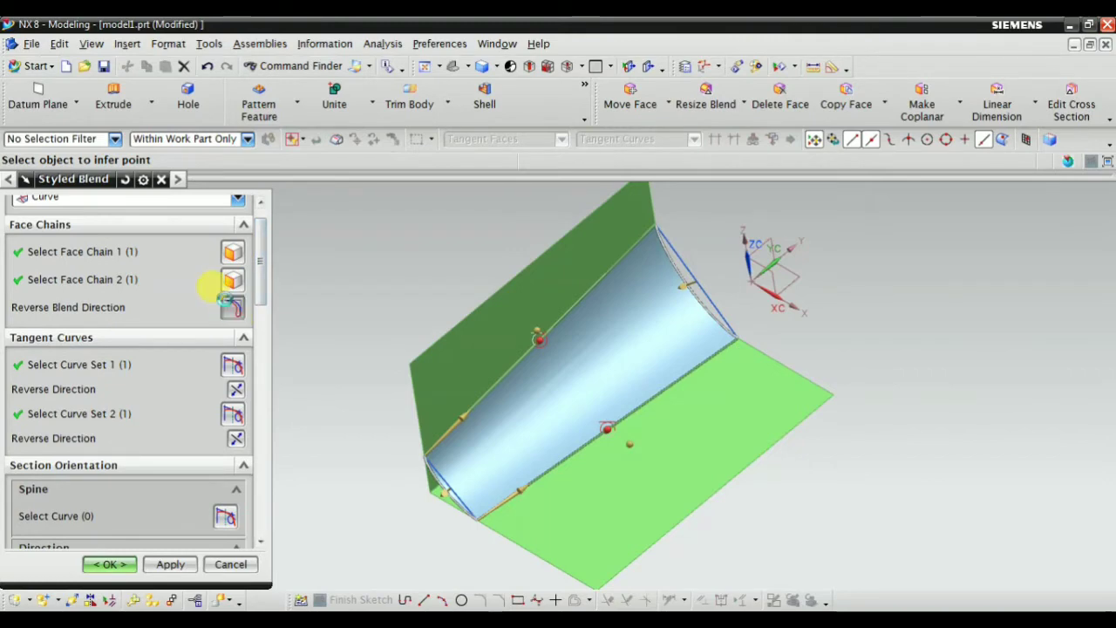
pyautogui.moveTo(454, 512); pyautogui.dragTo(301, 386, button='middle')
pyautogui.click(235, 307)
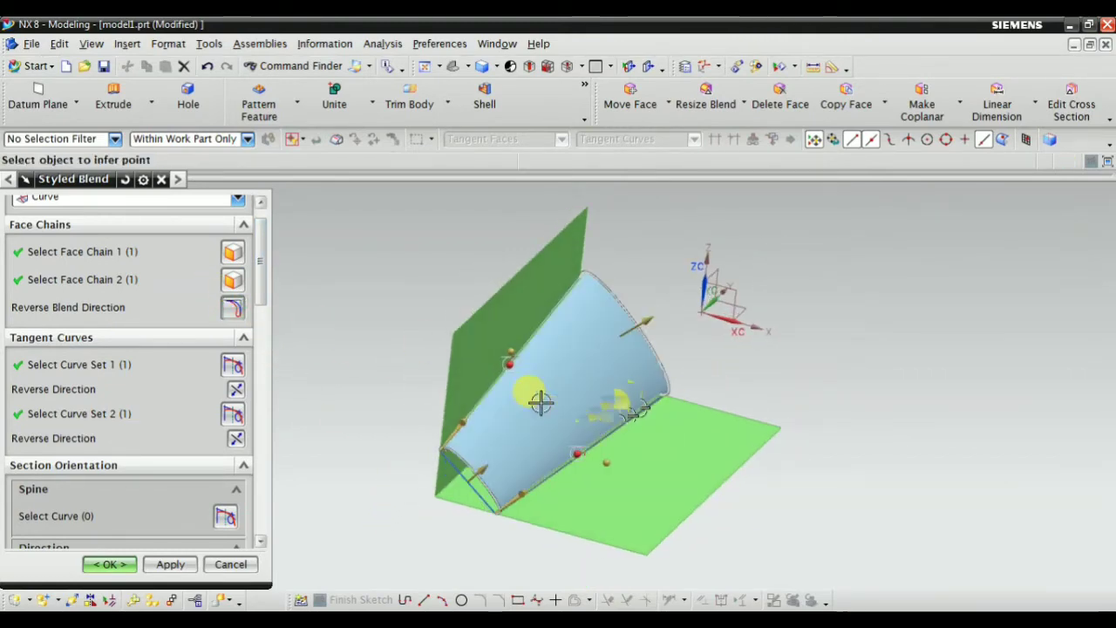
pyautogui.click(234, 305)
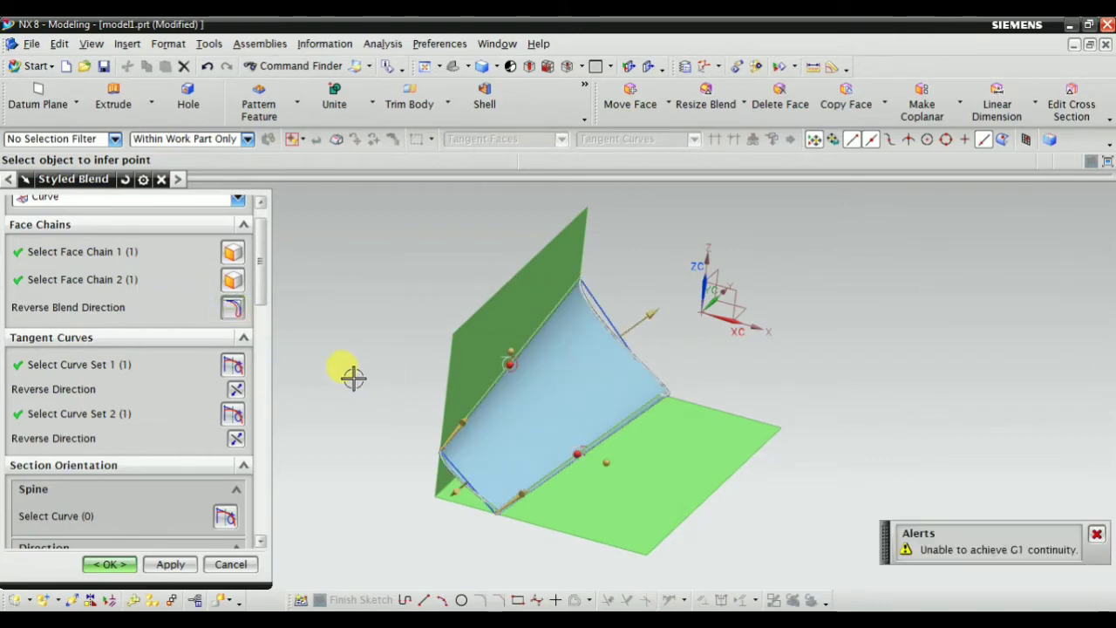
pyautogui.click(234, 309)
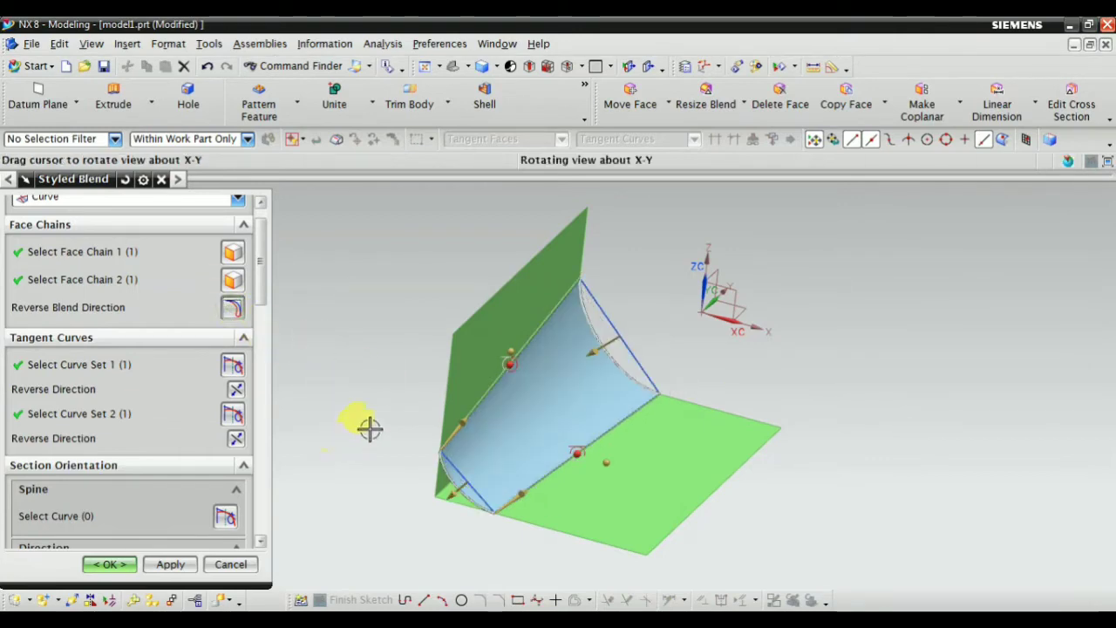
pyautogui.moveTo(369, 427)
pyautogui.mouseDown(button='middle')
pyautogui.moveTo(366, 418)
pyautogui.moveTo(360, 429)
pyautogui.mouseUp(button='middle')
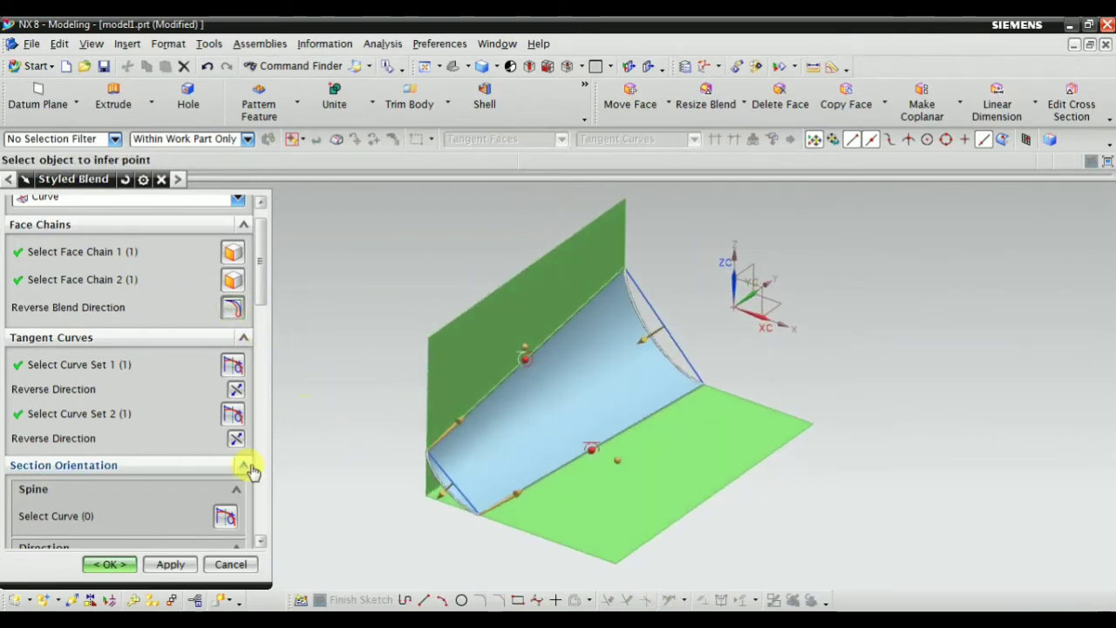
# Try Skew as the blend's shape control type, and set the control type to Tangent Magnitude
pyautogui.scroll(-5, 251, 471)
pyautogui.click(174, 370)
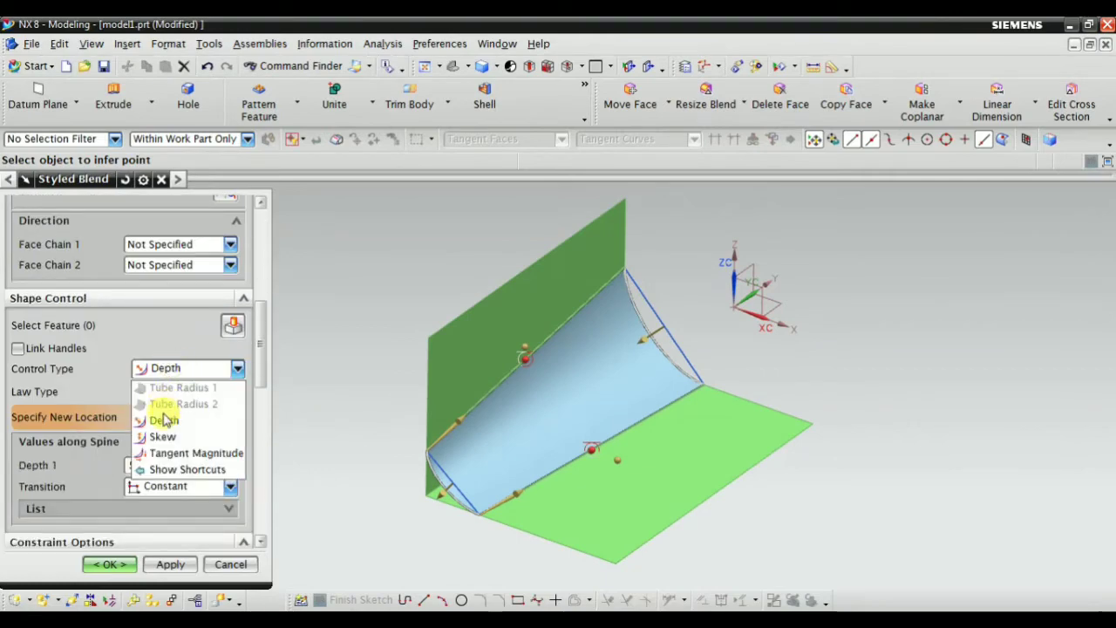
pyautogui.click(163, 437)
pyautogui.click(183, 368)
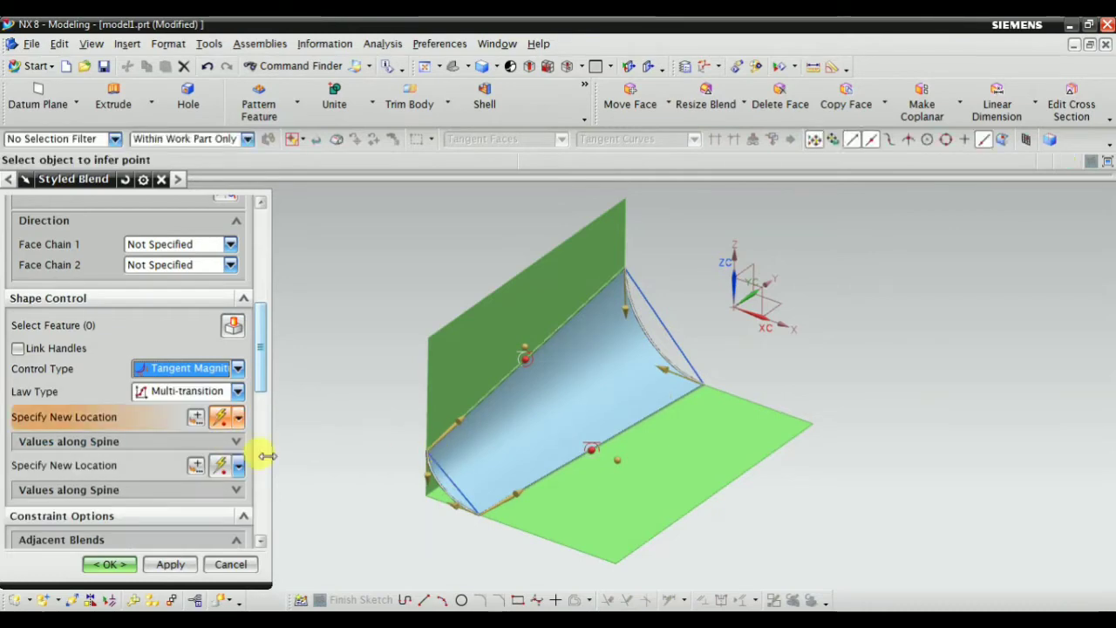
pyautogui.moveTo(262, 448); pyautogui.dragTo(349, 475, button='middle')
pyautogui.scroll(-3, 169, 446)
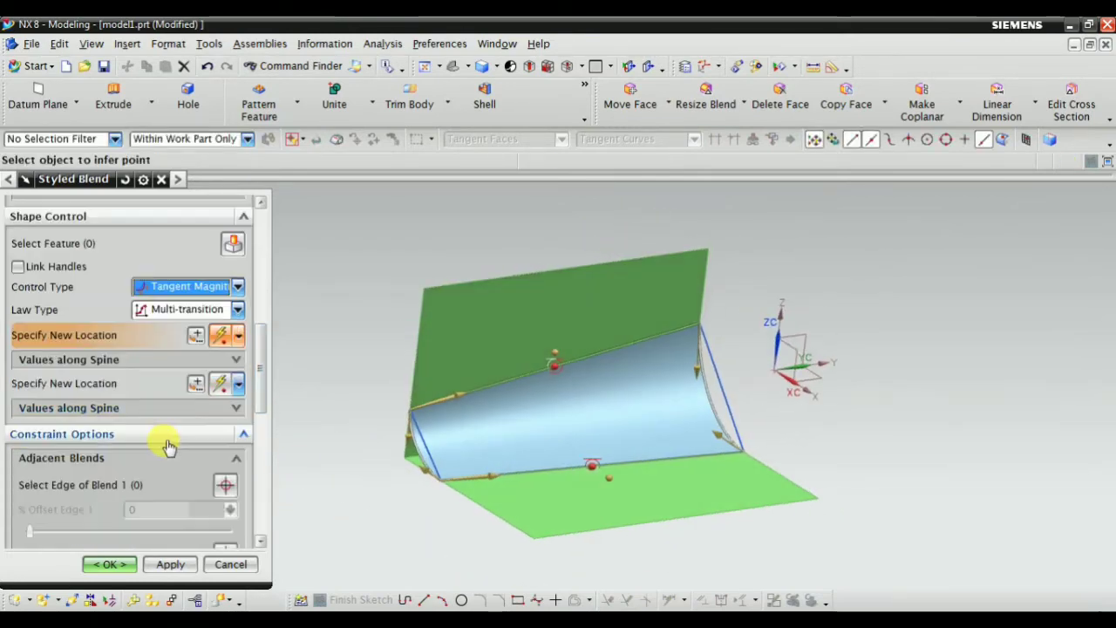
# Expand the values along the spine for both tangent magnitude locations
pyautogui.click(109, 410)
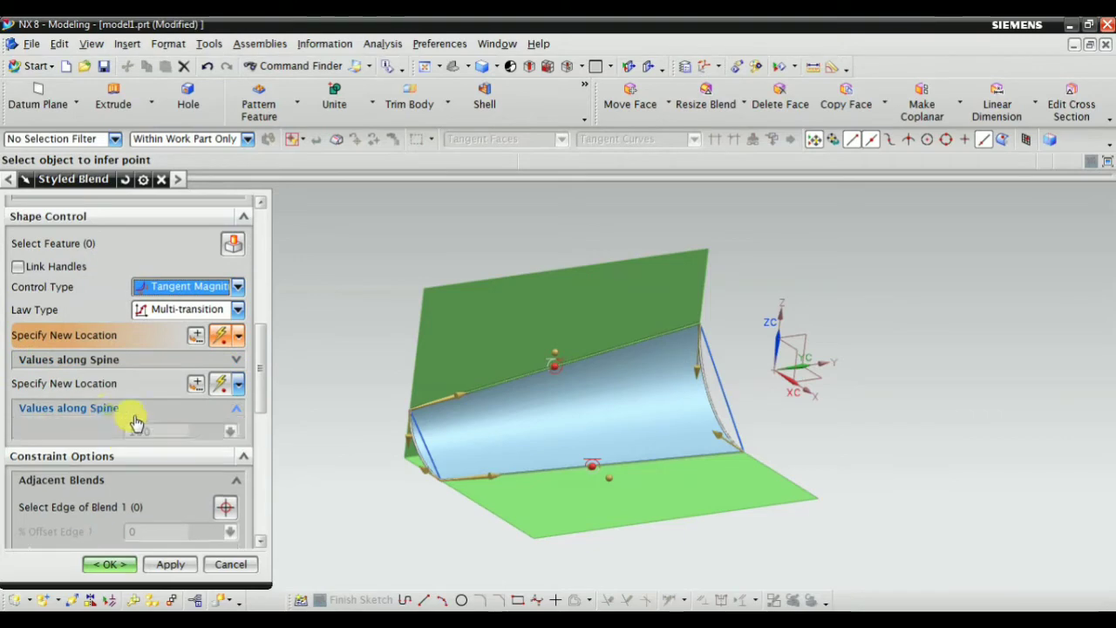
pyautogui.click(92, 385)
pyautogui.click(87, 362)
pyautogui.scroll(-3, 170, 427)
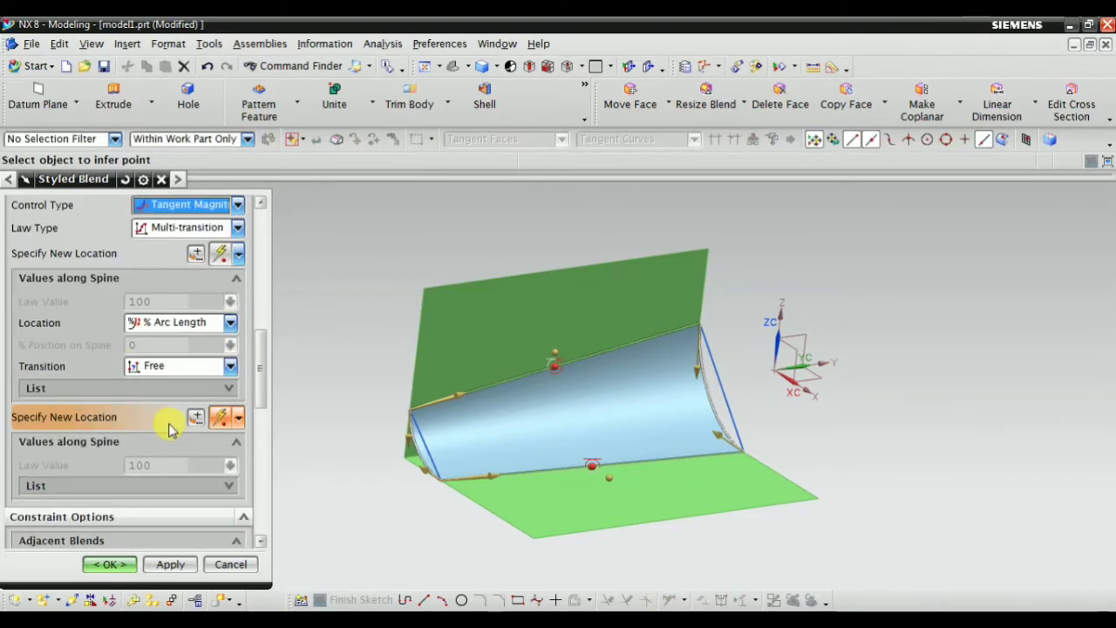
# Try the Constant and Linear transitions for the first tangent magnitude's values along the spine
pyautogui.click(161, 367)
pyautogui.click(150, 397)
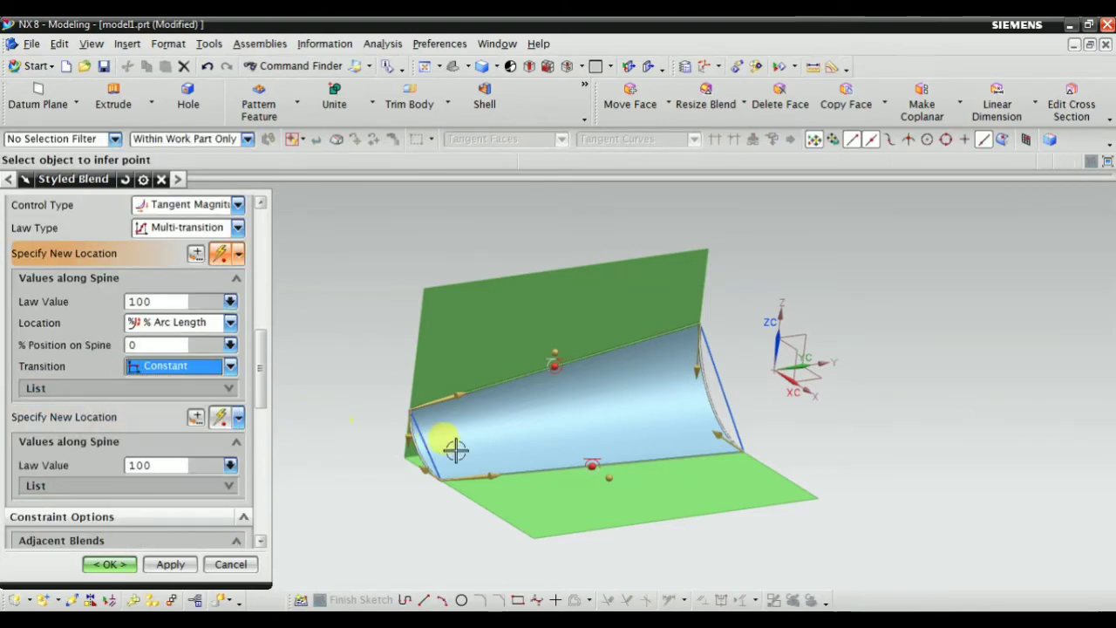
pyautogui.click(161, 366)
pyautogui.click(152, 399)
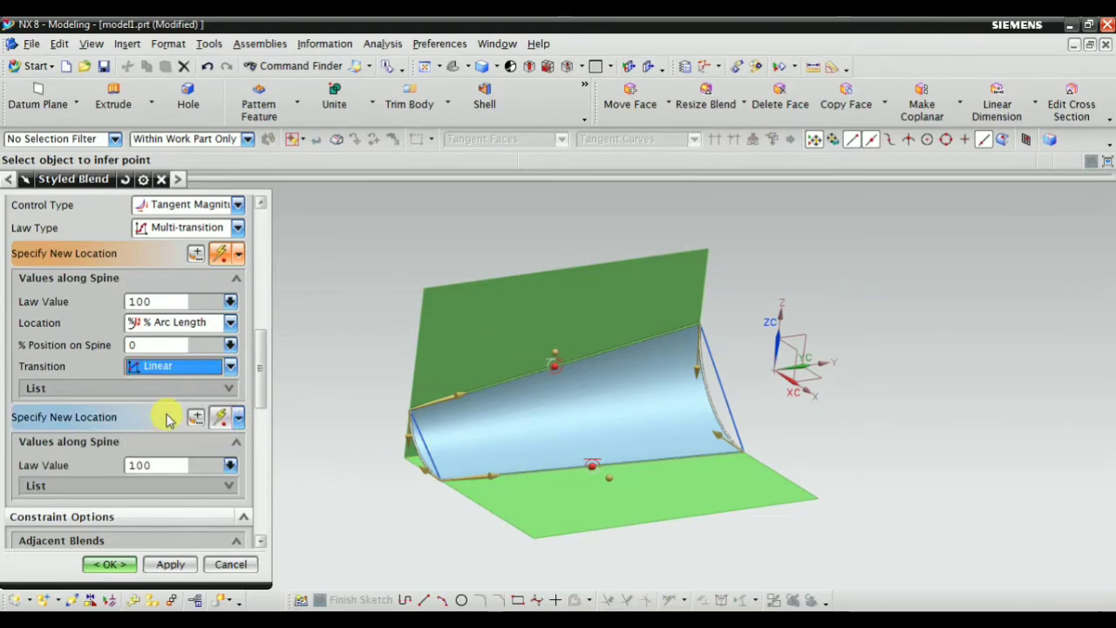
# List the first tangent magnitude's locations along the spine and set the transition of its 0% location to Linear
pyautogui.click(144, 388)
pyautogui.scroll(-3, 140, 410)
pyautogui.click(154, 332)
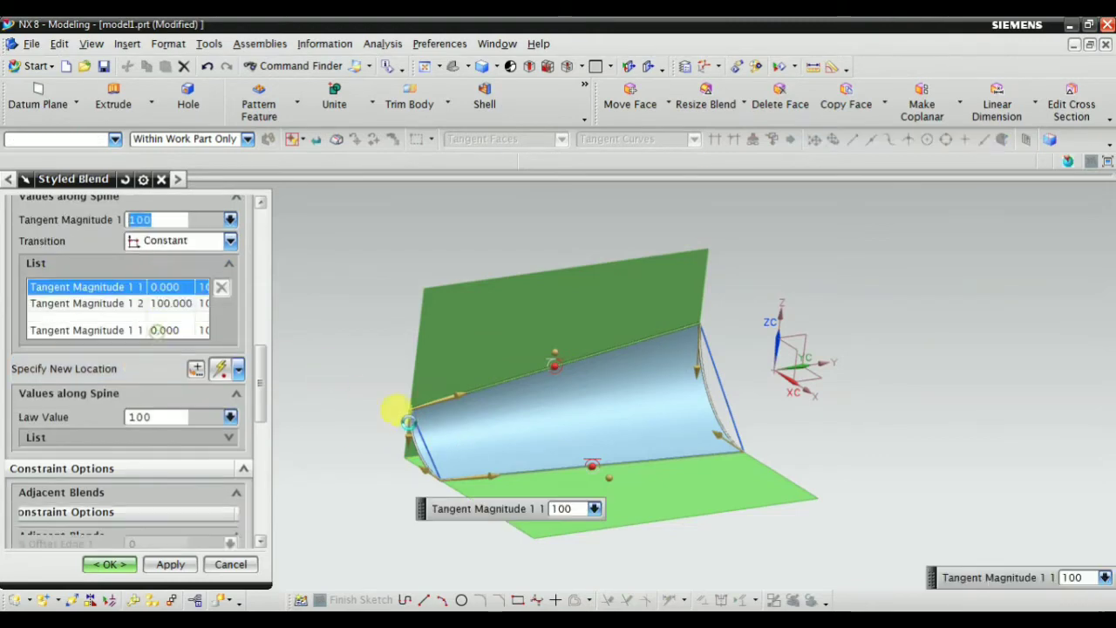
pyautogui.scroll(6, 225, 368)
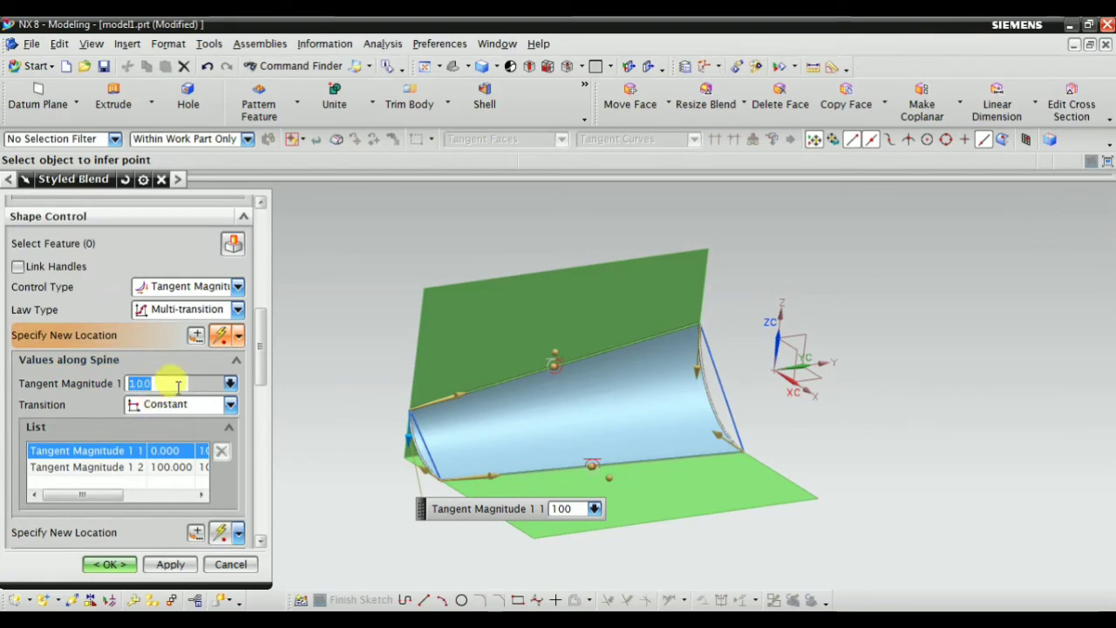
pyautogui.click(168, 410)
pyautogui.click(175, 430)
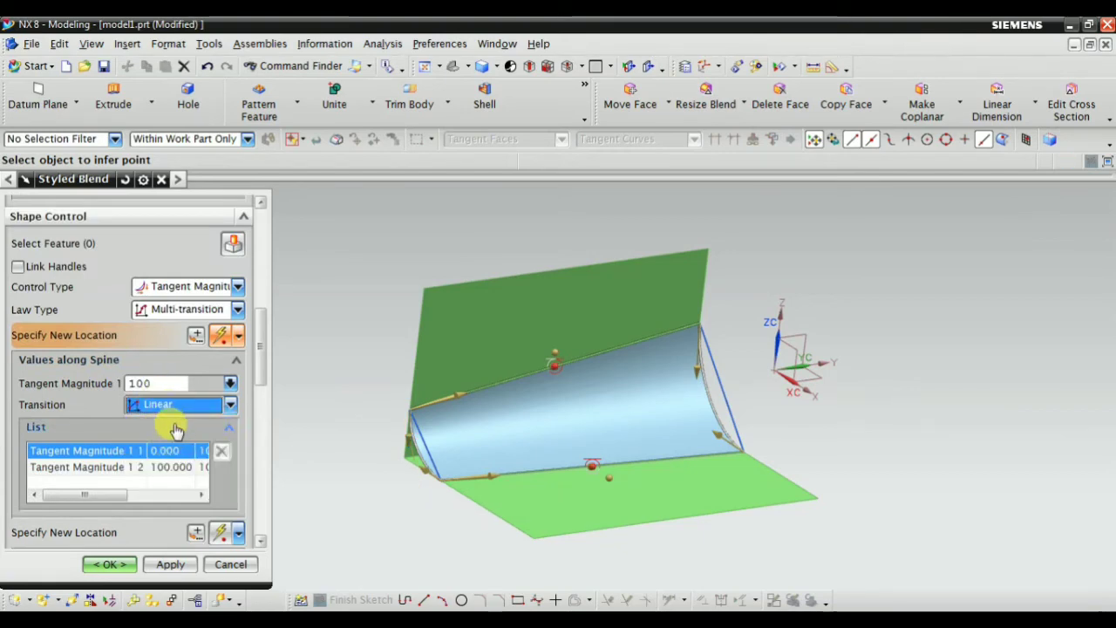
# Set the first tangent magnitude's 100% location to a value of 90 with a Minimum/Maximum transition
pyautogui.click(159, 476)
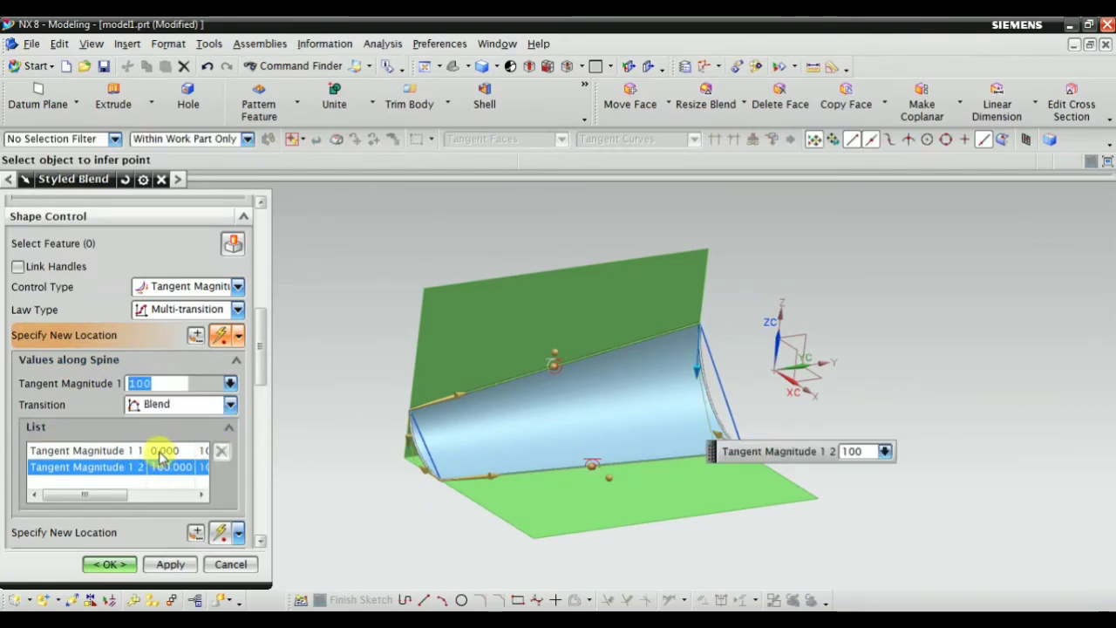
pyautogui.click(162, 454)
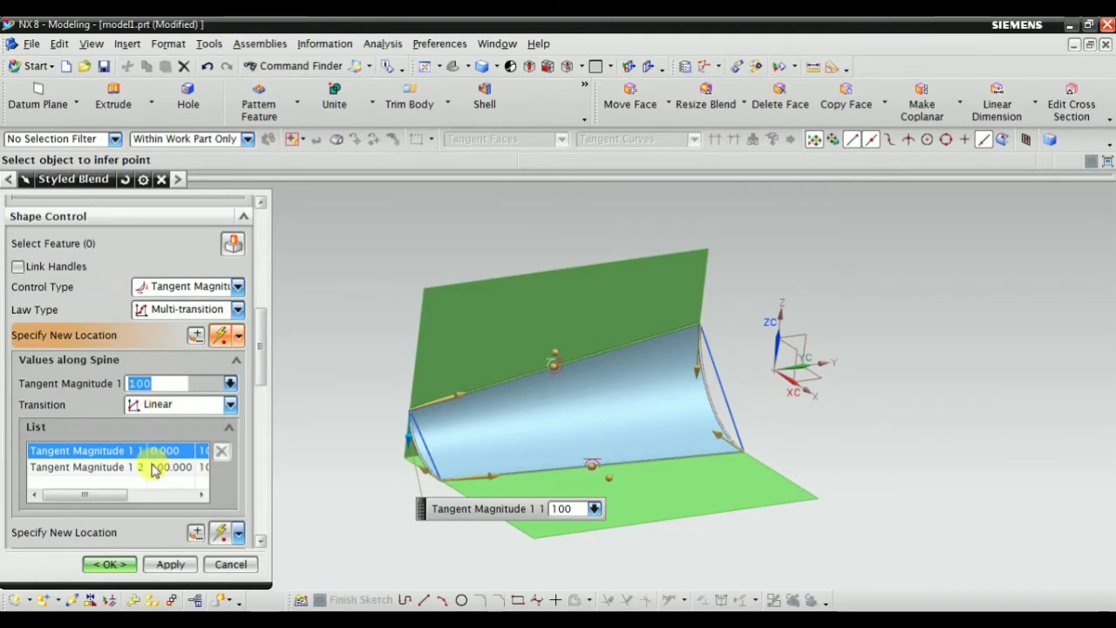
pyautogui.click(153, 470)
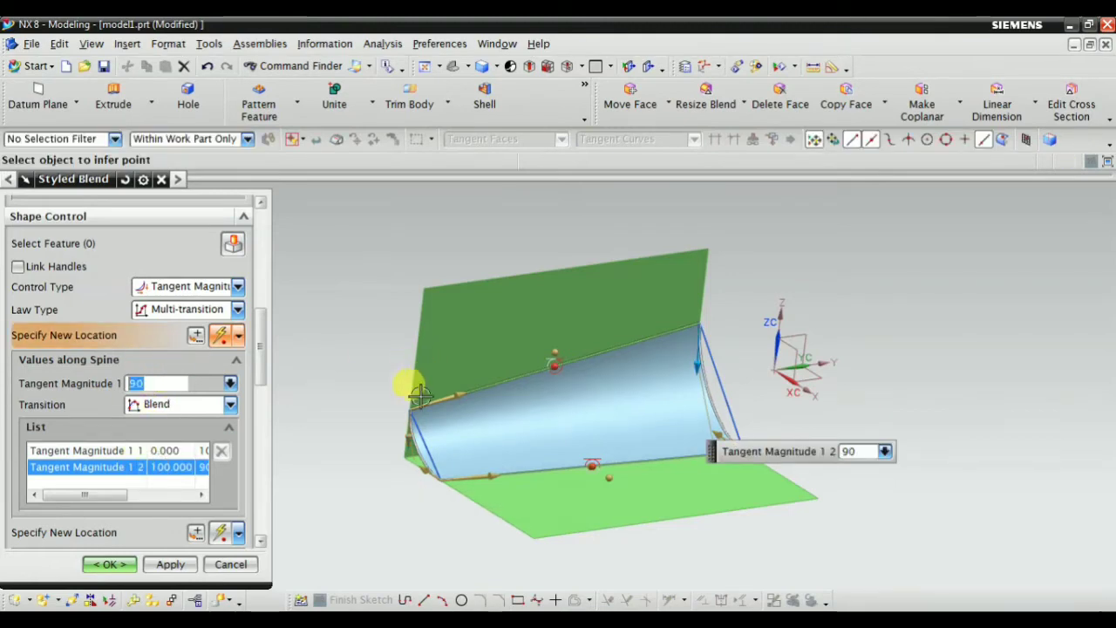
pyautogui.click(183, 405)
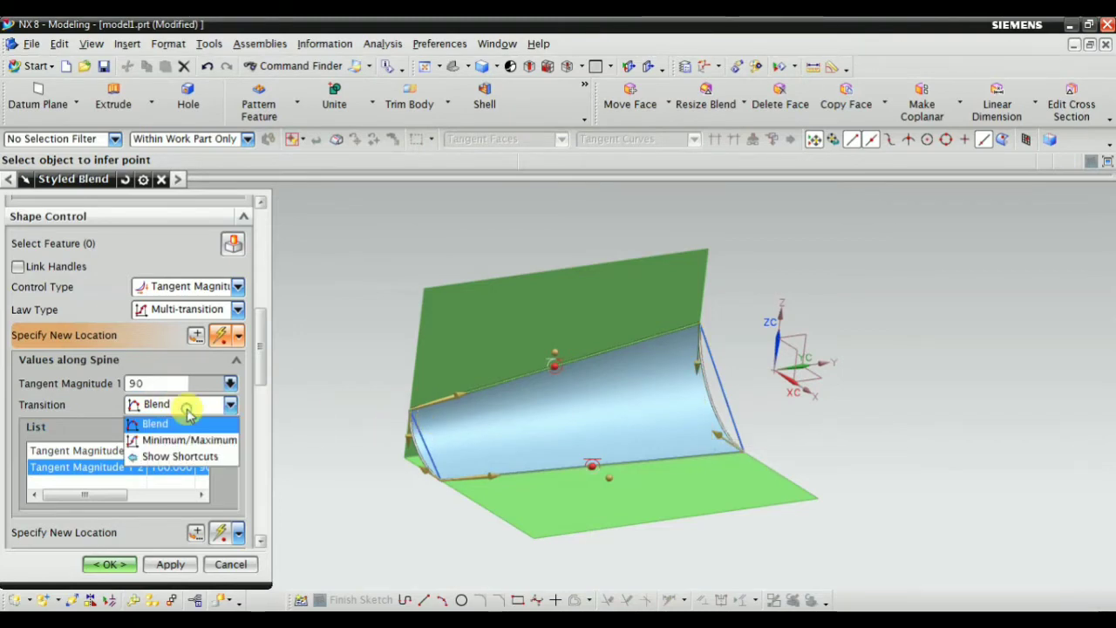
pyautogui.click(179, 439)
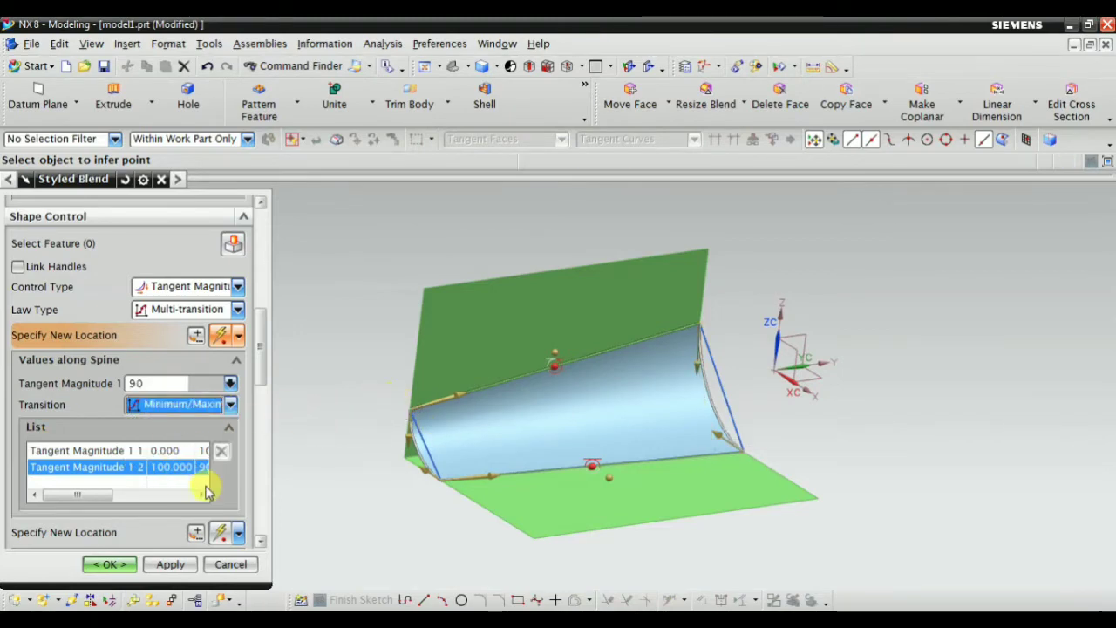
# Try the No Trim trimming method for the blend output and preview its result
pyautogui.moveTo(266, 360); pyautogui.dragTo(266, 494)
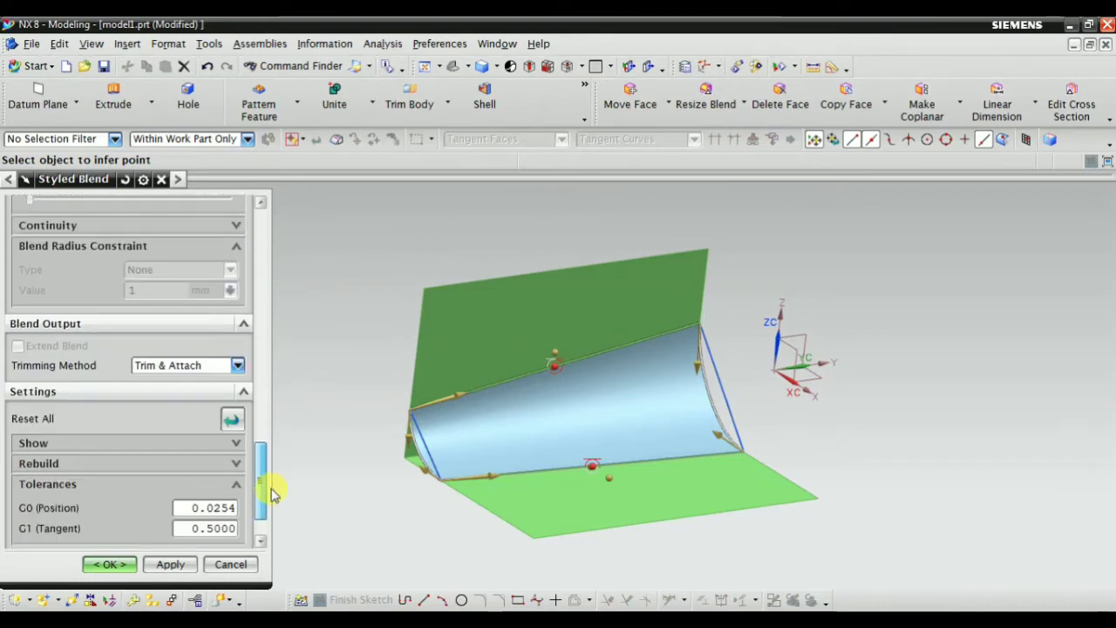
pyautogui.click(179, 366)
pyautogui.click(179, 384)
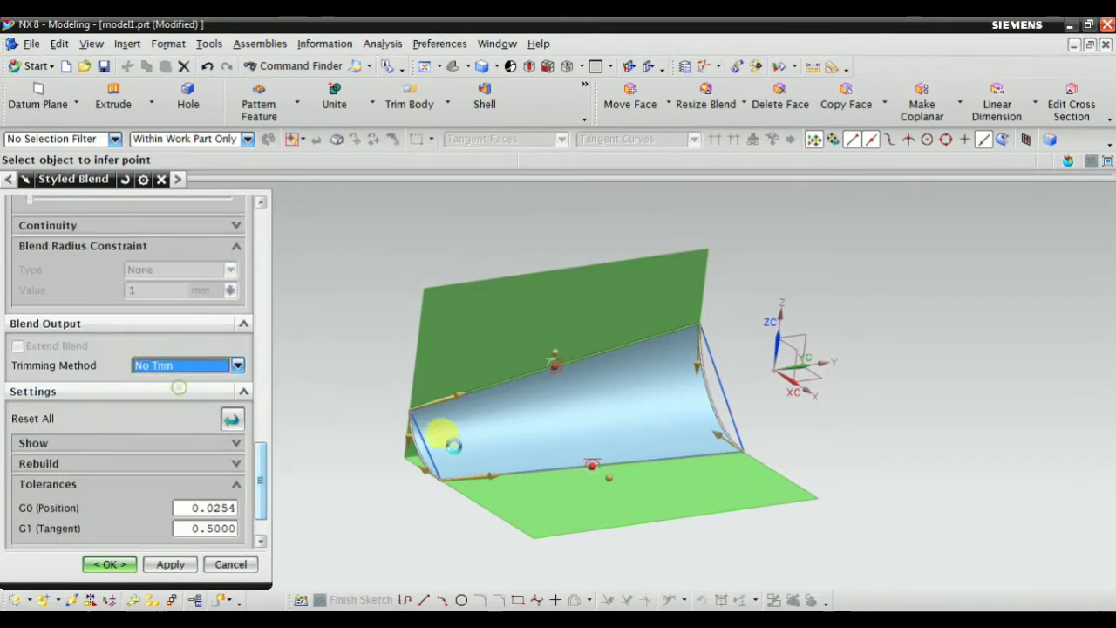
pyautogui.moveTo(382, 498)
pyautogui.mouseDown(button='middle')
pyautogui.moveTo(438, 445)
pyautogui.moveTo(436, 467)
pyautogui.moveTo(389, 507)
pyautogui.moveTo(406, 479)
pyautogui.moveTo(401, 488)
pyautogui.mouseUp(button='middle')
pyautogui.scroll(-2, 244, 534)
pyautogui.click(235, 528)
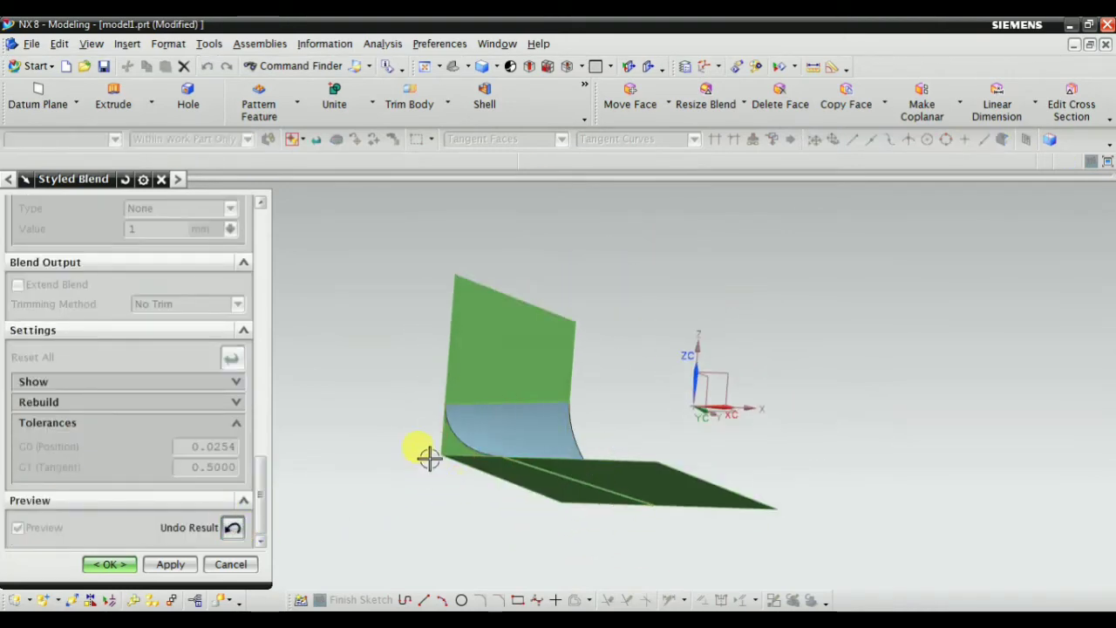
pyautogui.click(234, 529)
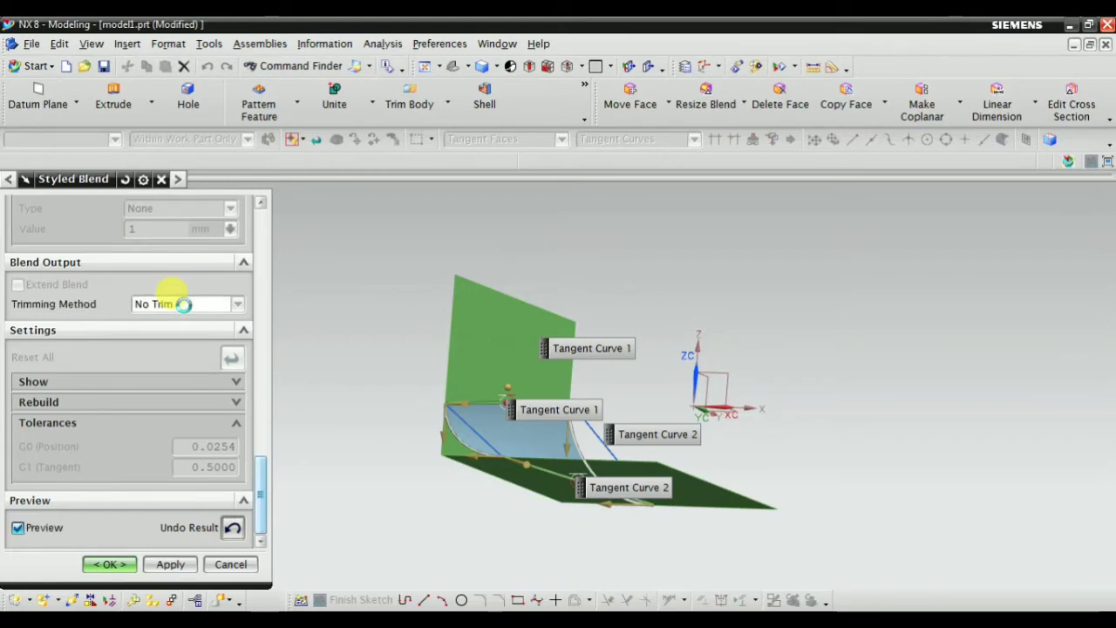
# Set the trimming method to Trim & Attach, preview the result and create the styled blend
pyautogui.click(183, 305)
pyautogui.click(178, 337)
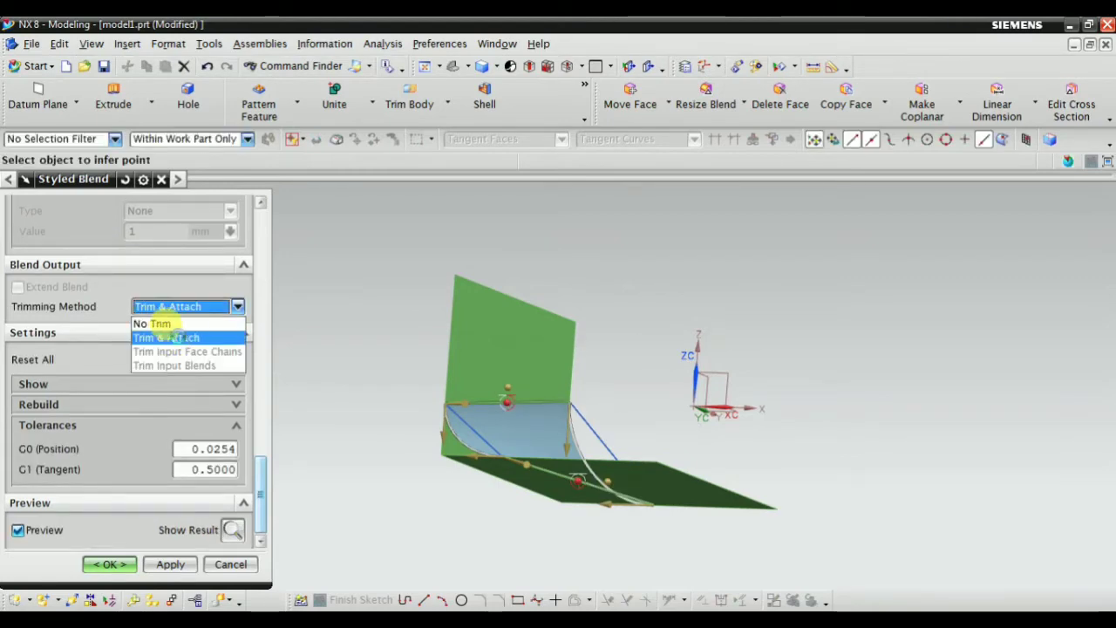
pyautogui.click(235, 531)
pyautogui.moveTo(424, 541); pyautogui.dragTo(332, 532, button='middle')
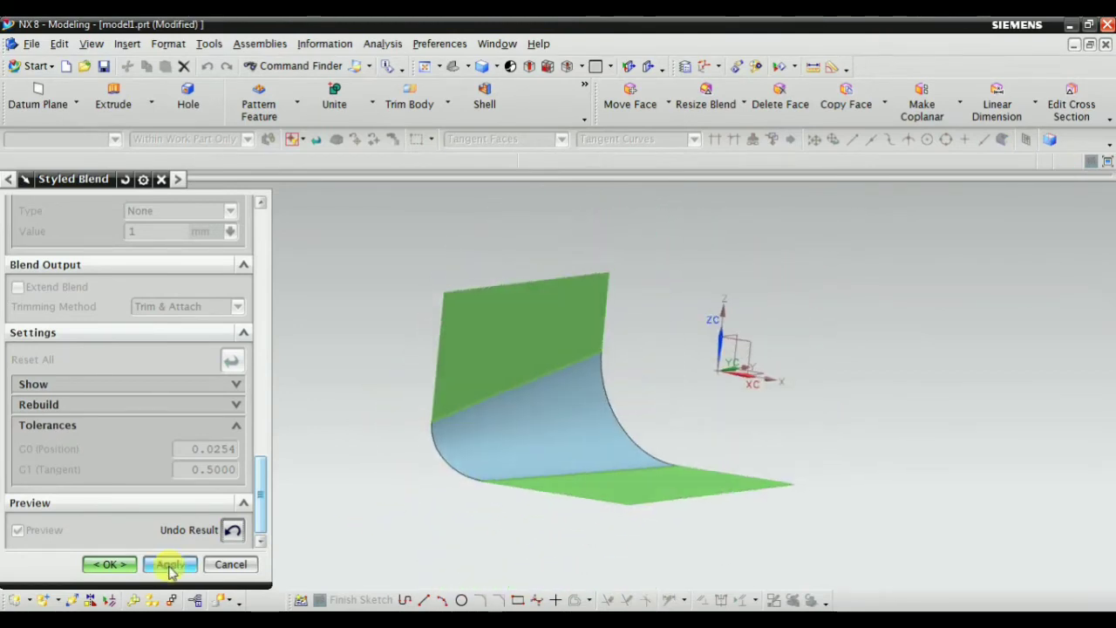
pyautogui.click(100, 567)
pyautogui.moveTo(463, 407); pyautogui.dragTo(343, 371, button='middle')
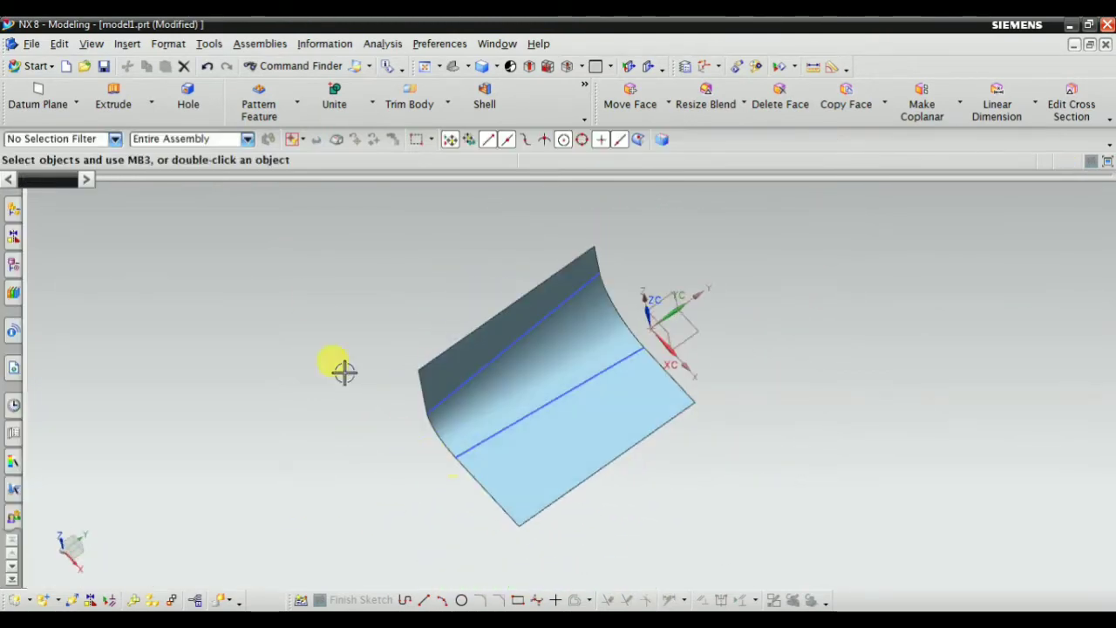
pyautogui.click(480, 68)
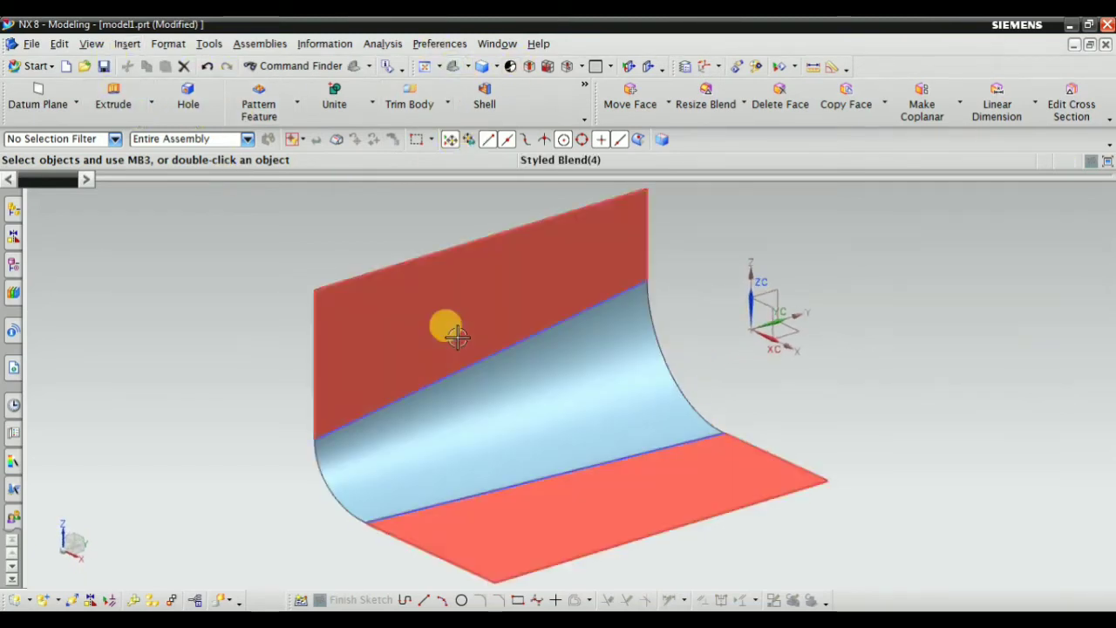
# Delete the Styled Blend (4) feature from the model history
pyautogui.click(13, 293)
pyautogui.click(13, 264)
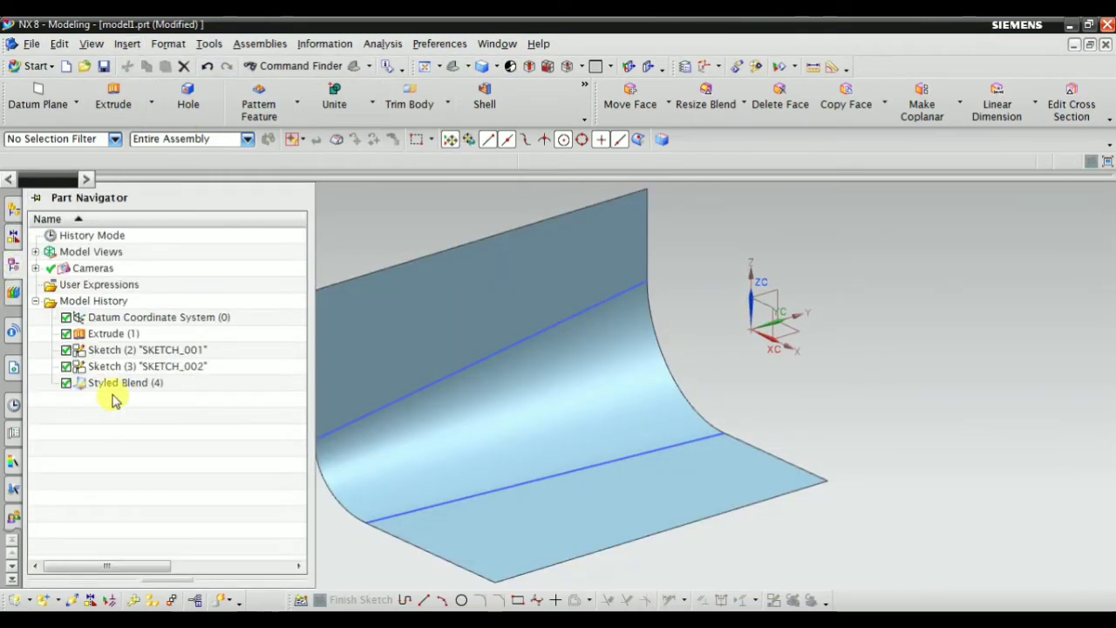
pyautogui.click(112, 389)
pyautogui.rightClick(113, 390)
pyautogui.click(152, 292)
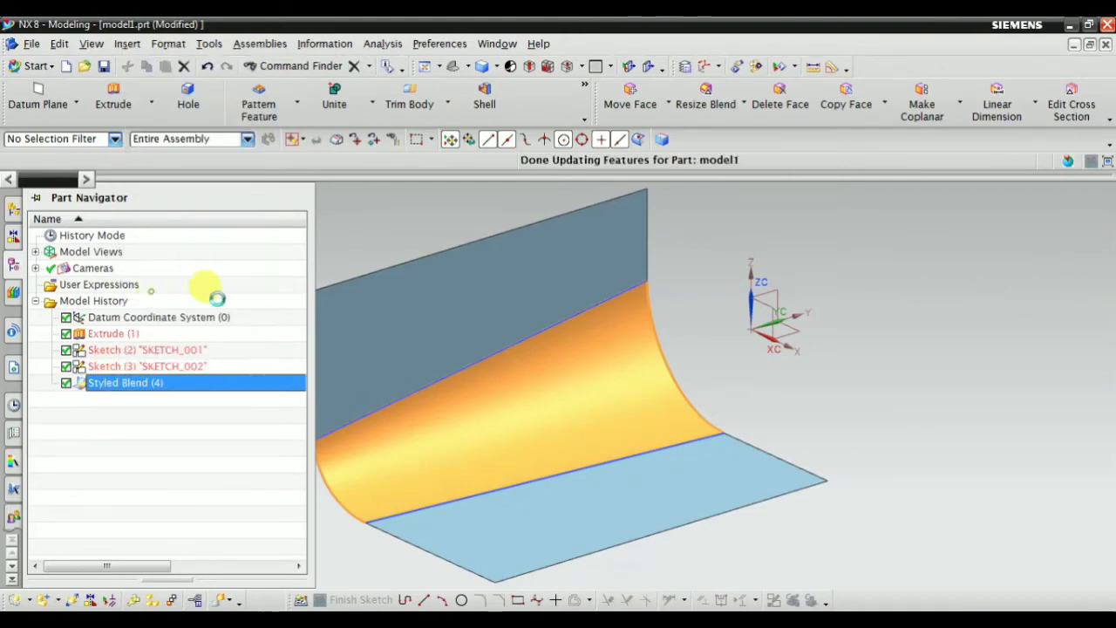
# Start a new Styled Blend and set its type to Profile
pyautogui.click(128, 43)
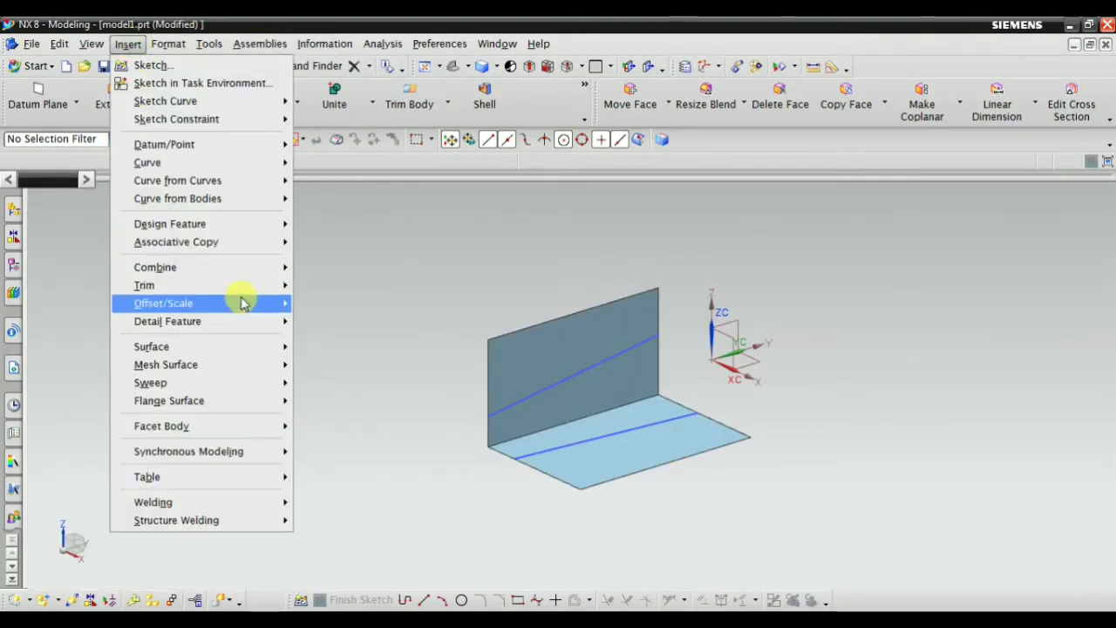
pyautogui.moveTo(270, 321)
pyautogui.click(347, 380)
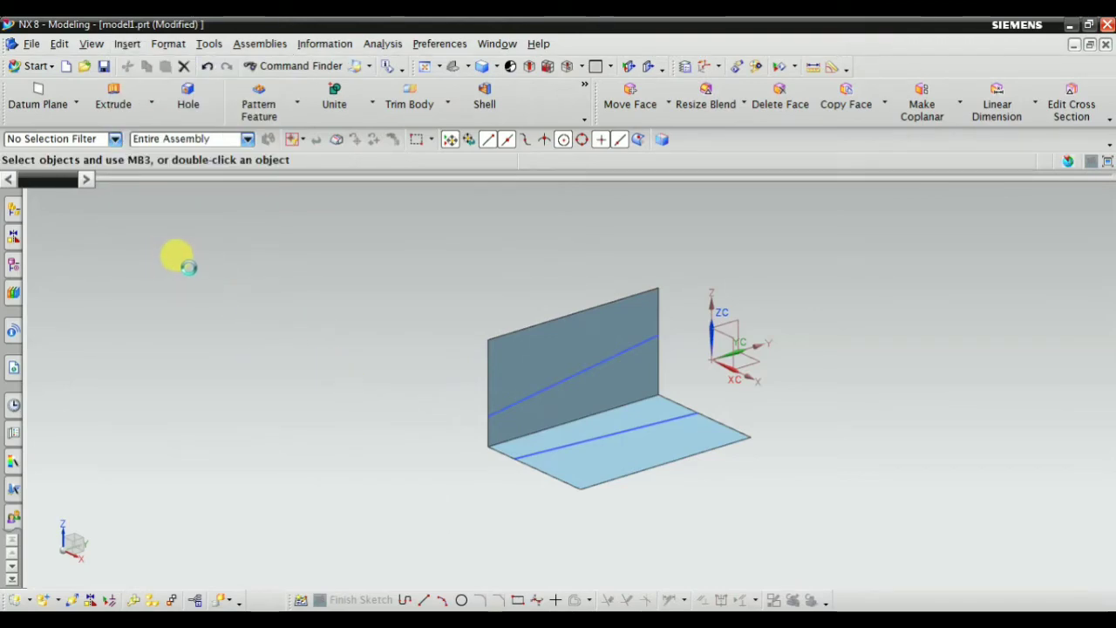
pyautogui.click(75, 229)
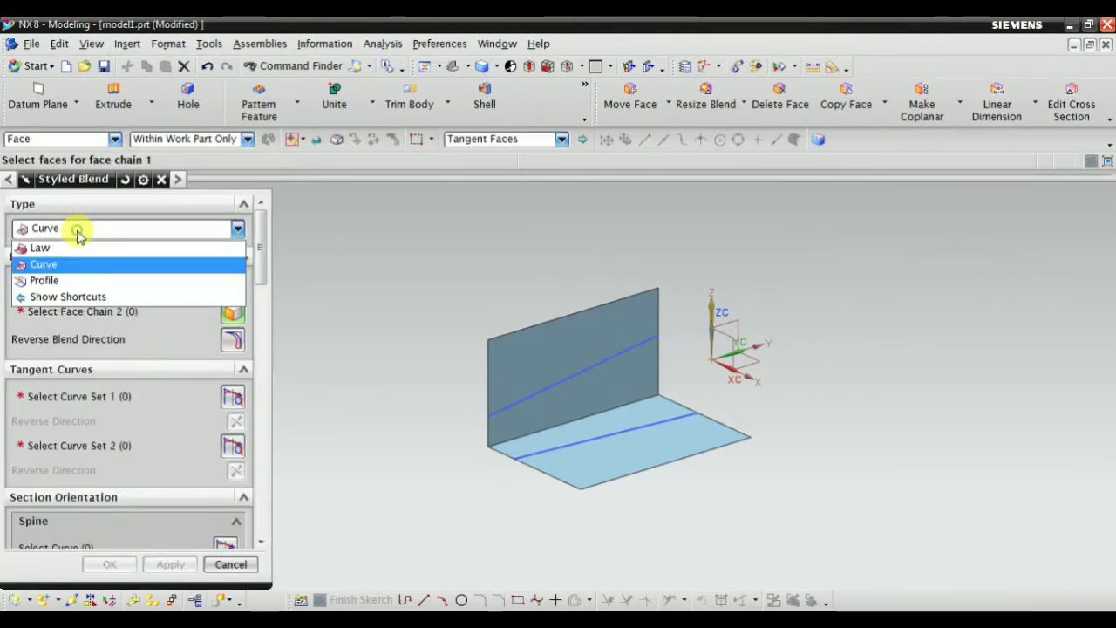
pyautogui.click(68, 281)
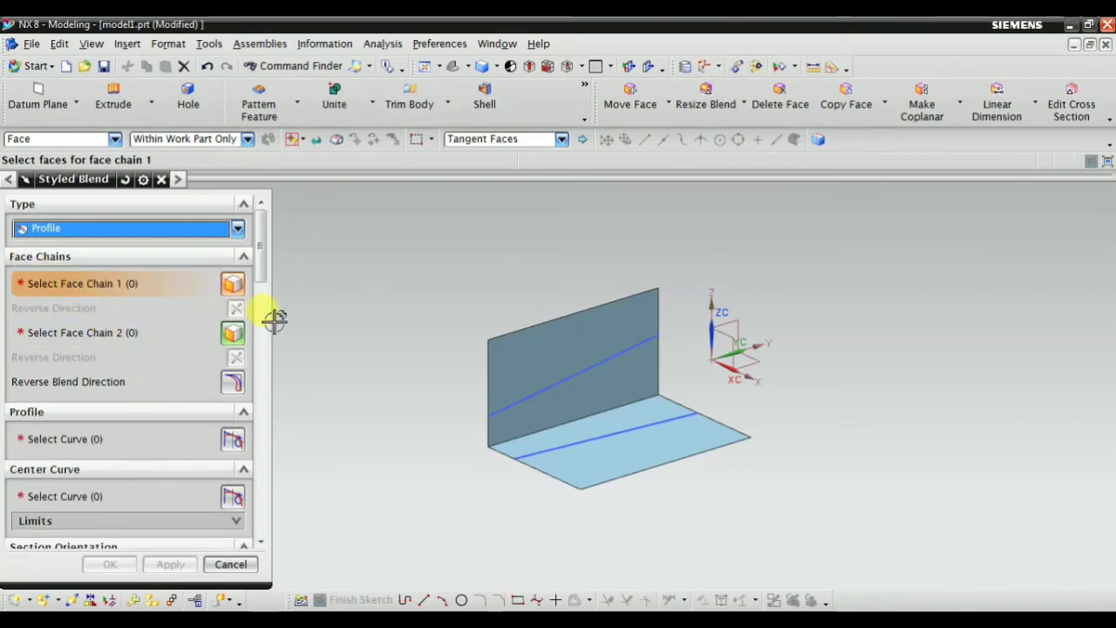
# Pick the vertical face as face chain 1 and the horizontal face as face chain 2, reversing face chain 1's direction
pyautogui.scroll(2, 585, 392)
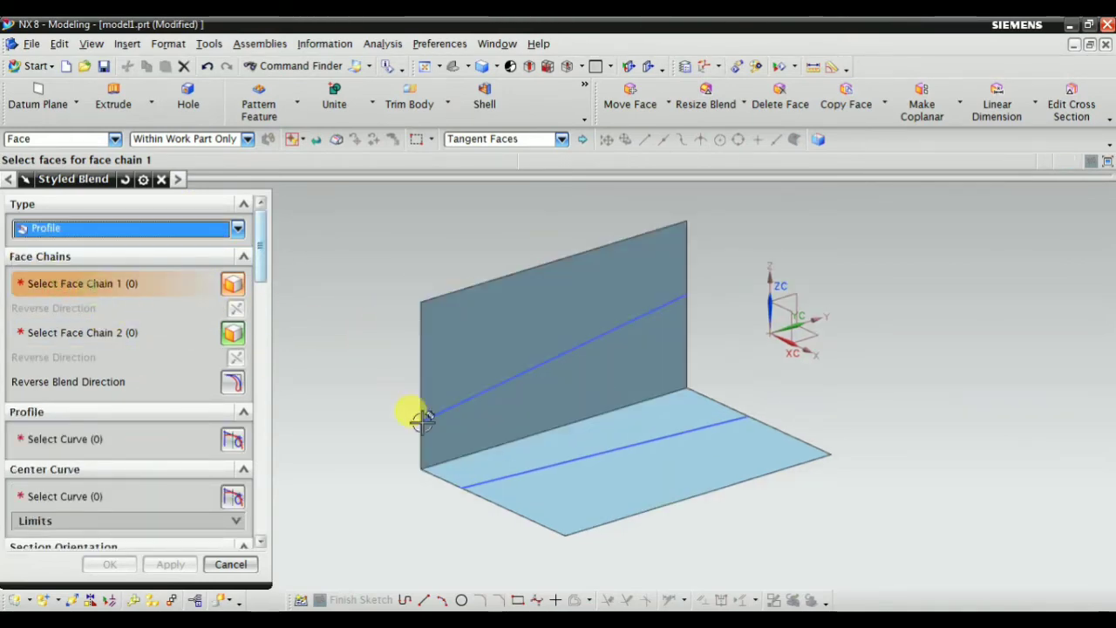
pyautogui.click(516, 320)
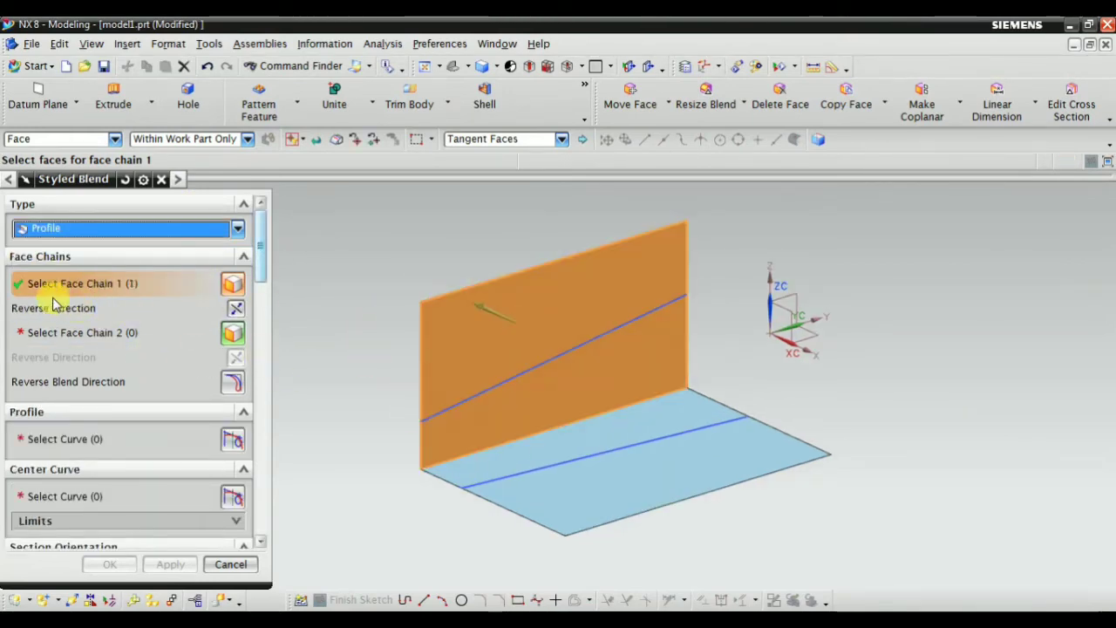
pyautogui.click(600, 502)
pyautogui.click(598, 562)
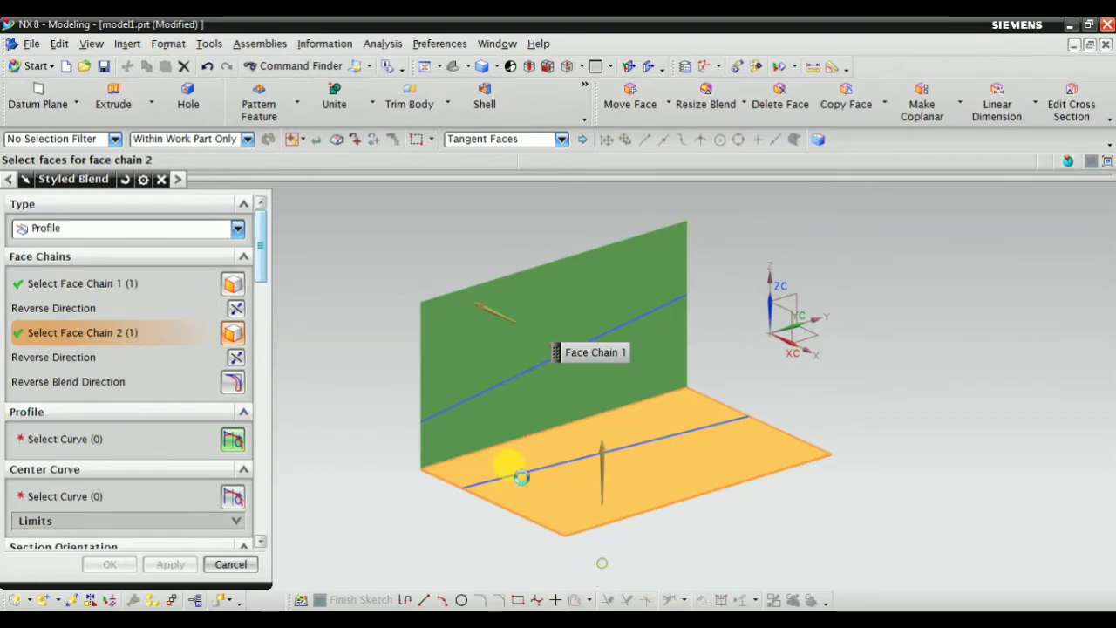
pyautogui.click(479, 300)
pyautogui.moveTo(375, 414); pyautogui.dragTo(410, 366, button='middle')
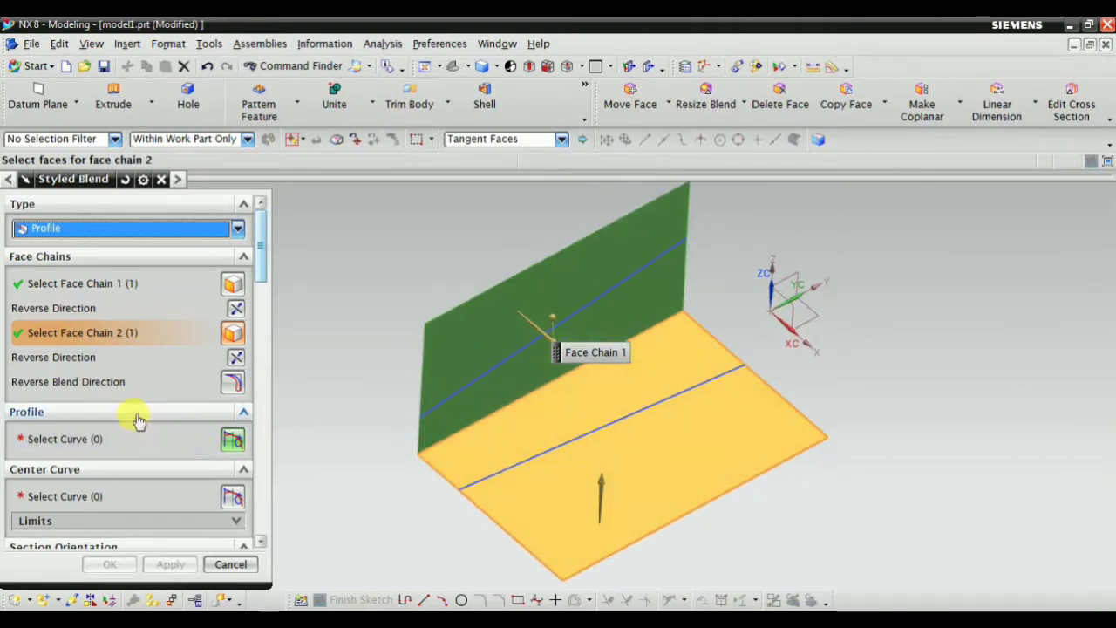
# Try the shared edge between the two faces as the blend's profile curve
pyautogui.click(124, 445)
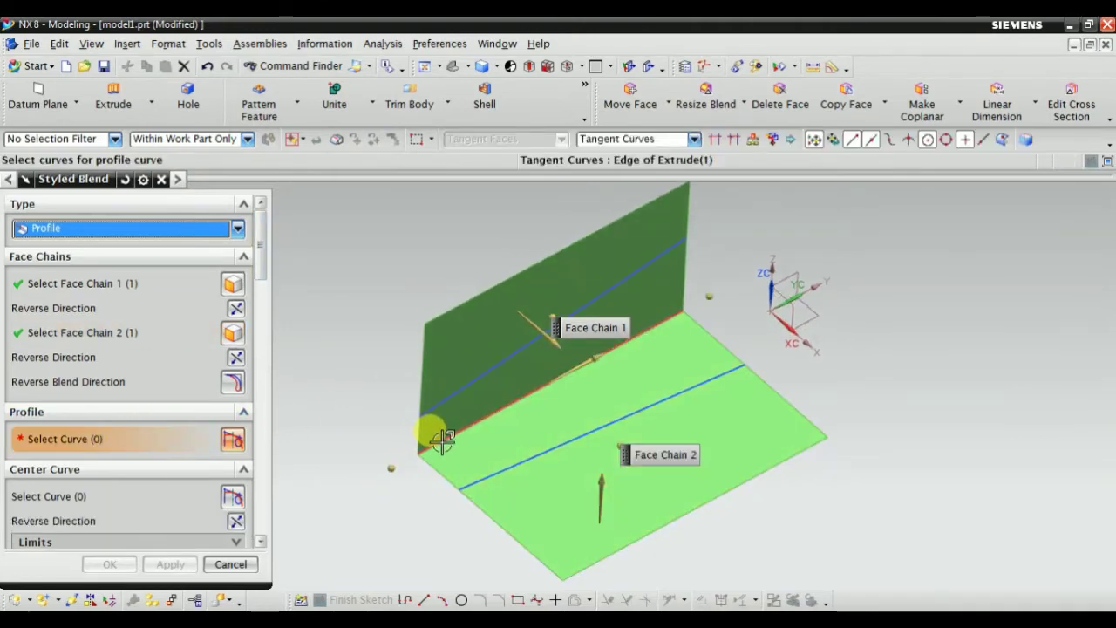
pyautogui.moveTo(359, 420); pyautogui.dragTo(519, 387, button='middle')
pyautogui.click(537, 391)
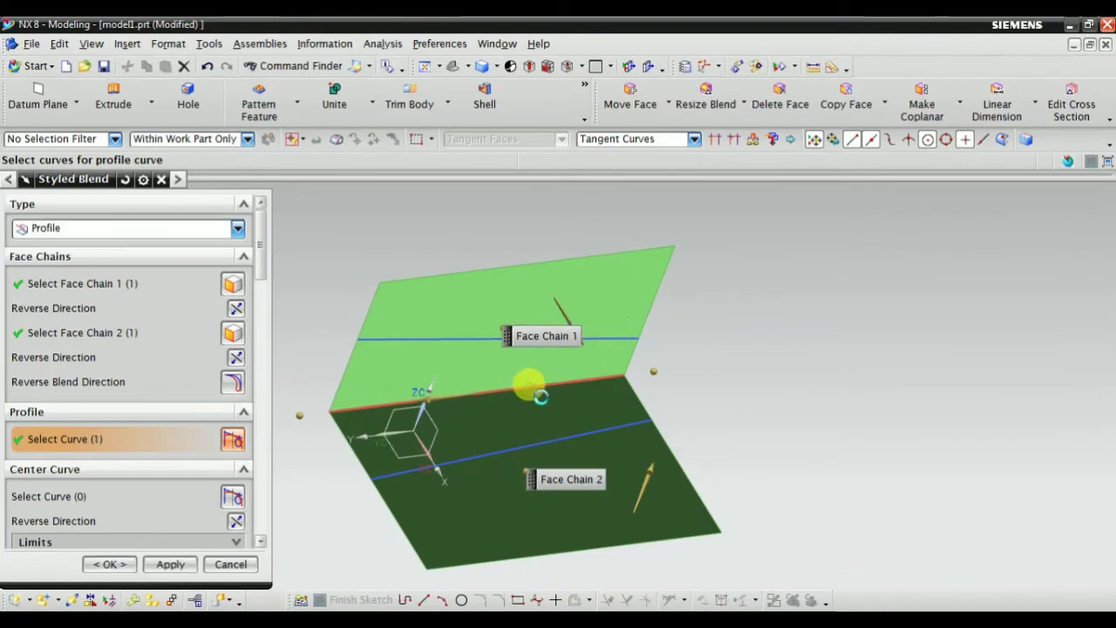
pyautogui.moveTo(710, 356); pyautogui.dragTo(604, 377, button='middle')
pyautogui.click(100, 440)
pyautogui.scroll(2, 463, 448)
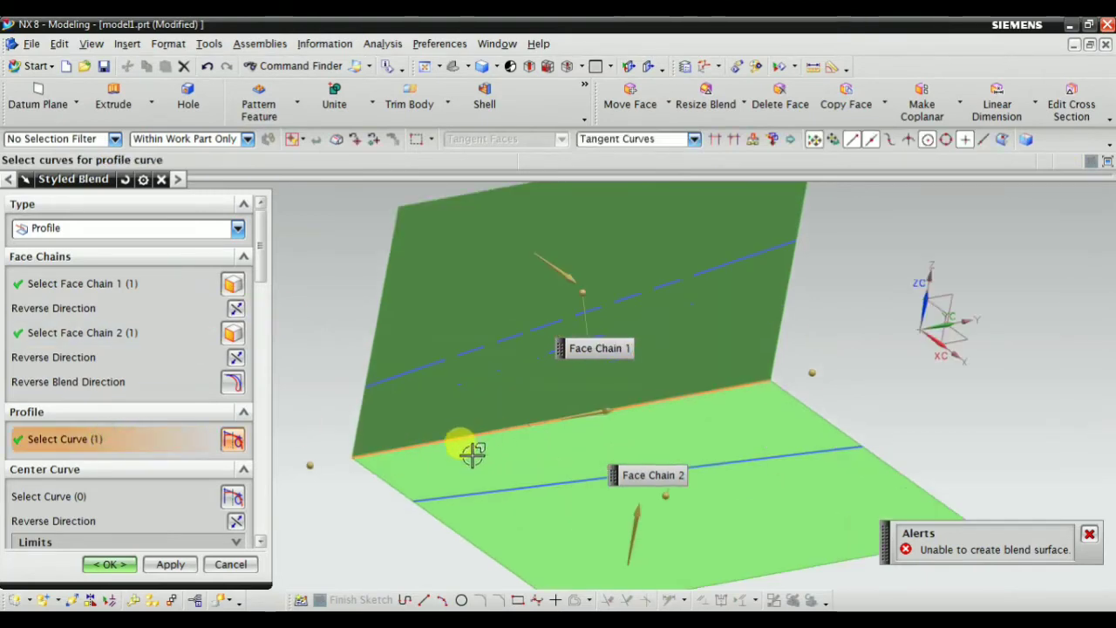
pyautogui.scroll(-3, 462, 420)
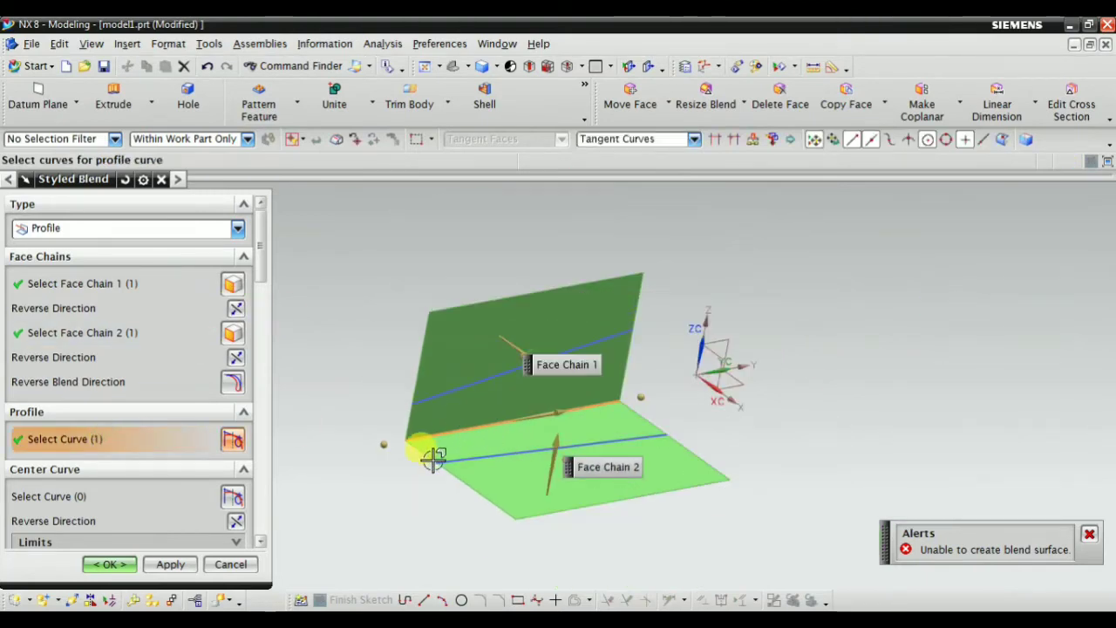
# Replace the shared edge with the sketched line on the horizontal face as the profile curve
pyautogui.keyDown('shift'); pyautogui.click(467, 423); pyautogui.keyUp('shift')
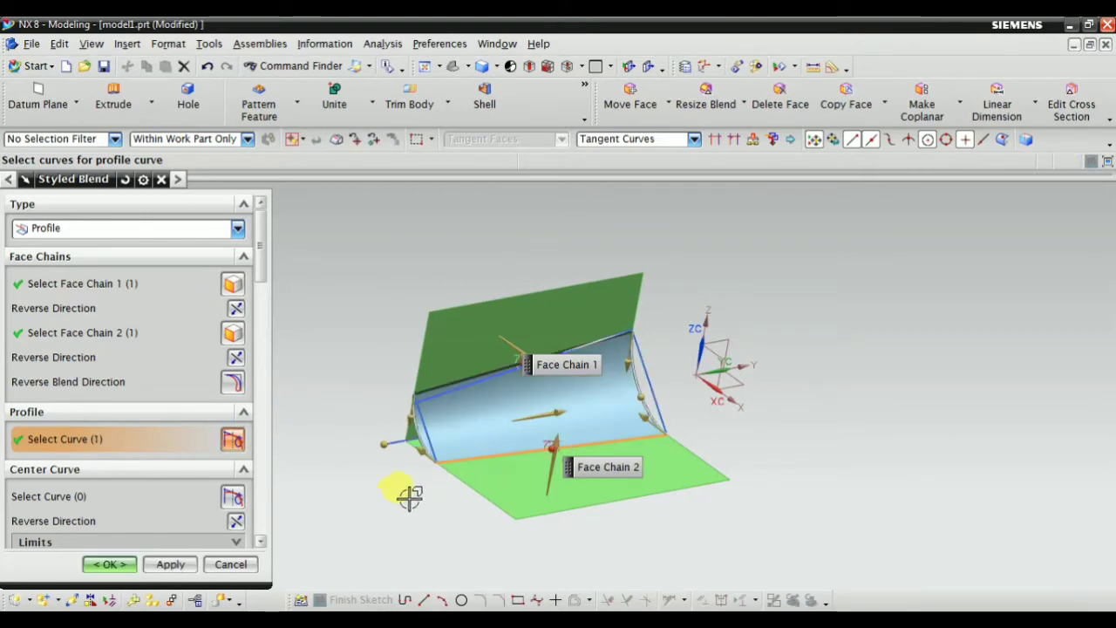
pyautogui.moveTo(410, 495)
pyautogui.mouseDown(button='middle')
pyautogui.moveTo(443, 466)
pyautogui.moveTo(427, 484)
pyautogui.mouseUp(button='middle')
pyautogui.scroll(3, 442, 444)
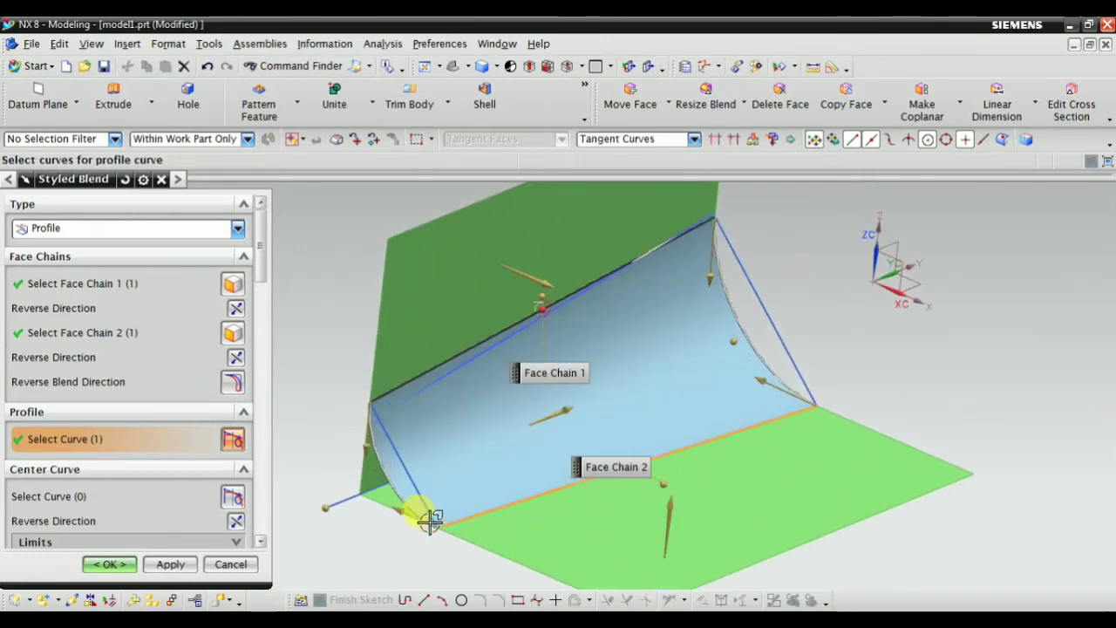
# Select the shared edge between the two faces as the blend's center curve
pyautogui.scroll(-4, 137, 468)
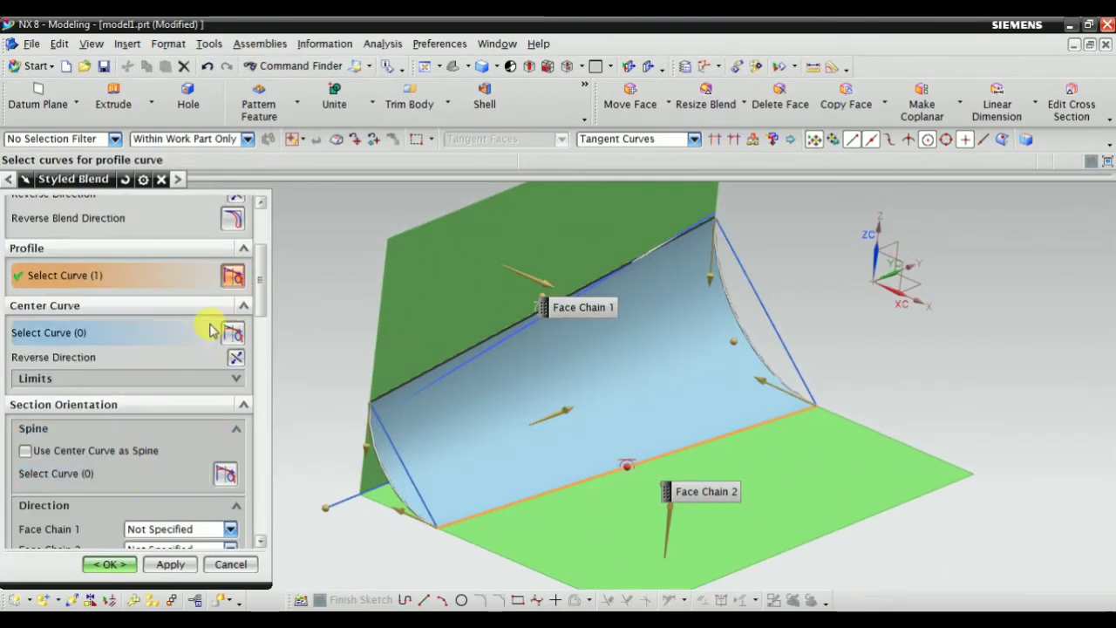
pyautogui.scroll(4, 194, 448)
pyautogui.scroll(-4, 196, 471)
pyautogui.click(100, 337)
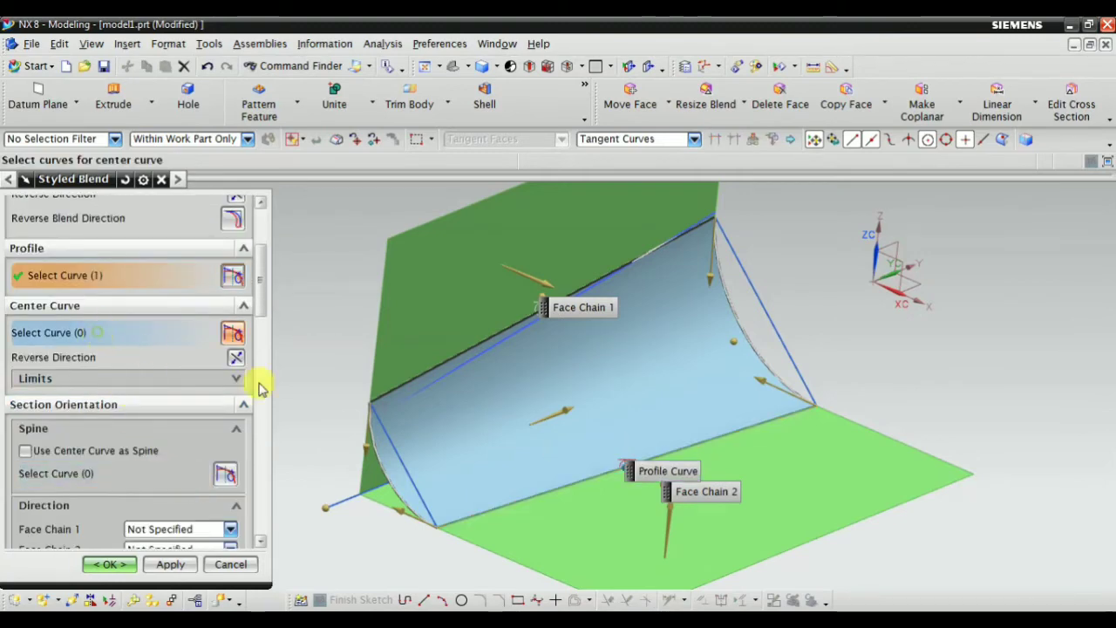
pyautogui.moveTo(357, 473); pyautogui.dragTo(317, 477, button='middle')
pyautogui.scroll(3, 386, 487)
pyautogui.click(397, 482)
pyautogui.scroll(-3, 398, 481)
pyautogui.scroll(2, 872, 444)
pyautogui.scroll(-2, 553, 392)
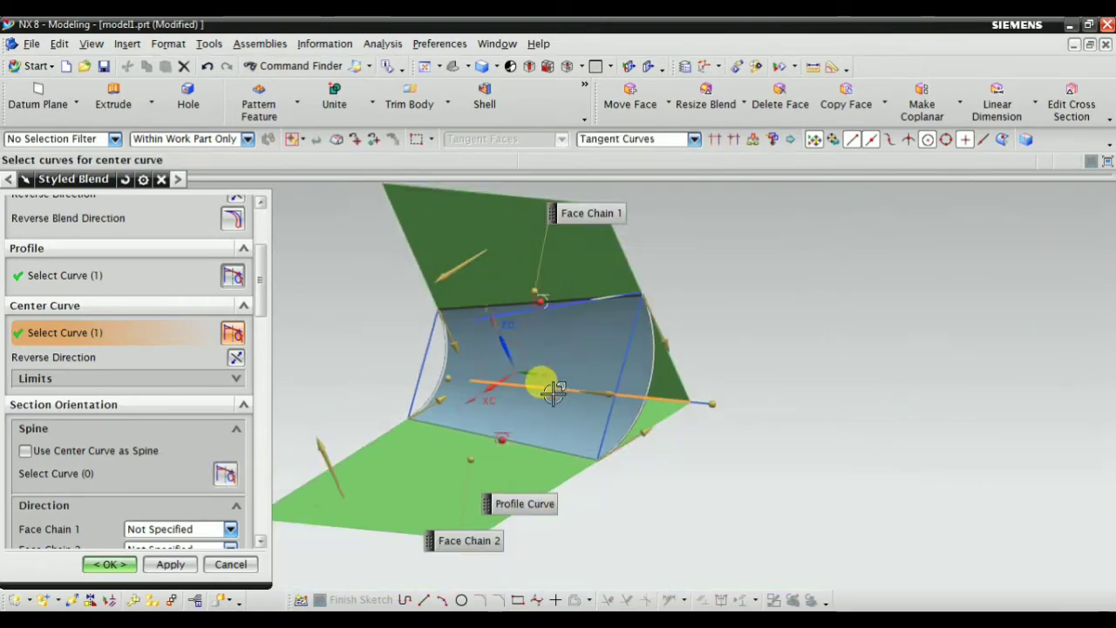
# Switch the styled blend's shape control type to Depth
pyautogui.scroll(1, 606, 470)
pyautogui.scroll(-2, 615, 510)
pyautogui.moveTo(683, 484); pyautogui.dragTo(767, 460, button='middle')
pyautogui.scroll(-5, 200, 460)
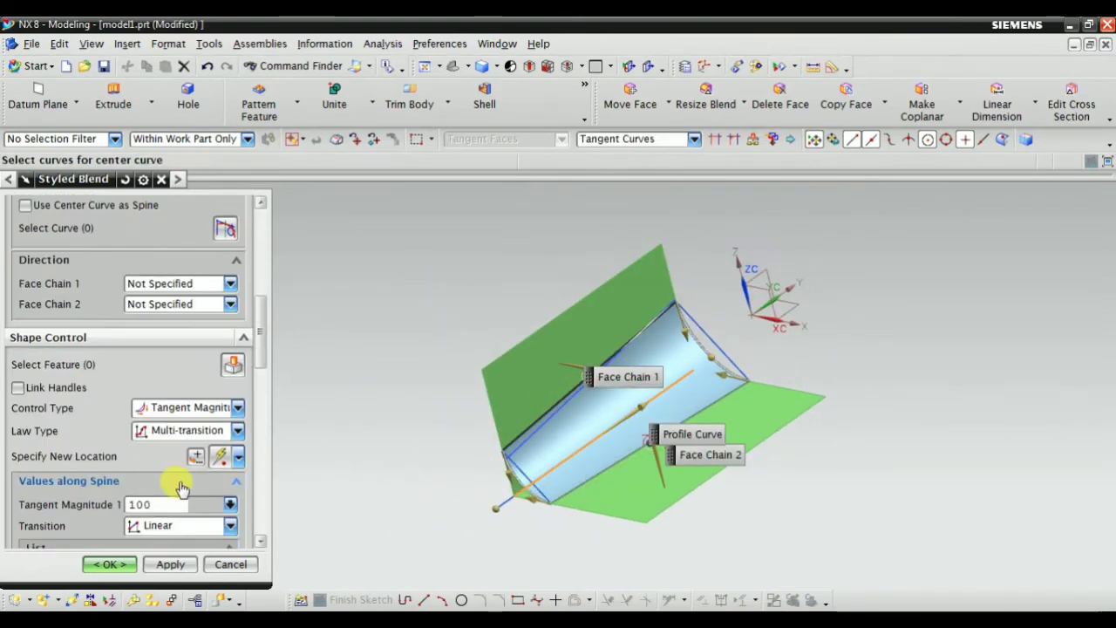
pyautogui.click(220, 406)
pyautogui.click(157, 459)
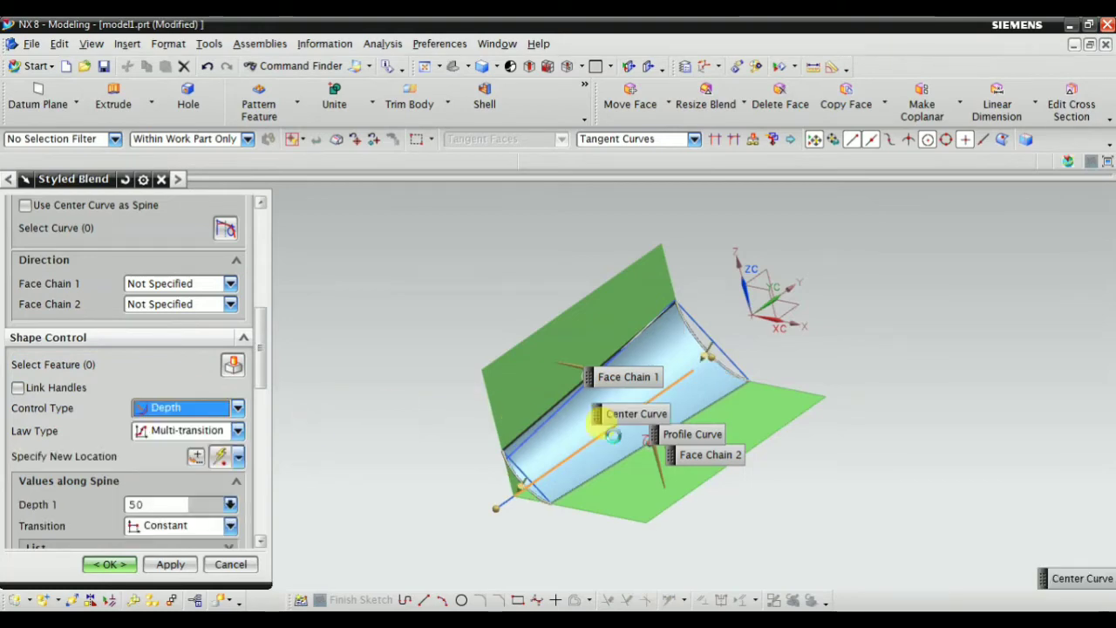
# Set the depth law's transition to Linear and the depth at the start of the spine to 30
pyautogui.moveTo(515, 529); pyautogui.dragTo(593, 471, button='middle')
pyautogui.scroll(-3, 157, 392)
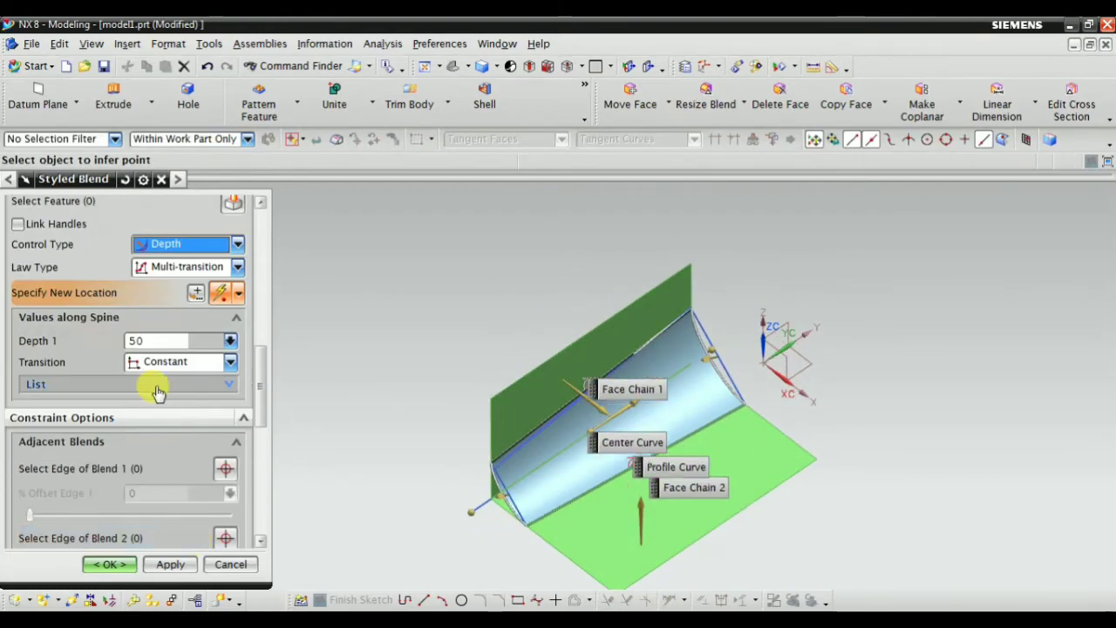
pyautogui.click(179, 361)
pyautogui.click(175, 395)
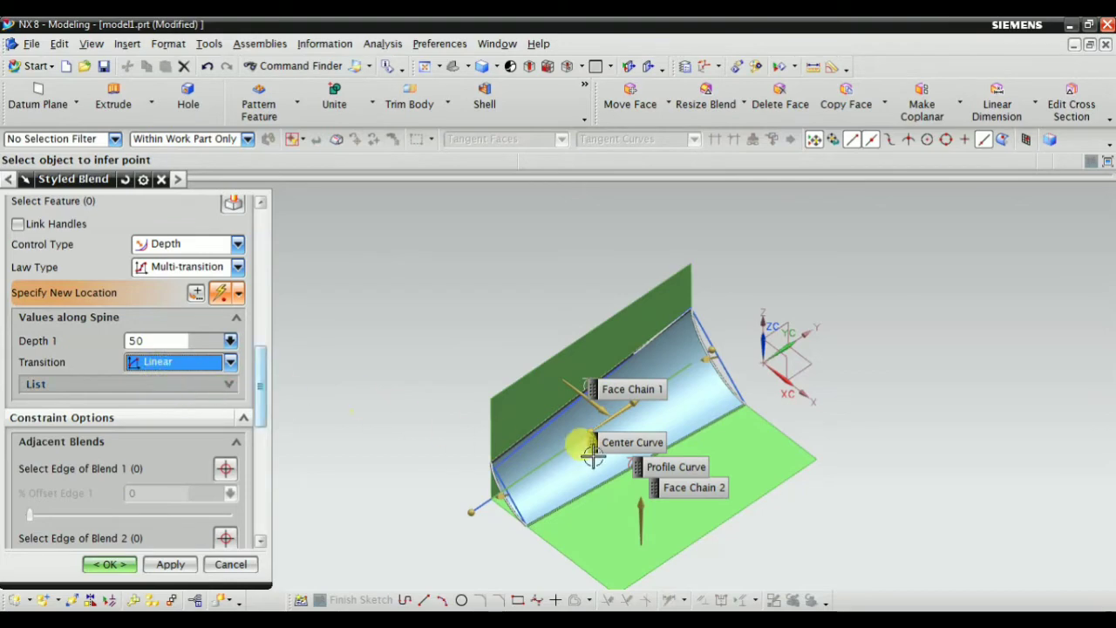
pyautogui.click(142, 384)
pyautogui.click(145, 423)
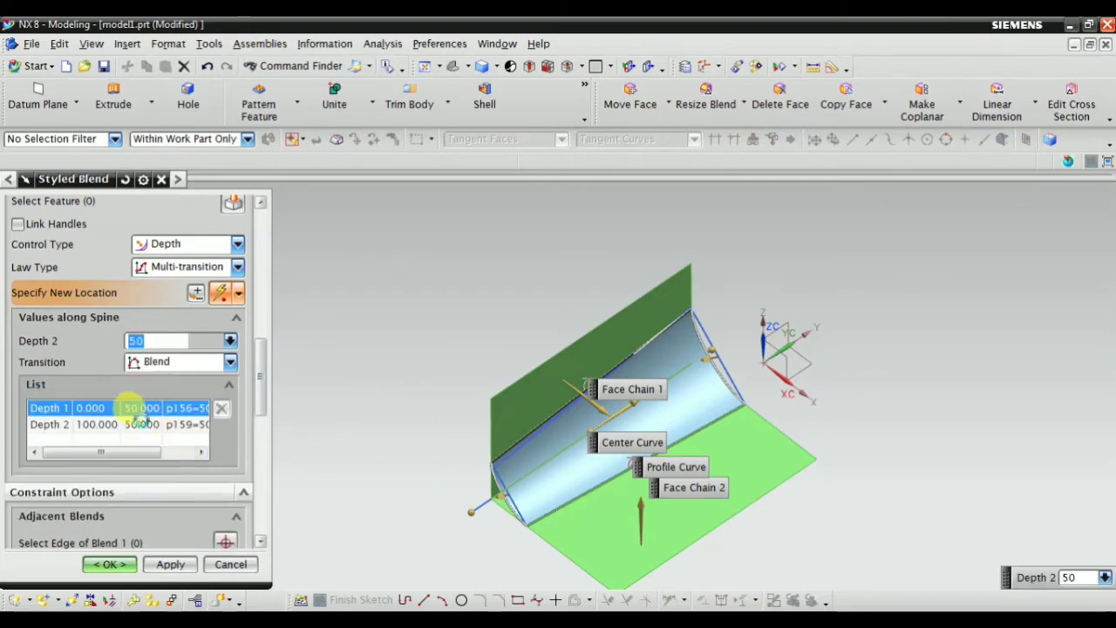
pyautogui.click(144, 408)
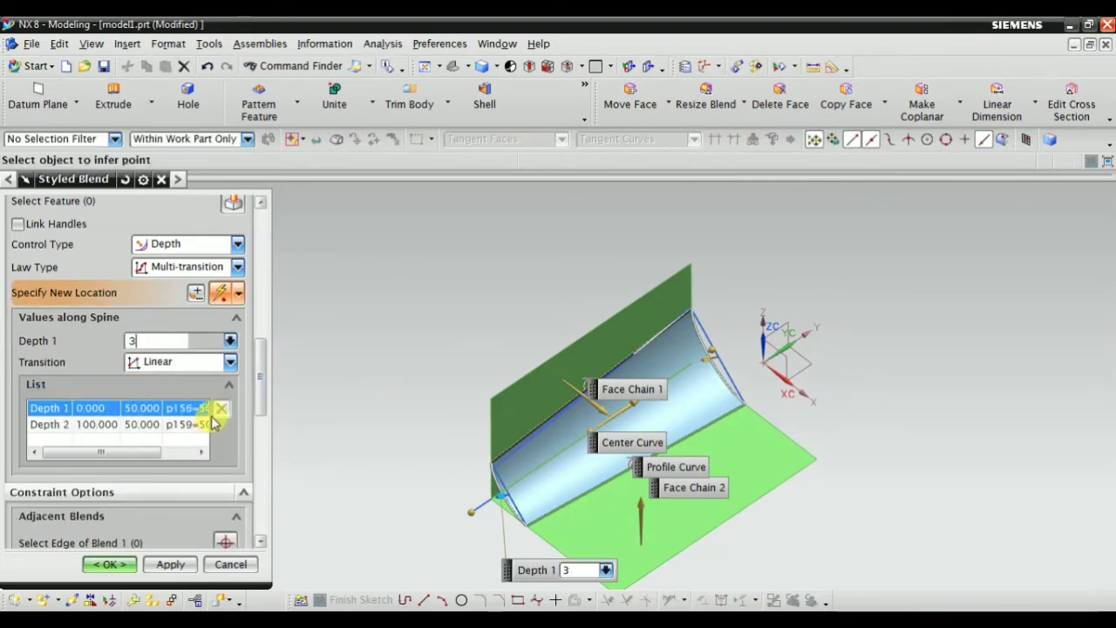
pyautogui.click(579, 446)
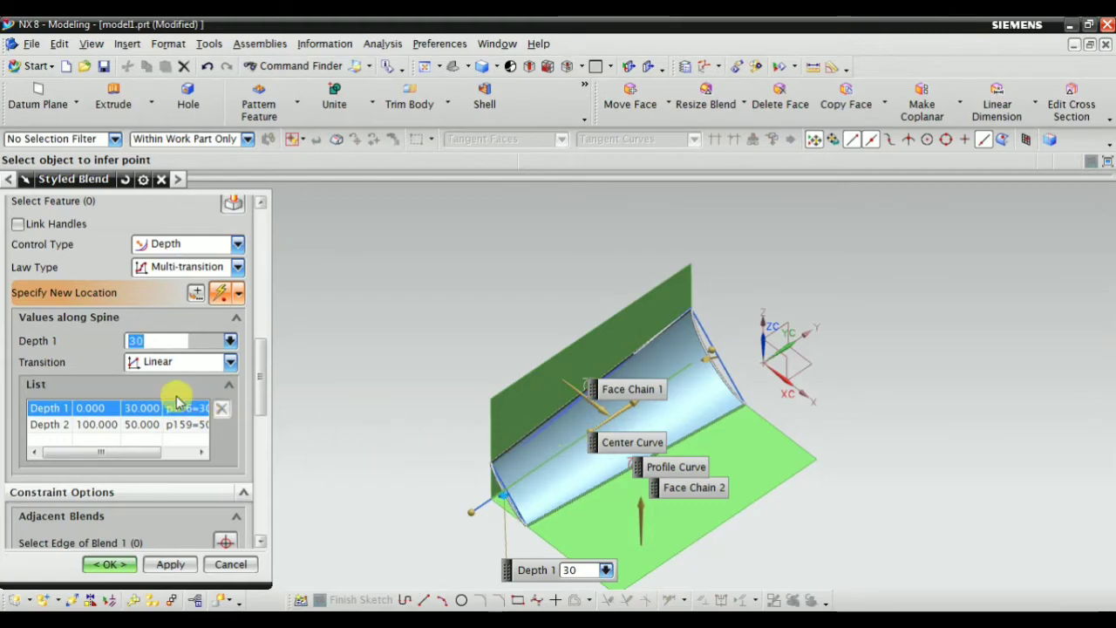
# Change the transition of the first depth point to Blend
pyautogui.click(145, 424)
pyautogui.click(145, 408)
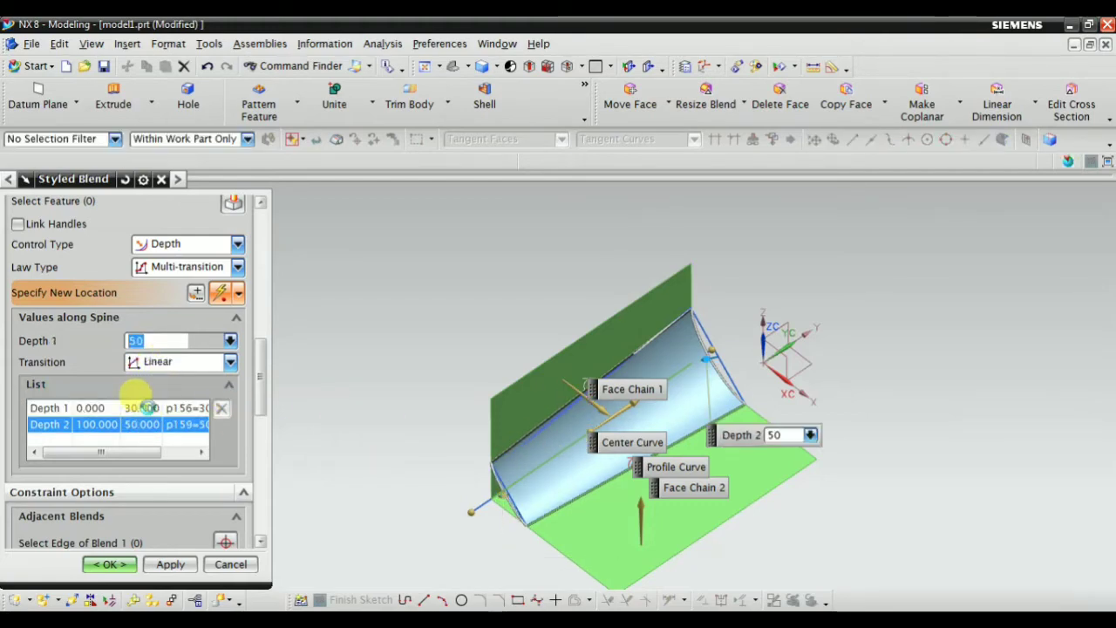
pyautogui.click(153, 361)
pyautogui.click(157, 414)
pyautogui.click(571, 443)
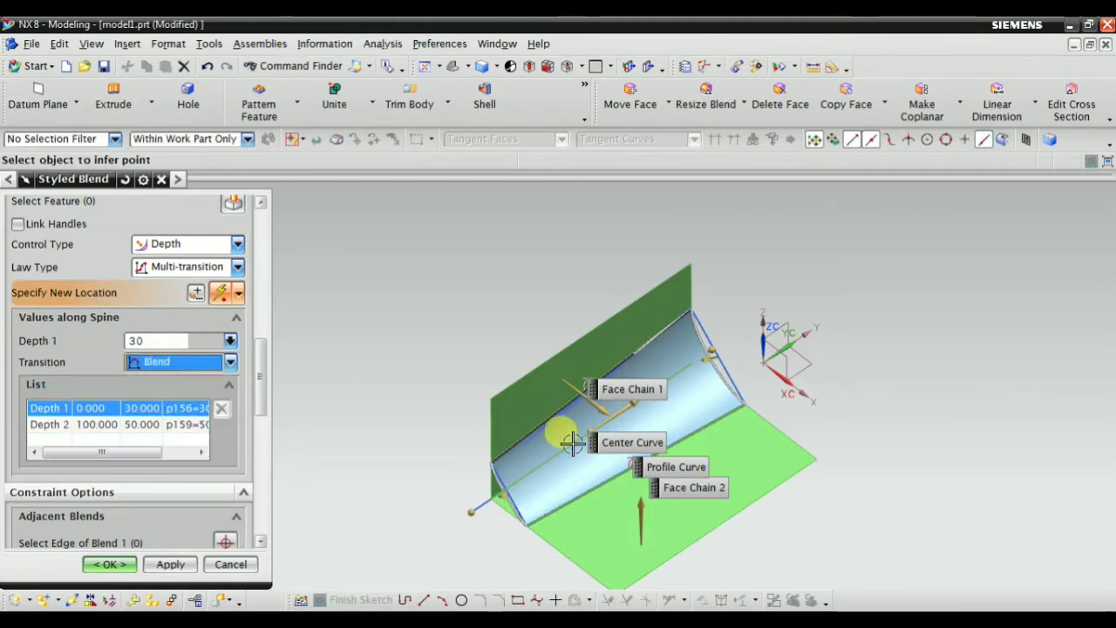
# Create the profile-type styled blend with Trim & Attach output after previewing its result, and inspect the new surface
pyautogui.scroll(-10, 199, 521)
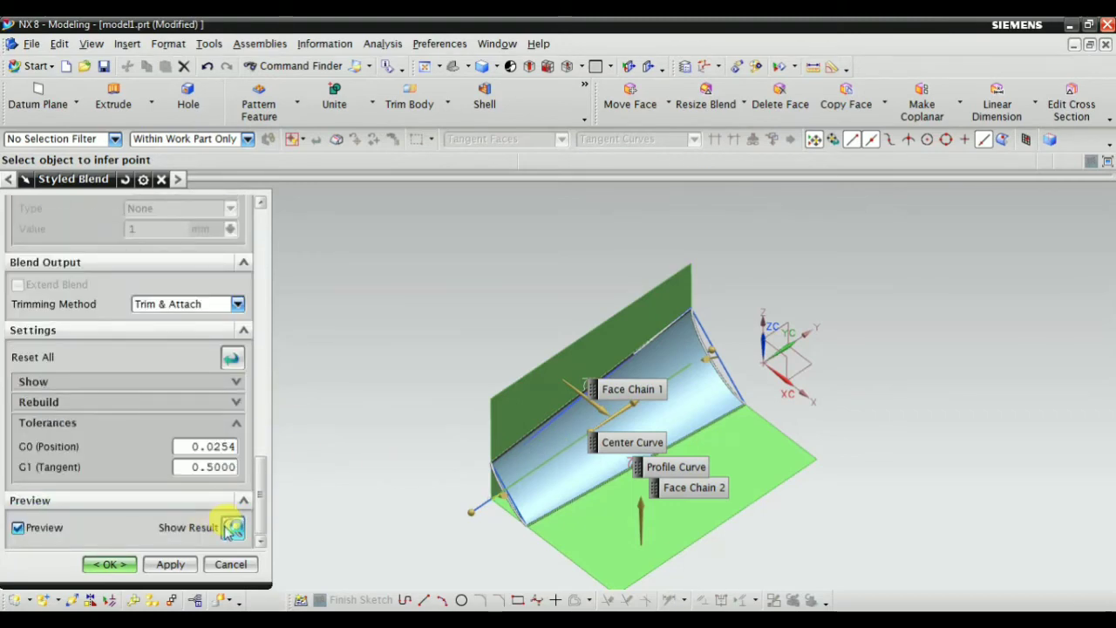
pyautogui.click(232, 527)
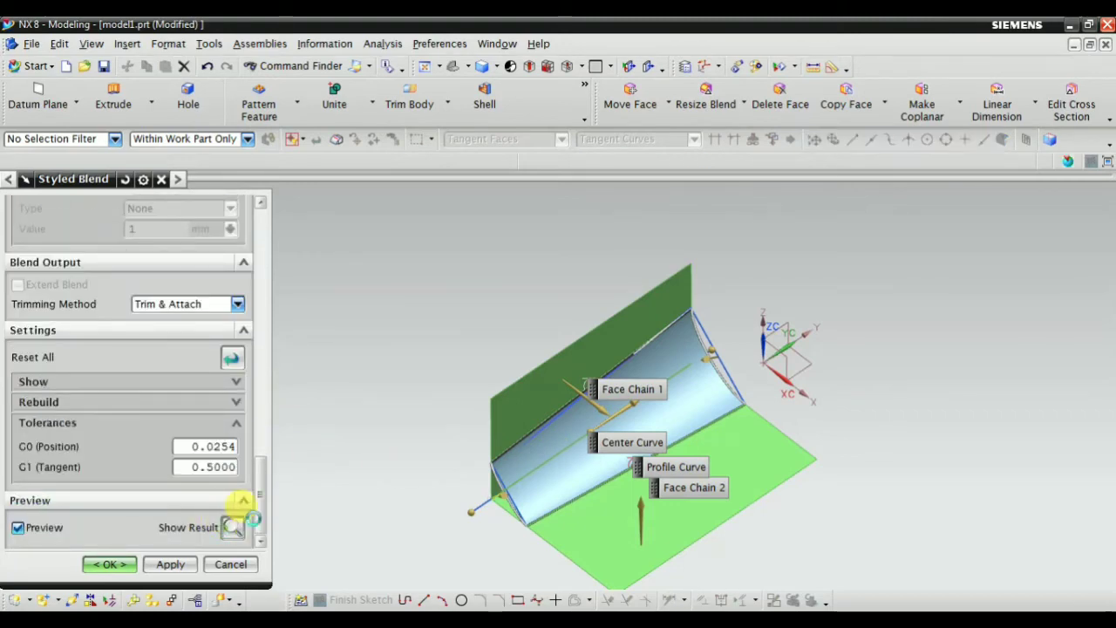
pyautogui.click(109, 565)
pyautogui.moveTo(401, 410); pyautogui.dragTo(500, 401, button='middle')
pyautogui.scroll(5, 558, 384)
pyautogui.scroll(-5, 536, 373)
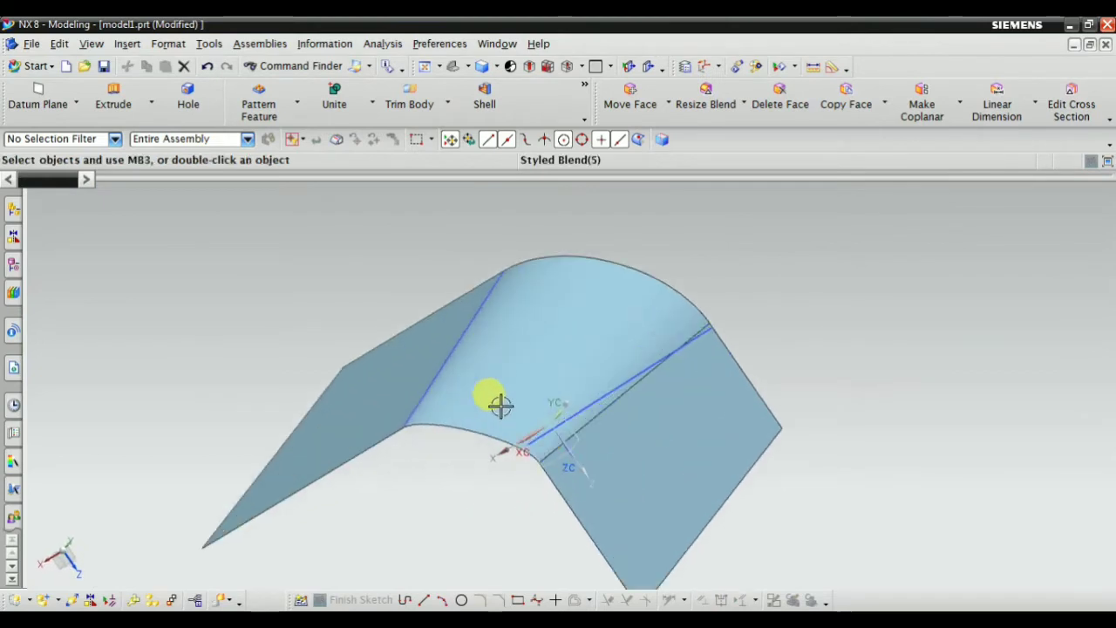
# Reopen the styled blend for editing and review its profile curve, center curve limits and depth shape control
pyautogui.doubleClick(515, 360)
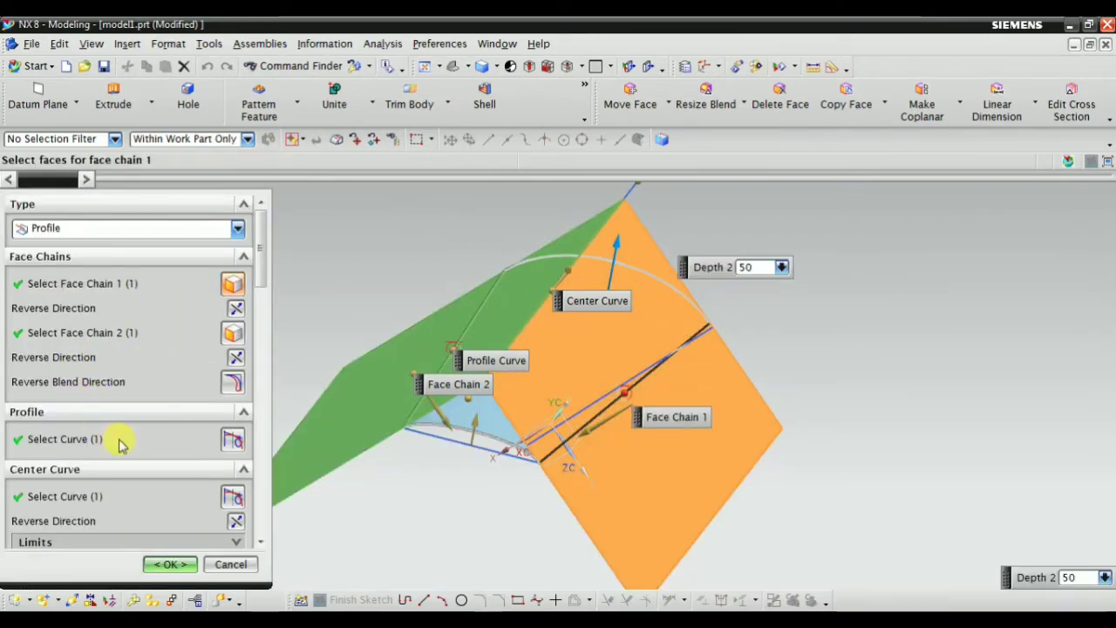
pyautogui.click(112, 440)
pyautogui.scroll(-3, 152, 506)
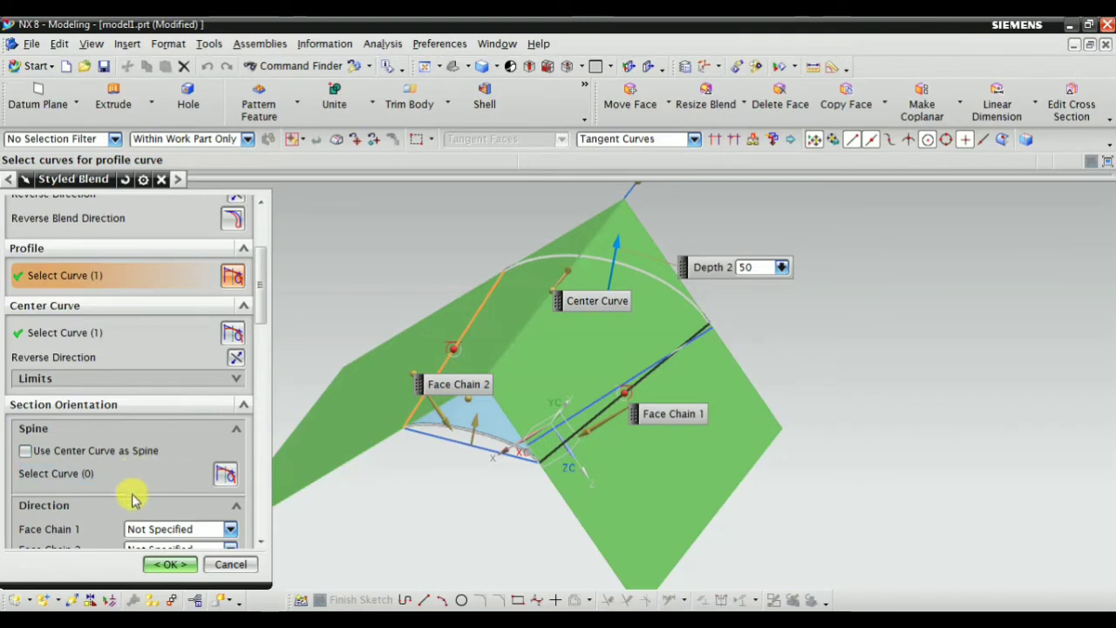
pyautogui.click(115, 378)
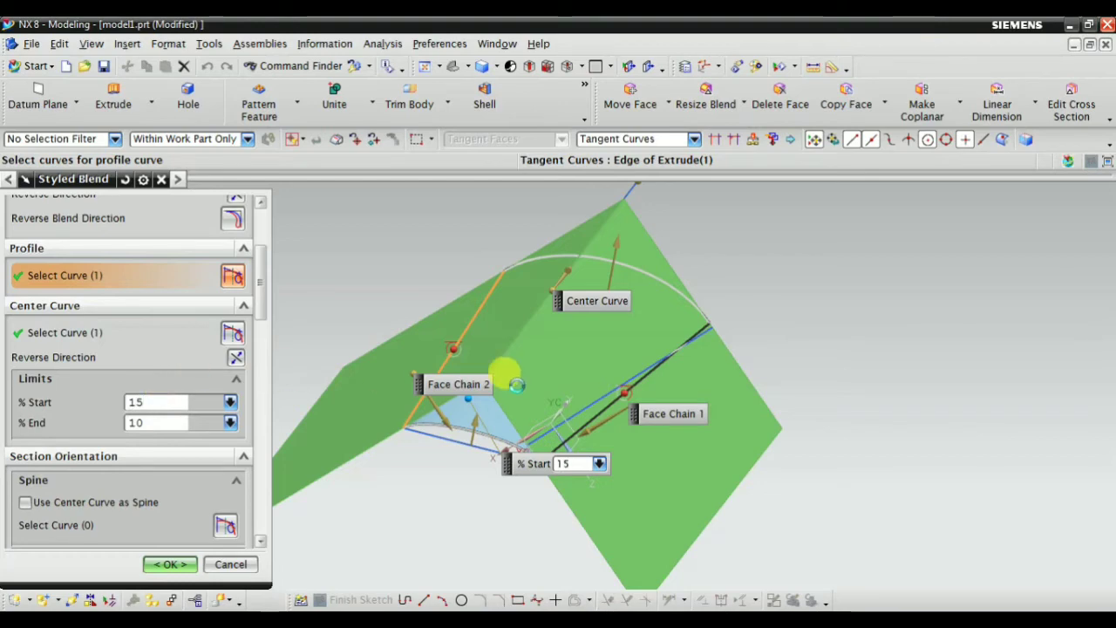
pyautogui.moveTo(516, 384); pyautogui.dragTo(505, 397)
pyautogui.moveTo(411, 516); pyautogui.dragTo(568, 357, button='middle')
pyautogui.scroll(-5, 135, 484)
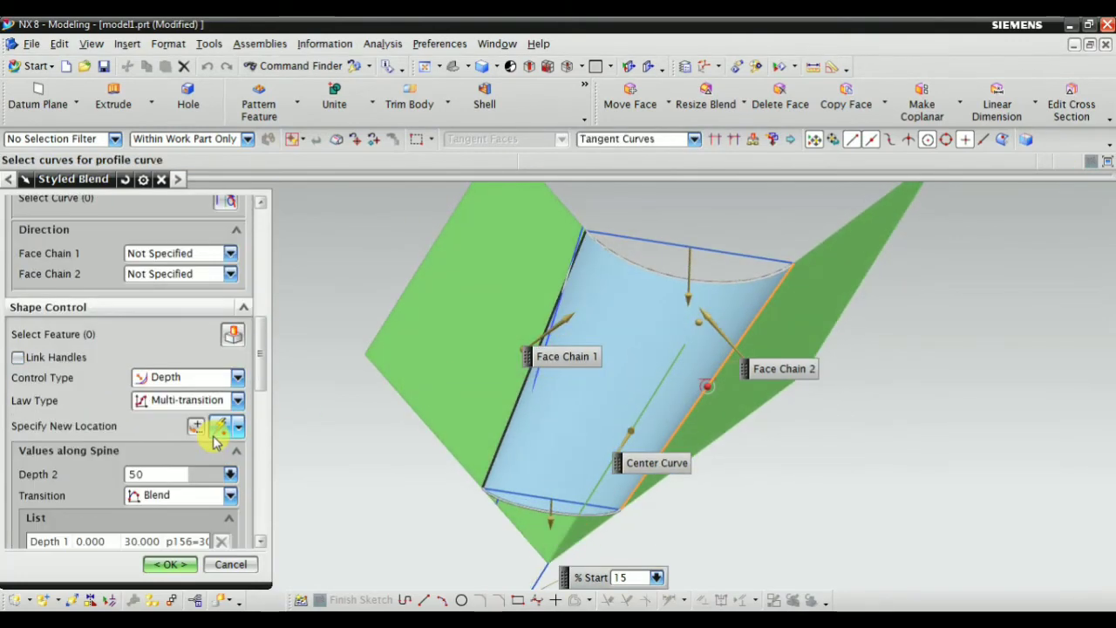
pyautogui.click(206, 378)
pyautogui.click(206, 381)
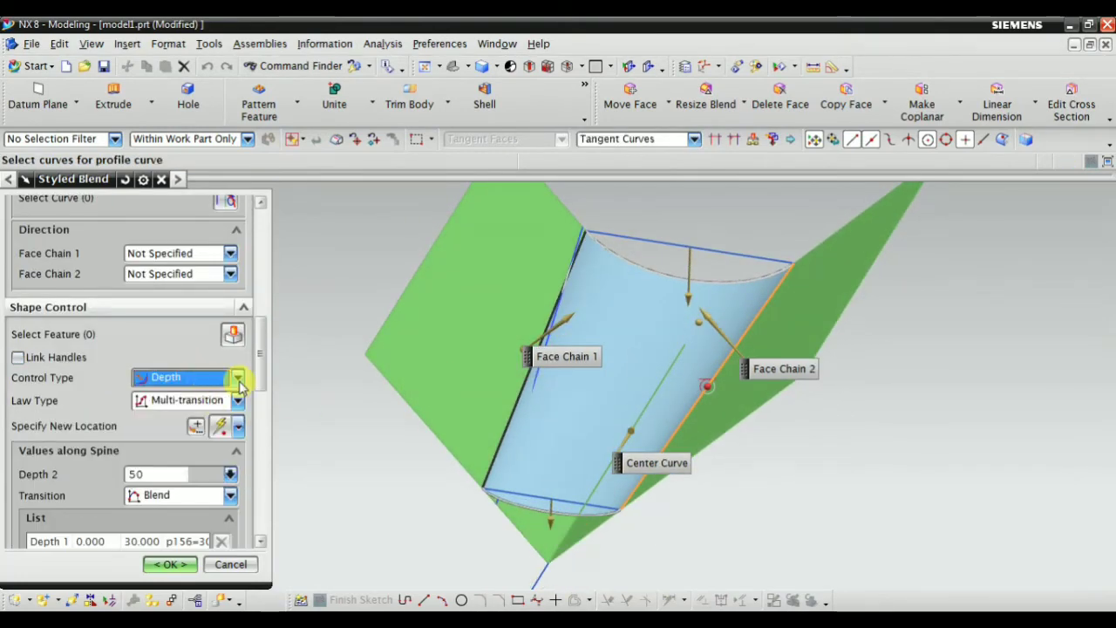
pyautogui.moveTo(258, 370); pyautogui.dragTo(244, 522)
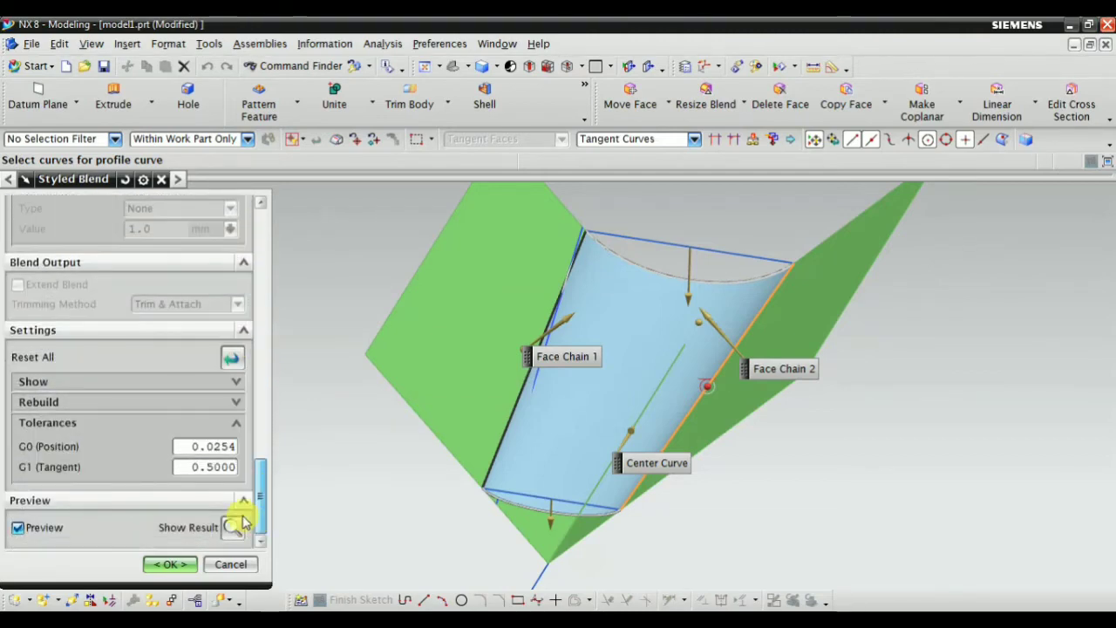
# Try the tube and depth curve display options on the styled blend
pyautogui.click(115, 389)
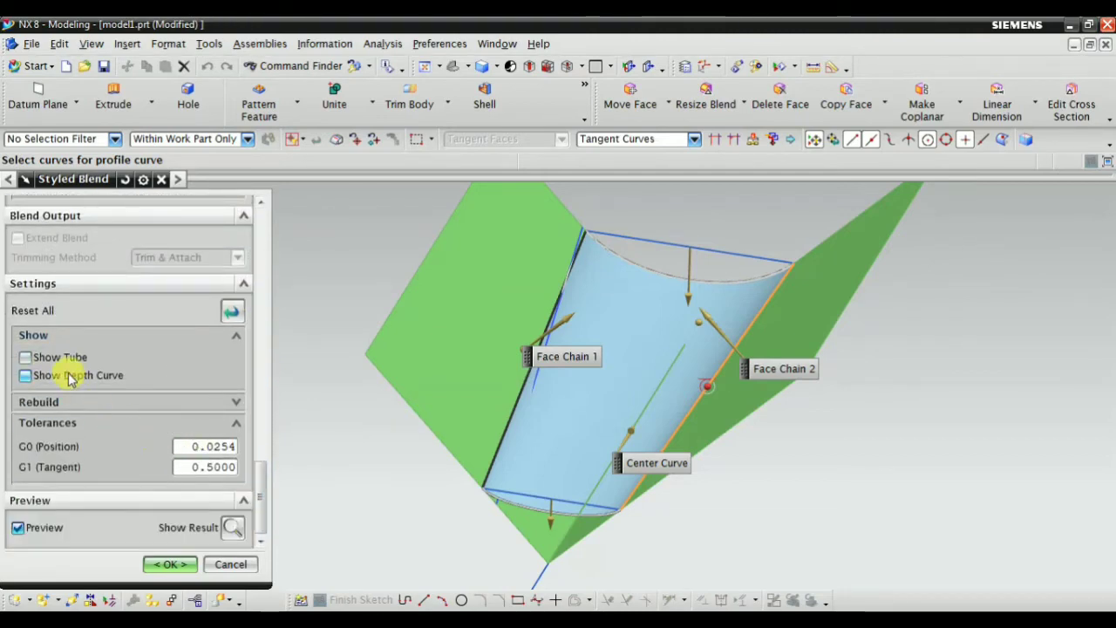
pyautogui.click(60, 358)
pyautogui.moveTo(358, 443); pyautogui.dragTo(194, 343, button='middle')
pyautogui.click(41, 358)
pyautogui.click(47, 377)
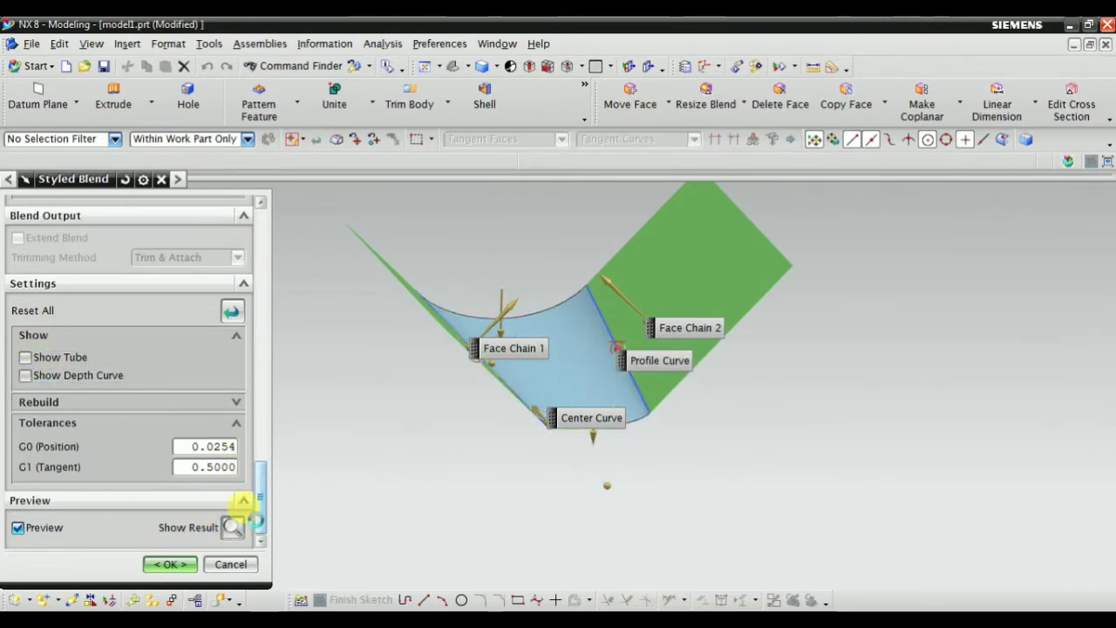
# Preview the edited styled blend's result and accept the feature
pyautogui.click(234, 527)
pyautogui.click(170, 564)
pyautogui.click(469, 66)
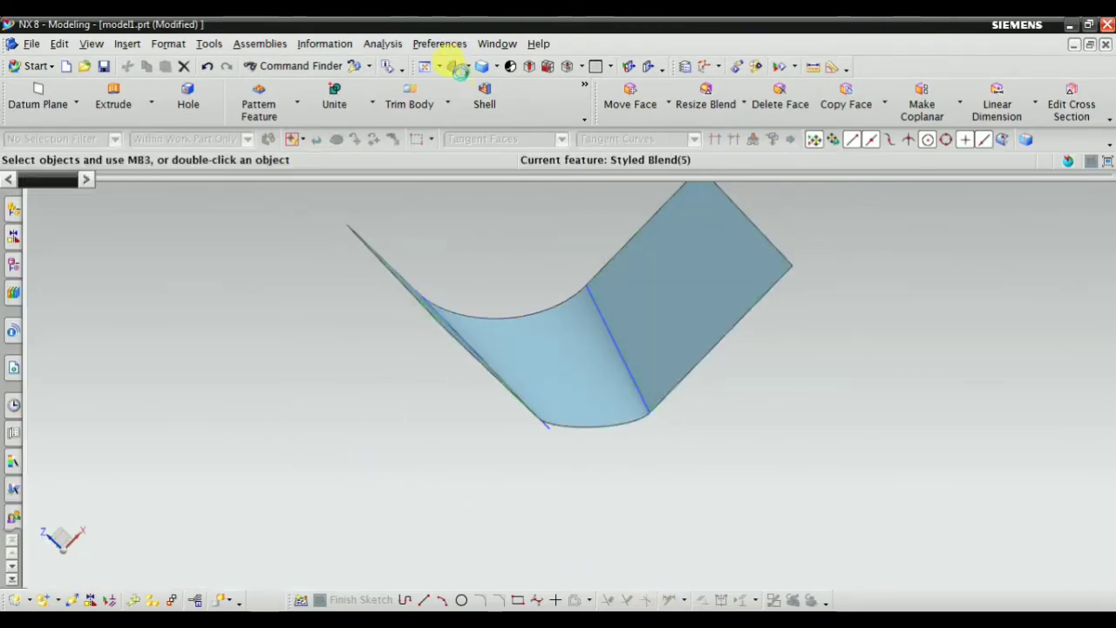
pyautogui.click(128, 43)
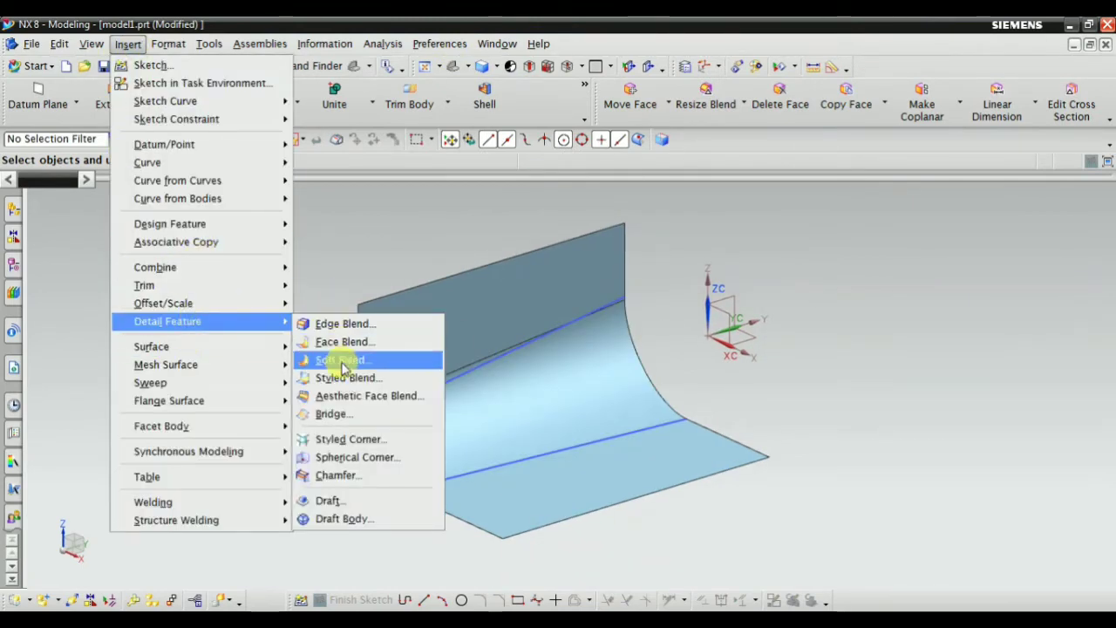
pyautogui.click(383, 380)
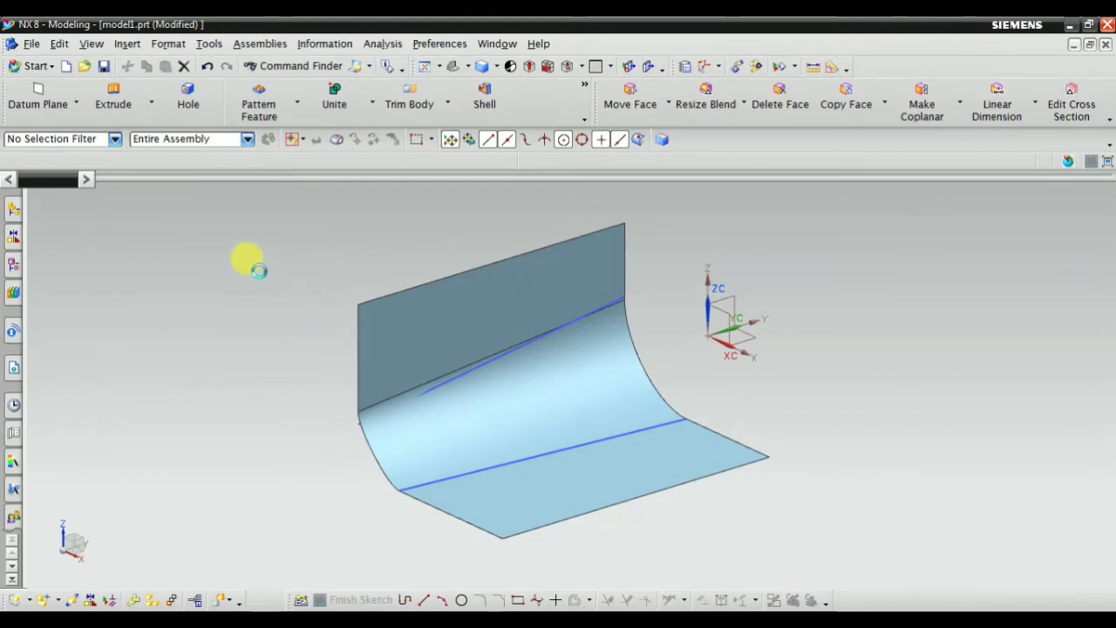
pyautogui.click(129, 231)
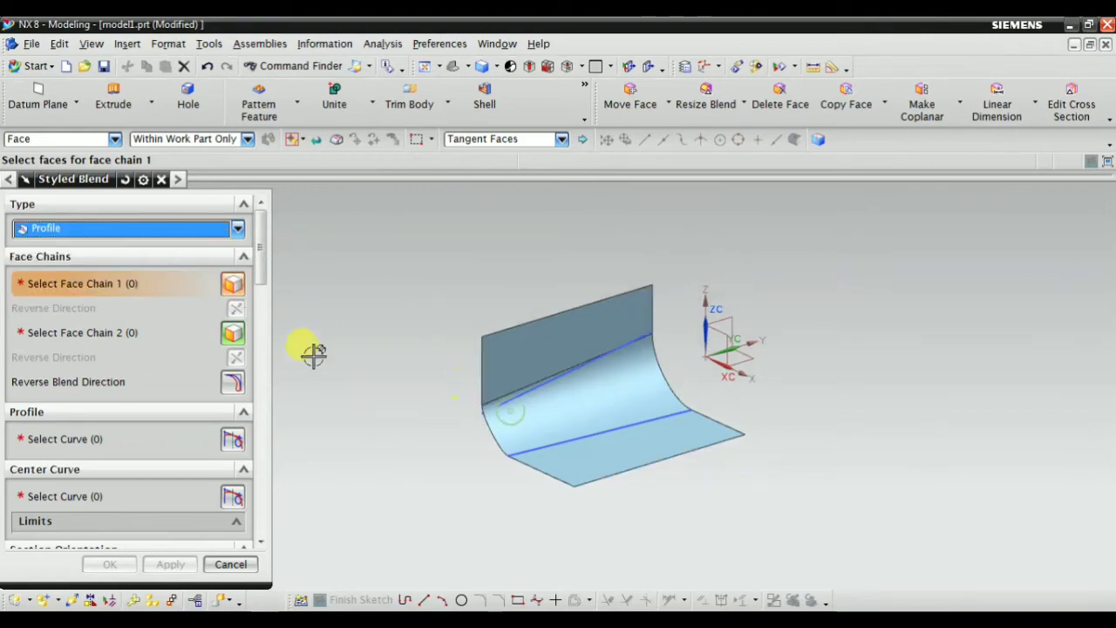
pyautogui.middleClick(311, 349)
# Delete the Styled Blend feature from the model history
pyautogui.click(13, 209)
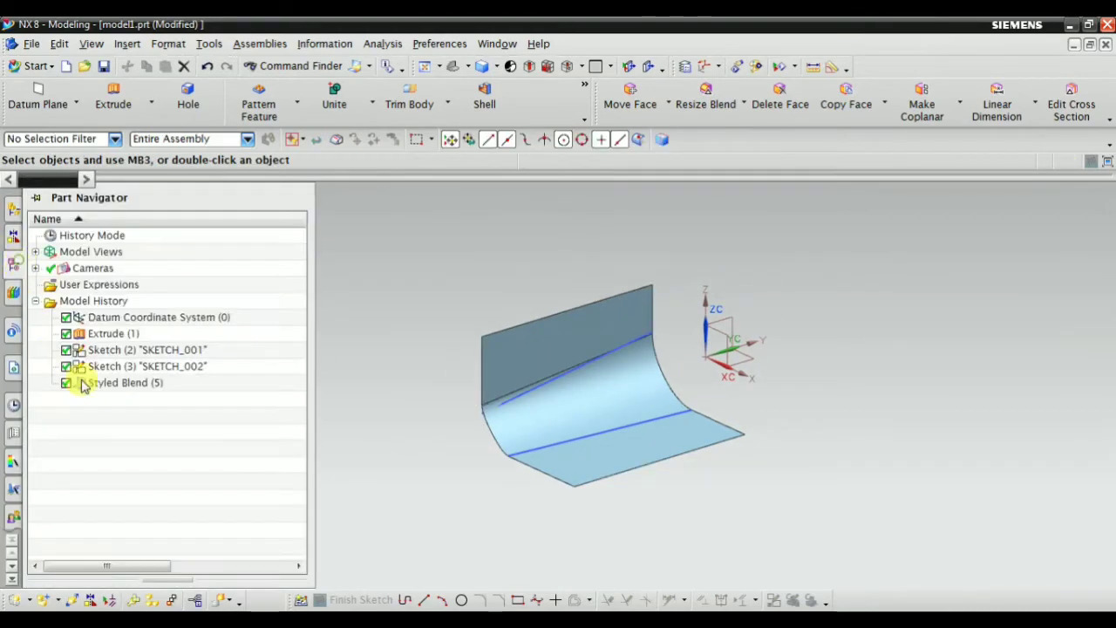
pyautogui.rightClick(126, 384)
pyautogui.click(157, 295)
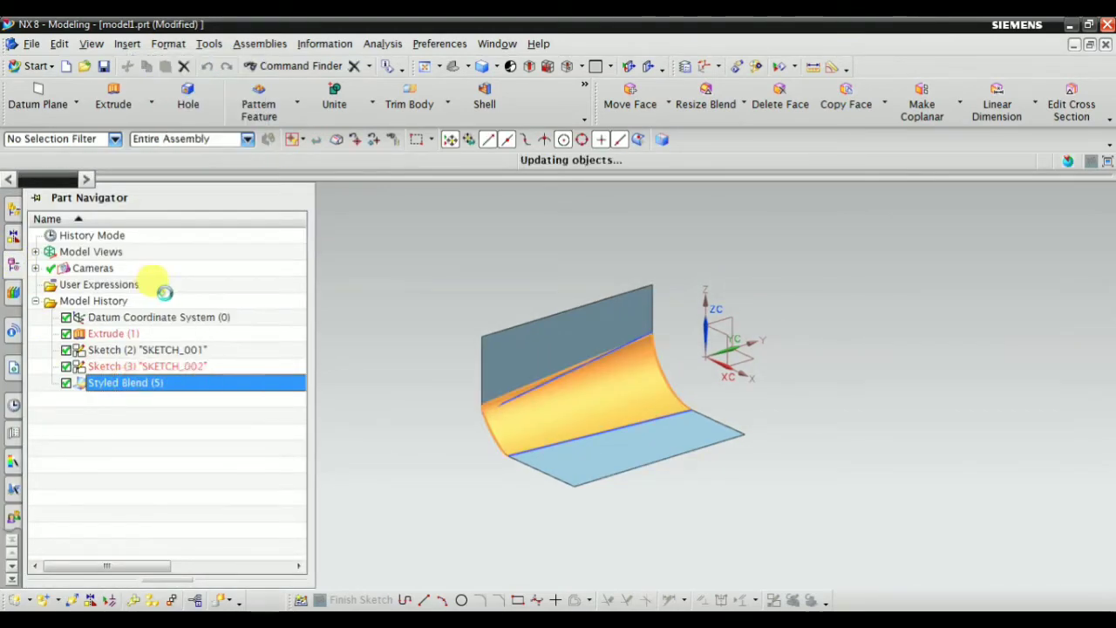
pyautogui.click(431, 65)
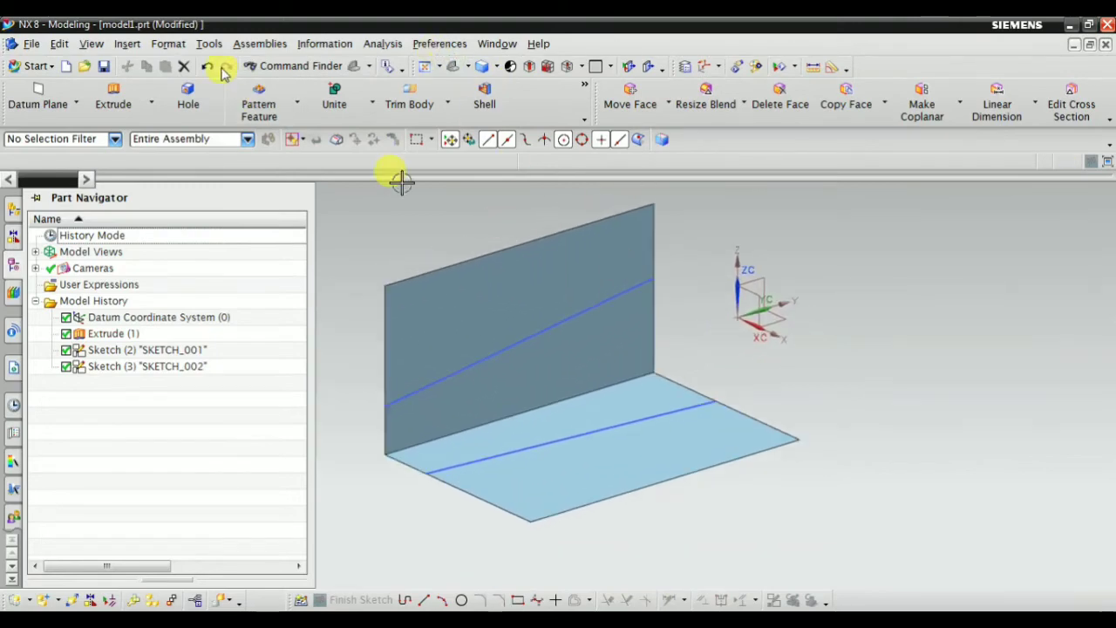
# Start an Aesthetic Face Blend with the vertical face as face chain 1 and the horizontal face as face chain 2
pyautogui.click(128, 43)
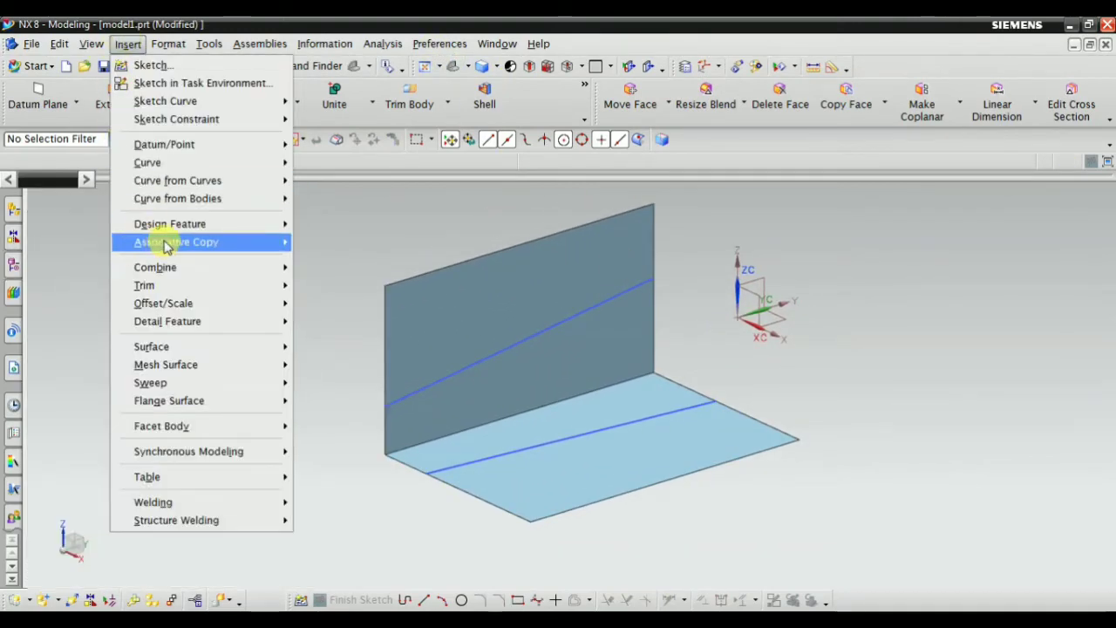
pyautogui.moveTo(175, 321)
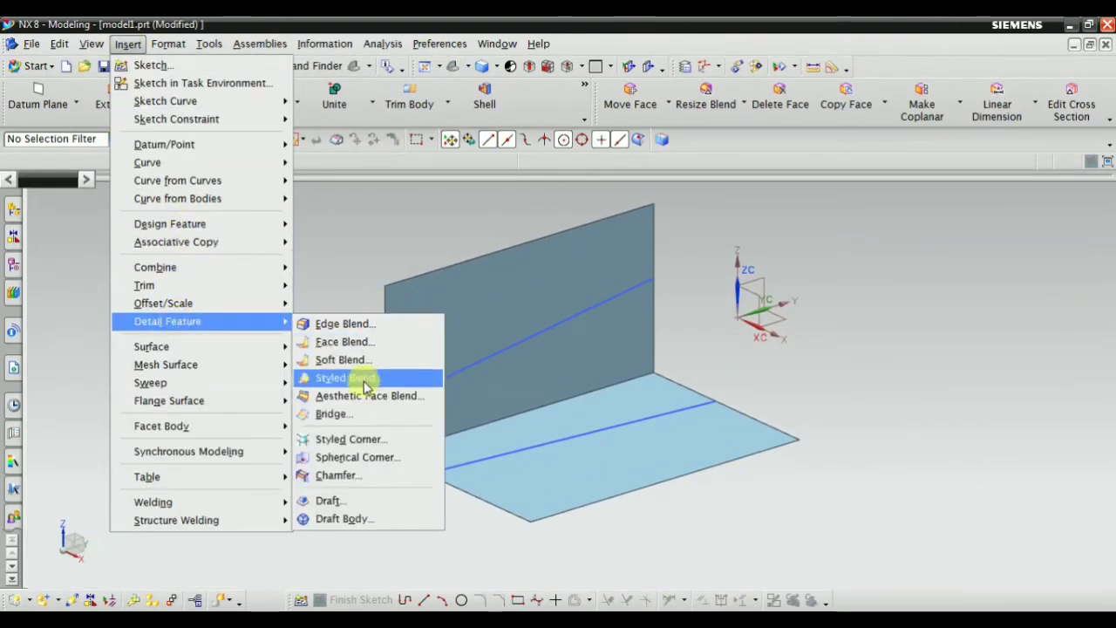
pyautogui.click(367, 398)
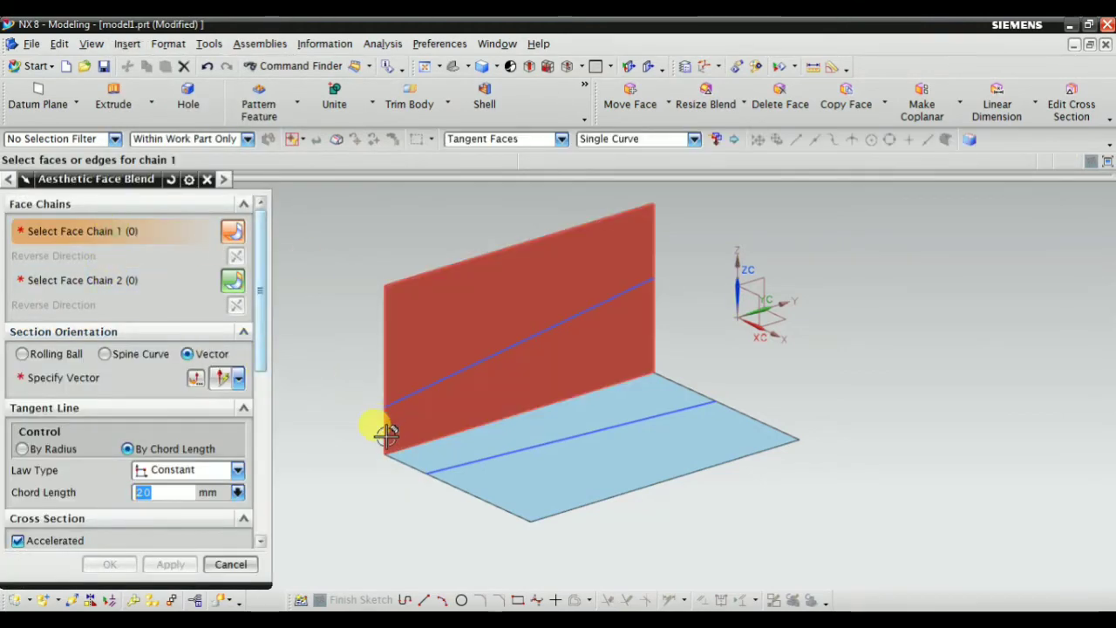
pyautogui.scroll(2, 339, 378)
pyautogui.scroll(-1, 420, 380)
pyautogui.click(104, 235)
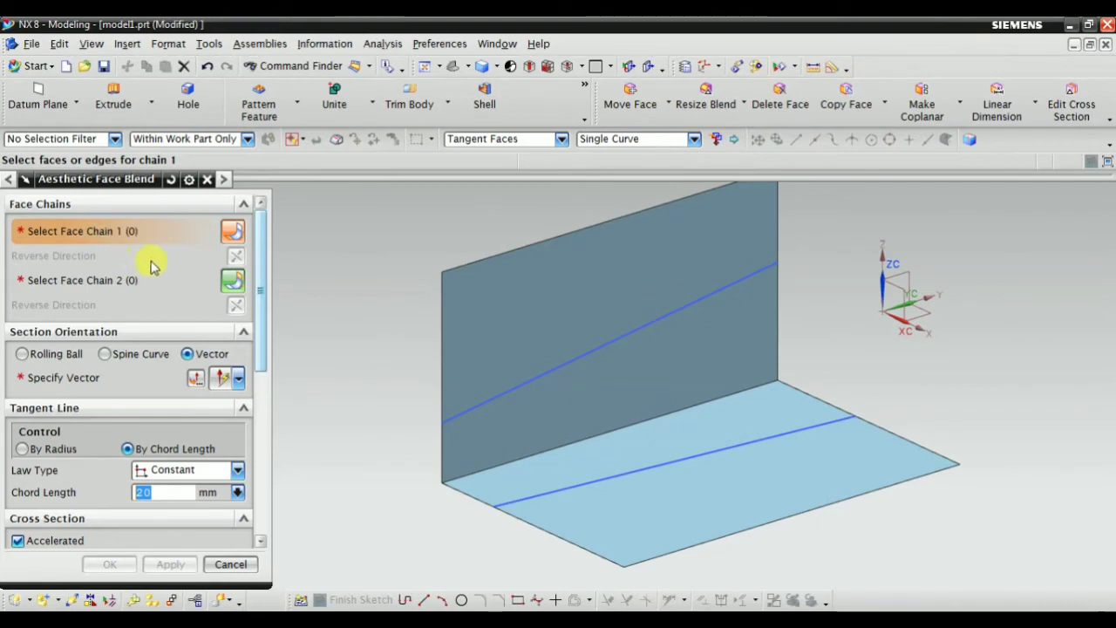
pyautogui.click(497, 313)
pyautogui.click(77, 282)
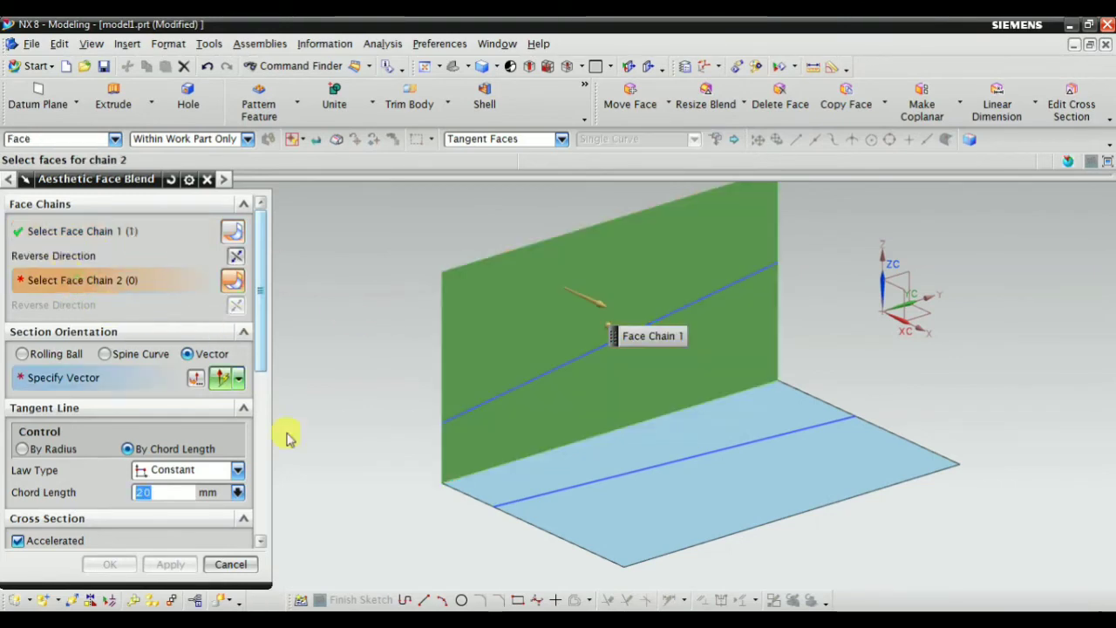
pyautogui.click(619, 523)
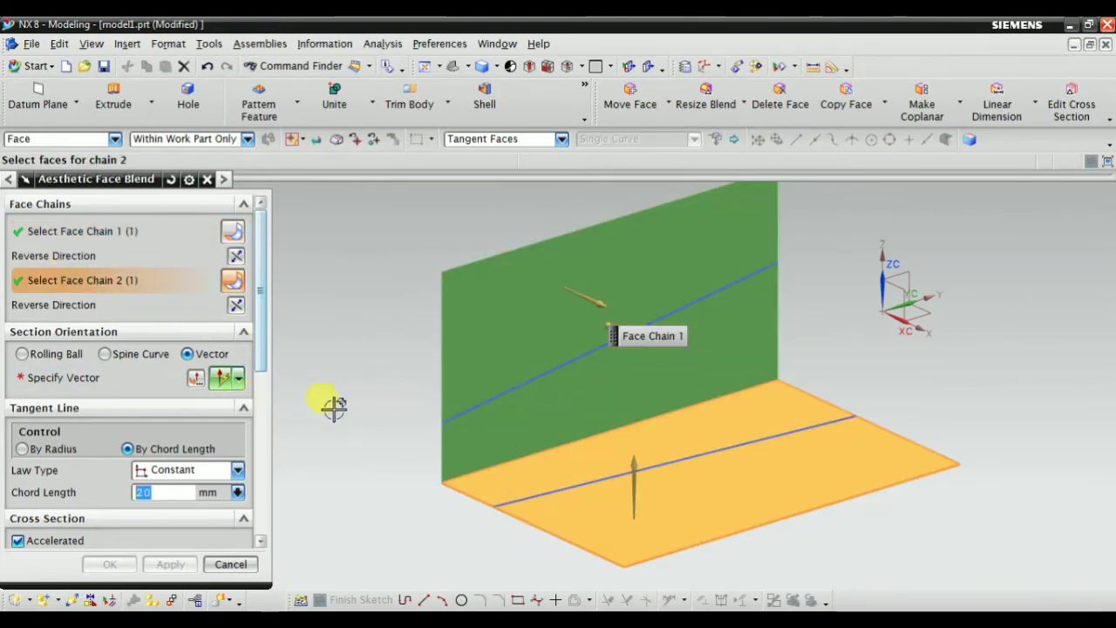
# Set the blend's section orientation to Rolling Ball and its tangent line control to By Radius
pyautogui.click(54, 355)
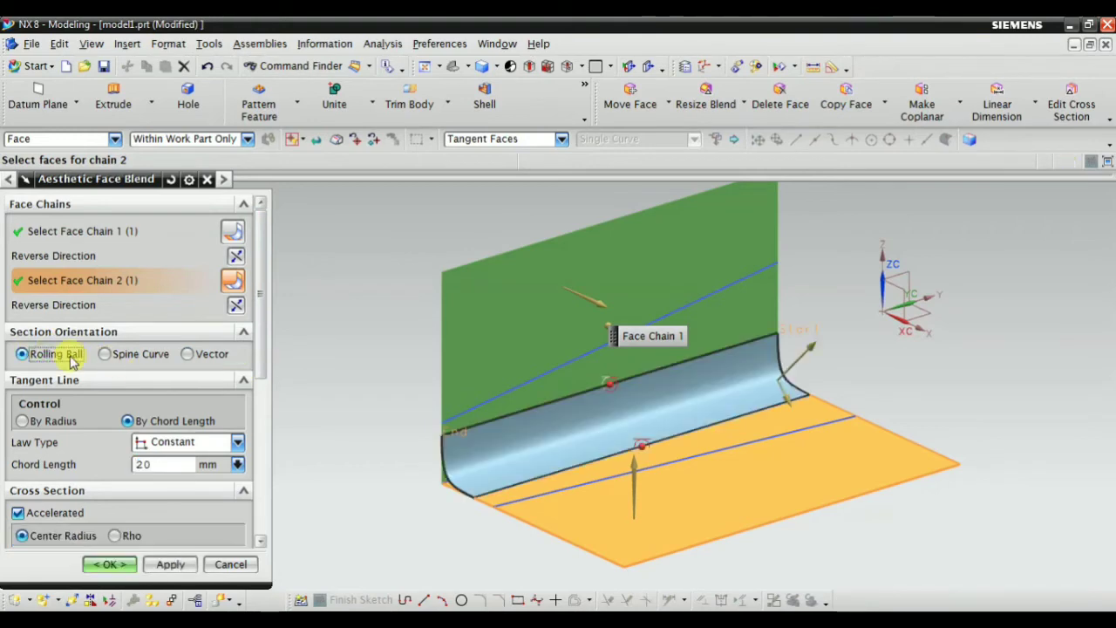
pyautogui.moveTo(366, 537); pyautogui.dragTo(401, 511, button='middle')
pyautogui.click(39, 424)
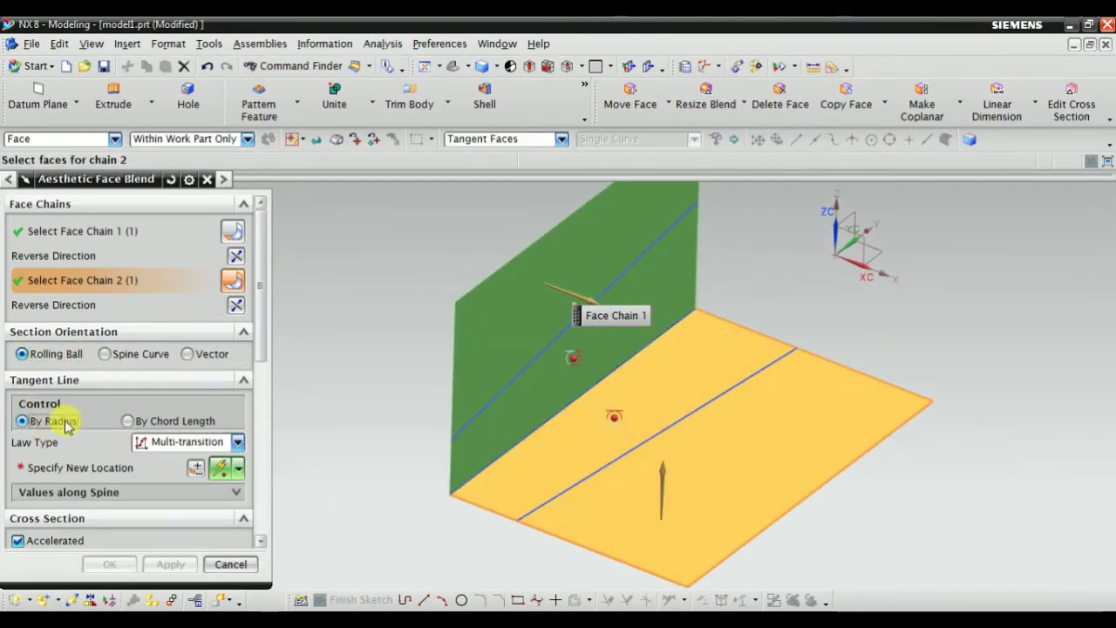
# Set the blend's tangent line law to Constant with a 20 mm base radius, and turn off the accelerated cross section
pyautogui.click(220, 441)
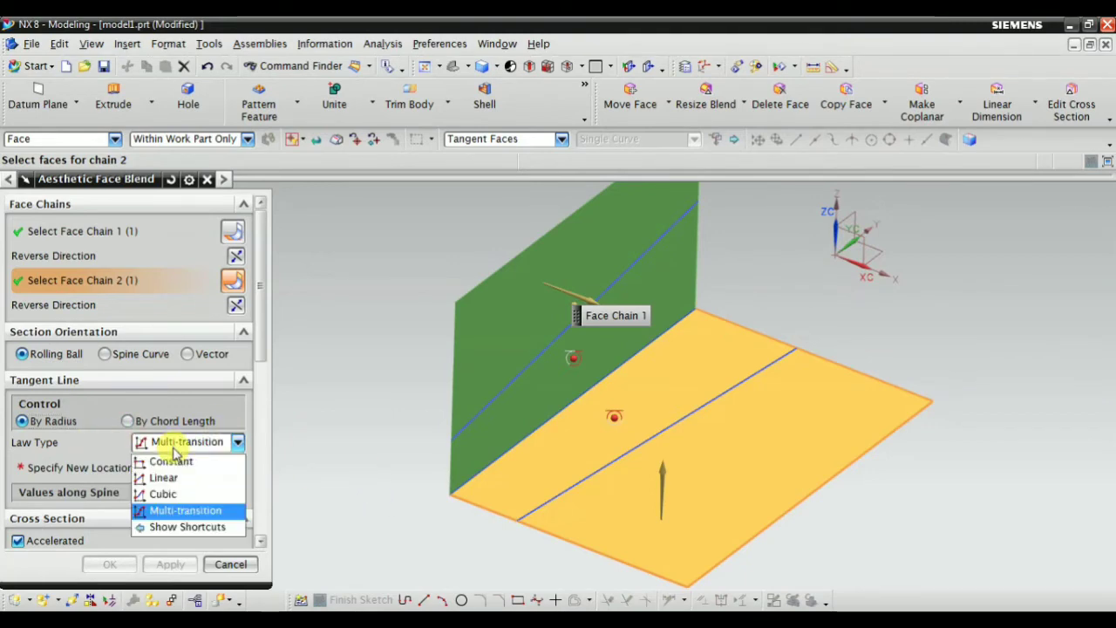
pyautogui.click(175, 455)
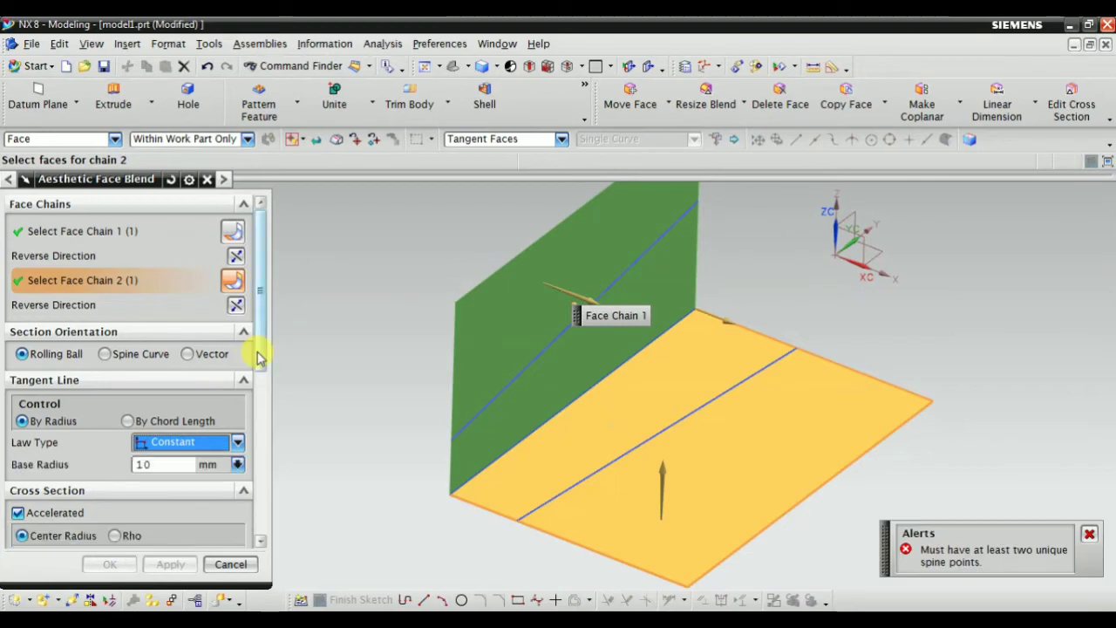
pyautogui.scroll(-2, 427, 446)
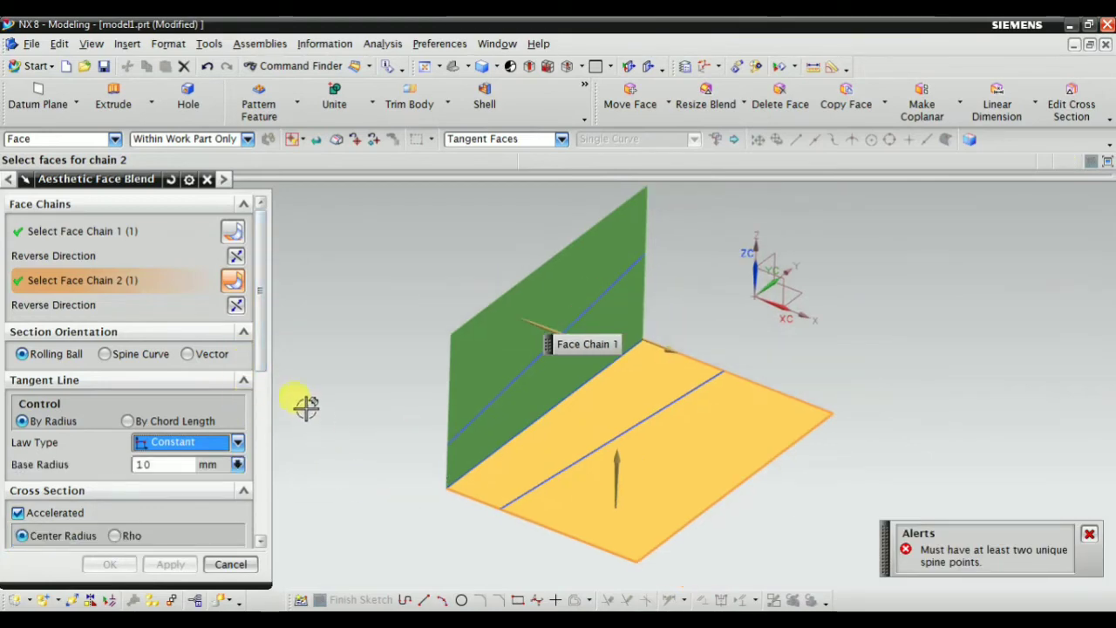
pyautogui.moveTo(258, 332); pyautogui.dragTo(270, 403)
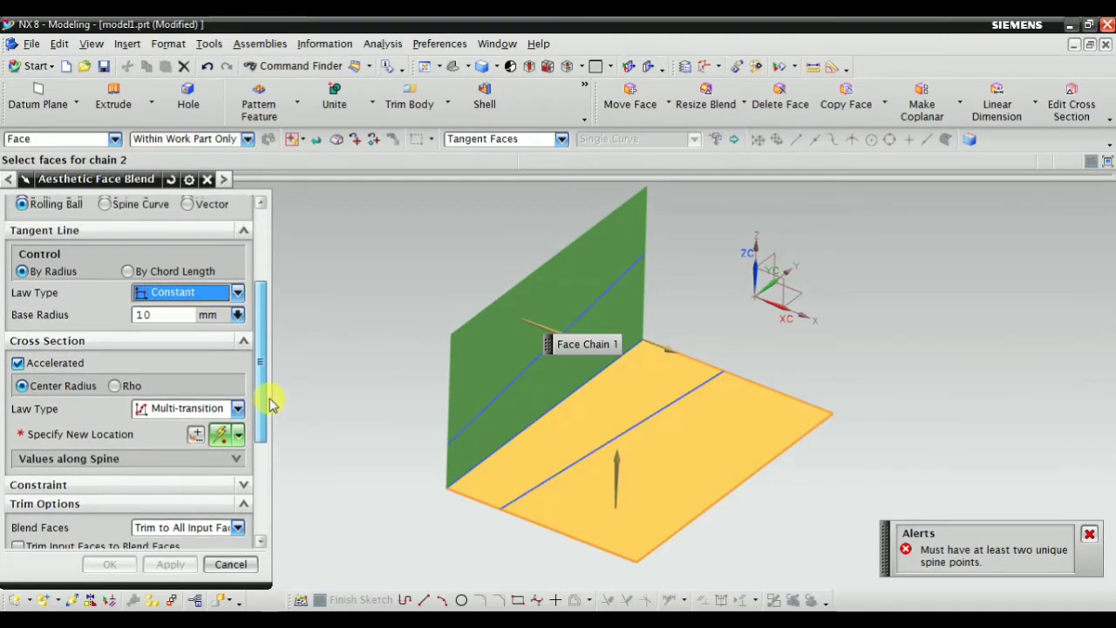
pyautogui.click(169, 314)
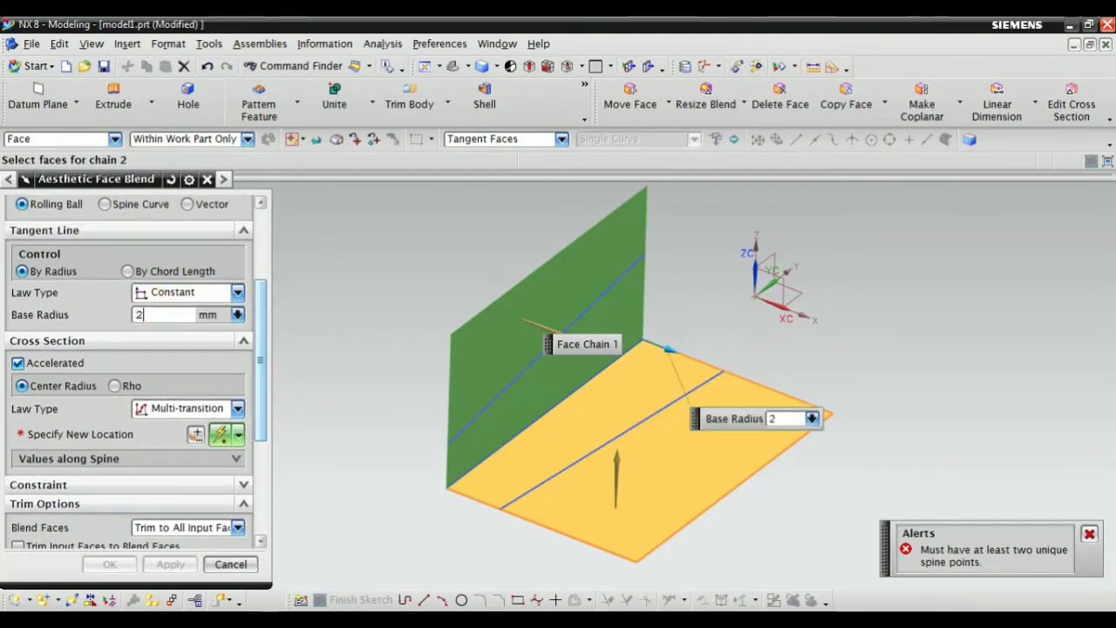
pyautogui.press('Return')
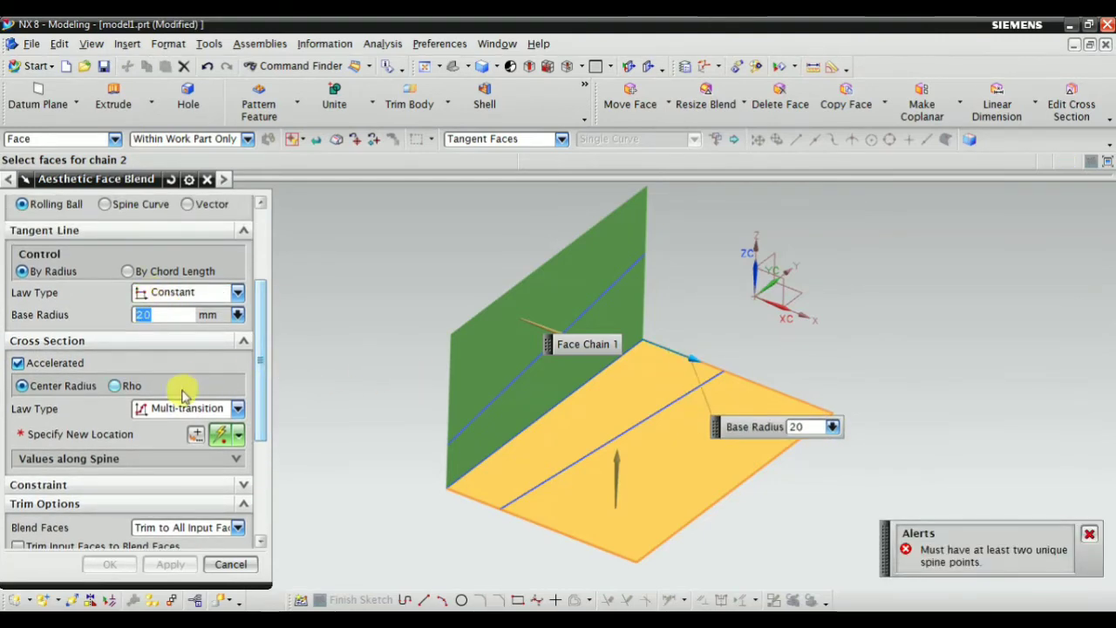
pyautogui.click(50, 363)
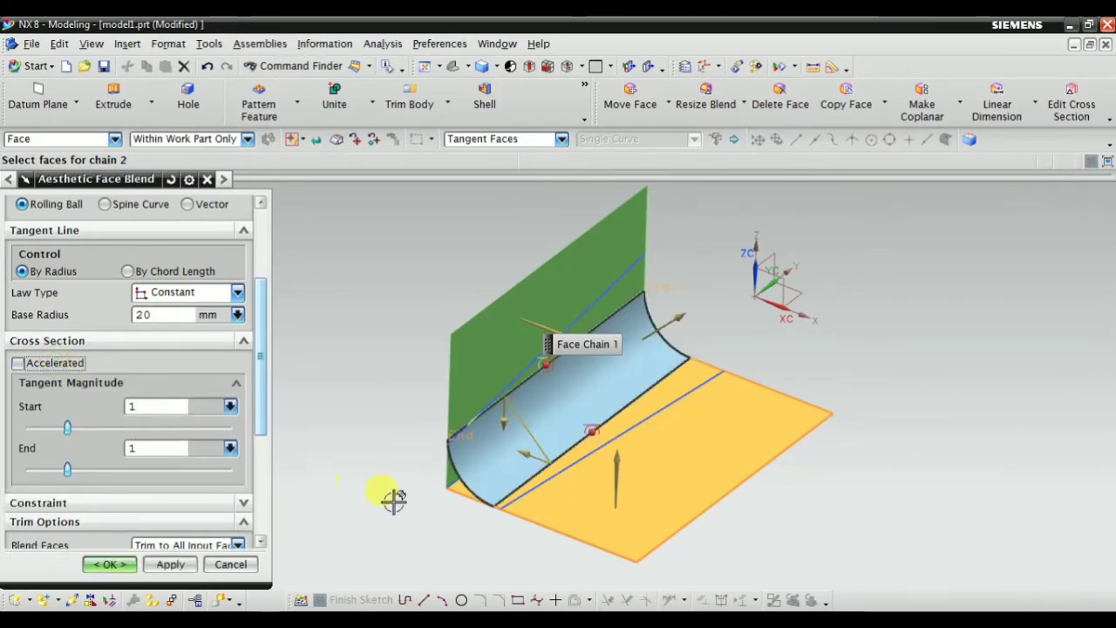
pyautogui.moveTo(394, 498); pyautogui.dragTo(410, 471, button='middle')
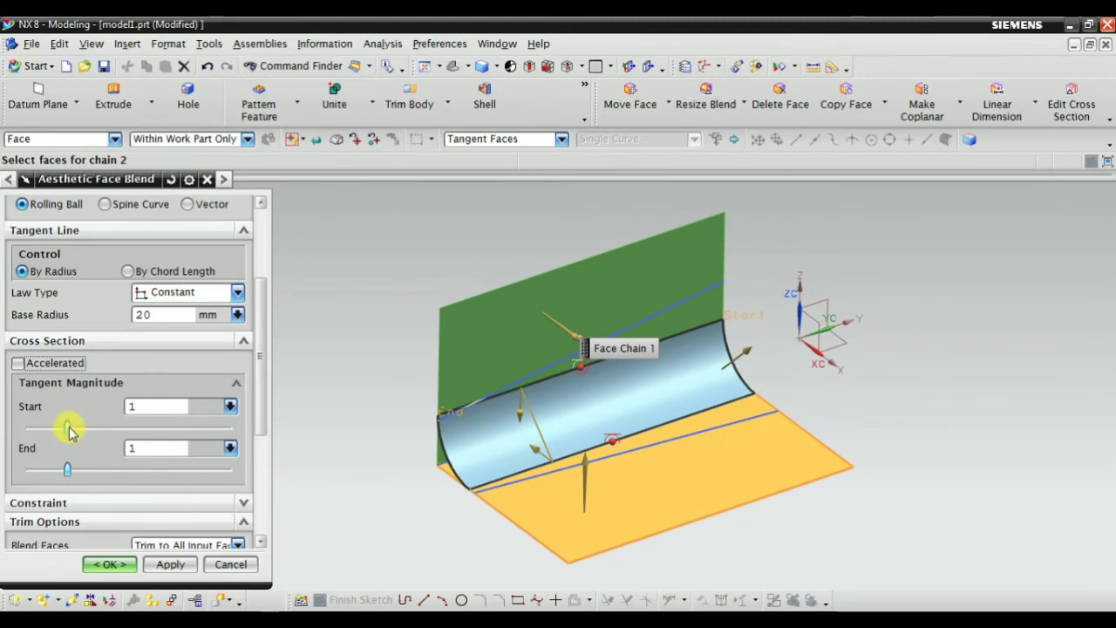
# Try a start tangent magnitude of 1.11 for the cross section and restore it to 1
pyautogui.moveTo(70, 431)
pyautogui.mouseDown()
pyautogui.moveTo(157, 429)
pyautogui.moveTo(40, 430)
pyautogui.moveTo(87, 430)
pyautogui.moveTo(77, 433)
pyautogui.mouseUp()
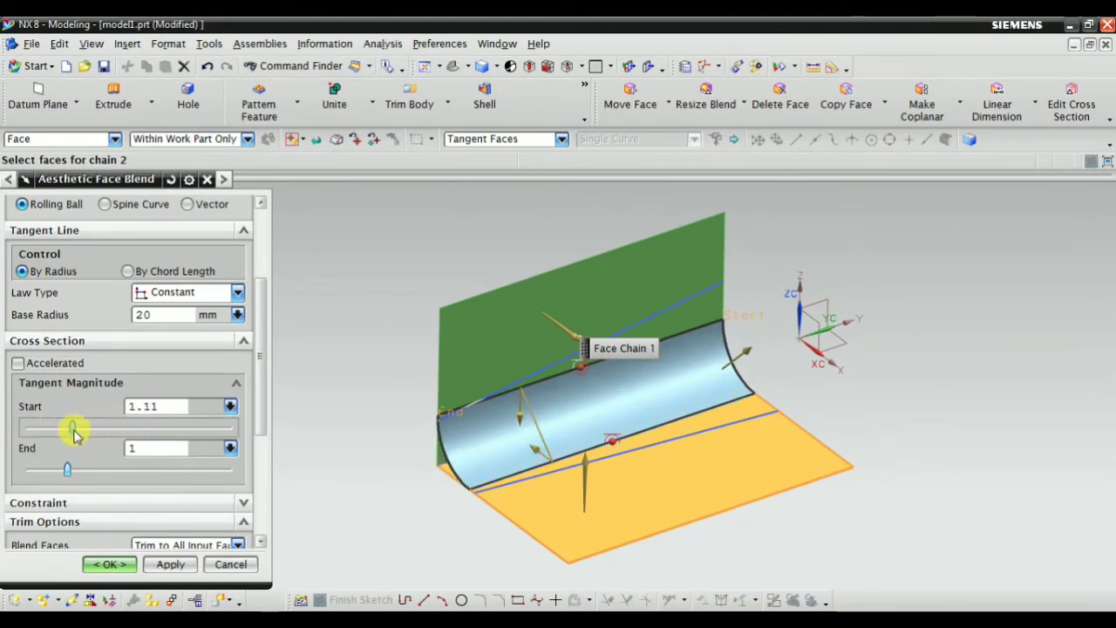
pyautogui.doubleClick(148, 408)
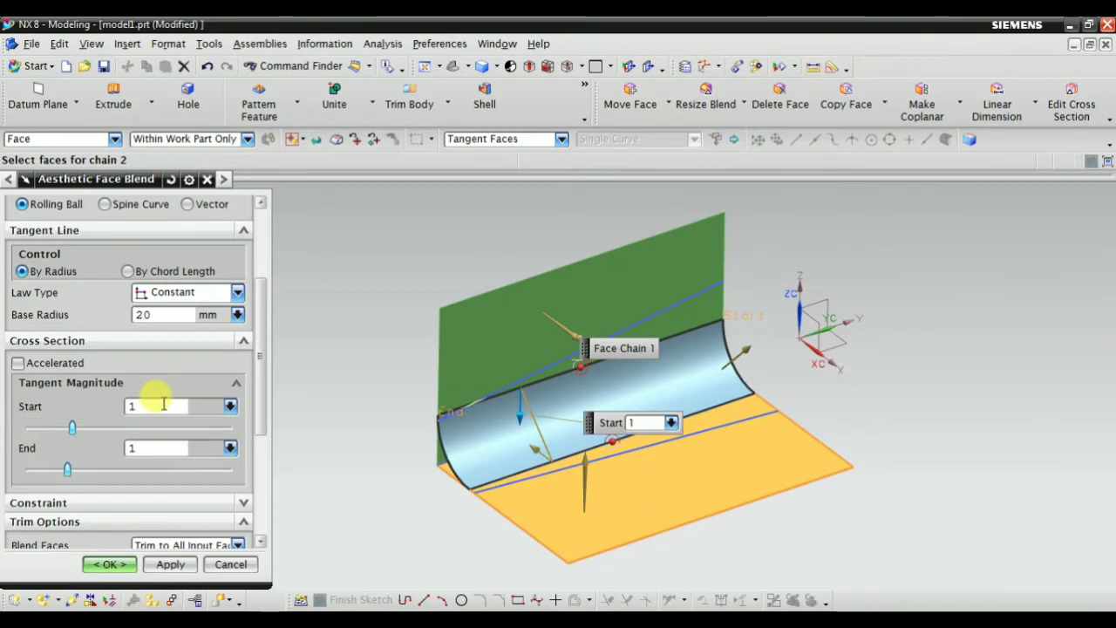
pyautogui.write('1')
pyautogui.press('Return')
# Change the tangent line law type to Linear and set Base Radius 1 to 15 mm
pyautogui.click(174, 293)
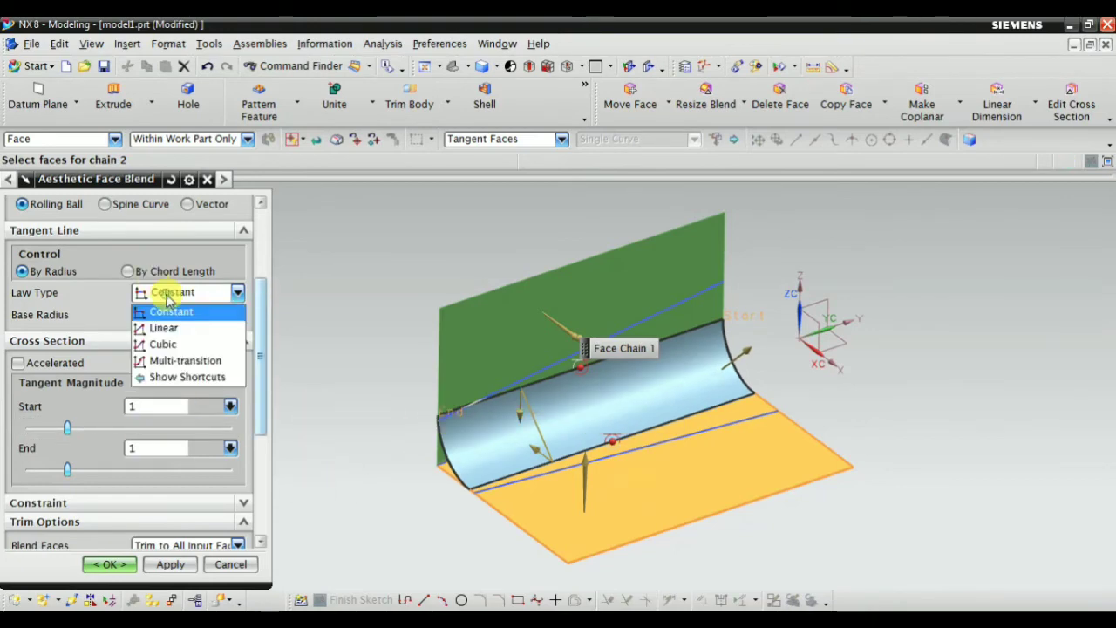
pyautogui.click(171, 325)
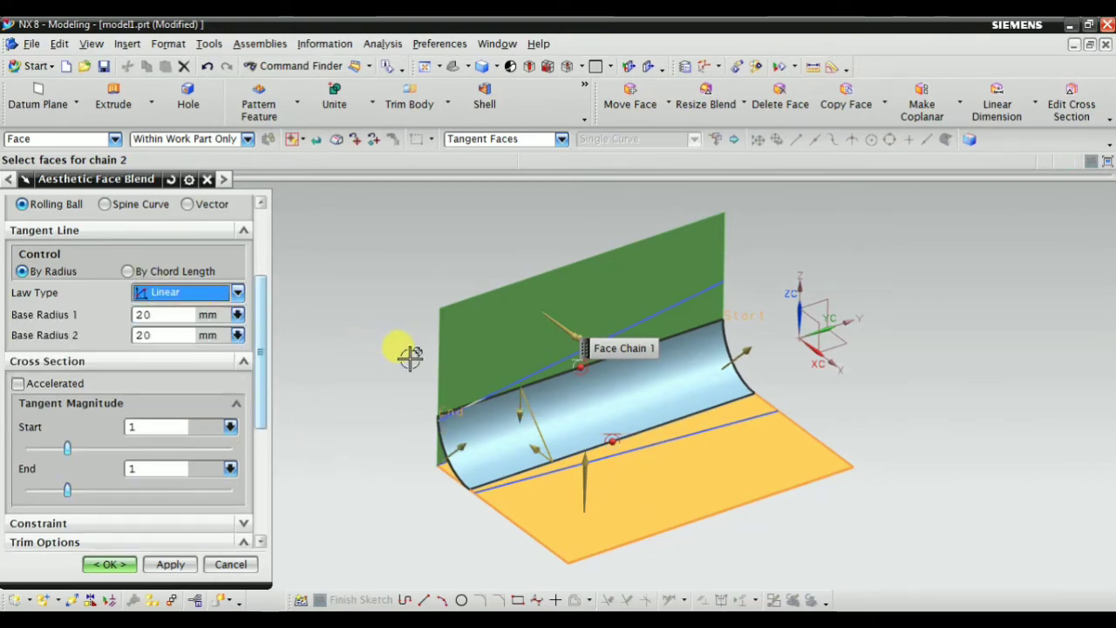
pyautogui.doubleClick(172, 319)
pyautogui.write('15')
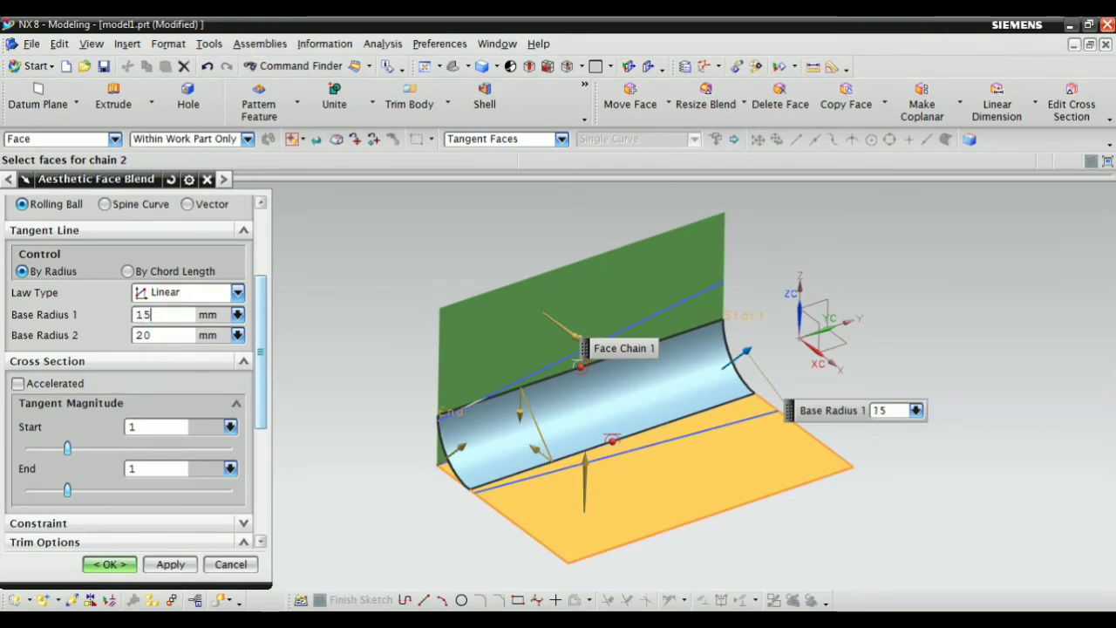
pyautogui.press('Return')
pyautogui.moveTo(444, 497); pyautogui.dragTo(392, 478, button='middle')
# Set Base Radius 1 of the linear law to 10 mm
pyautogui.write('1')
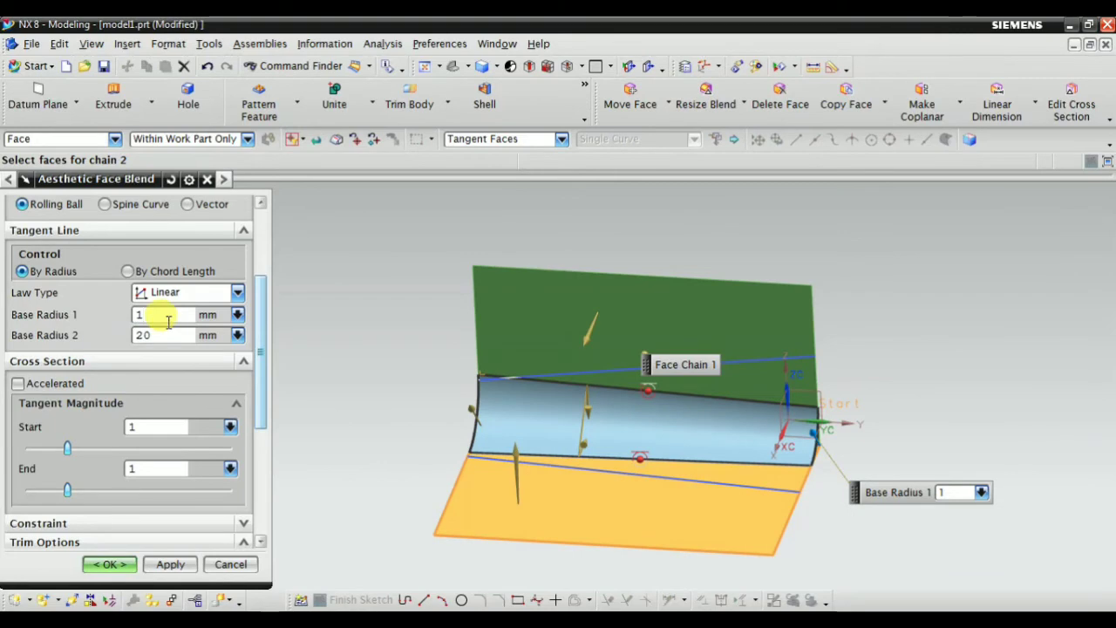
pyautogui.write('0')
pyautogui.press('Return')
pyautogui.moveTo(532, 461); pyautogui.dragTo(393, 478, button='middle')
# Examine the blend's degree and output settings, and preview the untrimmed result before returning to the editable state
pyautogui.scroll(-3, 198, 477)
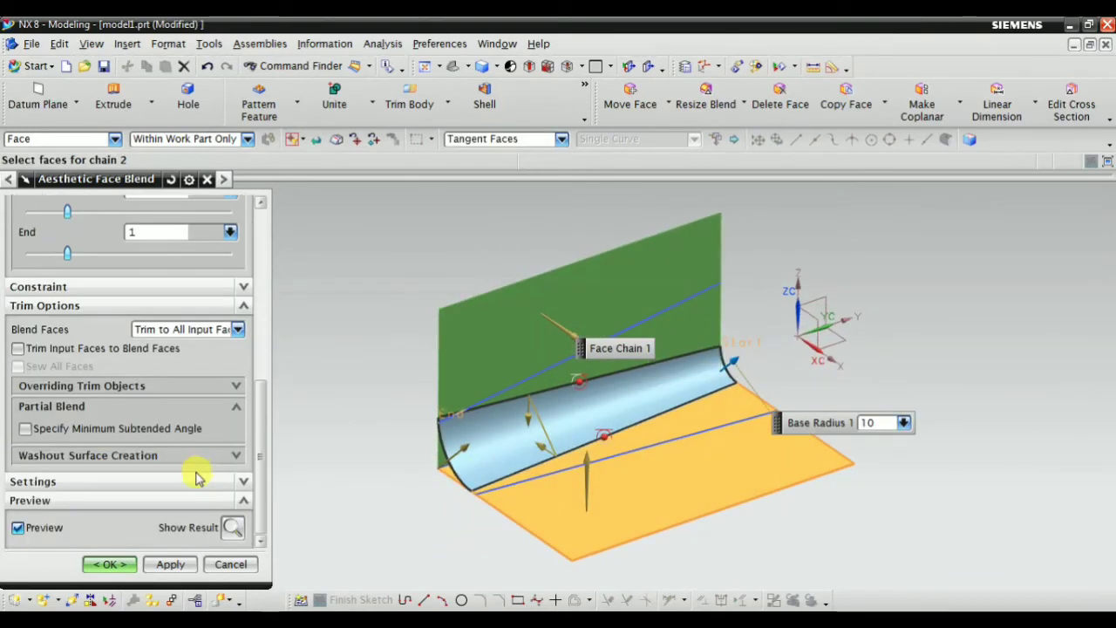
pyautogui.click(108, 482)
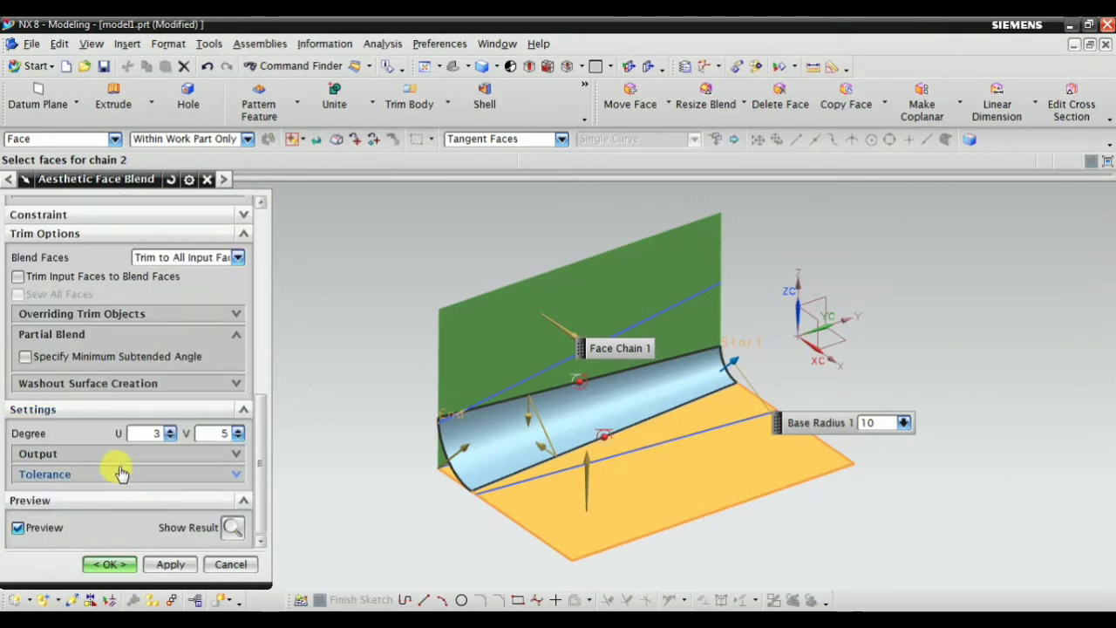
pyautogui.click(126, 455)
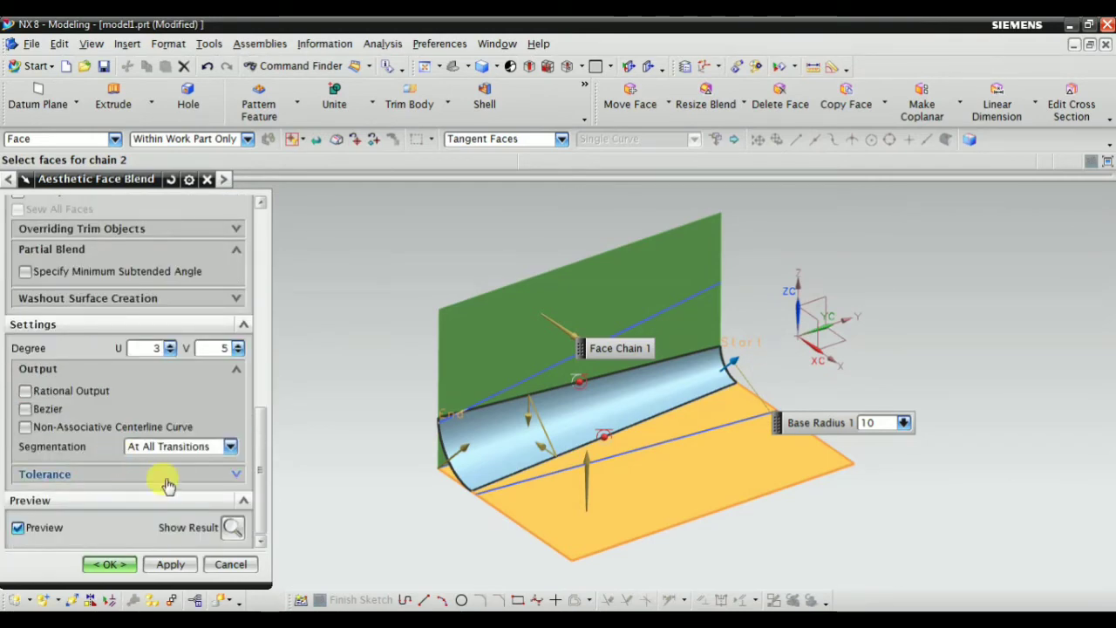
pyautogui.scroll(10, 123, 494)
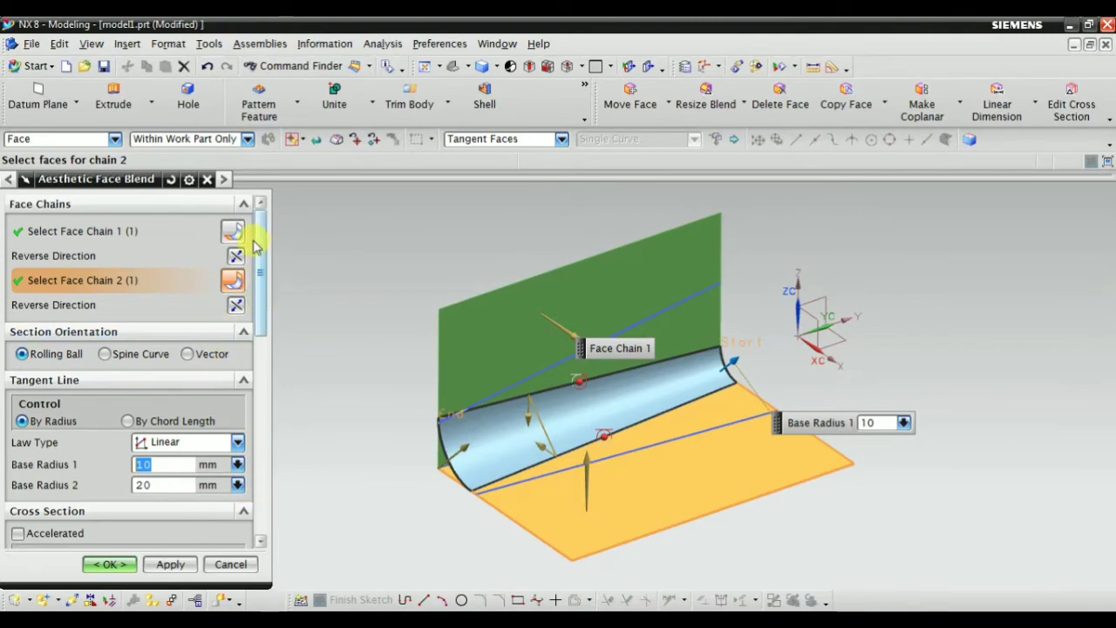
pyautogui.scroll(-10, 232, 533)
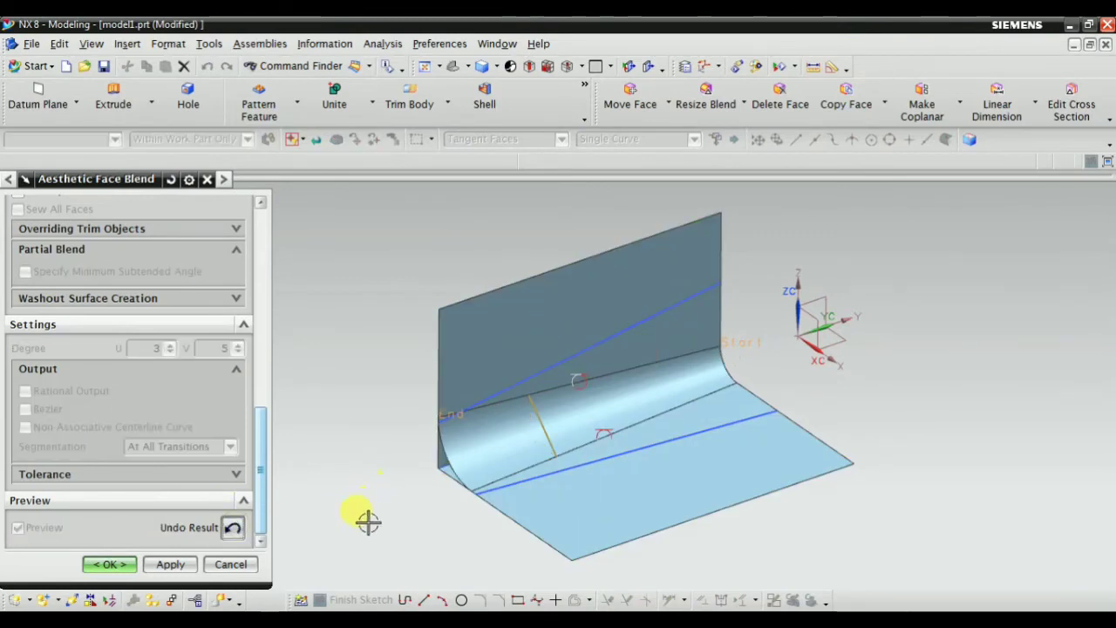
pyautogui.click(233, 528)
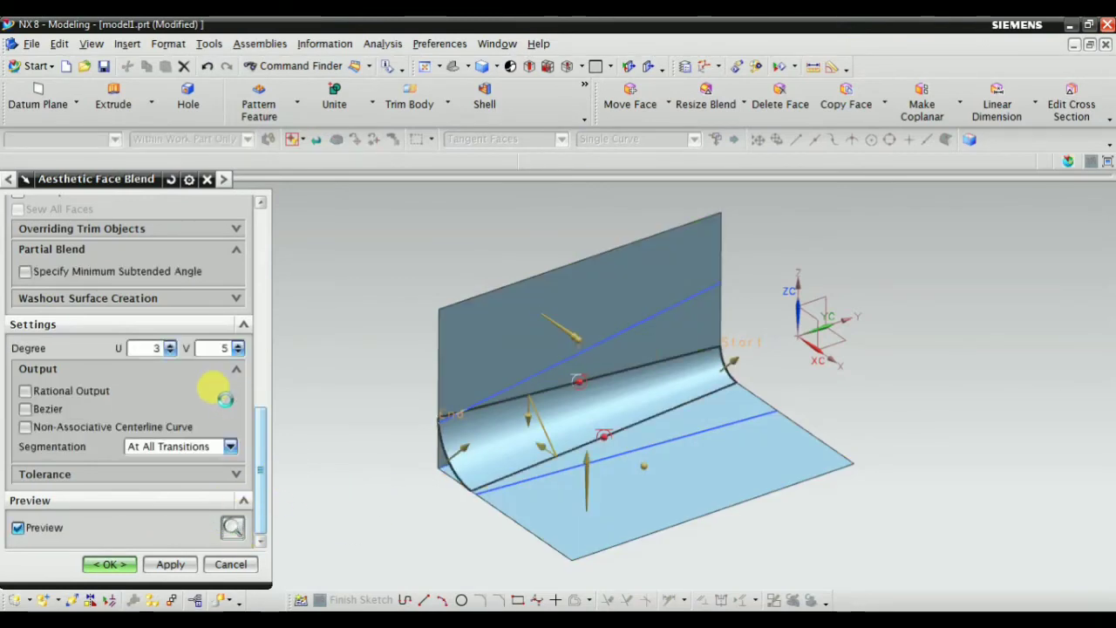
pyautogui.moveTo(257, 423); pyautogui.dragTo(252, 214)
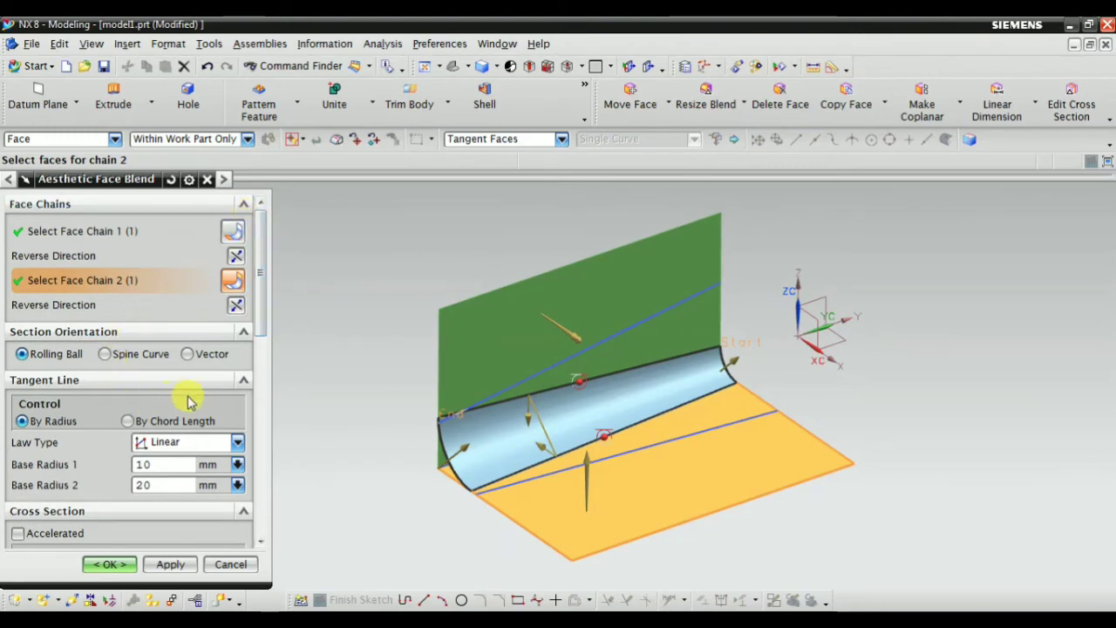
# Show the constraint options, and enable trimming the input faces to the blend faces and sewing all faces
pyautogui.scroll(-5, 252, 419)
pyautogui.click(136, 437)
pyautogui.scroll(-2, 192, 476)
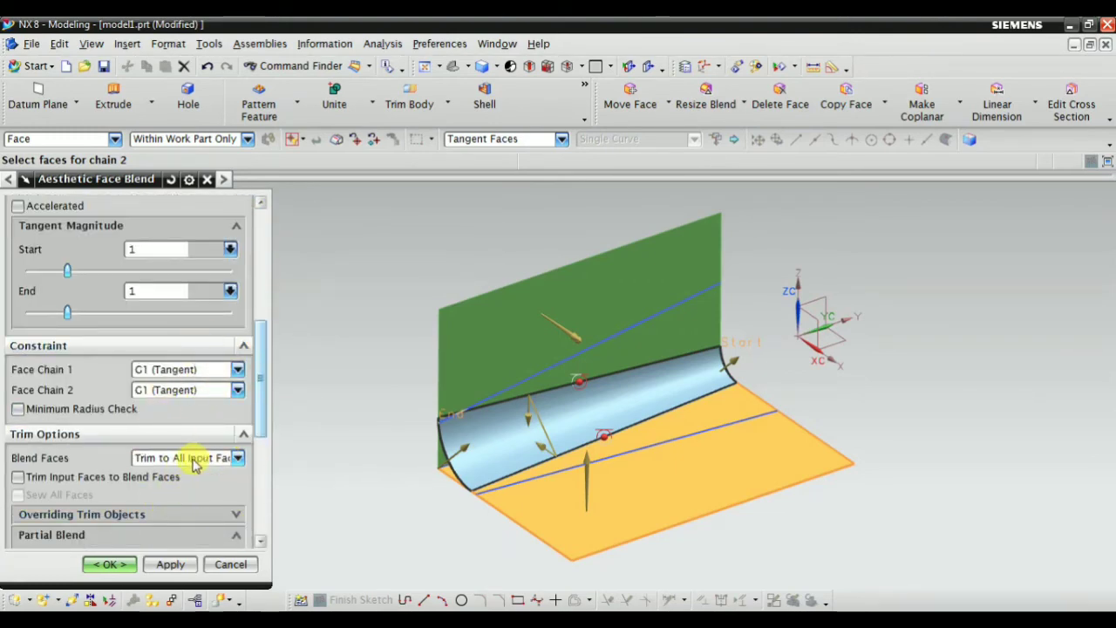
pyautogui.click(54, 476)
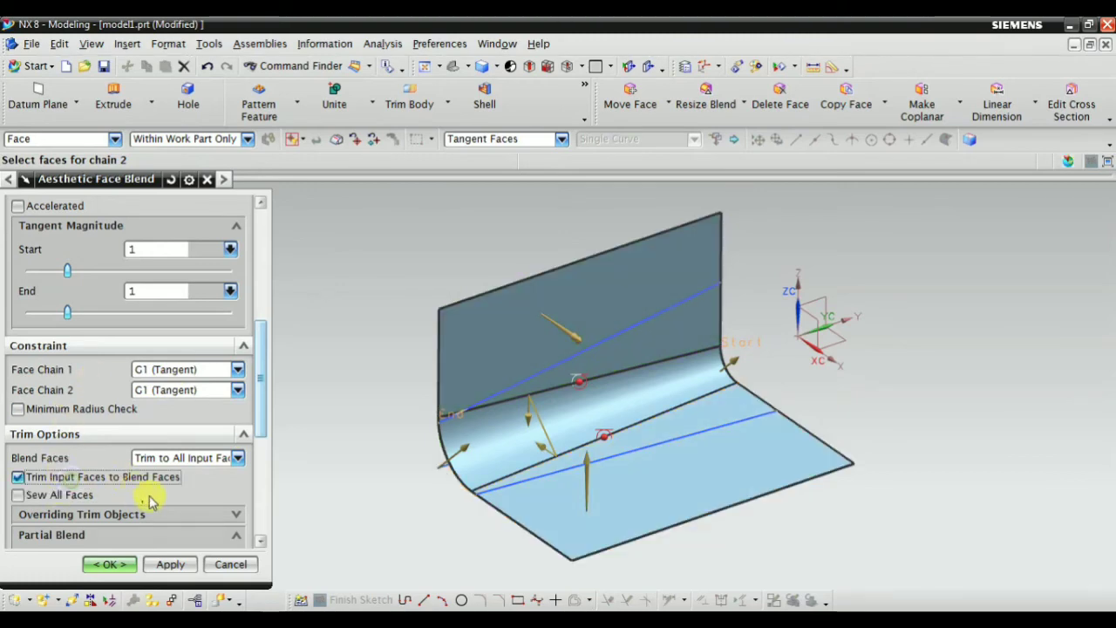
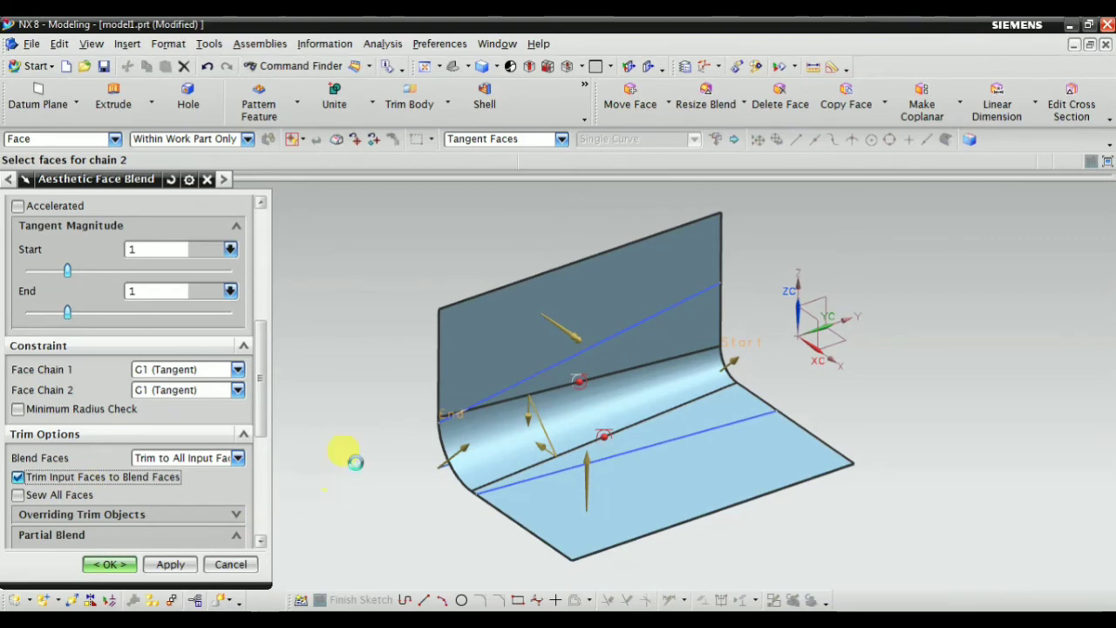
pyautogui.moveTo(348, 457); pyautogui.dragTo(157, 480, button='middle')
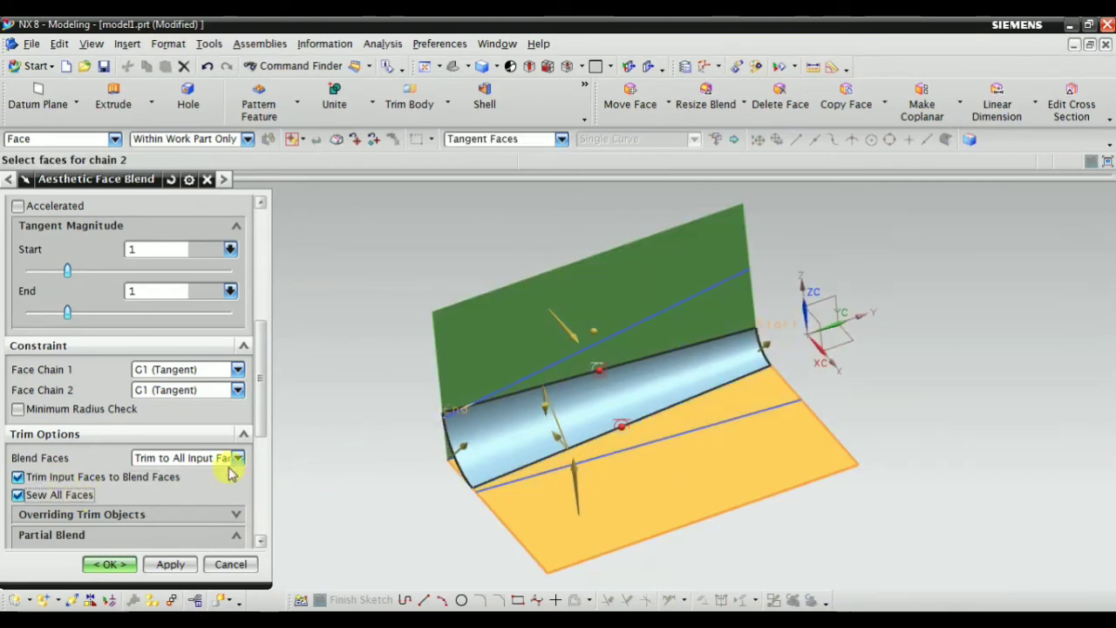
# Preview the trimmed and sewn blend, undo the preview, and create the Aesthetic Face Blend
pyautogui.scroll(-5, 210, 488)
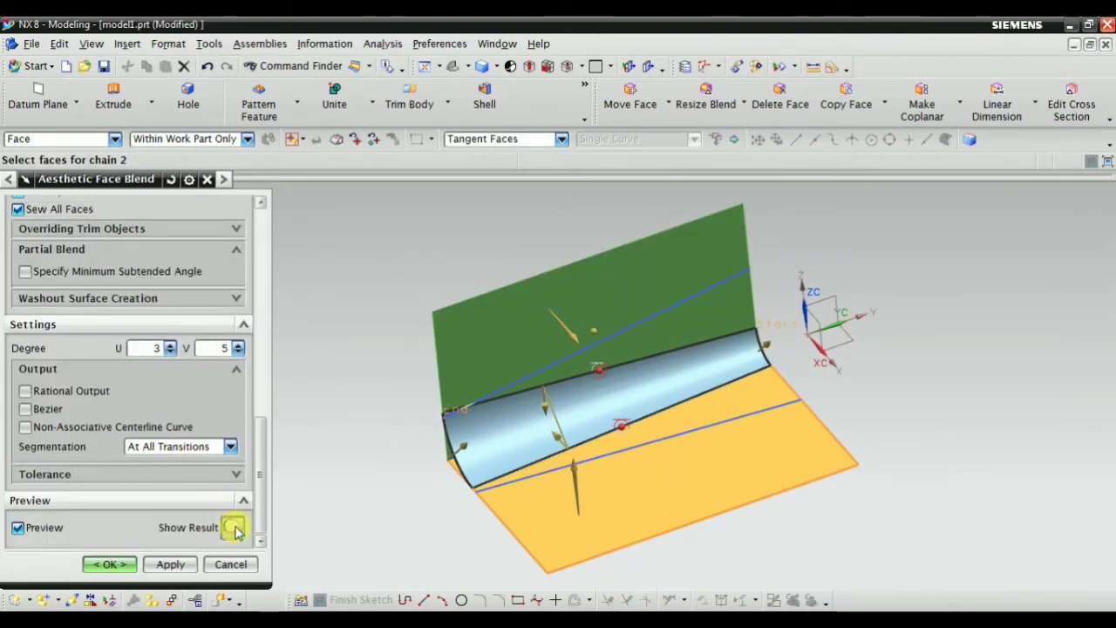
pyautogui.click(232, 527)
pyautogui.moveTo(386, 520); pyautogui.dragTo(264, 533, button='middle')
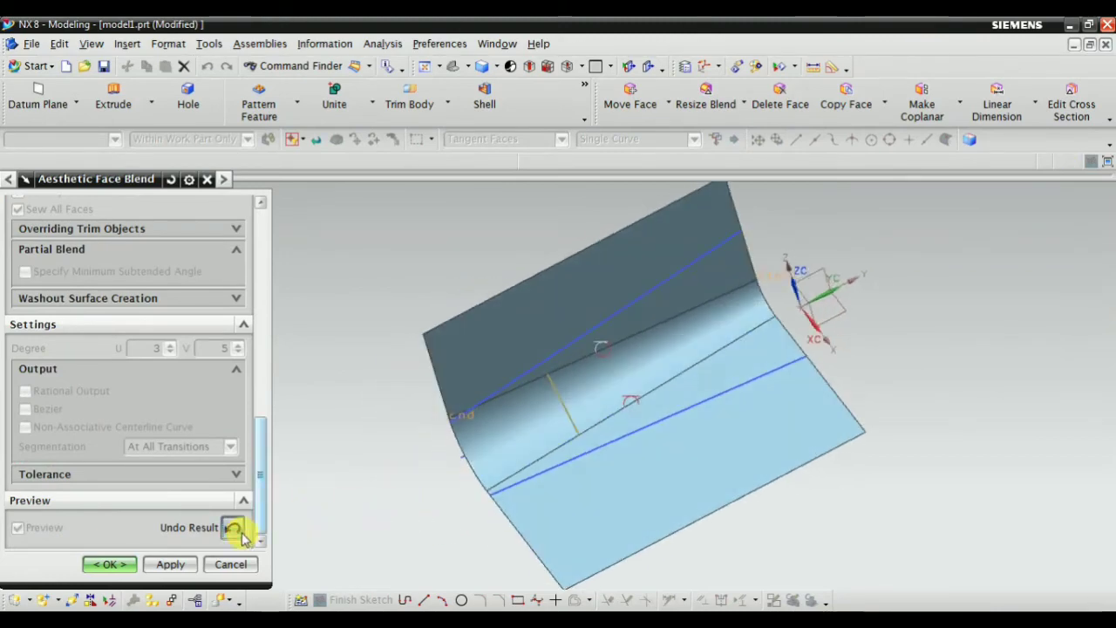
pyautogui.click(234, 529)
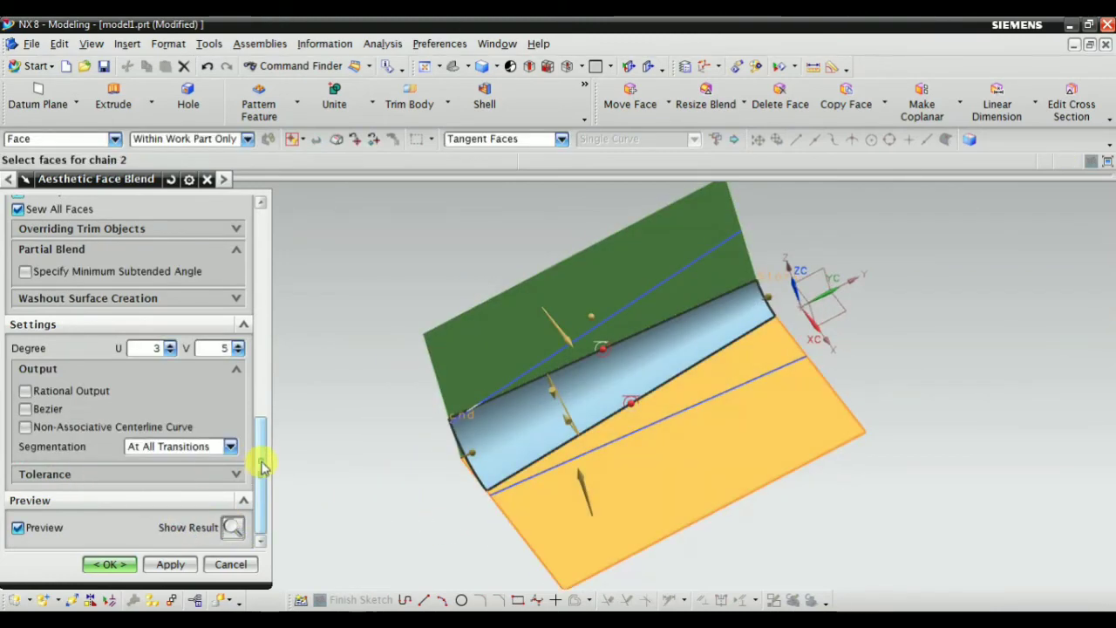
pyautogui.moveTo(264, 466); pyautogui.dragTo(247, 250)
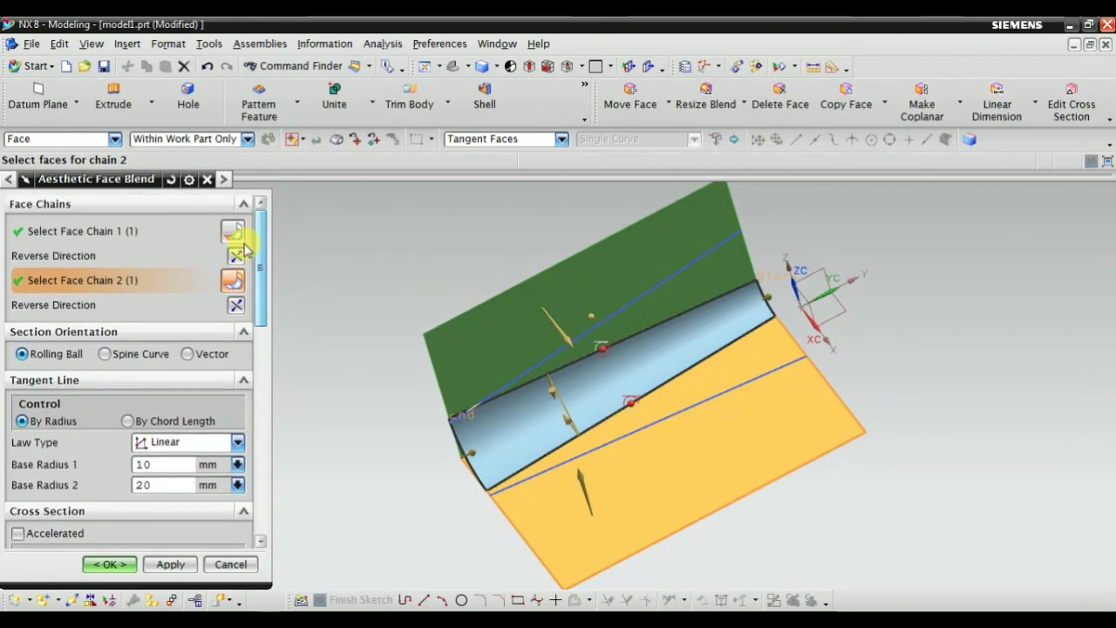
pyautogui.moveTo(305, 468); pyautogui.dragTo(17, 380, button='middle')
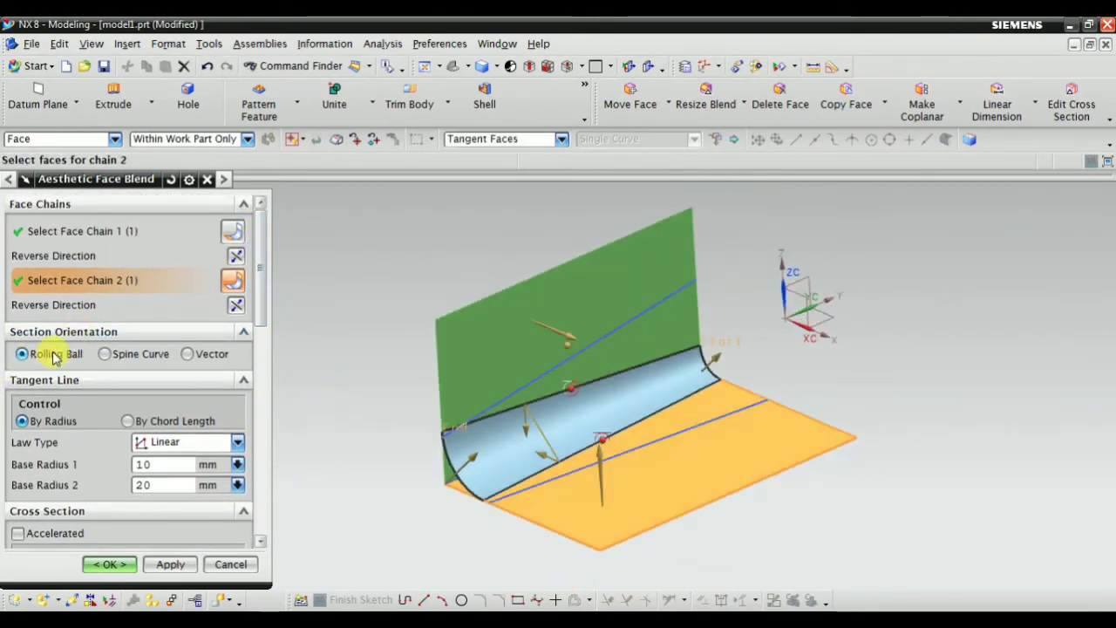
pyautogui.click(171, 564)
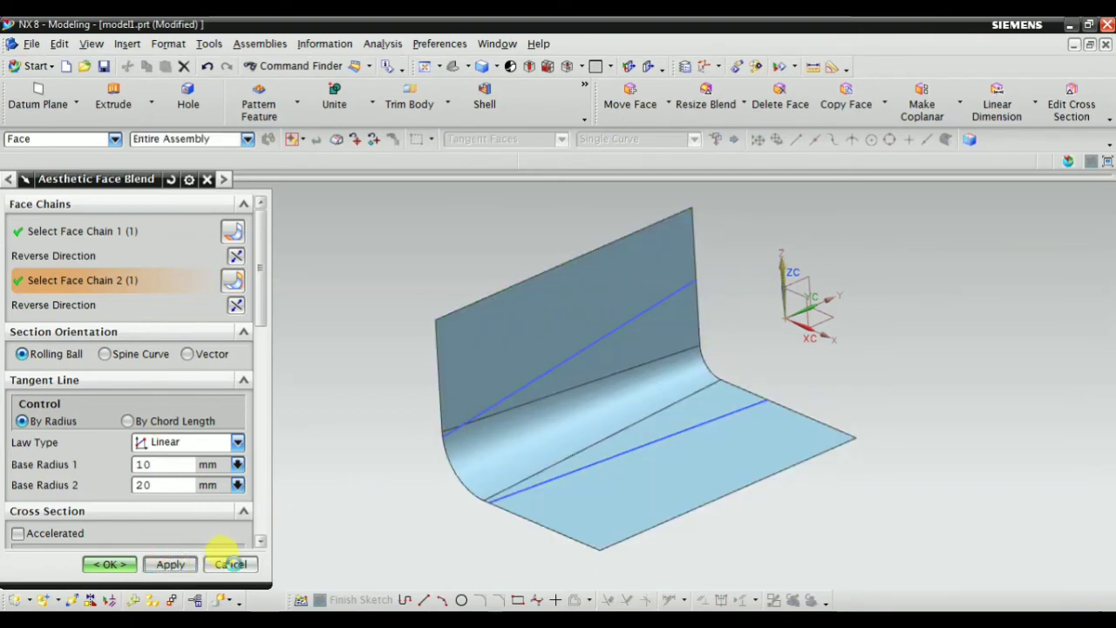
pyautogui.click(231, 564)
# Delete the Aesthetic Face Blend feature from the model history
pyautogui.click(13, 264)
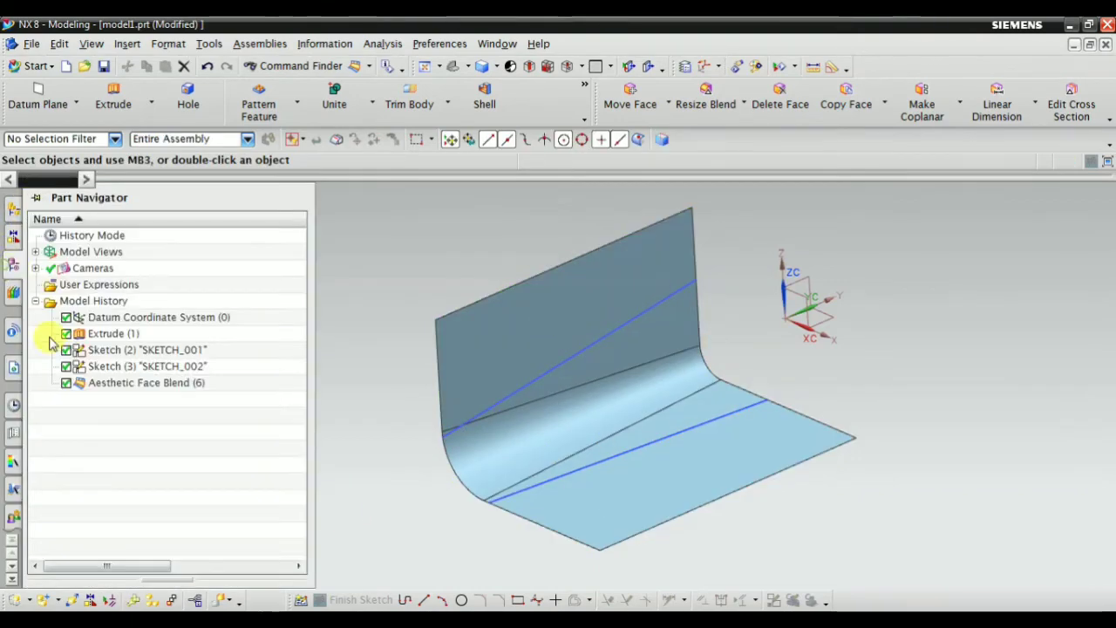
pyautogui.click(145, 384)
pyautogui.rightClick(146, 385)
pyautogui.click(193, 292)
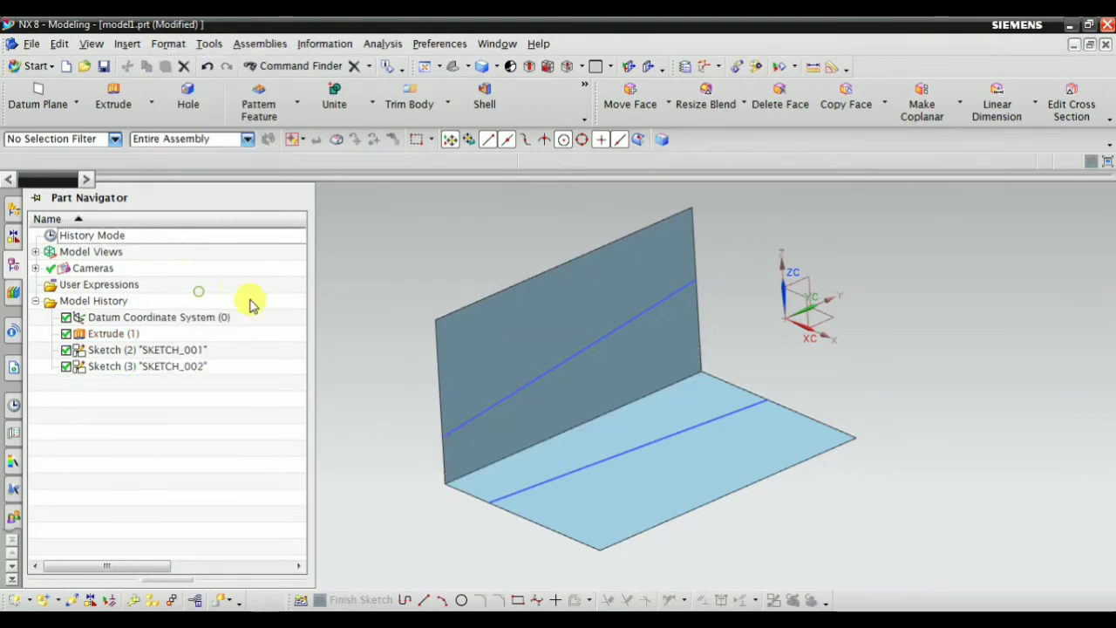
# Start an Aesthetic Face Blend with the vertical face as face chain 1 and the horizontal face as face chain 2
pyautogui.click(128, 43)
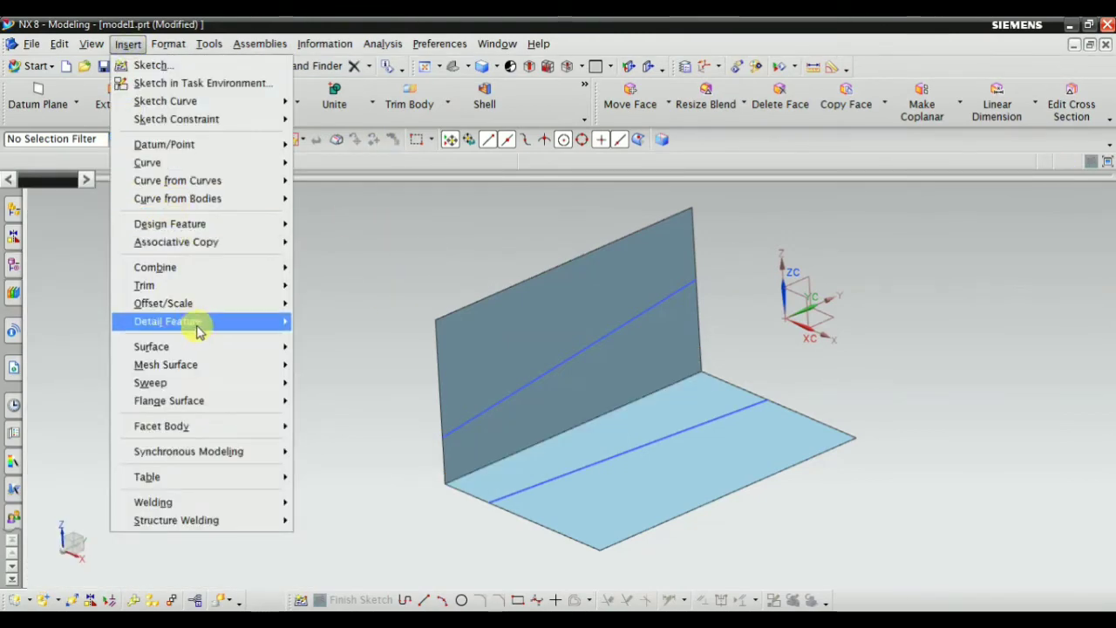
pyautogui.moveTo(187, 321)
pyautogui.click(362, 396)
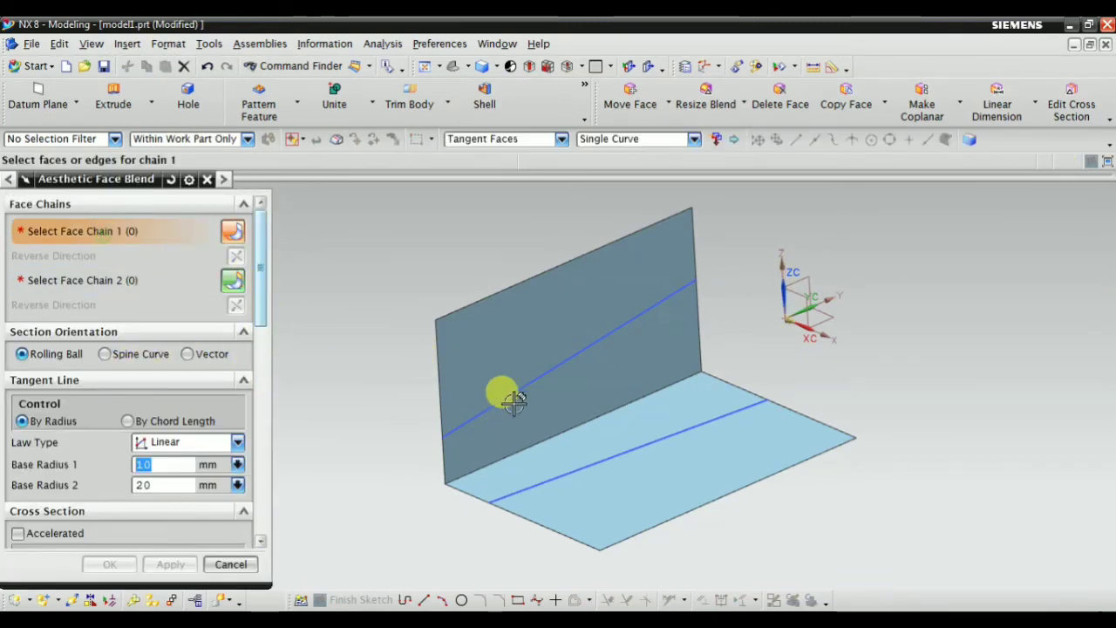
pyautogui.click(506, 327)
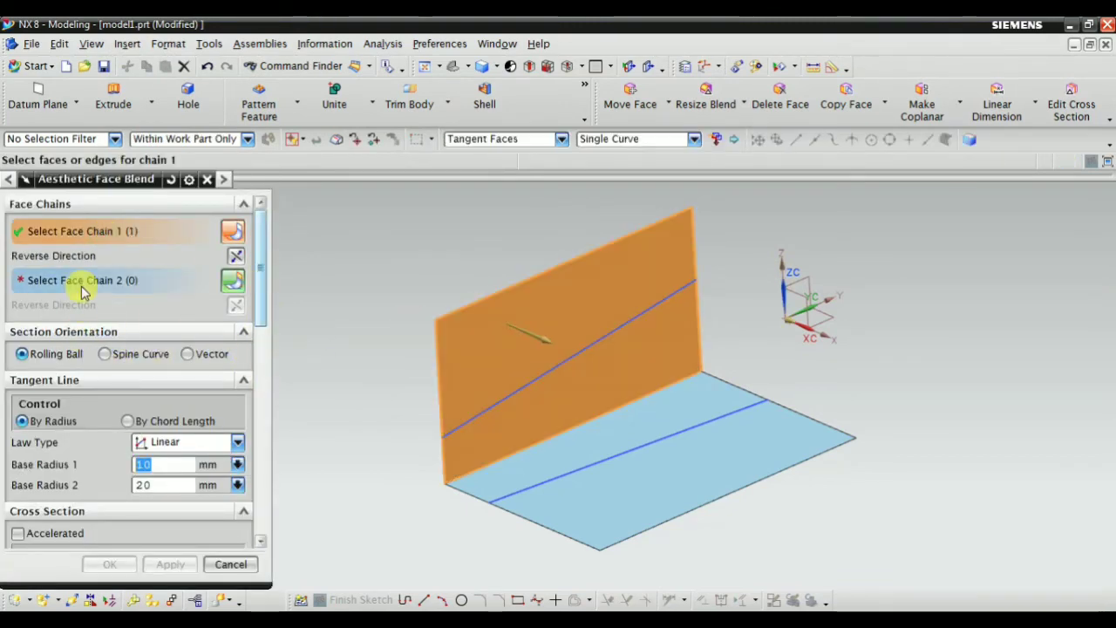
pyautogui.click(634, 479)
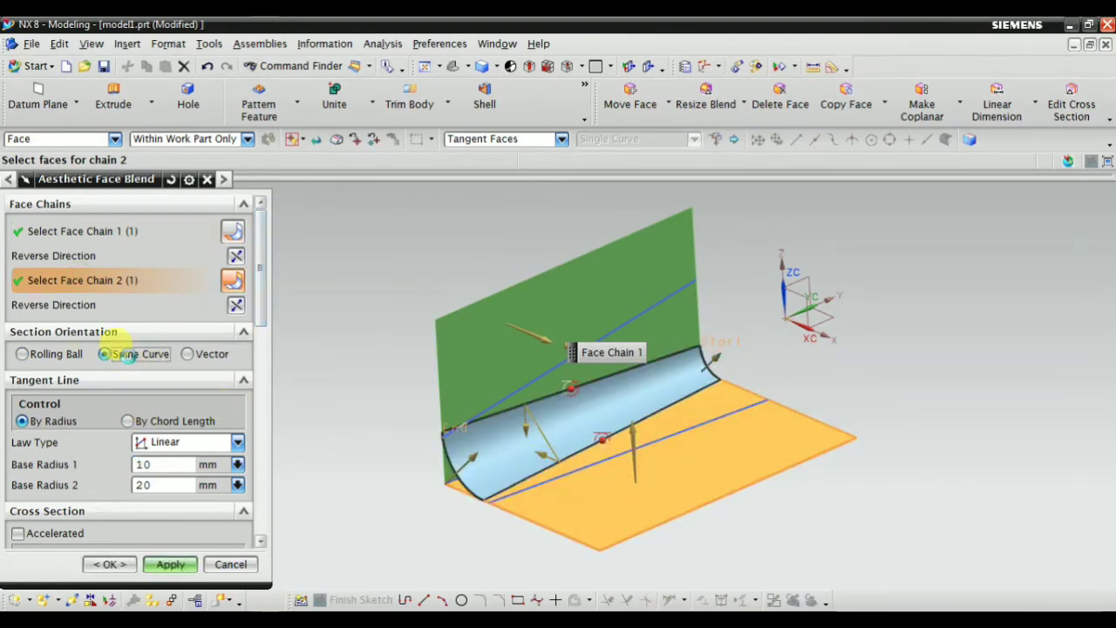
# Orient the section by a spine curve, trying the faces' shared edge and replacing it with the sketch line on the horizontal face
pyautogui.click(106, 354)
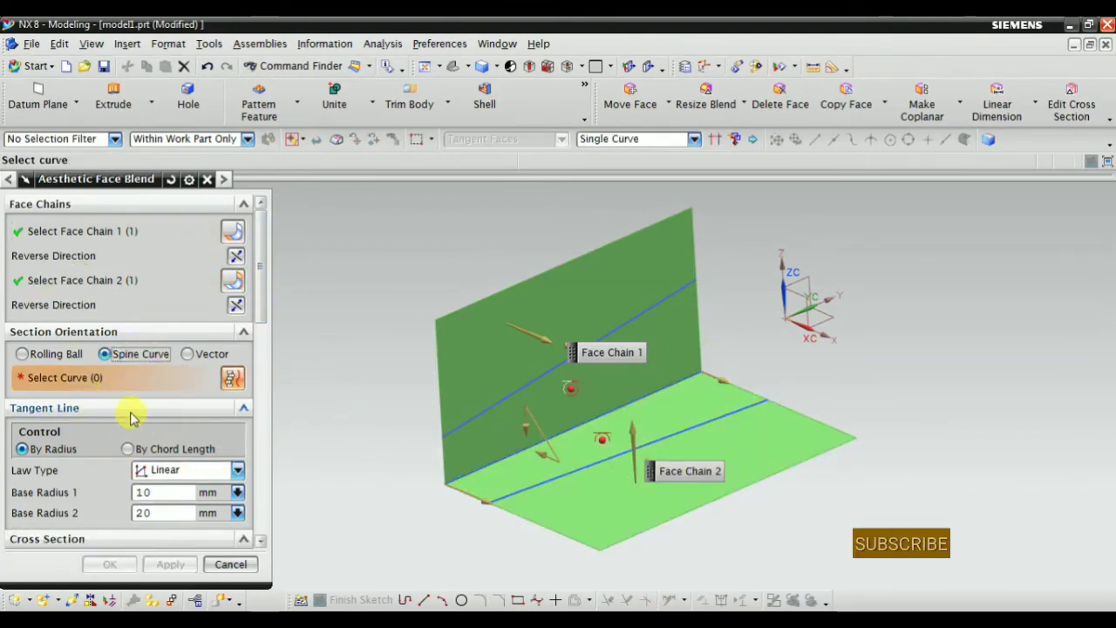
pyautogui.click(502, 443)
pyautogui.scroll(2, 558, 485)
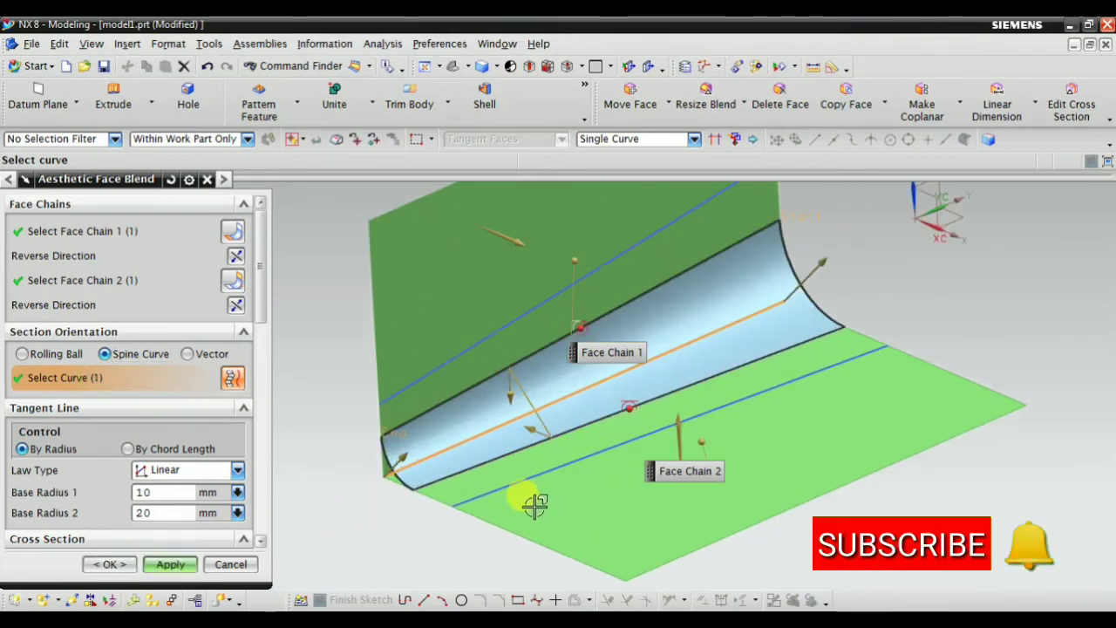
pyautogui.scroll(-1, 533, 506)
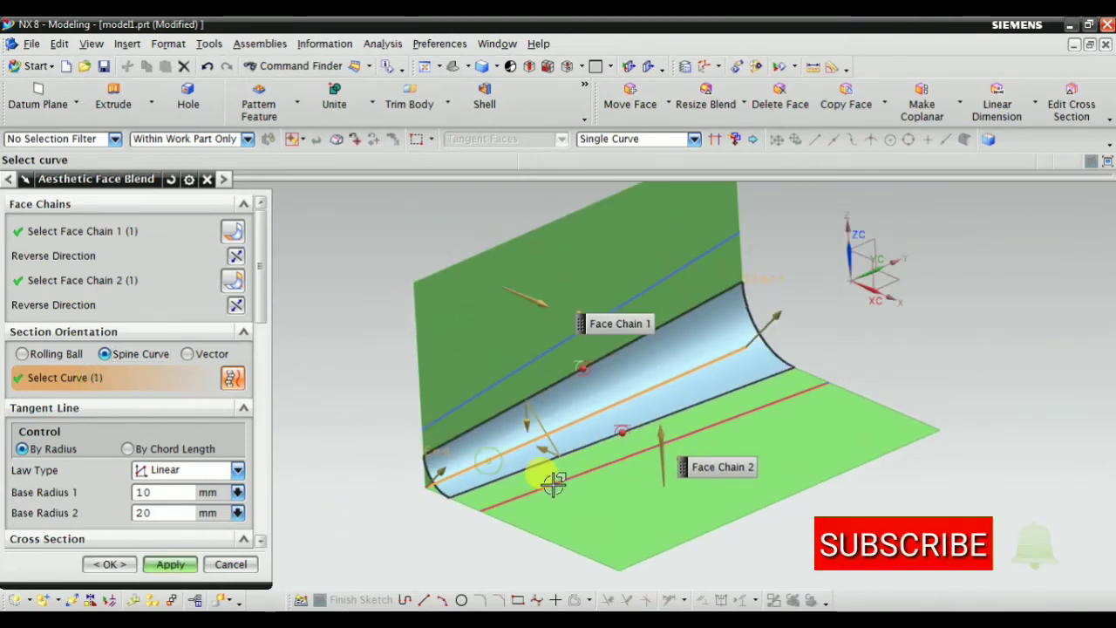
pyautogui.keyDown('shift'); pyautogui.click(489, 457); pyautogui.keyUp('shift')
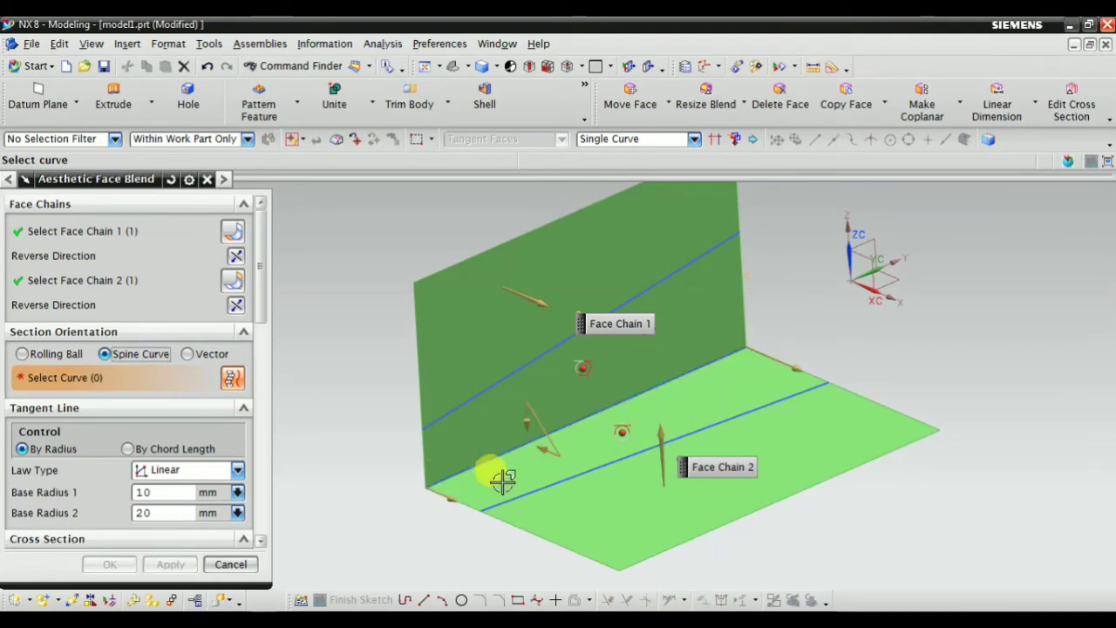
pyautogui.click(511, 497)
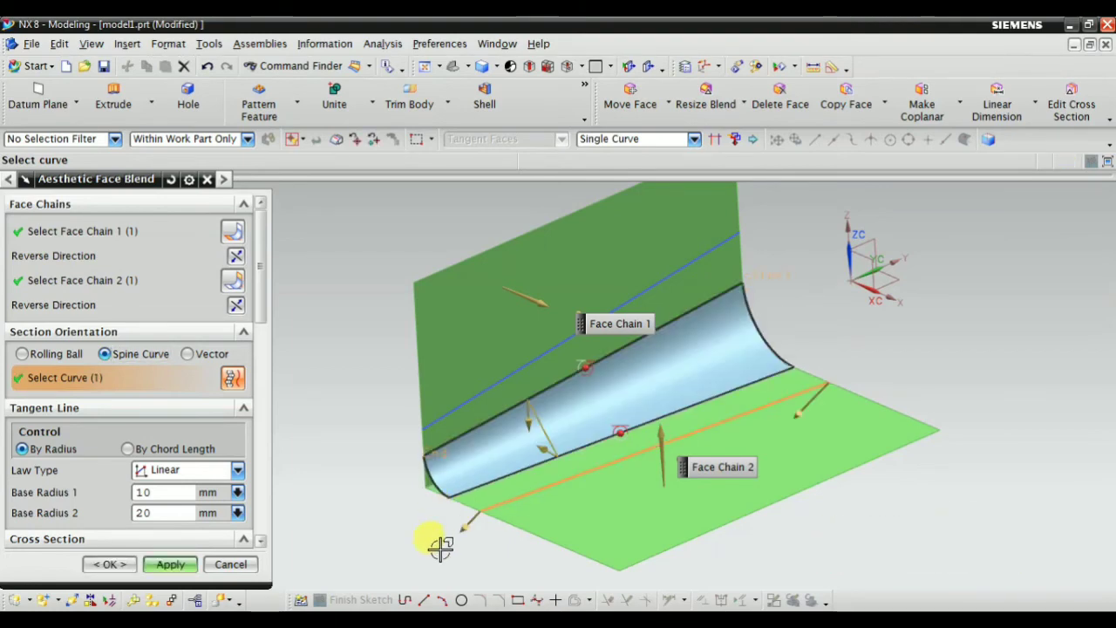
pyautogui.moveTo(439, 543)
pyautogui.mouseDown(button='middle')
pyautogui.moveTo(508, 504)
pyautogui.moveTo(440, 529)
pyautogui.mouseUp(button='middle')
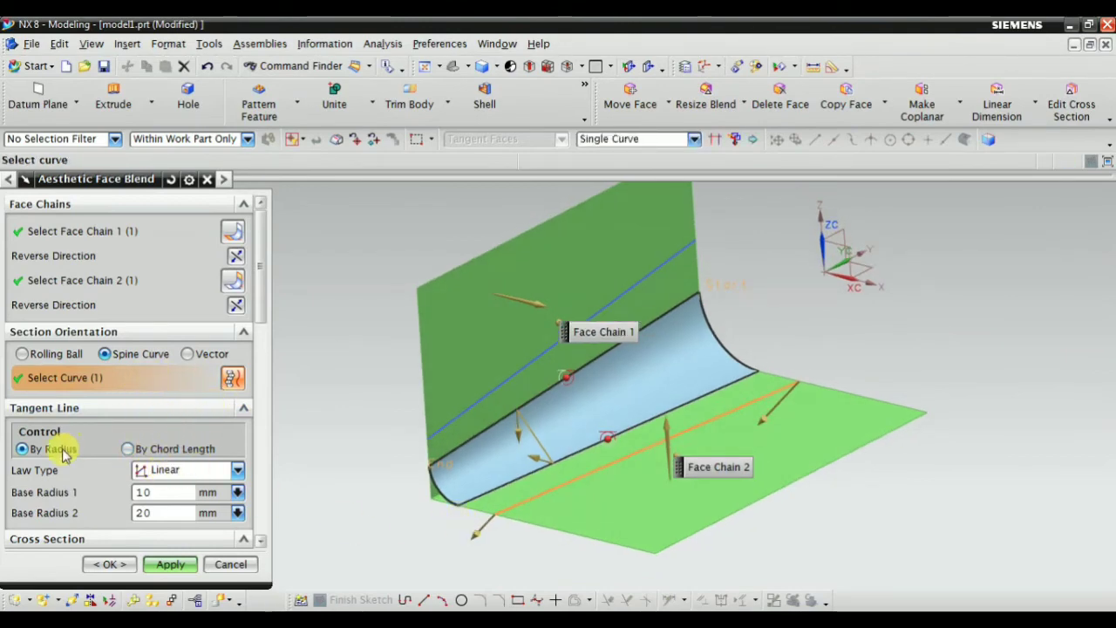
# Control the tangent line by chord length, with a constant chord length of 10 mm
pyautogui.click(166, 450)
pyautogui.moveTo(382, 520); pyautogui.dragTo(361, 442, button='middle')
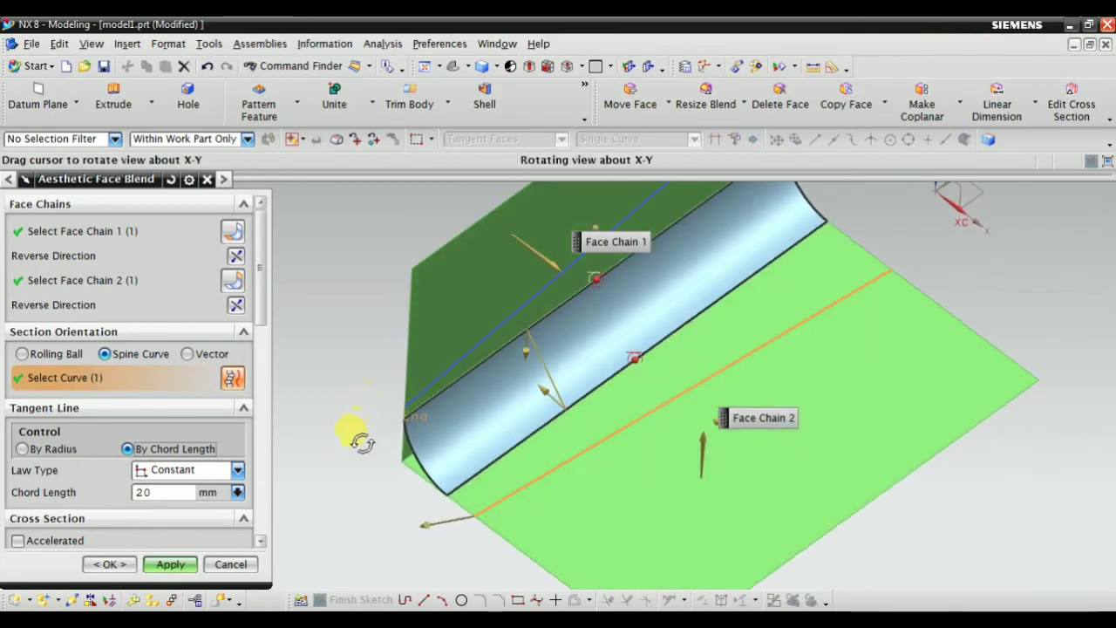
pyautogui.doubleClick(160, 491)
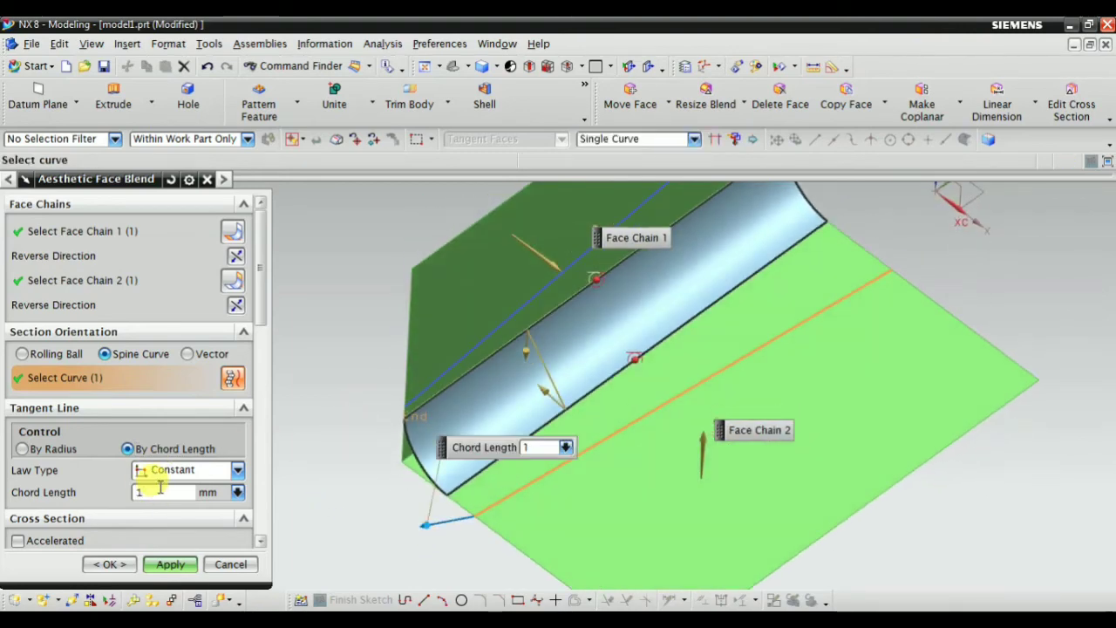
pyautogui.moveTo(376, 486); pyautogui.dragTo(366, 464, button='middle')
# Try the Cubic law type with Chord Length 1 set to 30 mm, and compare it with the Linear law type
pyautogui.click(175, 471)
pyautogui.click(164, 506)
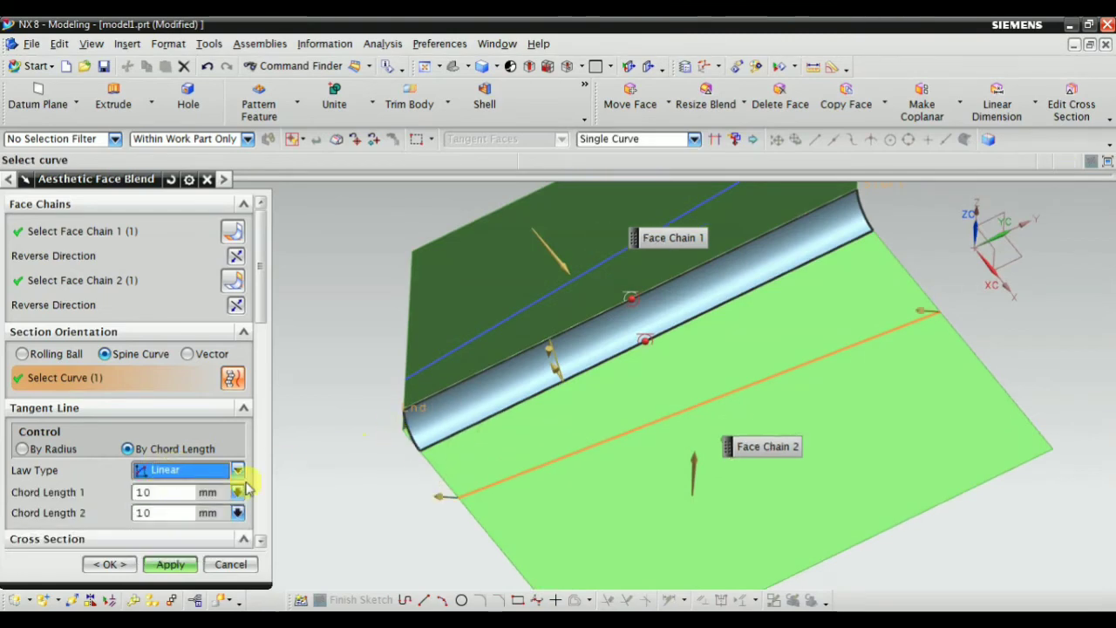
pyautogui.click(209, 471)
pyautogui.click(163, 521)
pyautogui.doubleClick(159, 492)
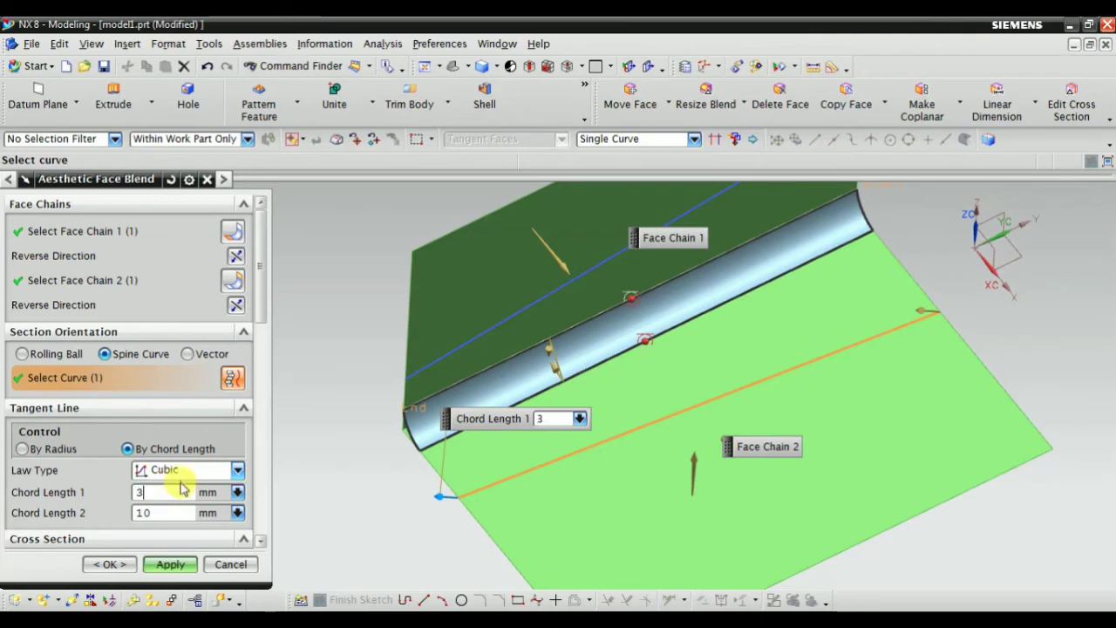
pyautogui.press('Return')
pyautogui.moveTo(368, 401)
pyautogui.mouseDown(button='middle')
pyautogui.moveTo(369, 438)
pyautogui.moveTo(363, 428)
pyautogui.moveTo(379, 417)
pyautogui.mouseUp(button='middle')
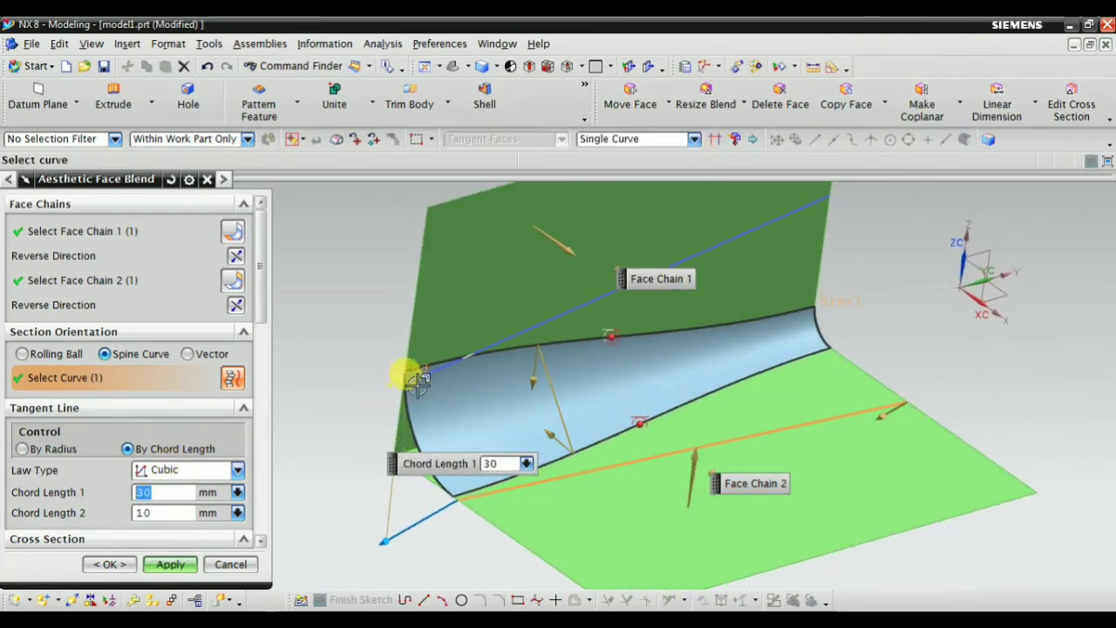
pyautogui.click(155, 476)
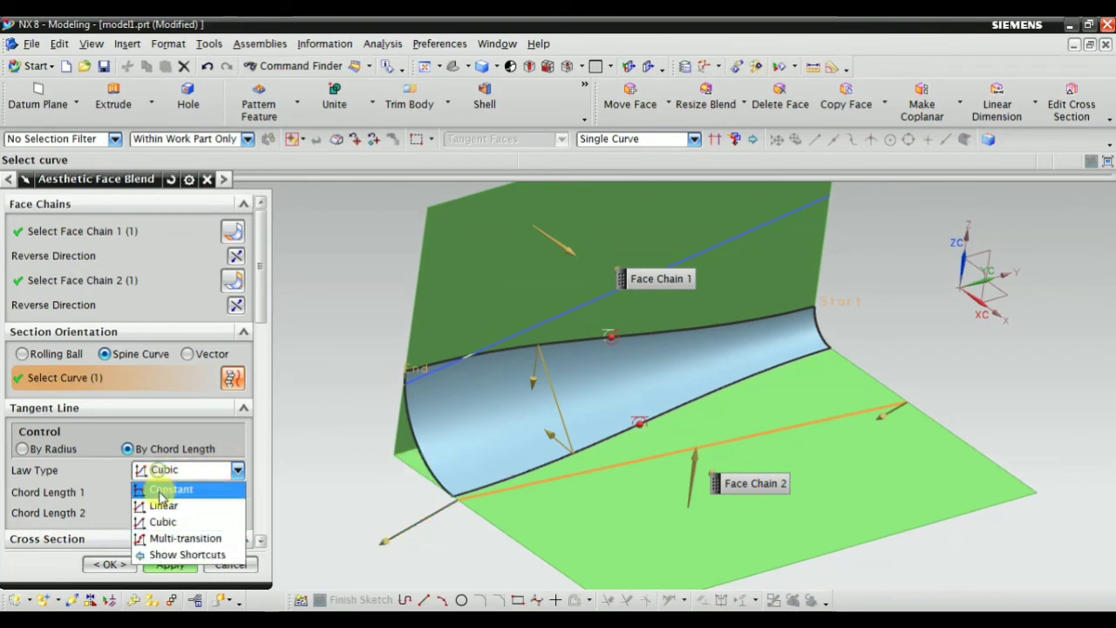
pyautogui.click(162, 503)
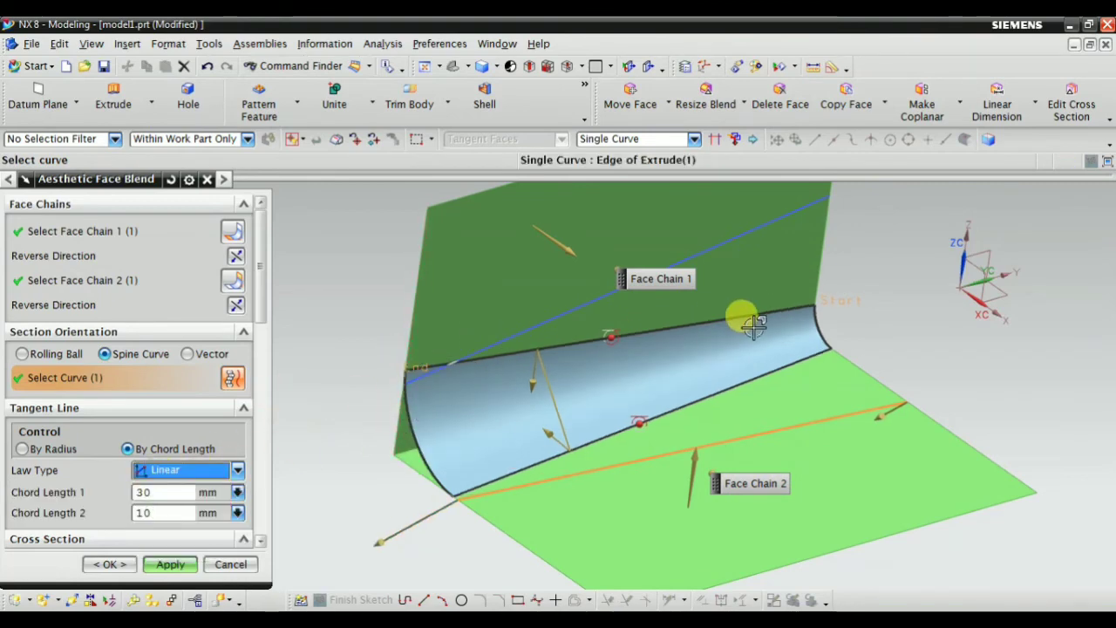
# Try the Multi-transition law type with an added spine location at about 75.87% arc length, and return to the Constant law type
pyautogui.click(174, 470)
pyautogui.click(185, 536)
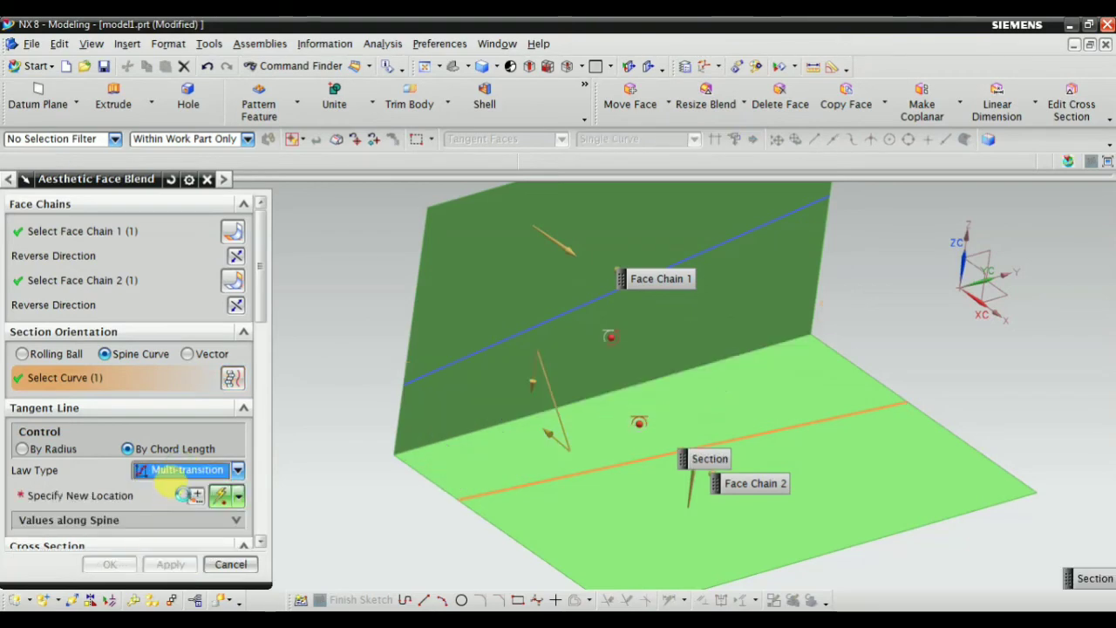
pyautogui.click(93, 516)
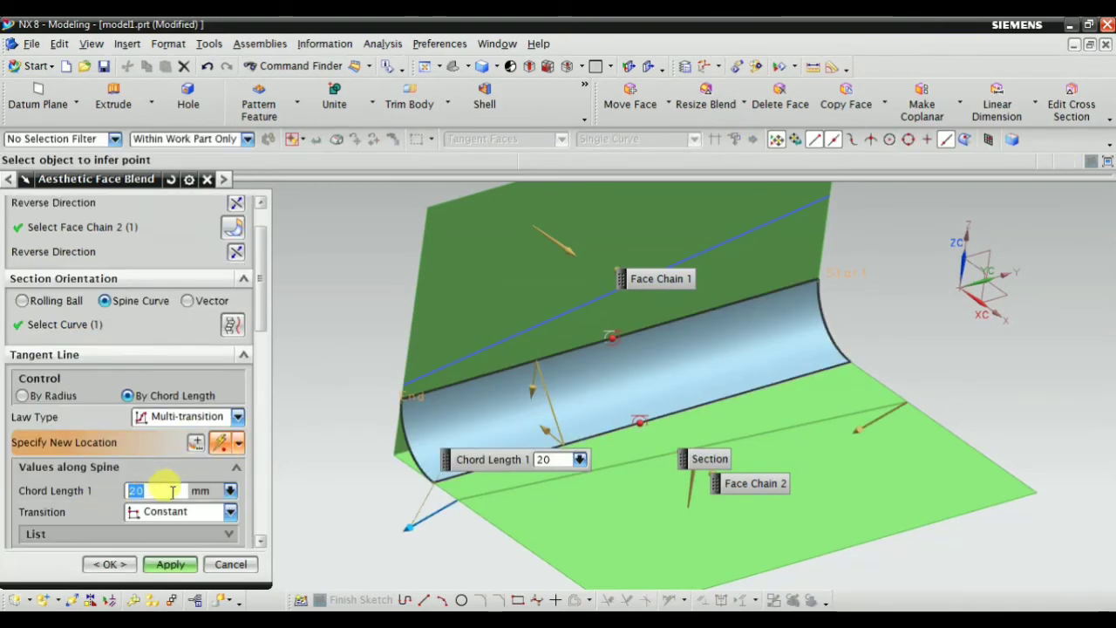
pyautogui.scroll(-2, 245, 411)
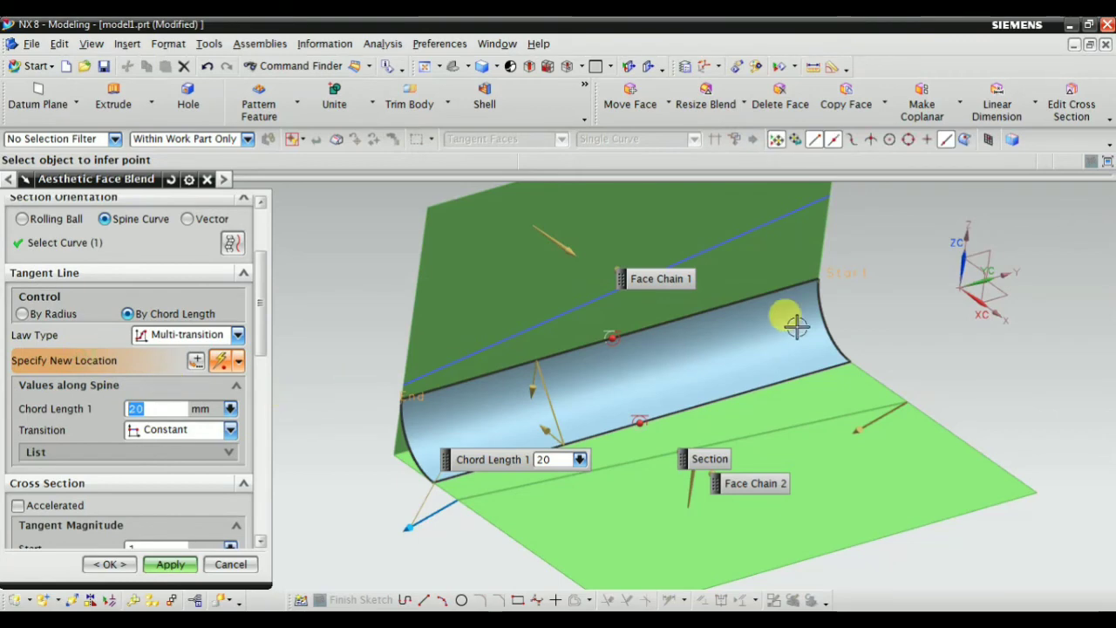
pyautogui.moveTo(421, 403); pyautogui.dragTo(491, 339, button='middle')
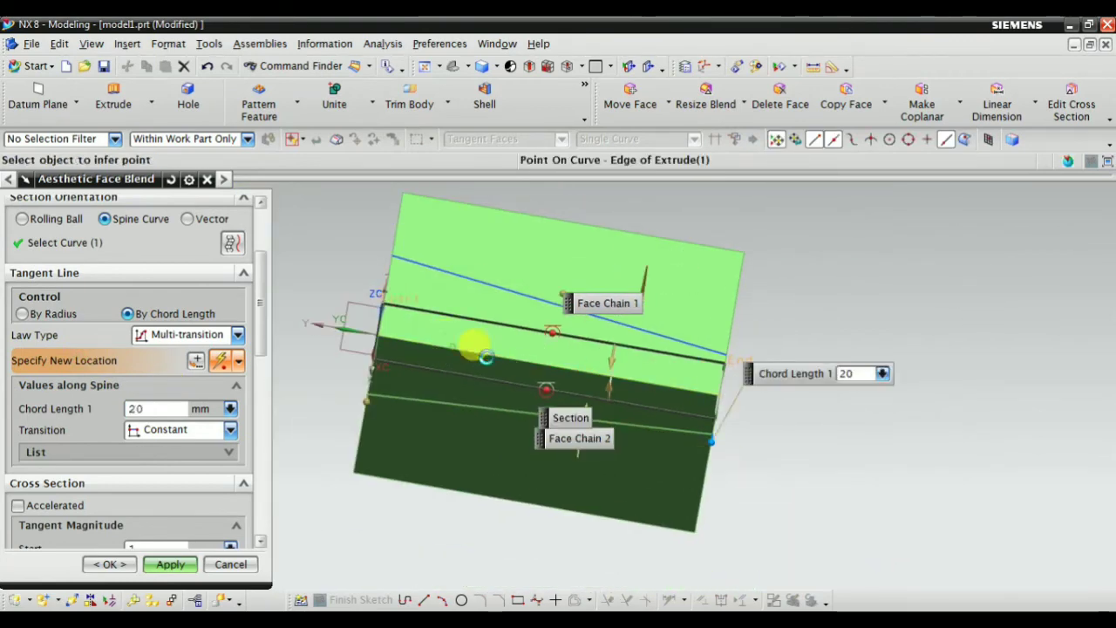
pyautogui.click(476, 354)
pyautogui.moveTo(715, 377); pyautogui.dragTo(601, 331, button='middle')
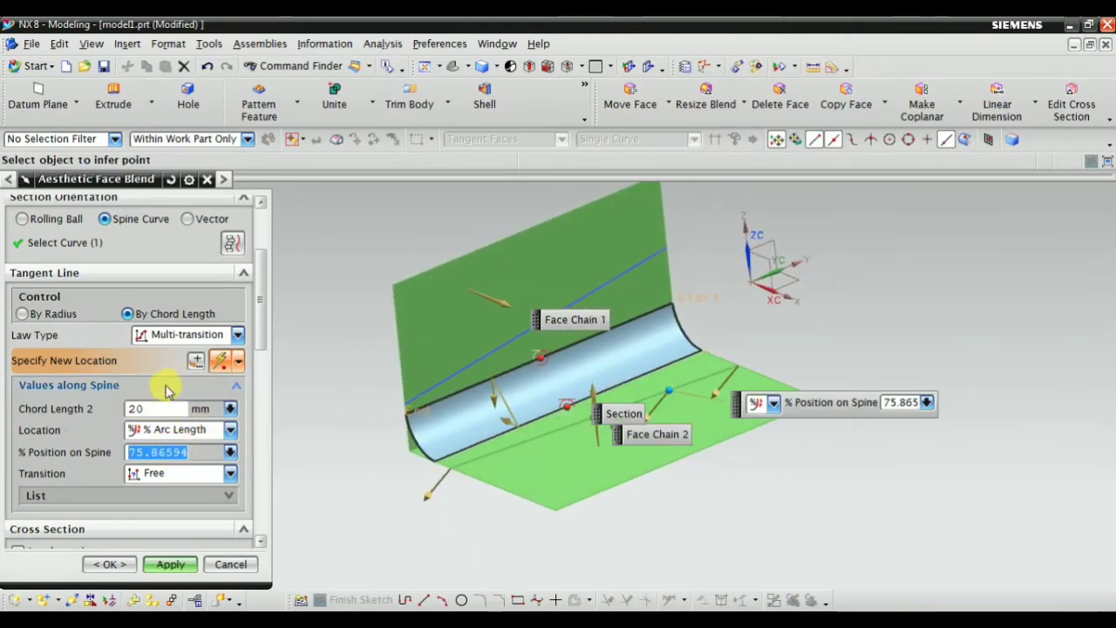
pyautogui.click(162, 335)
pyautogui.click(159, 353)
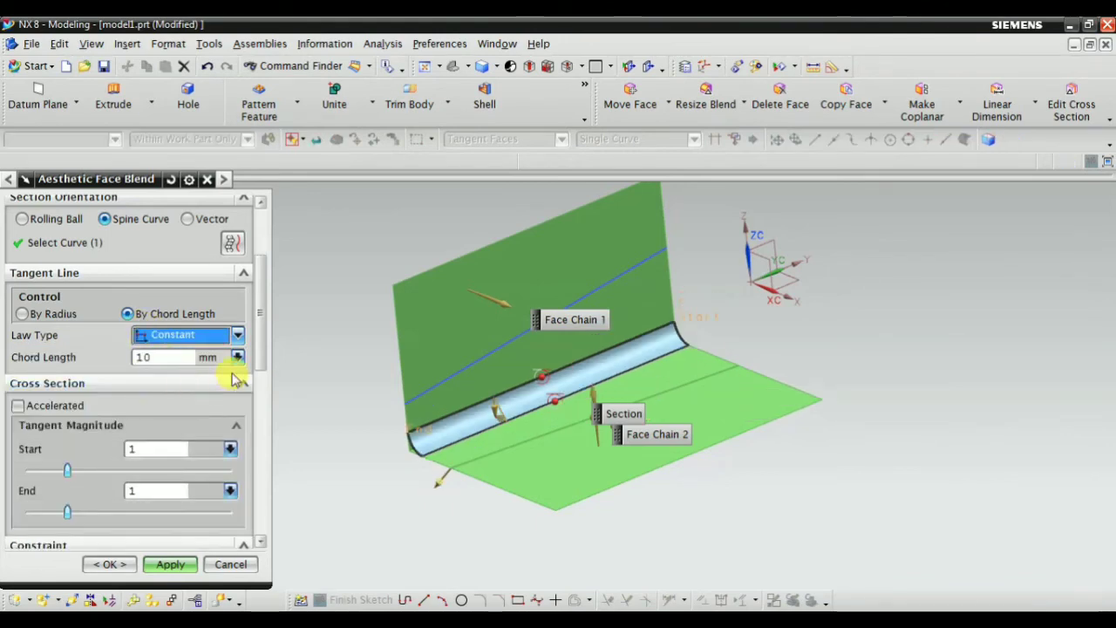
# Adjust the start tangent magnitude to 0.97 and create the Aesthetic Face Blend
pyautogui.scroll(-2, 253, 362)
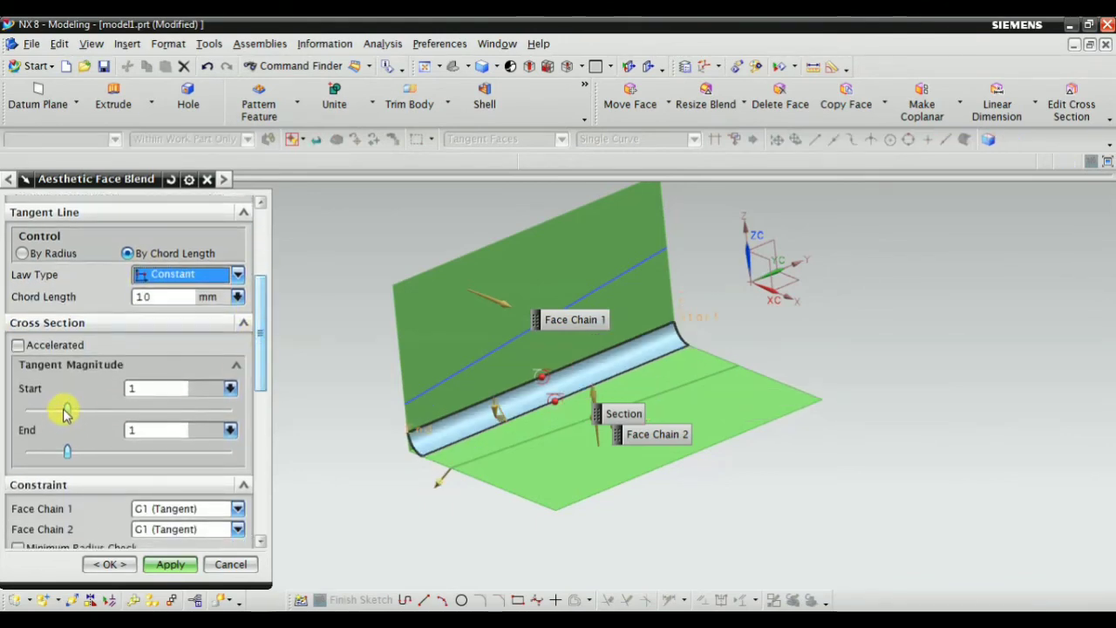
pyautogui.moveTo(66, 410); pyautogui.dragTo(91, 410)
pyautogui.moveTo(75, 410); pyautogui.dragTo(107, 410)
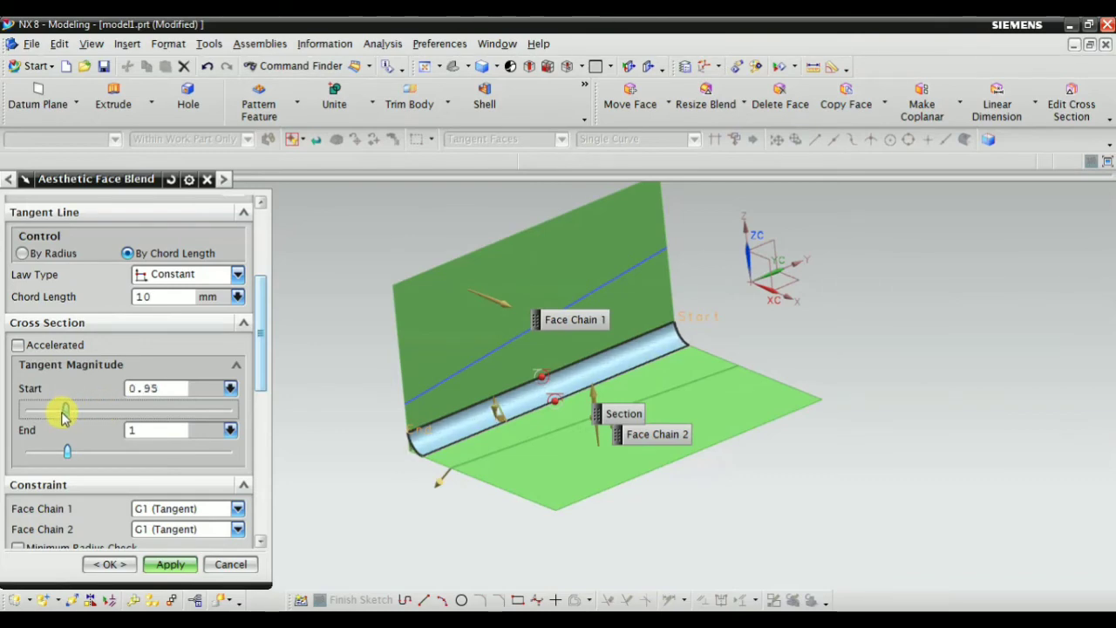
pyautogui.scroll(-4, 208, 480)
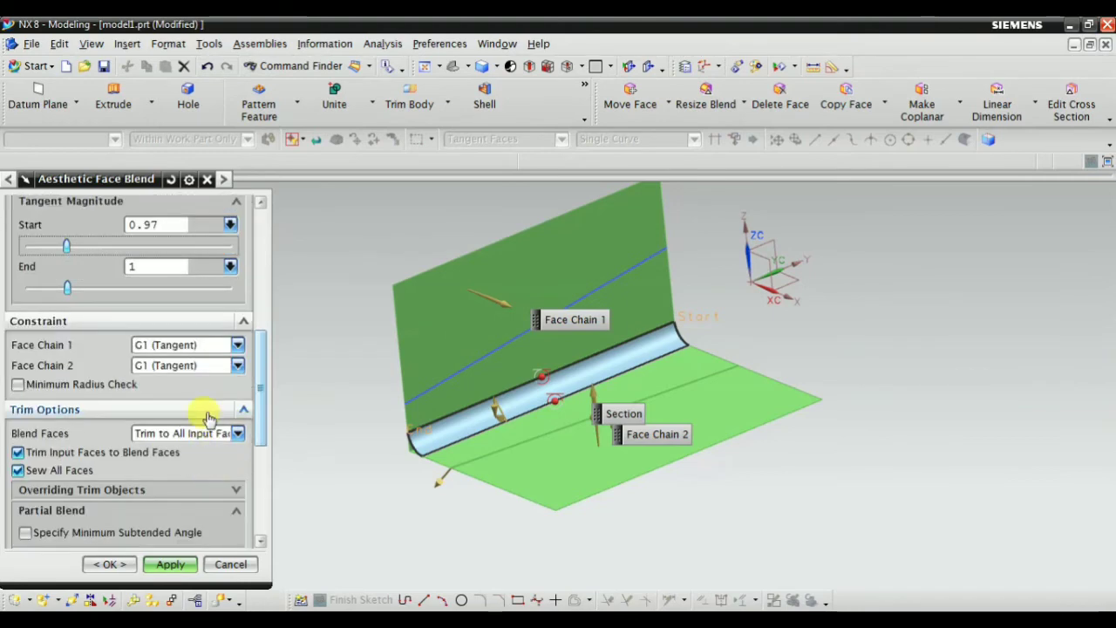
pyautogui.click(110, 566)
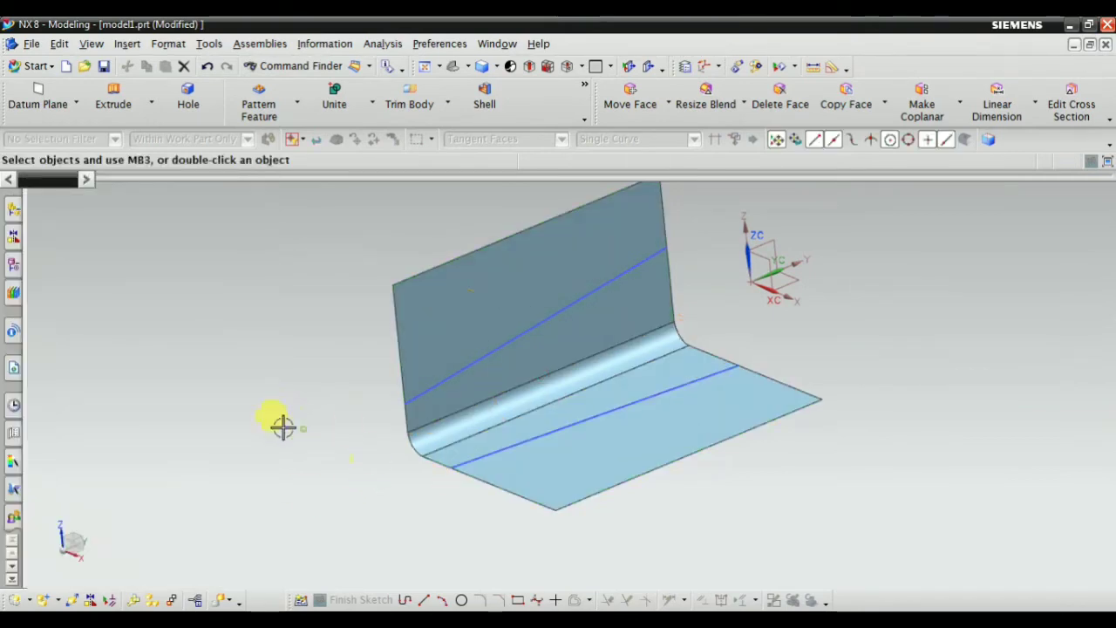
# Delete the Aesthetic Face Blend between the two sheet faces
pyautogui.scroll(3, 441, 371)
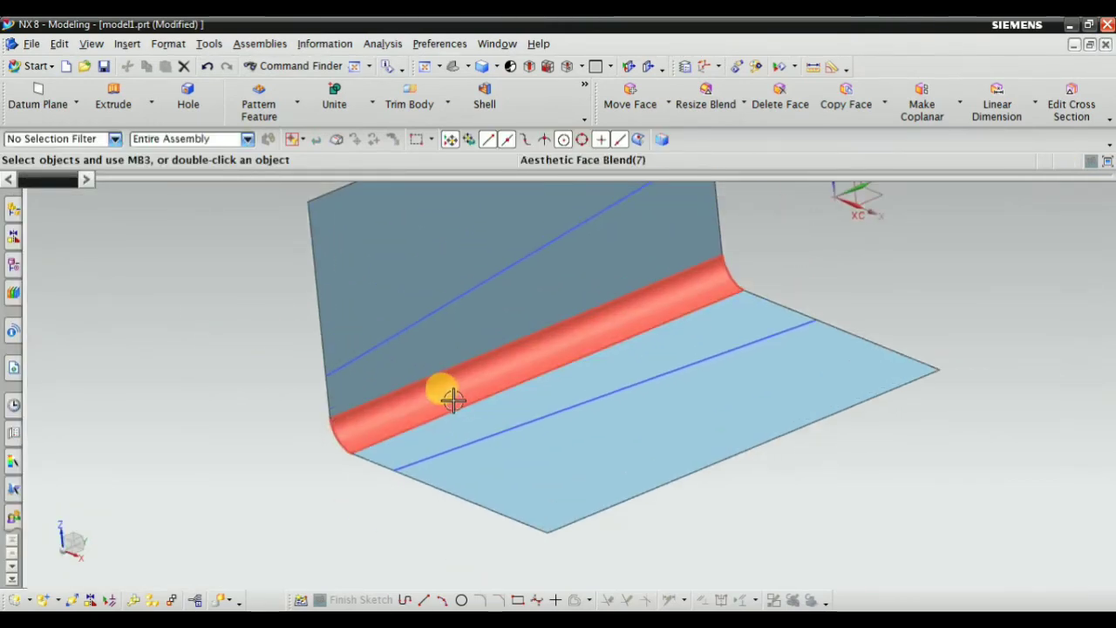
pyautogui.click(450, 389)
pyautogui.rightClick(511, 347)
pyautogui.click(493, 336)
# Start another Aesthetic Face Blend with the section orientation set to Vector
pyautogui.scroll(-3, 453, 349)
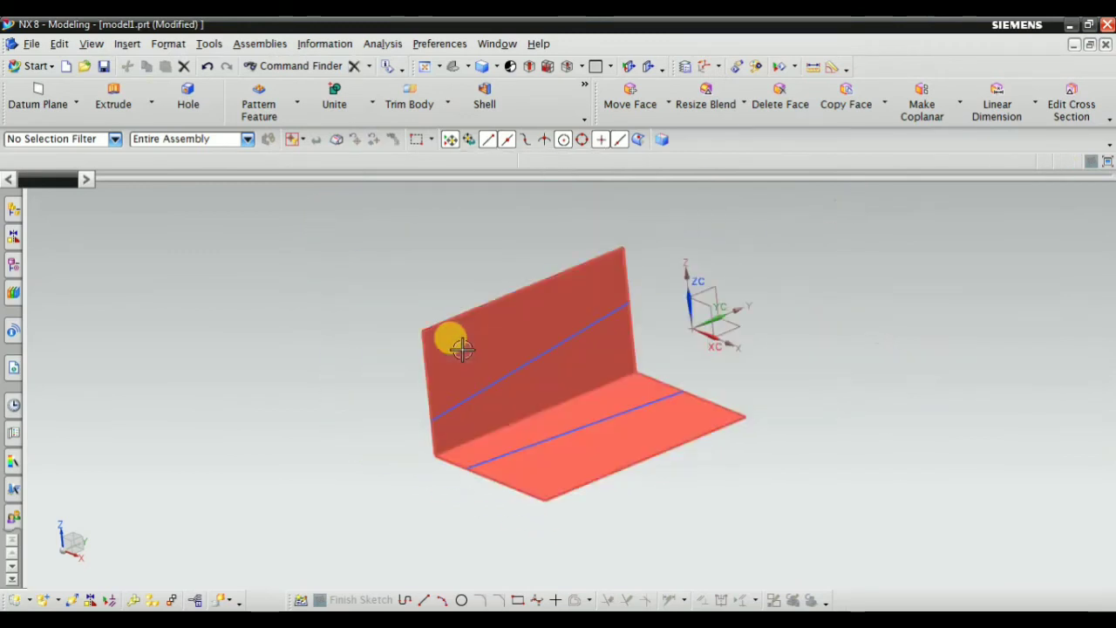
pyautogui.click(127, 43)
pyautogui.moveTo(175, 321)
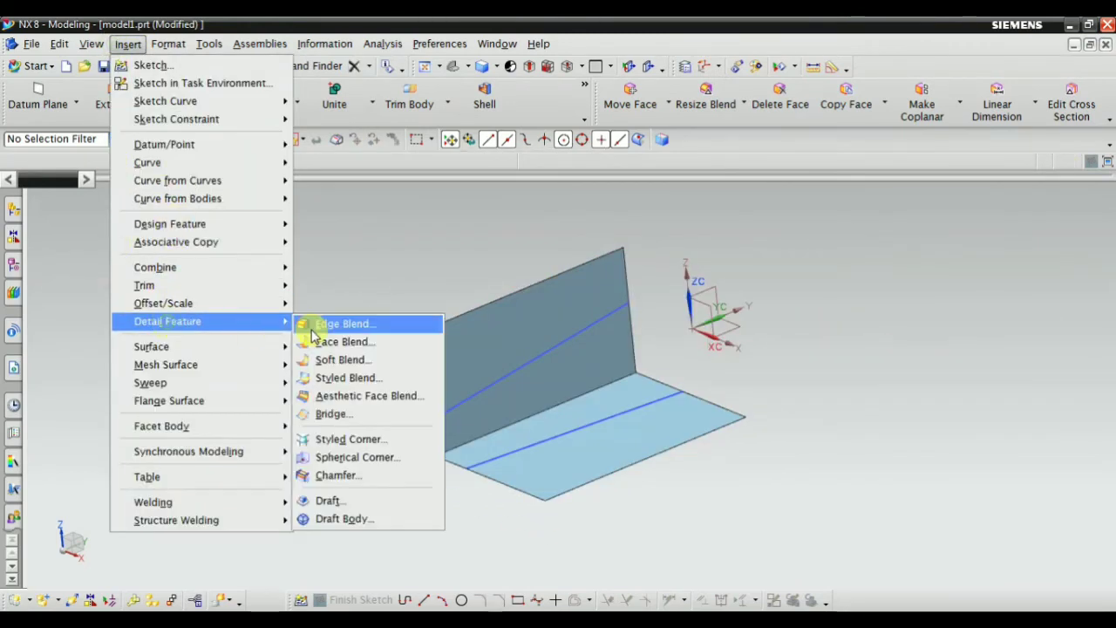
pyautogui.click(394, 396)
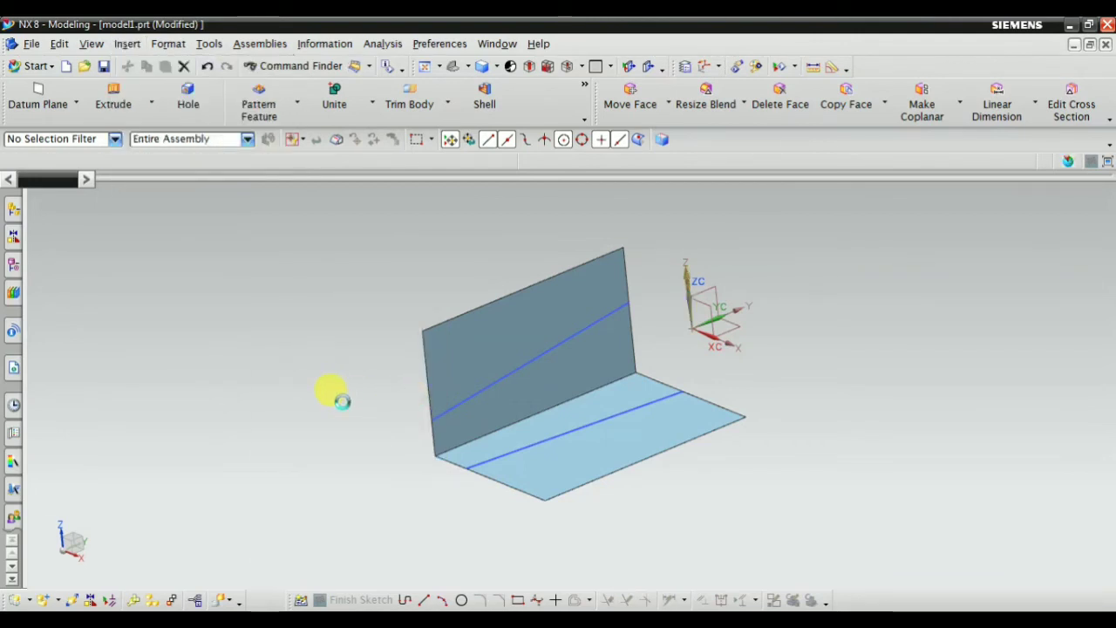
pyautogui.click(189, 354)
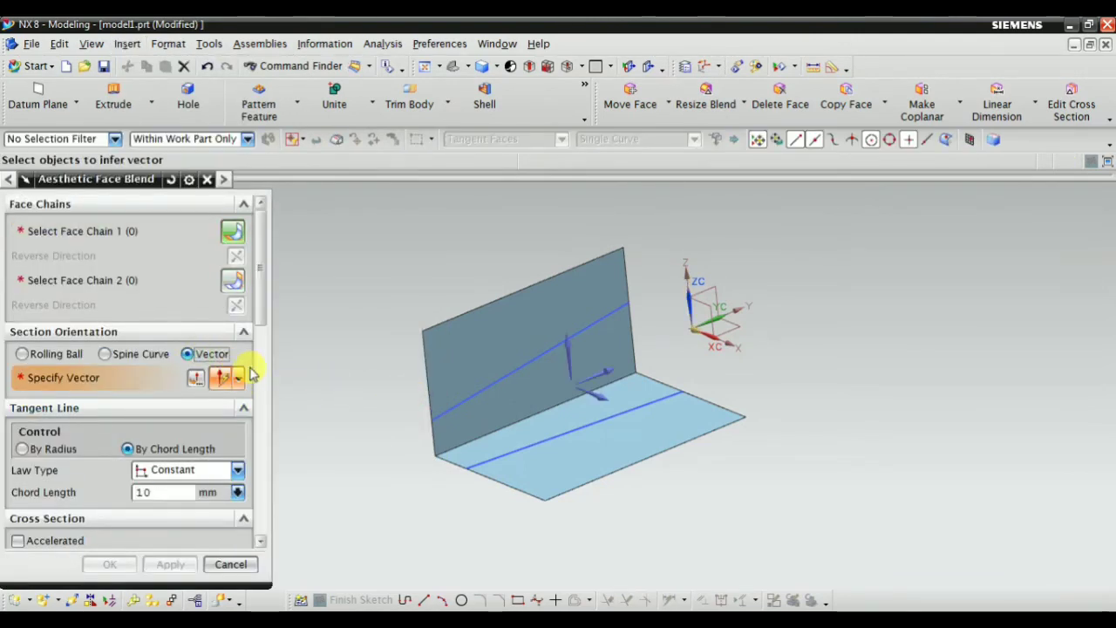
# Select the vertical and horizontal faces as face chains 1 and 2, and specify the Y direction as the section vector
pyautogui.click(504, 325)
pyautogui.click(79, 280)
pyautogui.scroll(2, 611, 458)
pyautogui.click(606, 446)
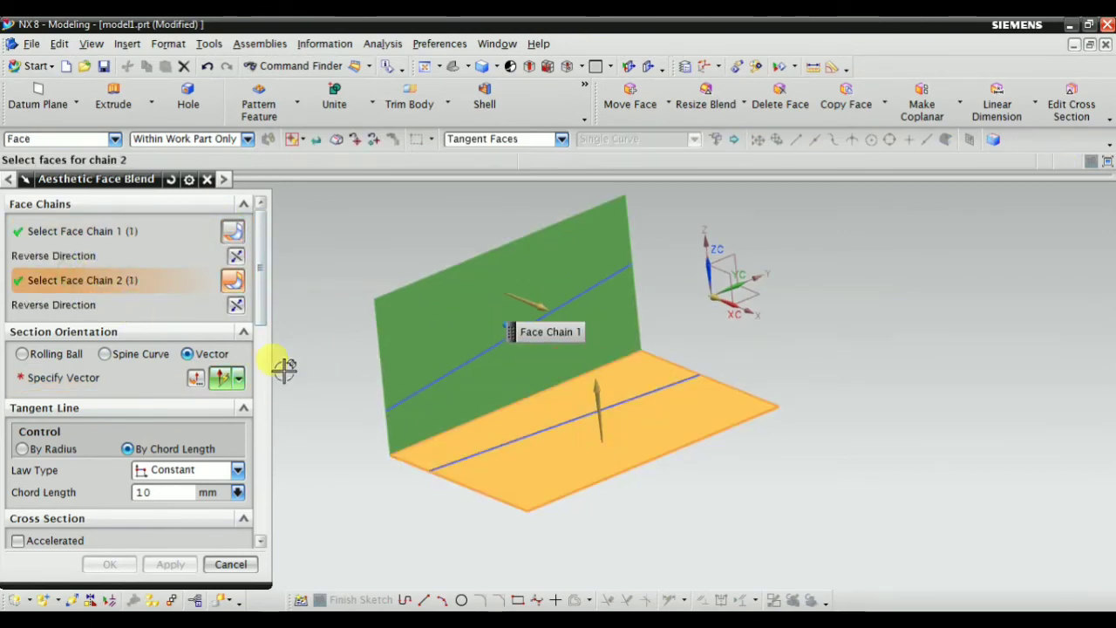
pyautogui.click(111, 387)
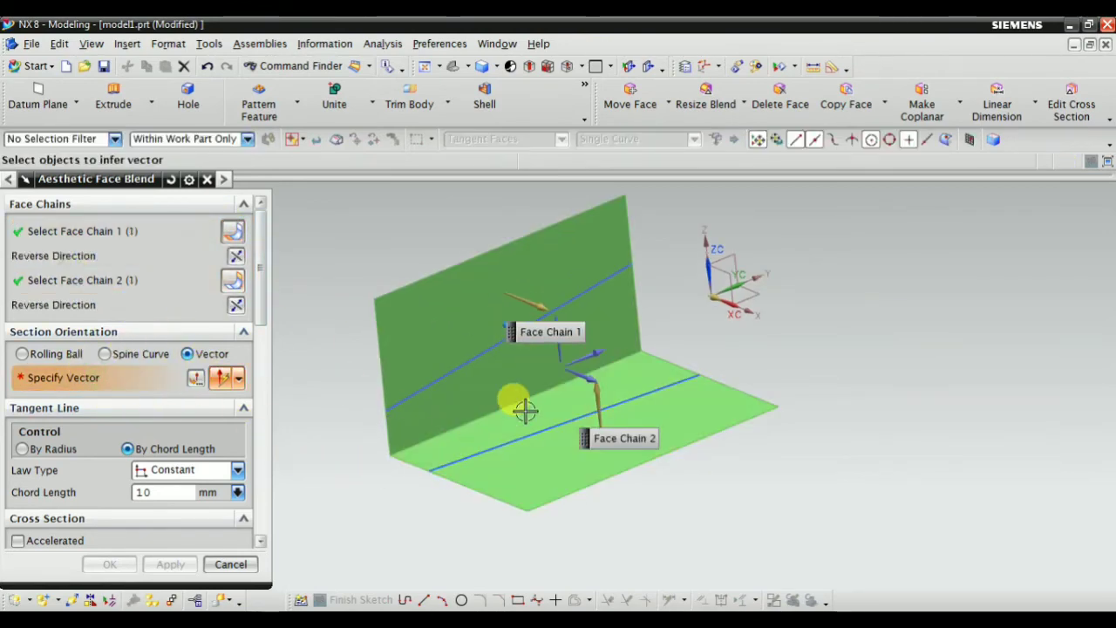
pyautogui.click(598, 355)
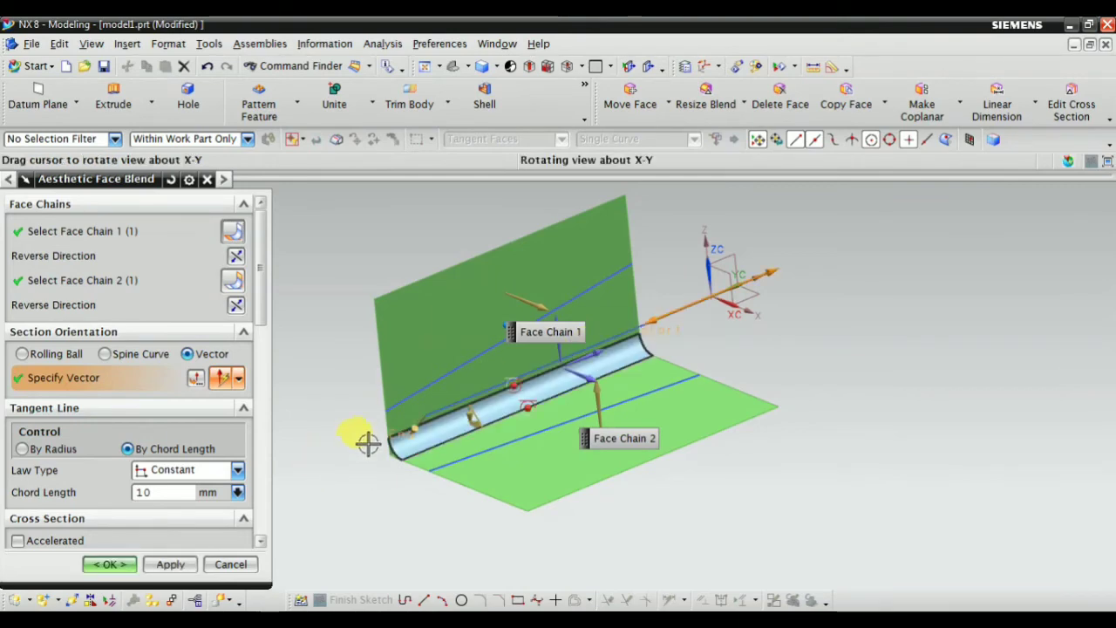
# Set the constant chord length of the vector-oriented Aesthetic Face Blend to 30 mm
pyautogui.moveTo(367, 443); pyautogui.dragTo(305, 461, button='middle')
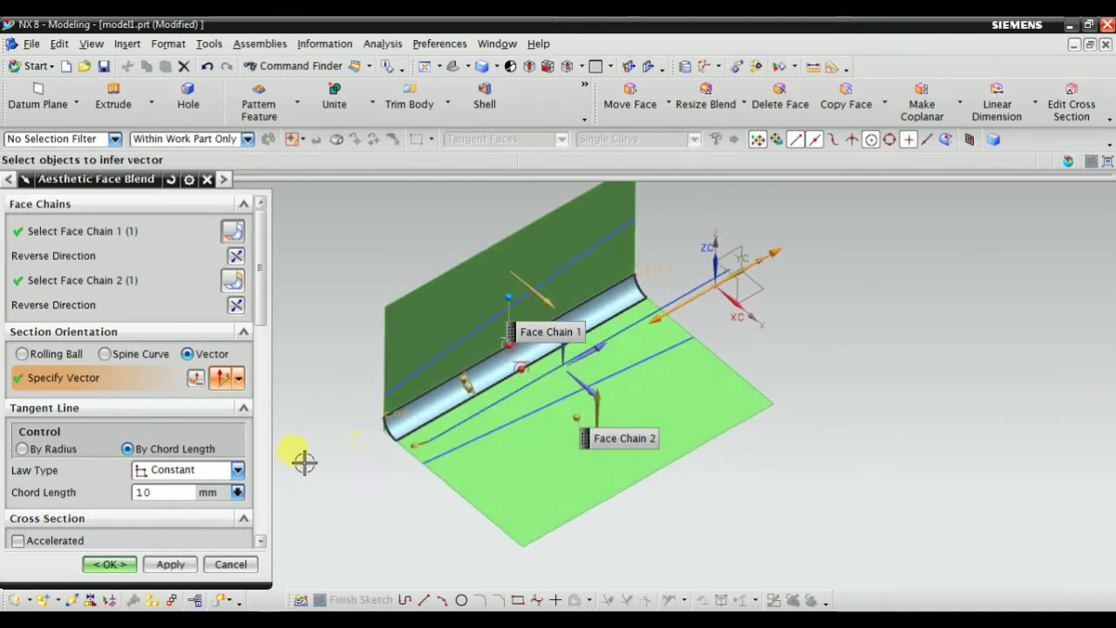
pyautogui.click(179, 476)
pyautogui.click(175, 487)
pyautogui.click(158, 492)
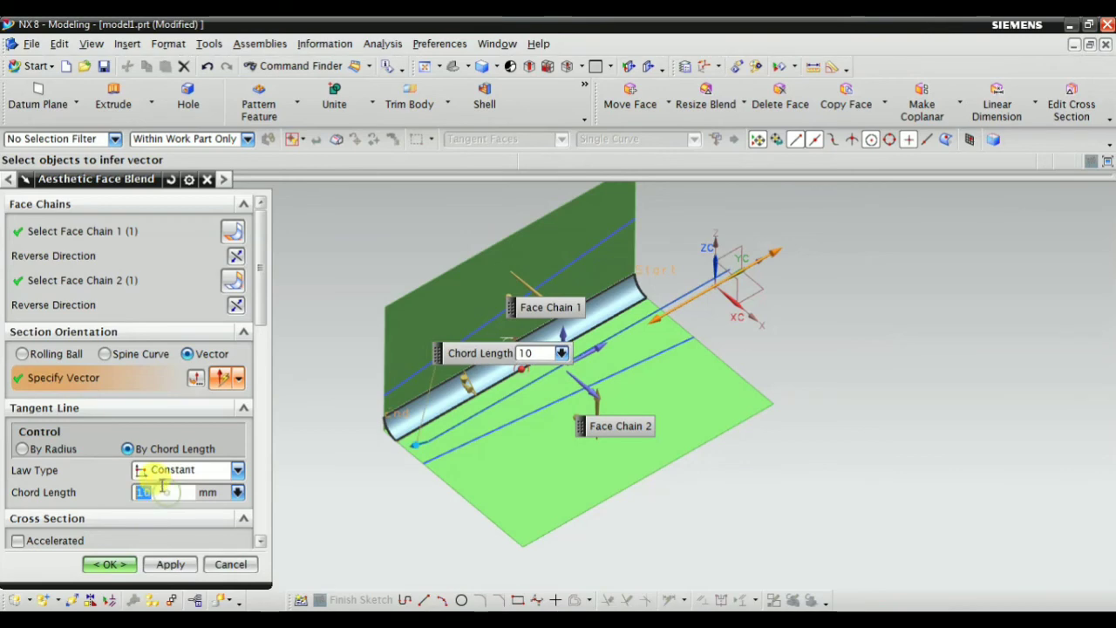
pyautogui.write('30')
pyautogui.press('Return')
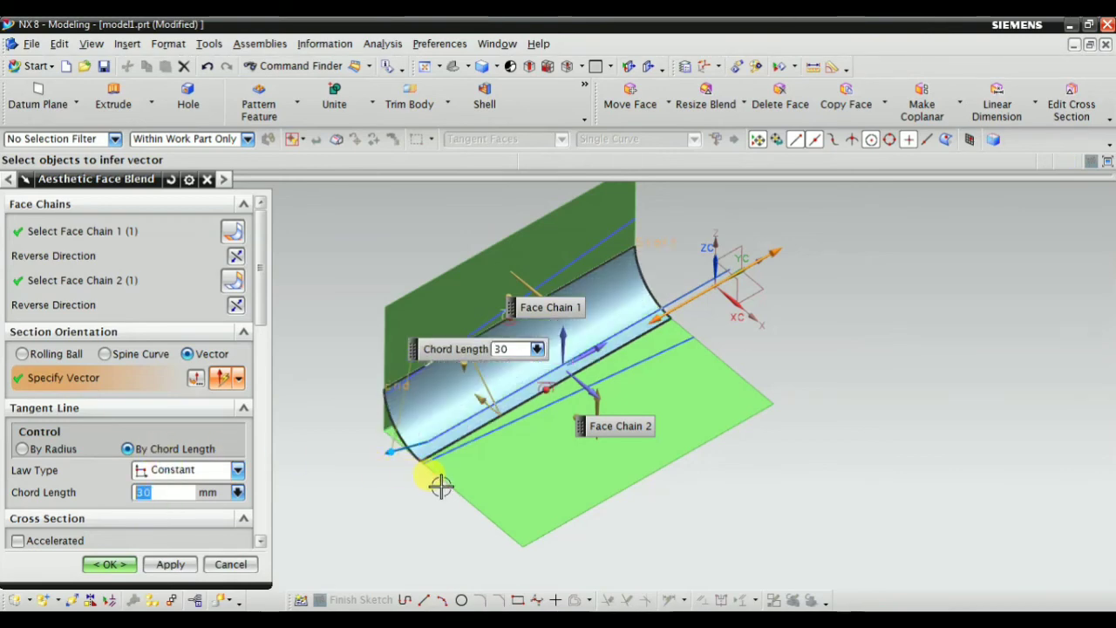
pyautogui.moveTo(410, 528)
pyautogui.mouseDown(button='middle')
pyautogui.moveTo(424, 486)
pyautogui.moveTo(411, 511)
pyautogui.mouseUp(button='middle')
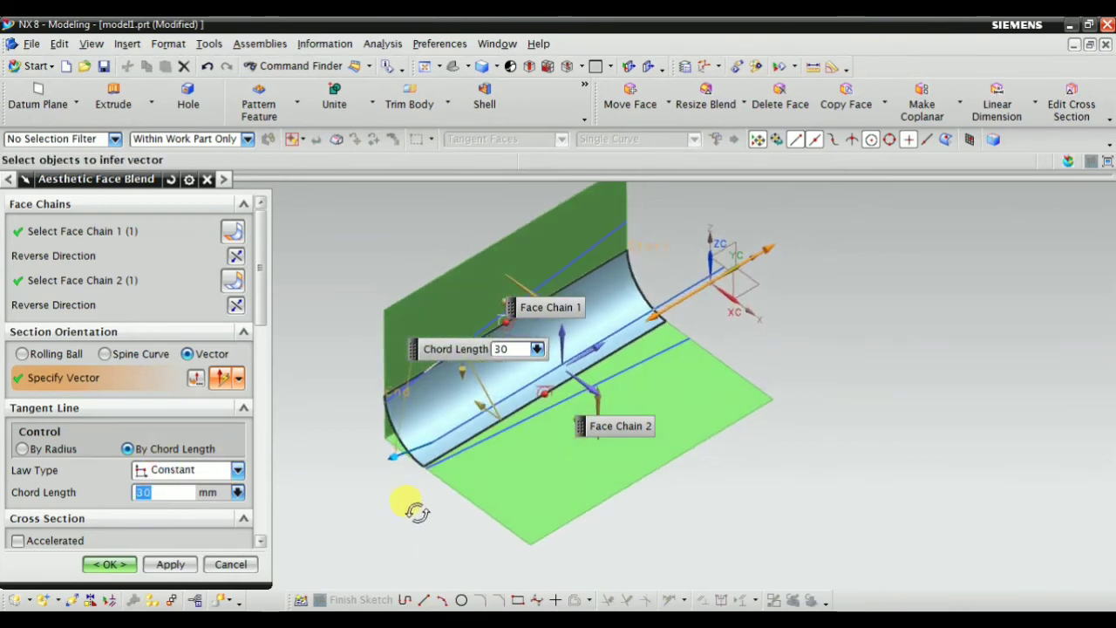
# Control the tangent line by radius with a constant law and a 22 mm base radius, and try the Accelerated cross section
pyautogui.click(48, 449)
pyautogui.moveTo(336, 523); pyautogui.dragTo(345, 479, button='middle')
pyautogui.click(155, 470)
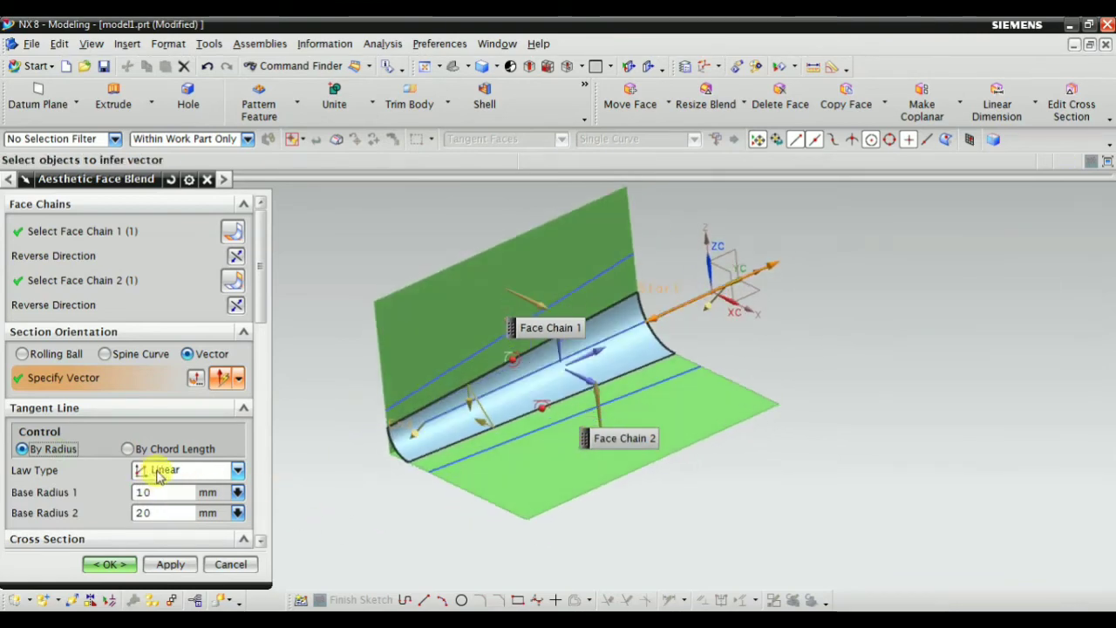
pyautogui.click(160, 488)
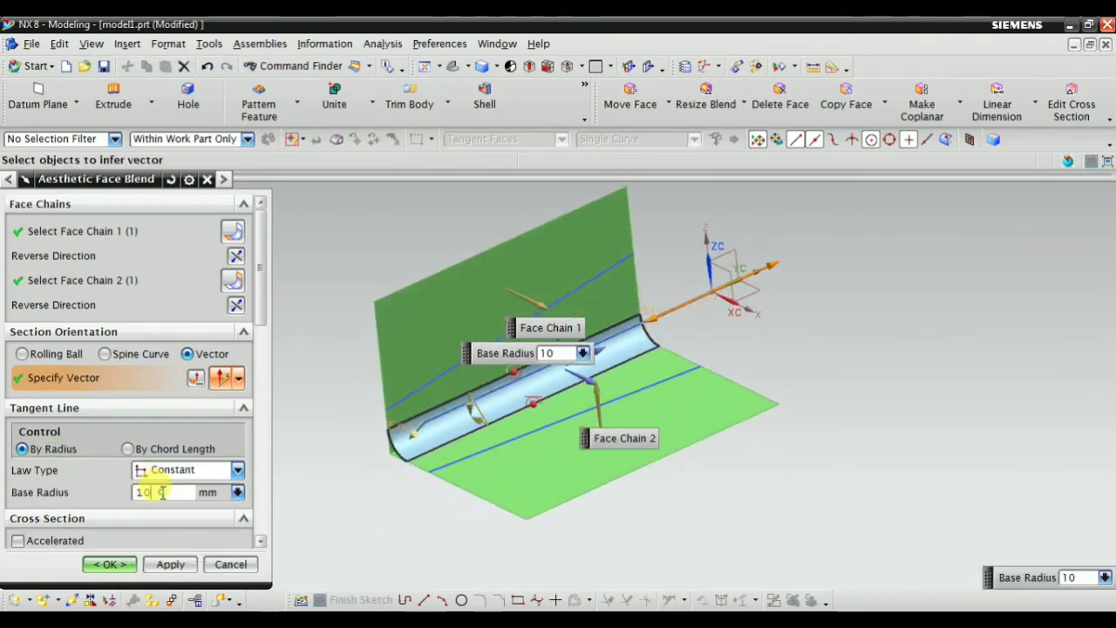
pyautogui.doubleClick(161, 492)
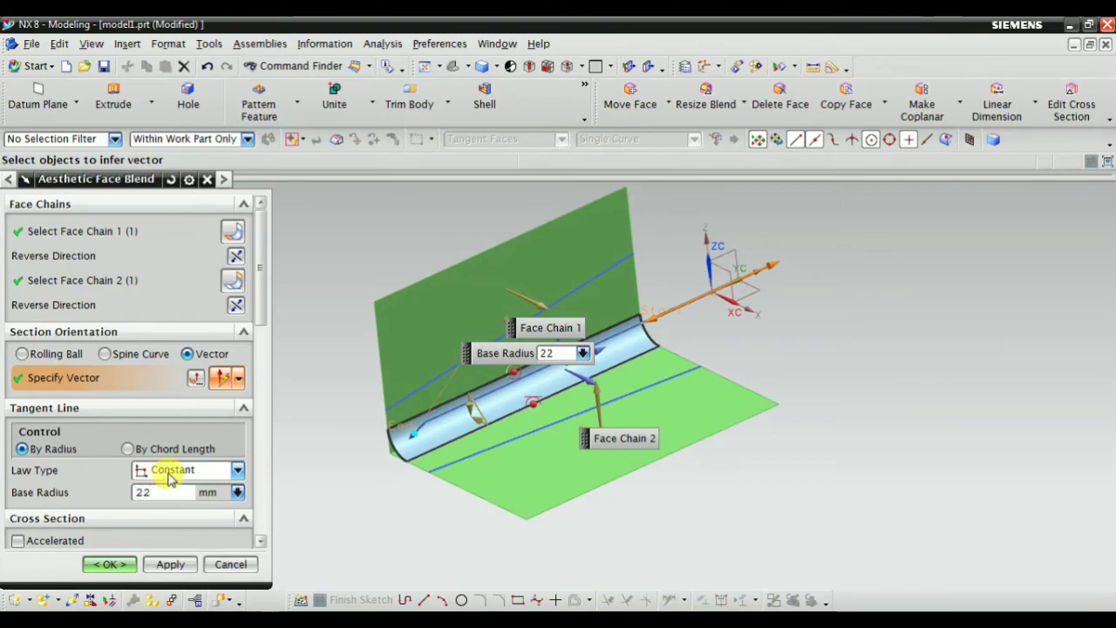
pyautogui.write('22')
pyautogui.press('Return')
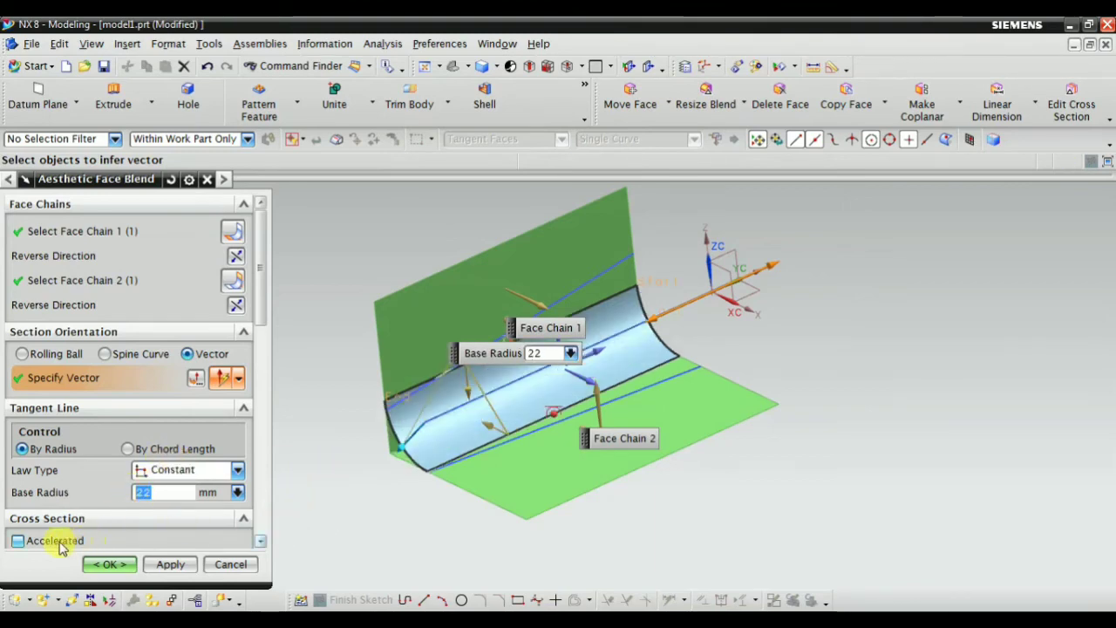
pyautogui.click(58, 542)
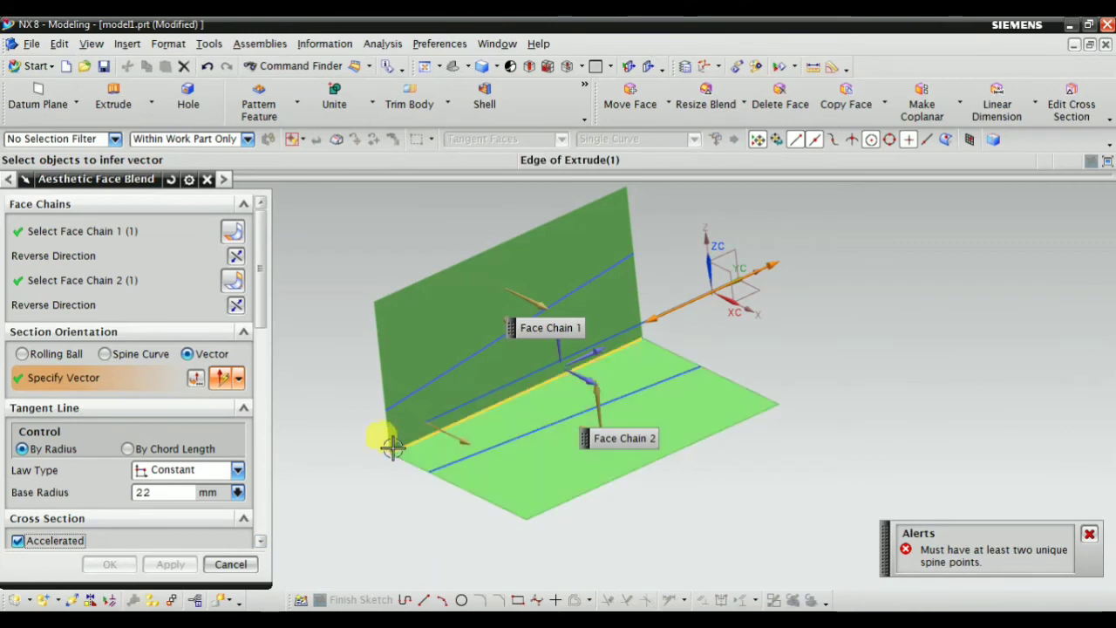
pyautogui.click(48, 541)
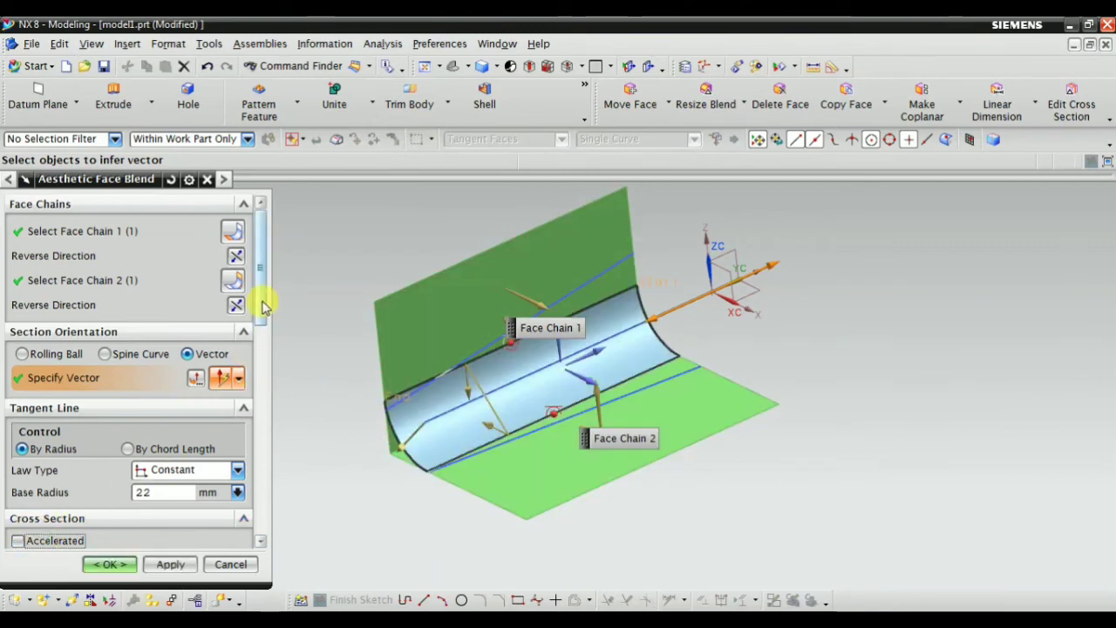
# Try the G0 (Position) constraint on face chain 1 and examine the blend preview
pyautogui.moveTo(264, 305); pyautogui.dragTo(264, 407)
pyautogui.click(174, 401)
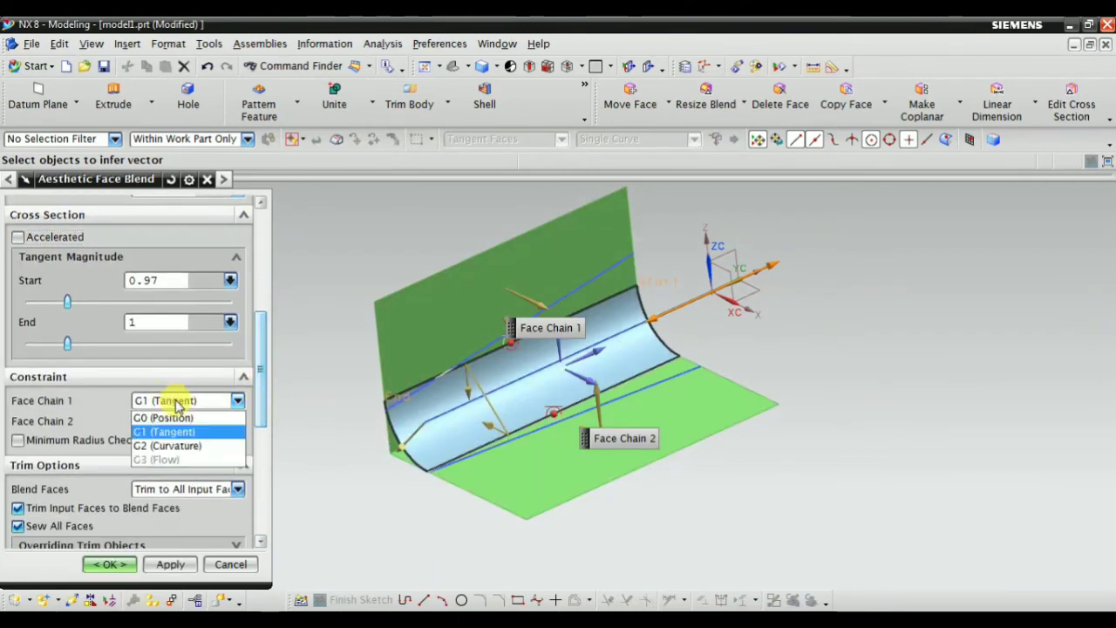
pyautogui.click(164, 418)
pyautogui.moveTo(374, 515); pyautogui.dragTo(284, 439, button='middle')
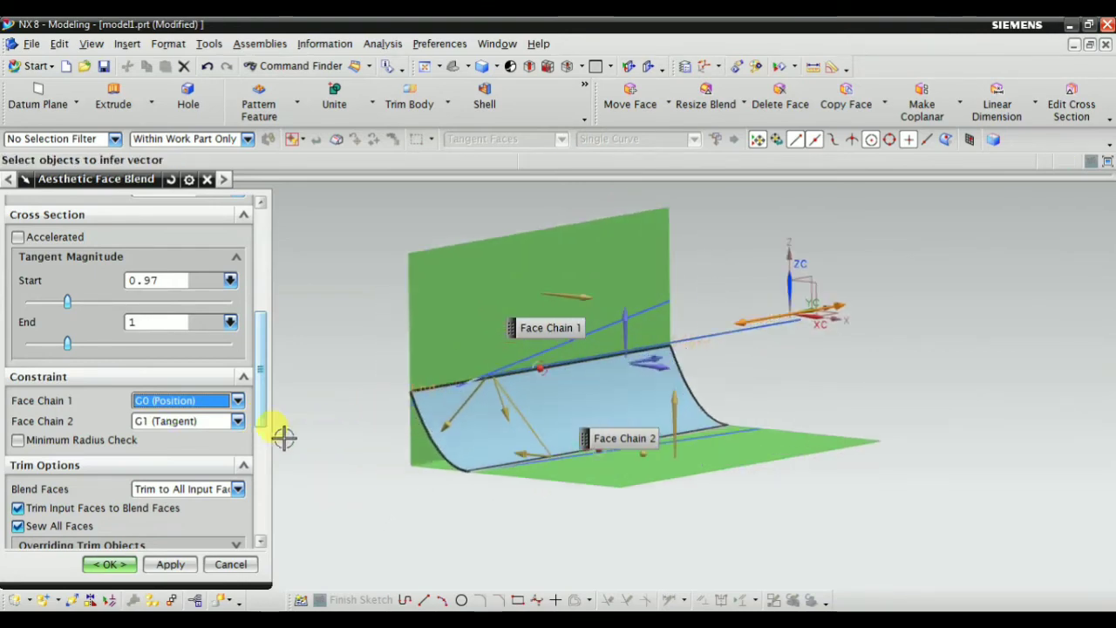
pyautogui.click(187, 400)
pyautogui.click(185, 422)
pyautogui.moveTo(411, 393); pyautogui.dragTo(497, 390, button='middle')
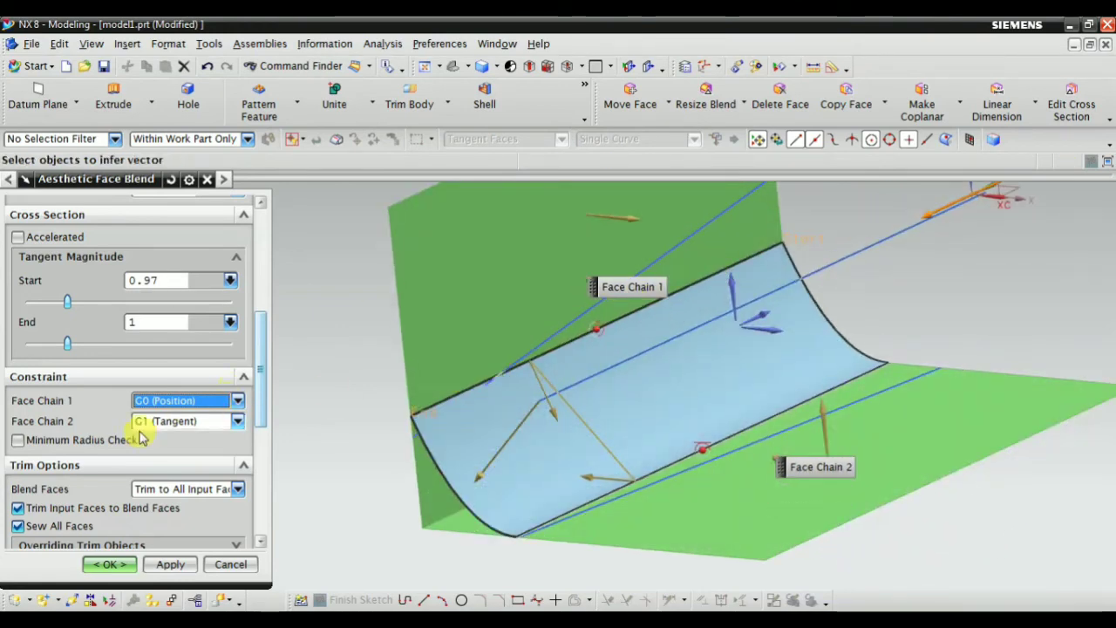
pyautogui.click(87, 440)
# Return face chain 1 to G1 (Tangent), and try G2 (Curvature) on face chain 2 before restoring it to G1 (Tangent)
pyautogui.click(179, 400)
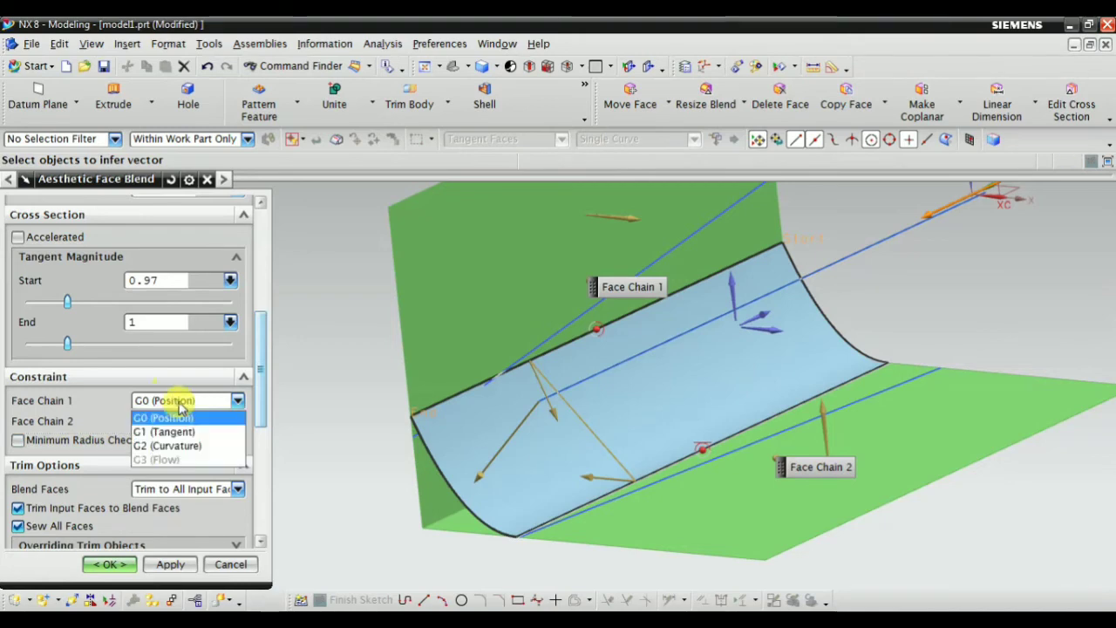
pyautogui.click(161, 431)
pyautogui.click(214, 421)
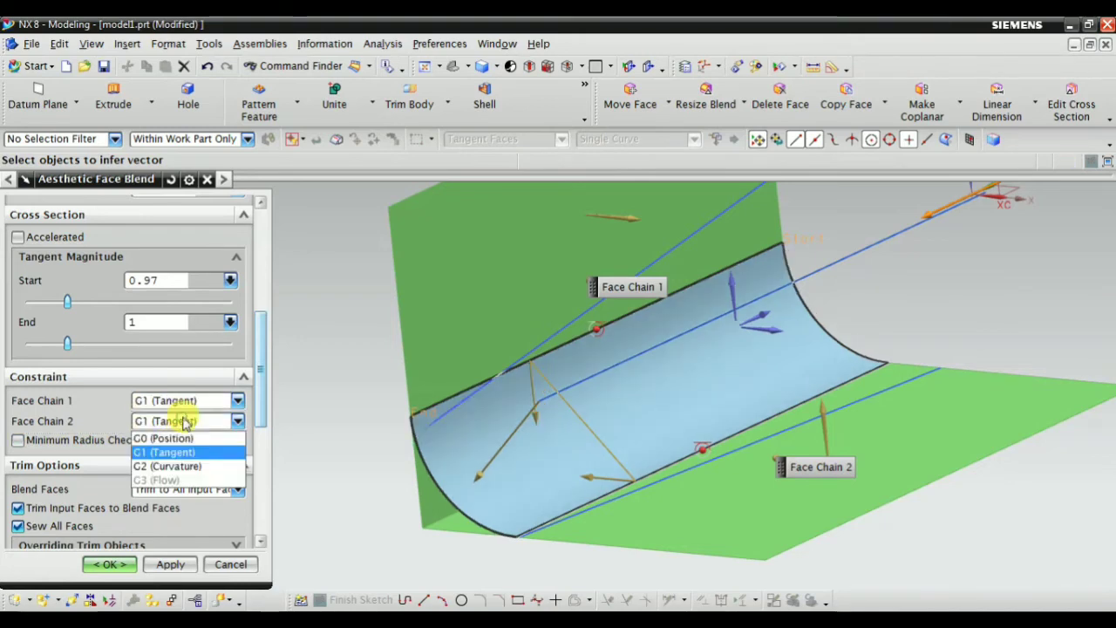
pyautogui.click(173, 463)
pyautogui.moveTo(410, 524); pyautogui.dragTo(423, 484, button='middle')
pyautogui.click(168, 424)
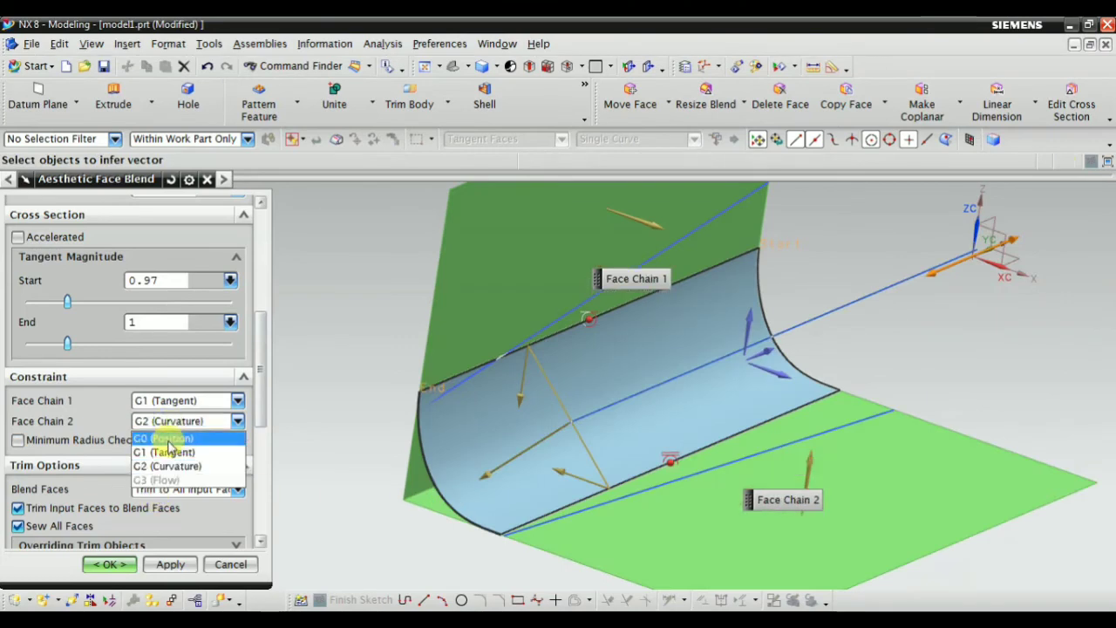
pyautogui.click(172, 453)
pyautogui.click(175, 422)
pyautogui.click(174, 453)
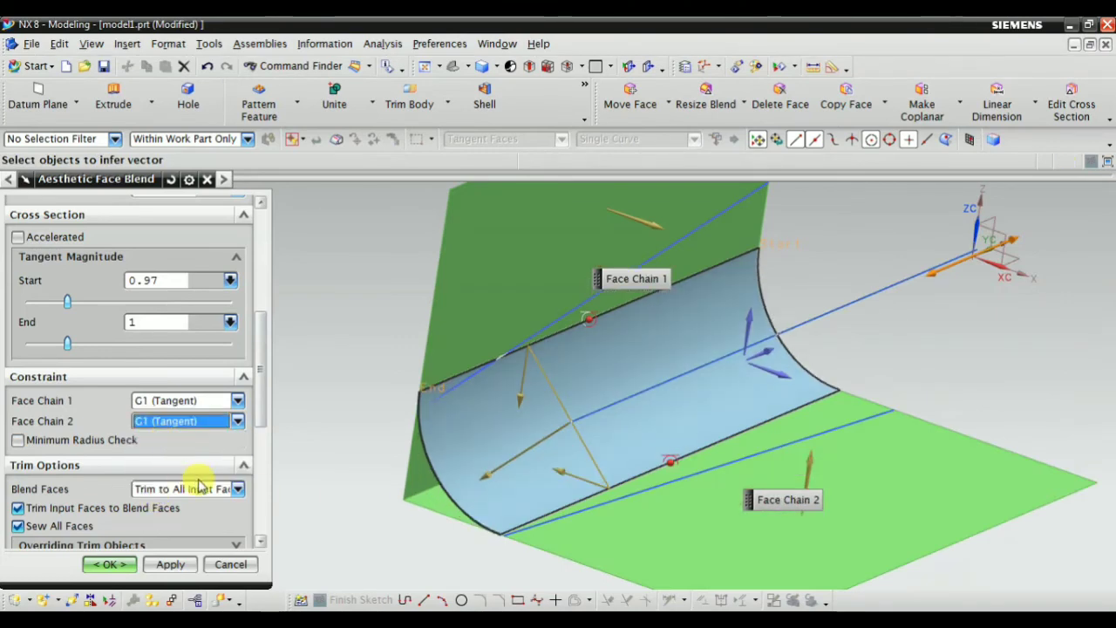
# Create the Aesthetic Face Blend with the input faces trimmed and all faces sewn, and close the command
pyautogui.moveTo(259, 393); pyautogui.dragTo(259, 431)
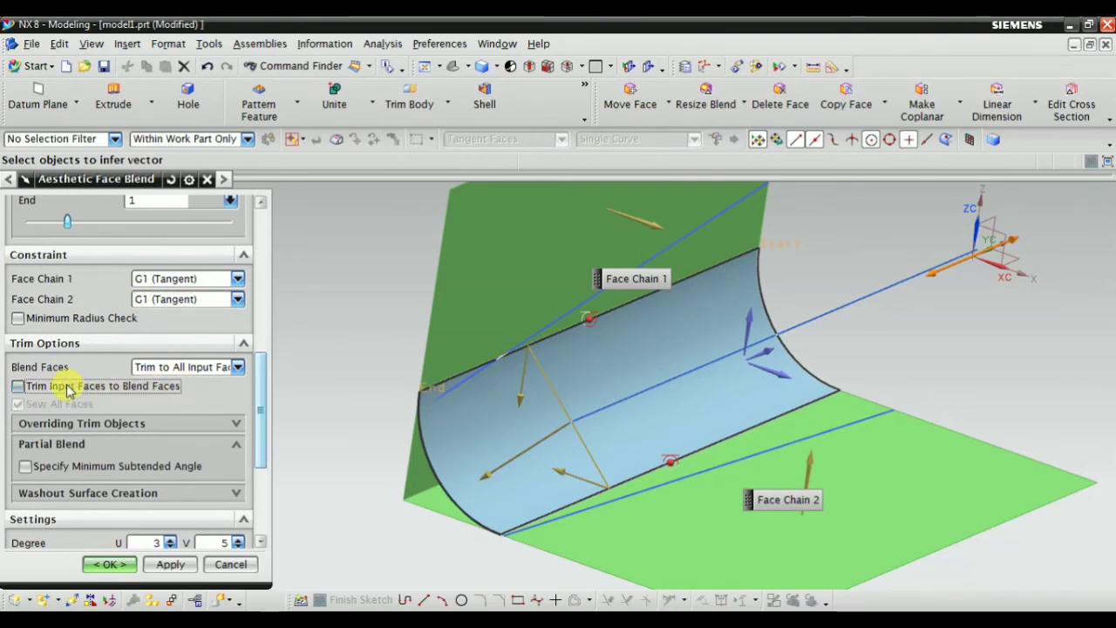
pyautogui.scroll(-5, 175, 550)
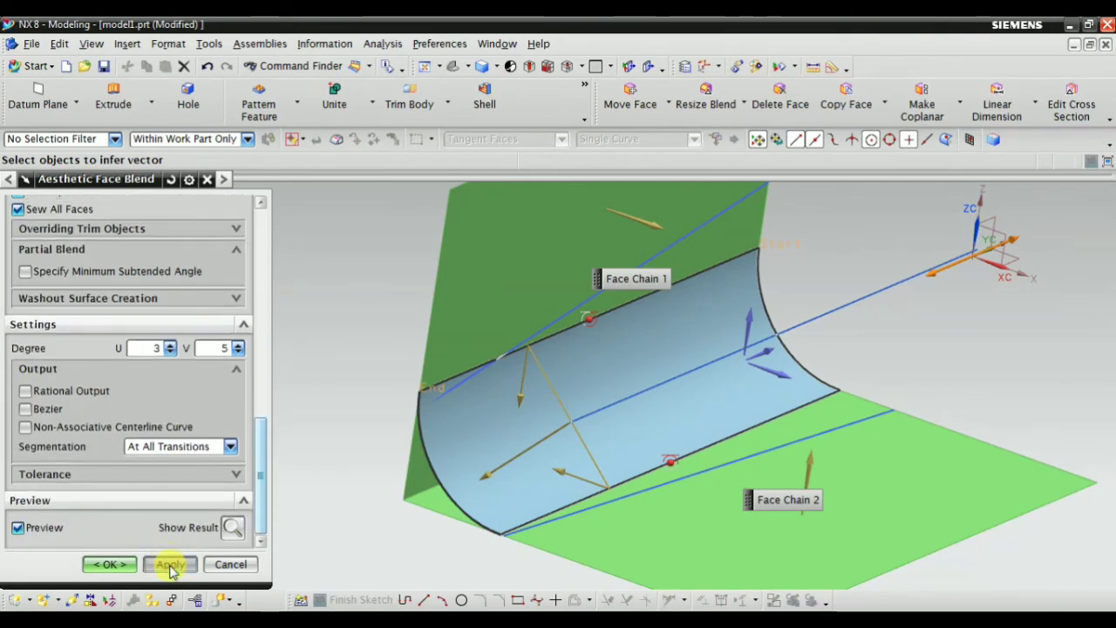
pyautogui.click(169, 562)
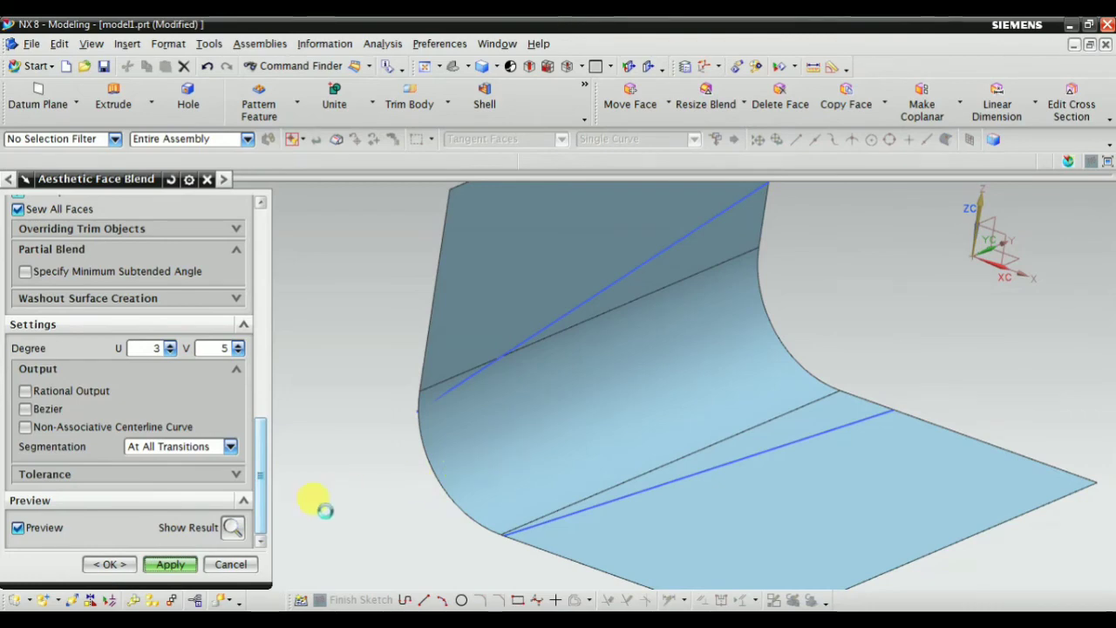
pyautogui.click(230, 564)
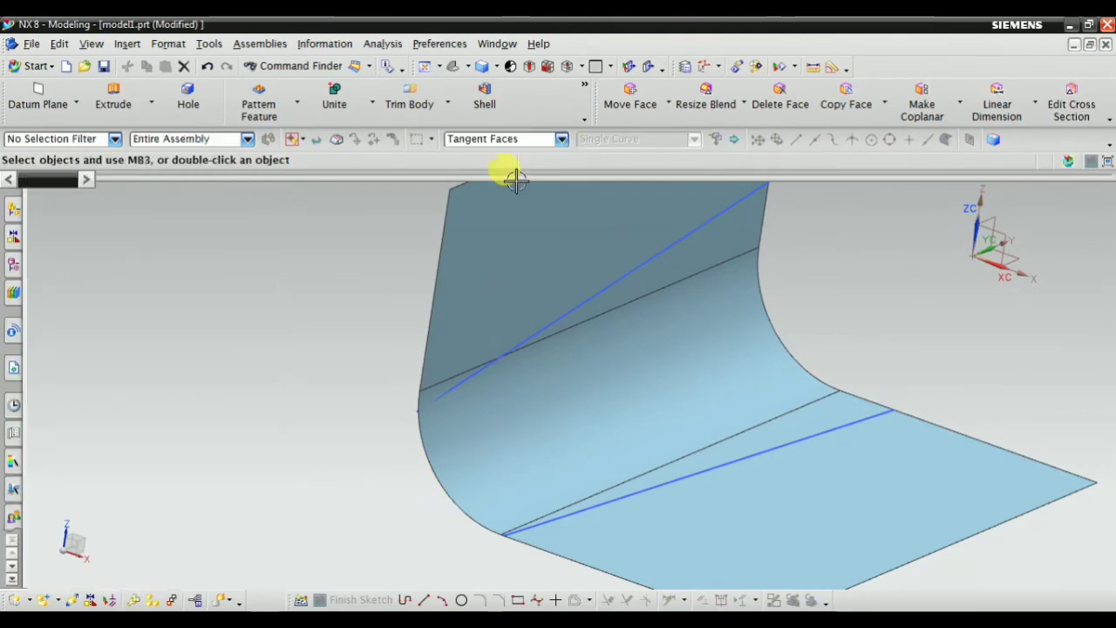
pyautogui.click(455, 67)
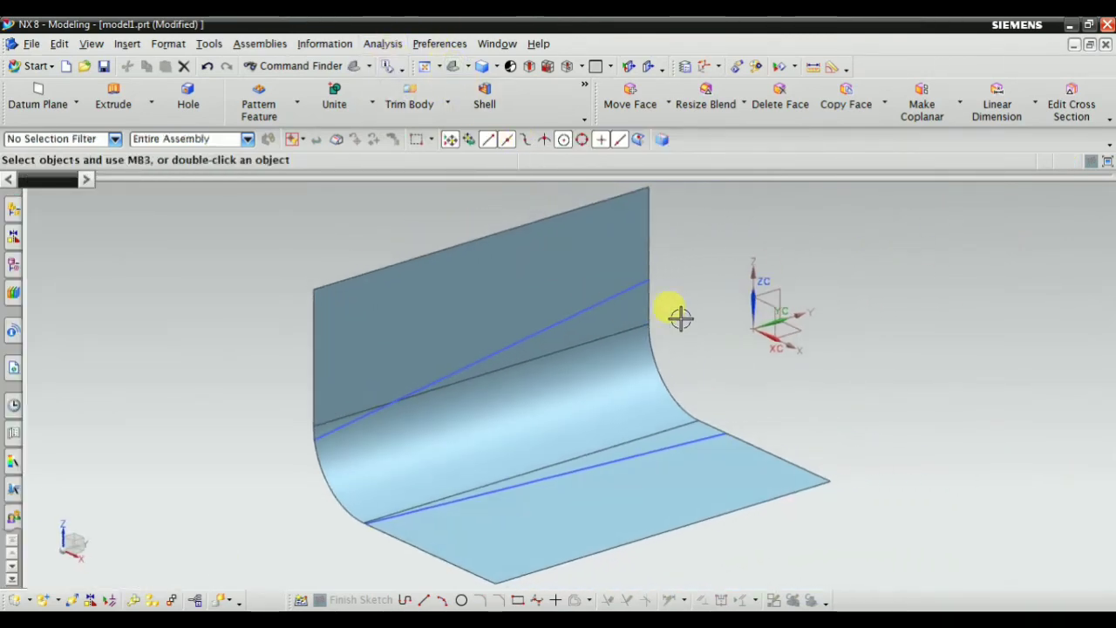
pyautogui.click(129, 44)
pyautogui.moveTo(186, 325)
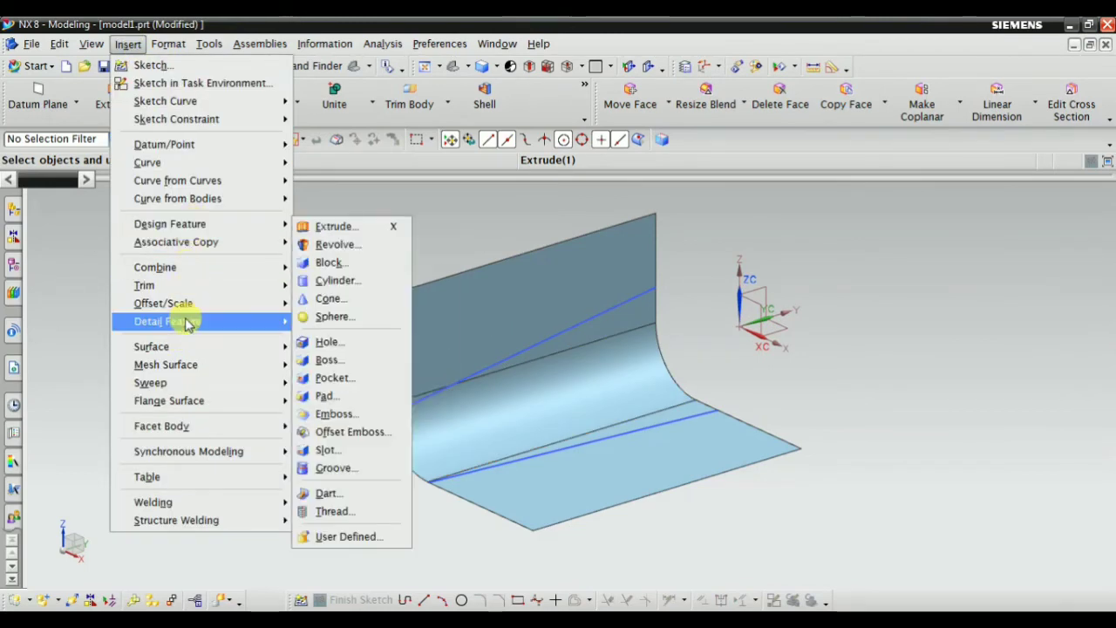
pyautogui.moveTo(270, 321)
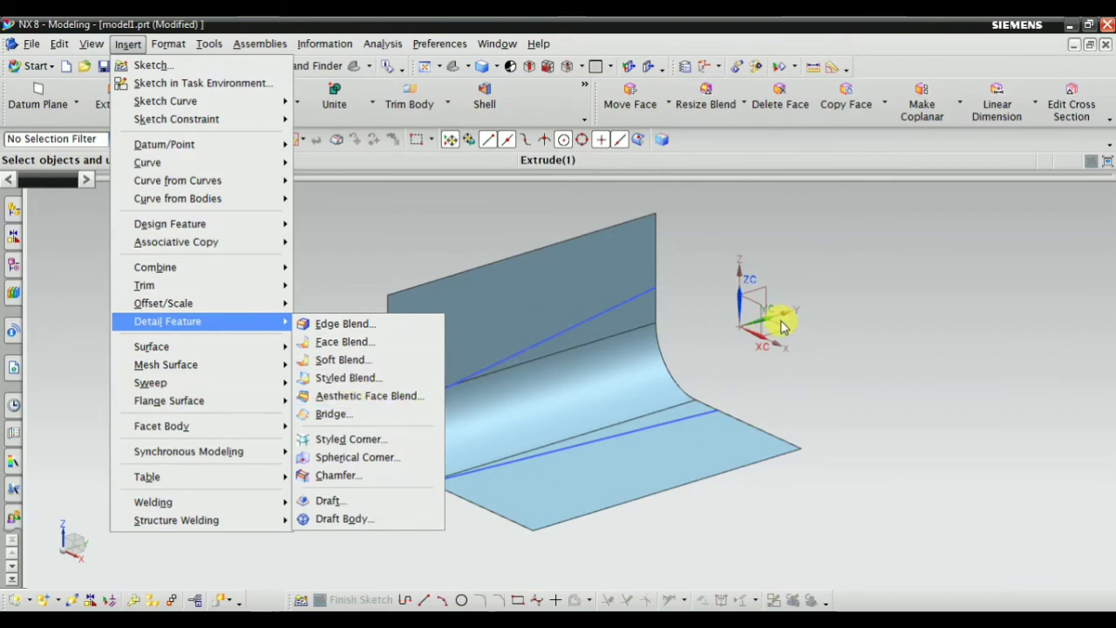
pyautogui.click(962, 388)
pyautogui.click(18, 271)
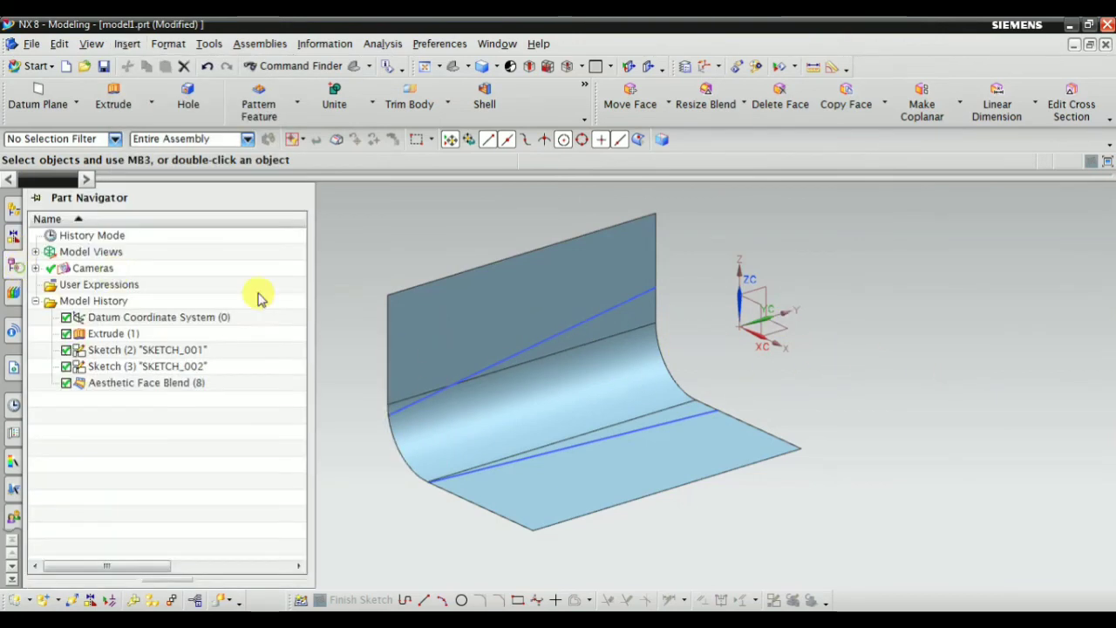
pyautogui.click(130, 44)
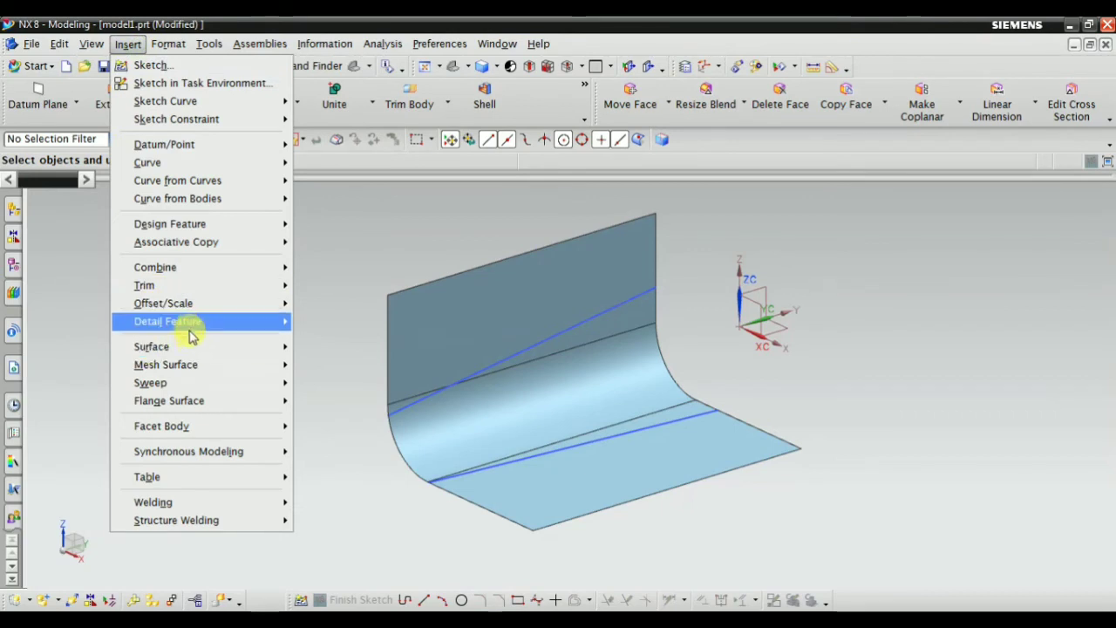
pyautogui.moveTo(192, 330)
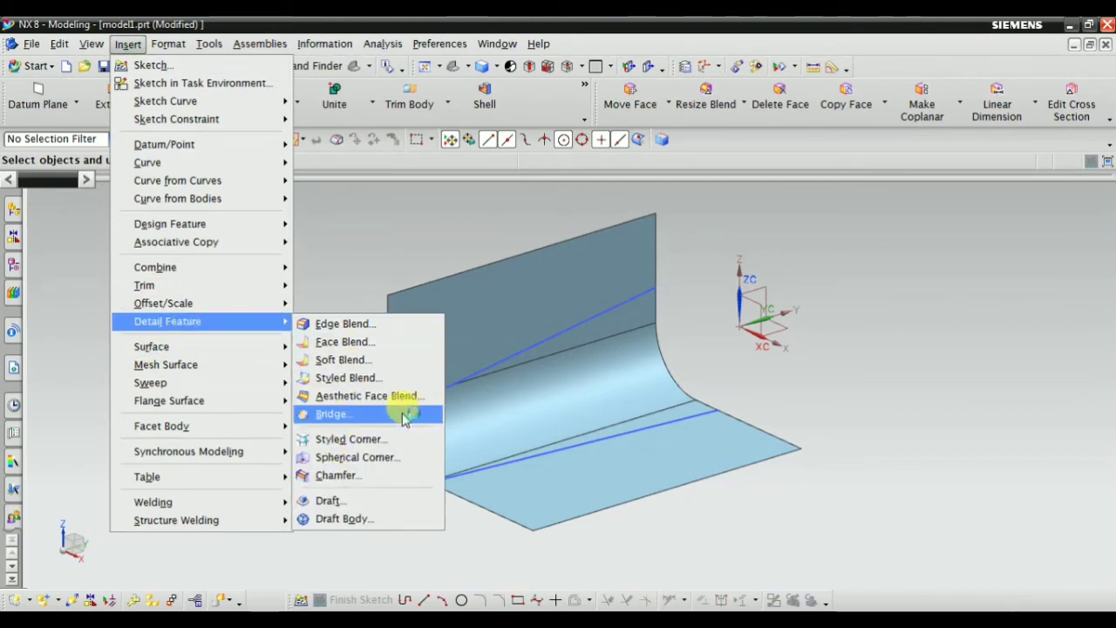
pyautogui.click(976, 361)
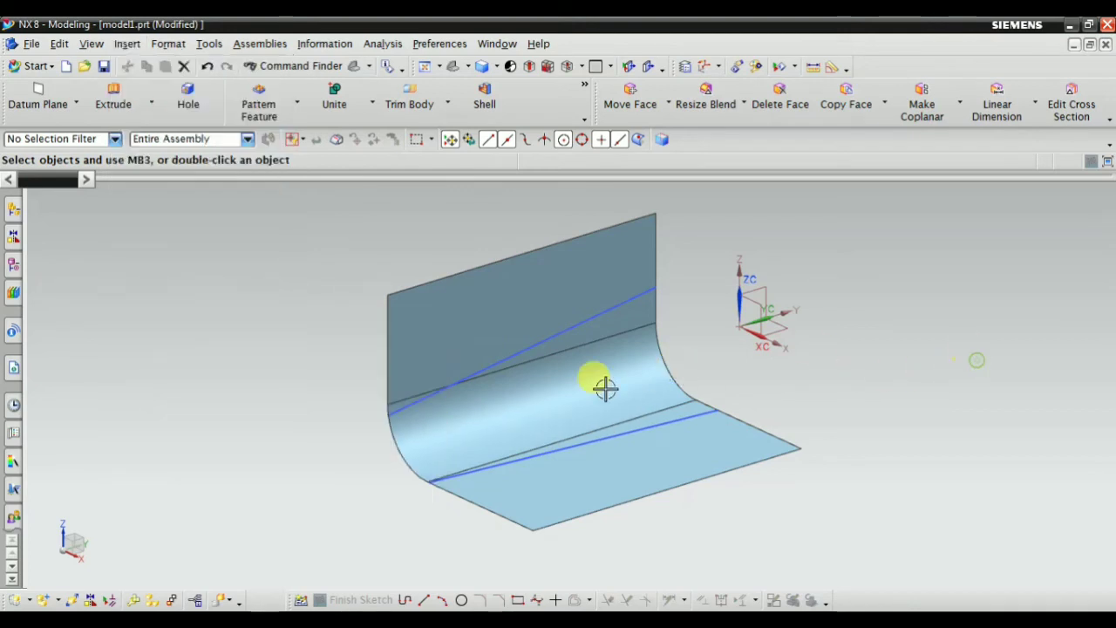
pyautogui.scroll(-1, 526, 359)
# Delete the Aesthetic Face Blend feature from the model history
pyautogui.click(12, 263)
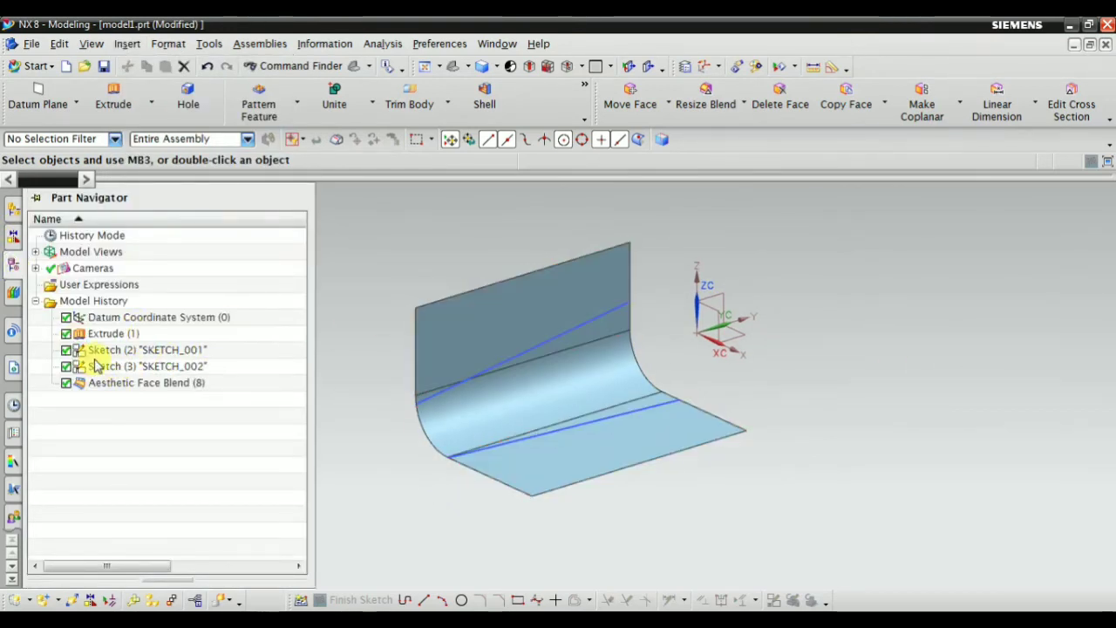
pyautogui.click(102, 387)
pyautogui.rightClick(103, 387)
pyautogui.click(144, 294)
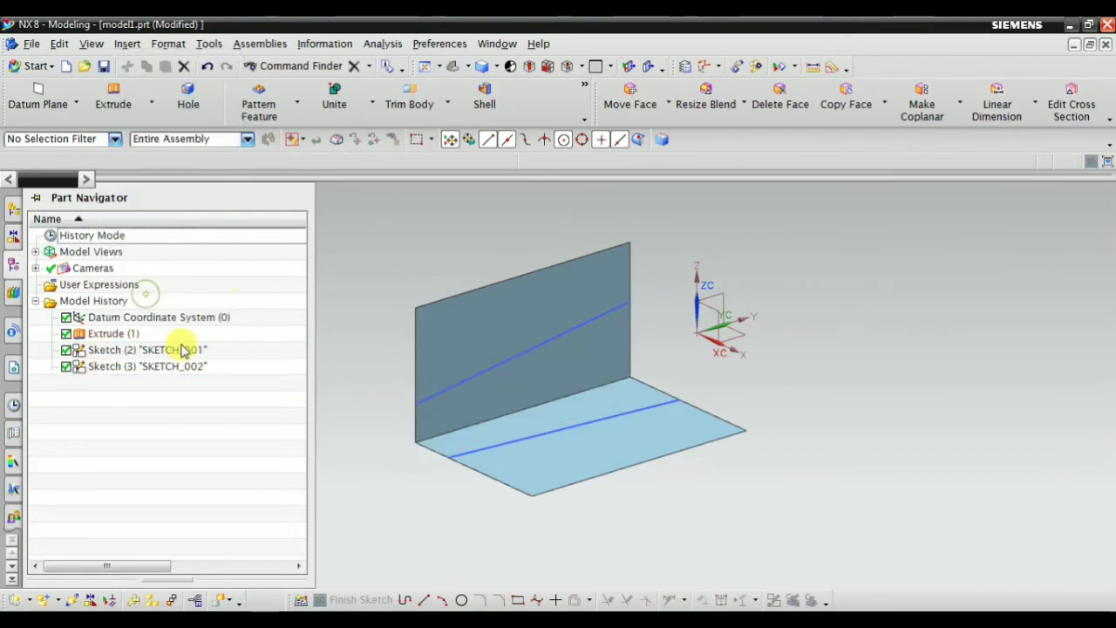
# Delete the two sketches SKETCH_001 and SKETCH_002 from the model history
pyautogui.click(110, 350)
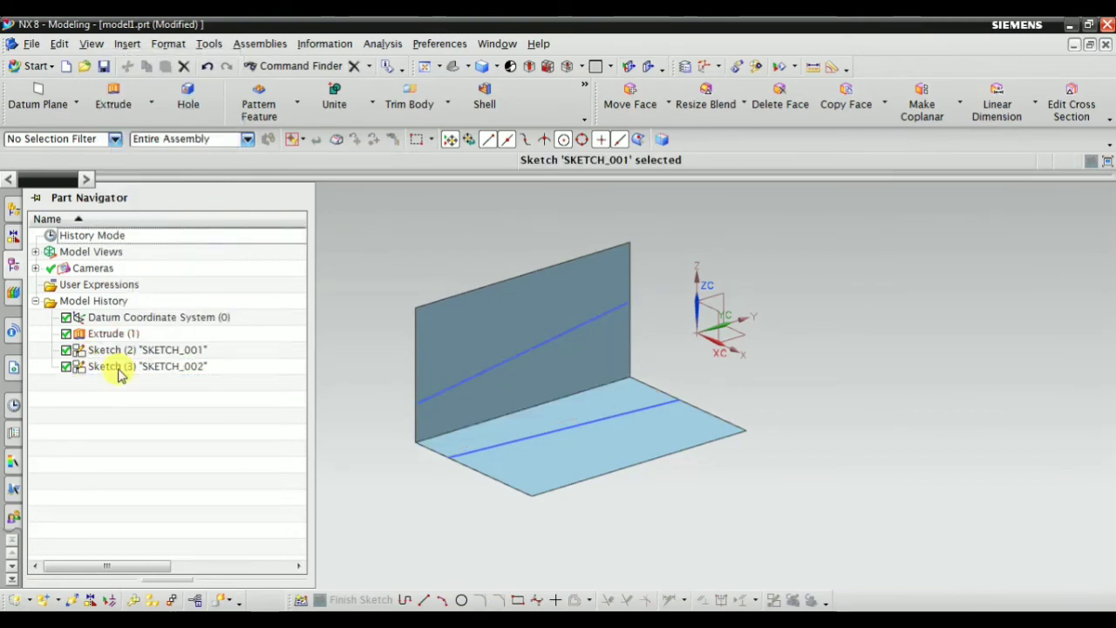
pyautogui.keyDown('ctrl'); pyautogui.click(120, 368); pyautogui.keyUp('ctrl')
pyautogui.rightClick(120, 367)
pyautogui.click(143, 529)
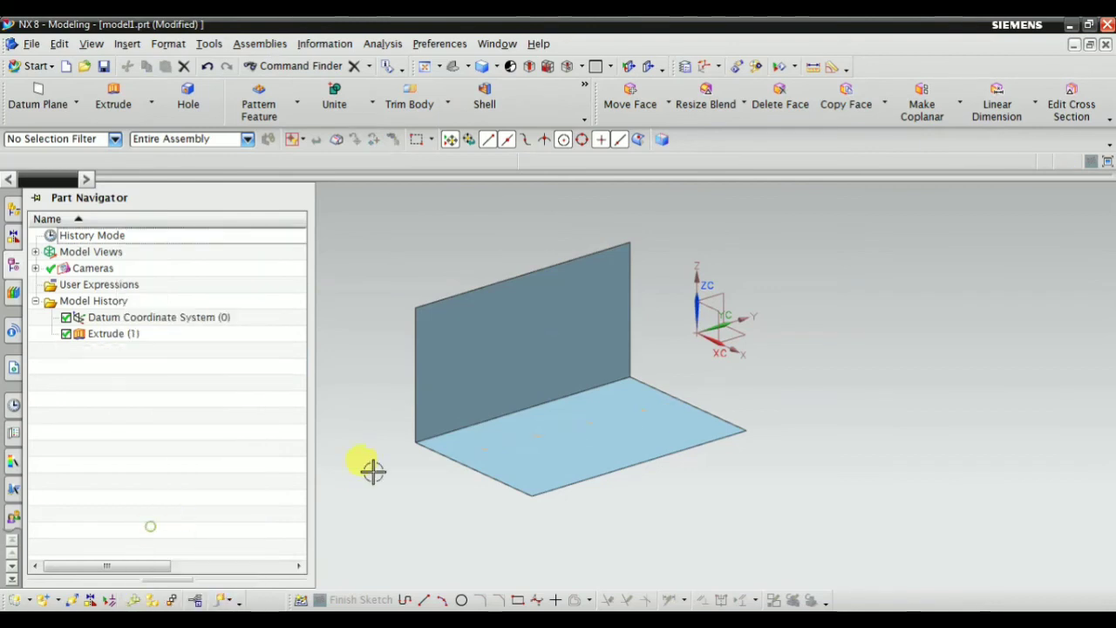
# Open the L-shaped section sketch of the extruded sheet for editing
pyautogui.click(400, 459)
pyautogui.click(518, 356)
pyautogui.press('Delete')
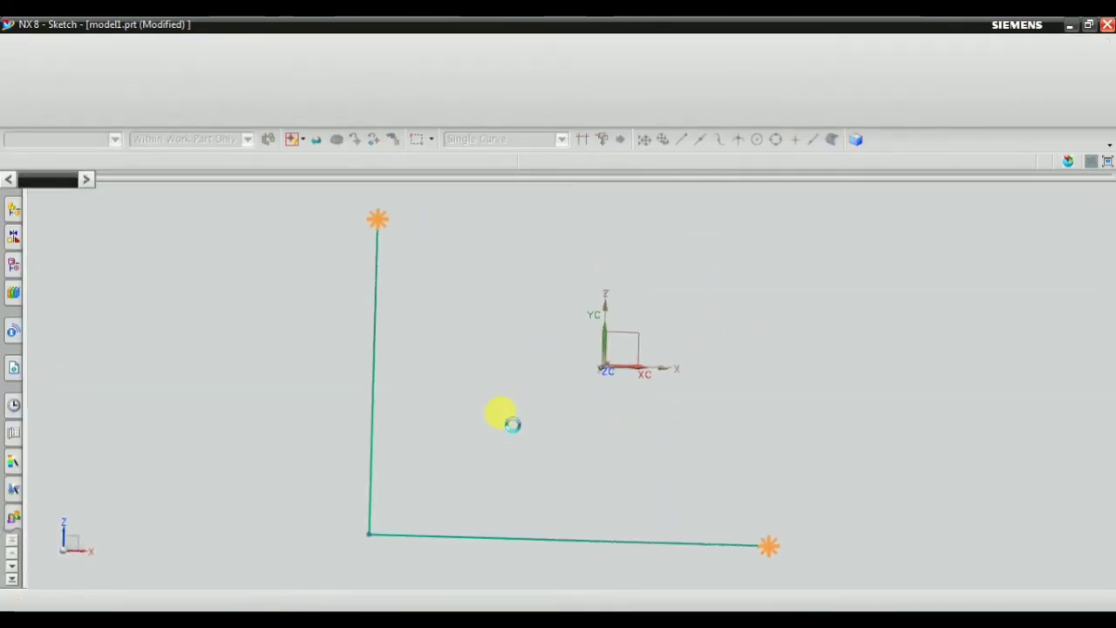
pyautogui.scroll(-4, 323, 278)
pyautogui.scroll(2, 382, 372)
pyautogui.scroll(1, 362, 314)
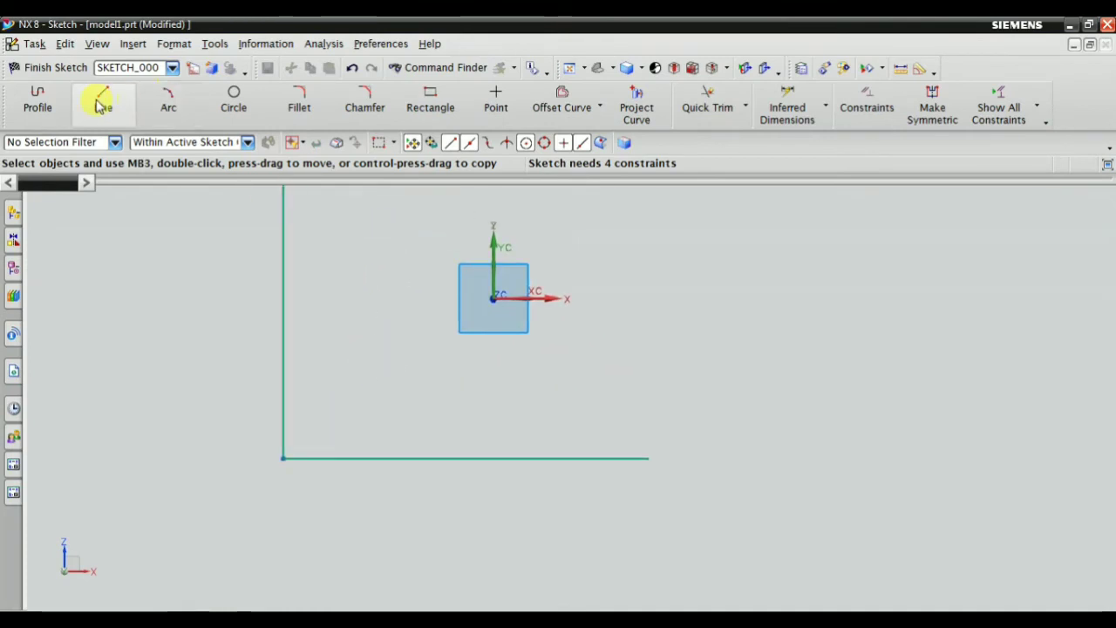
# Sketch a slanted line crossing the horizontal line of the L-shaped profile, rising to the right
pyautogui.click(103, 99)
pyautogui.click(367, 498)
pyautogui.click(478, 403)
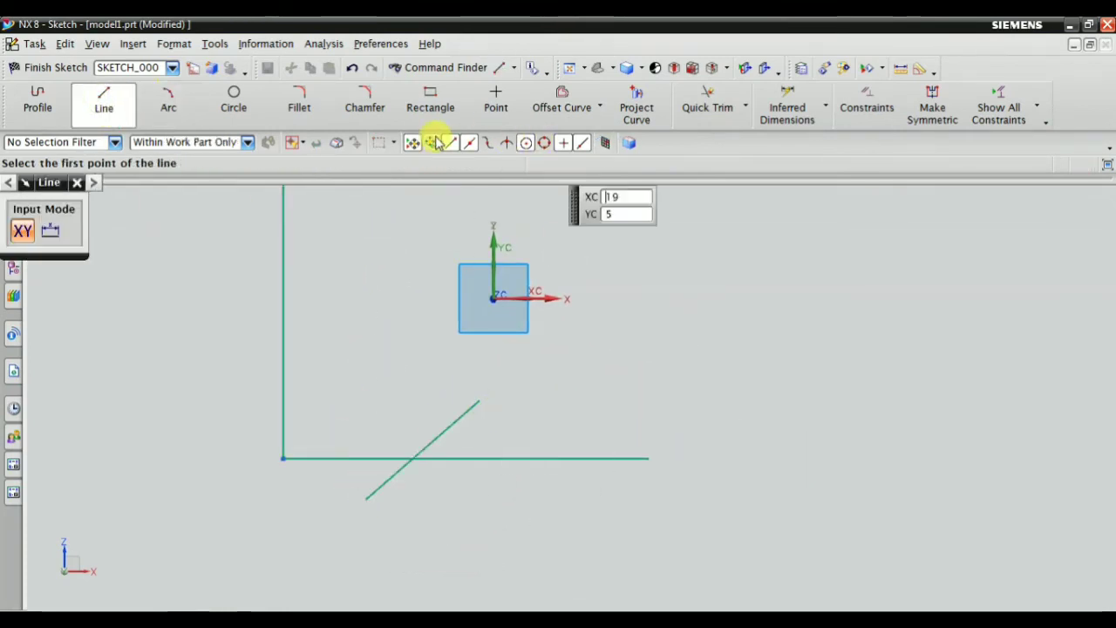
# Trim away the slanted line and the part of the horizontal line between the corner and their crossing
pyautogui.click(733, 109)
pyautogui.moveTo(341, 489); pyautogui.dragTo(395, 388)
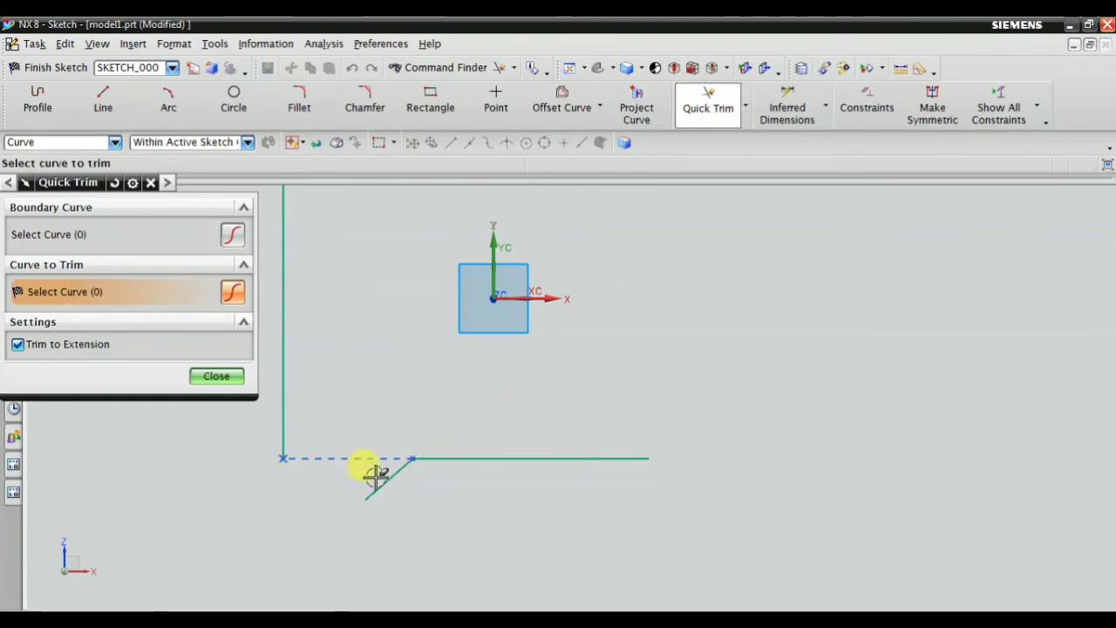
pyautogui.press('Escape')
pyautogui.scroll(-3, 602, 375)
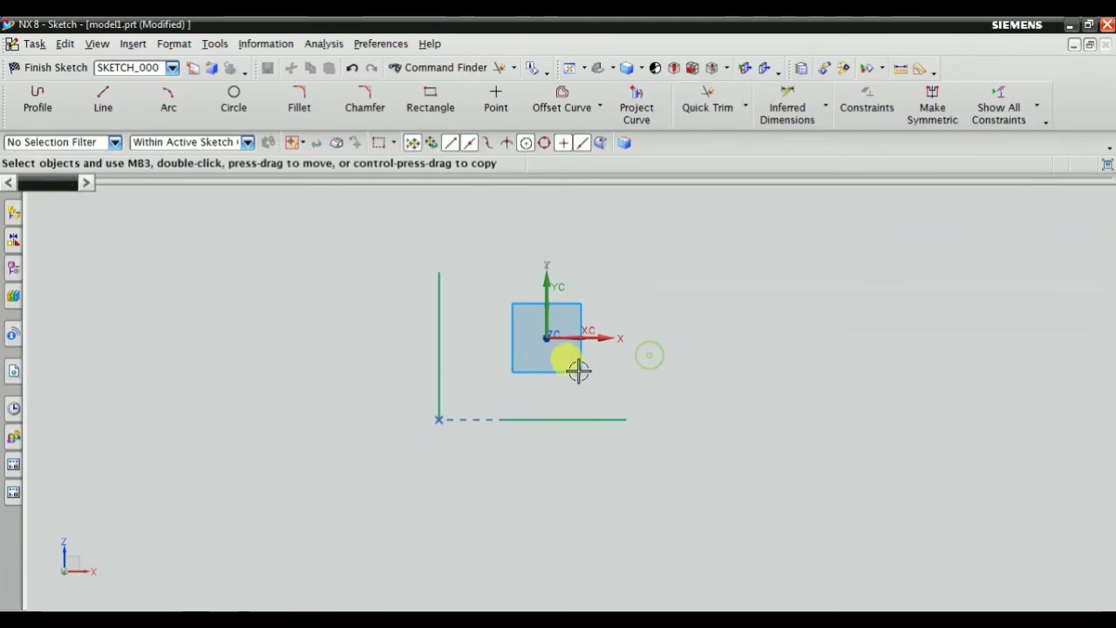
# Sketch a separate horizontal line above the vertical line of the profile, extending to the right
pyautogui.scroll(2, 688, 266)
pyautogui.keyDown('shift'); pyautogui.moveTo(423, 250); pyautogui.dragTo(441, 341, button='middle'); pyautogui.keyUp('shift')
pyautogui.click(106, 98)
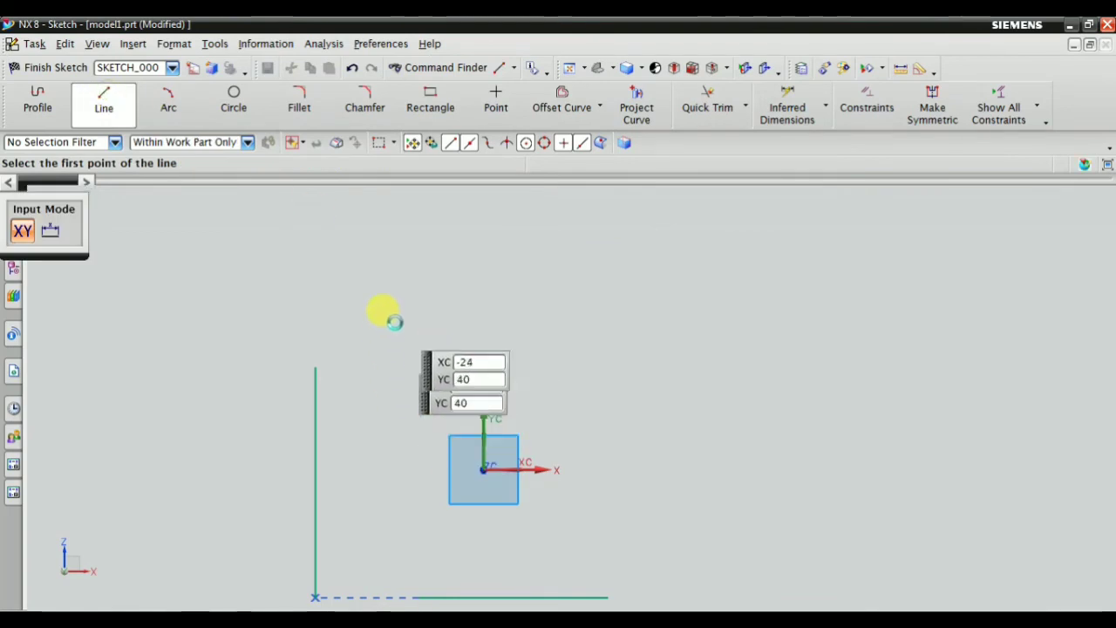
pyautogui.click(381, 309)
pyautogui.click(731, 296)
pyautogui.press('Escape')
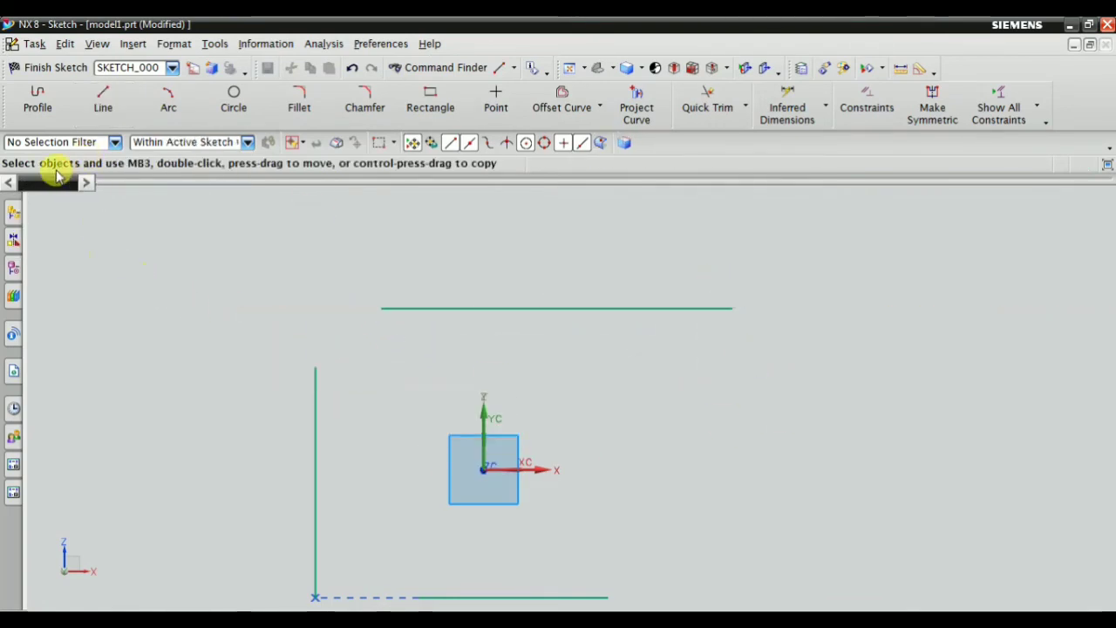
# Finish the sketch, add the new upper line to the extrude section, and confirm the three-sheet extrusion
pyautogui.click(46, 68)
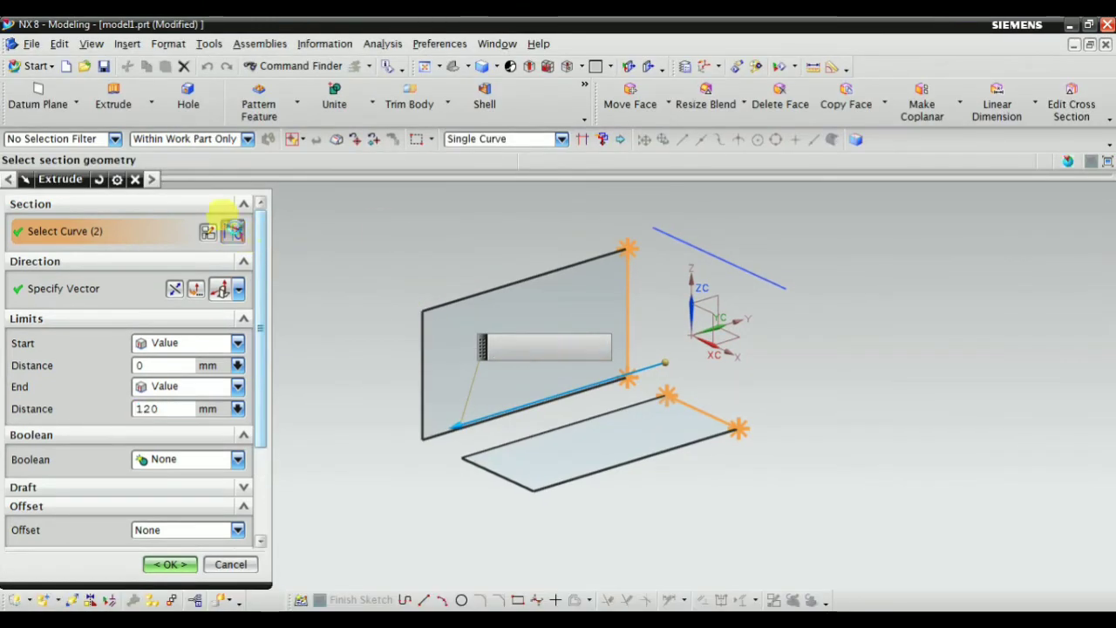
pyautogui.click(720, 257)
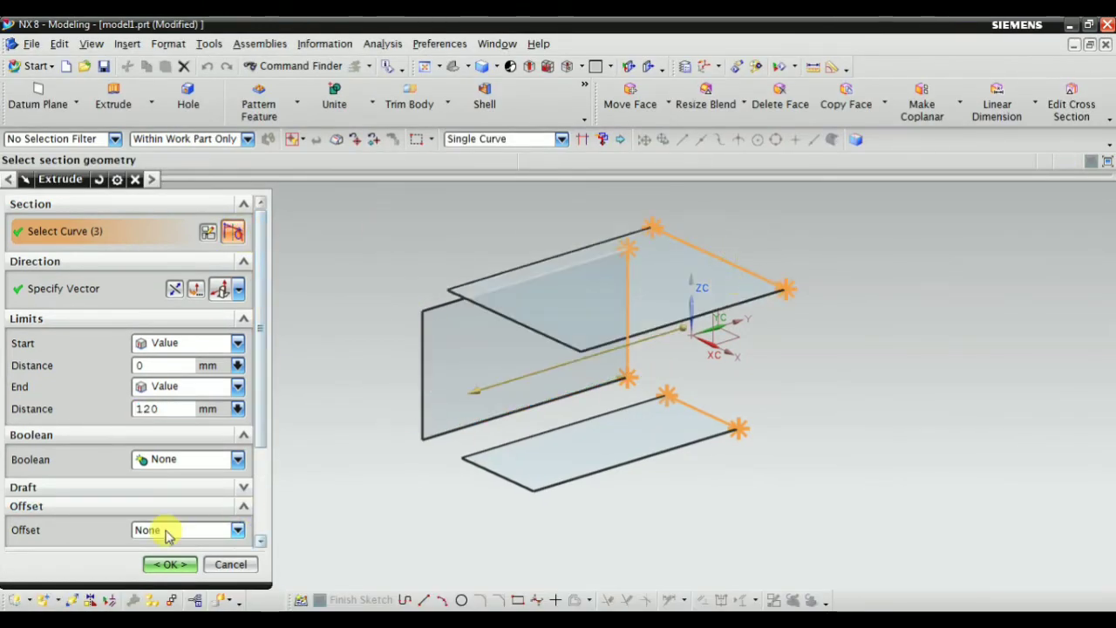
pyautogui.click(161, 495)
pyautogui.scroll(-3, 175, 543)
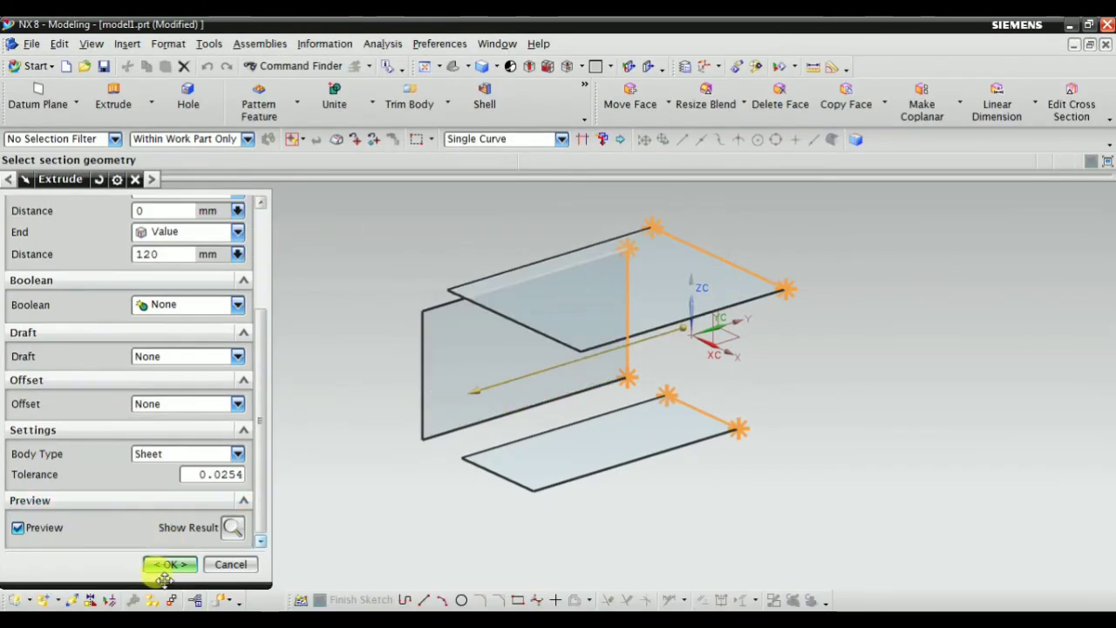
pyautogui.click(163, 567)
pyautogui.rightClick(185, 344)
pyautogui.click(220, 378)
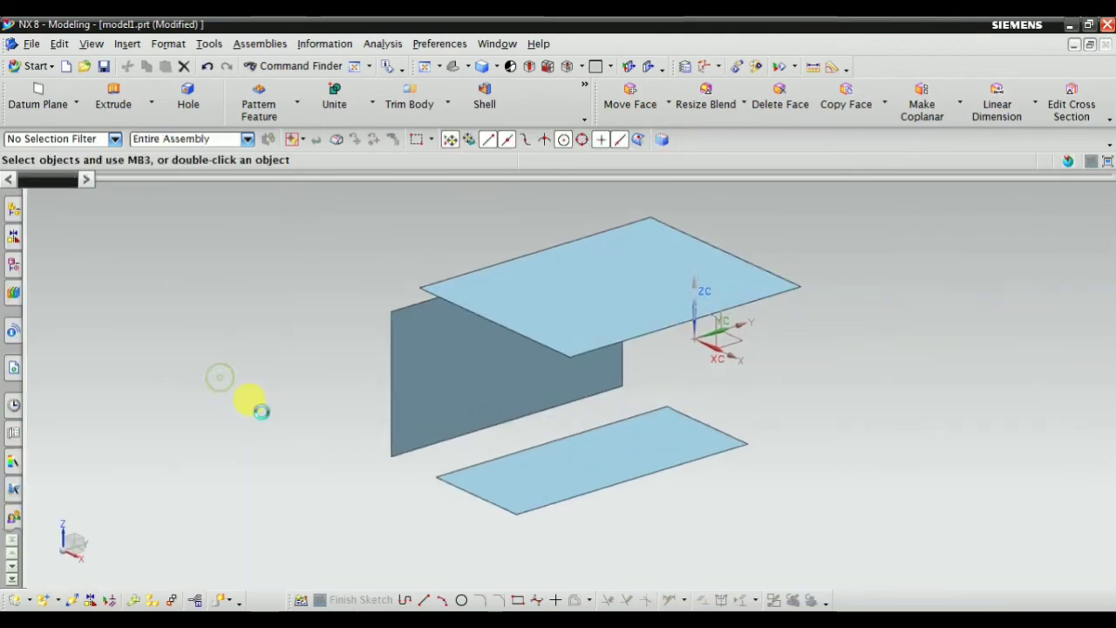
# Start a Bridge surface from the vertical sheet's lower edge to the nearest long edge of the lower horizontal sheet
pyautogui.moveTo(261, 411); pyautogui.dragTo(360, 349, button='middle')
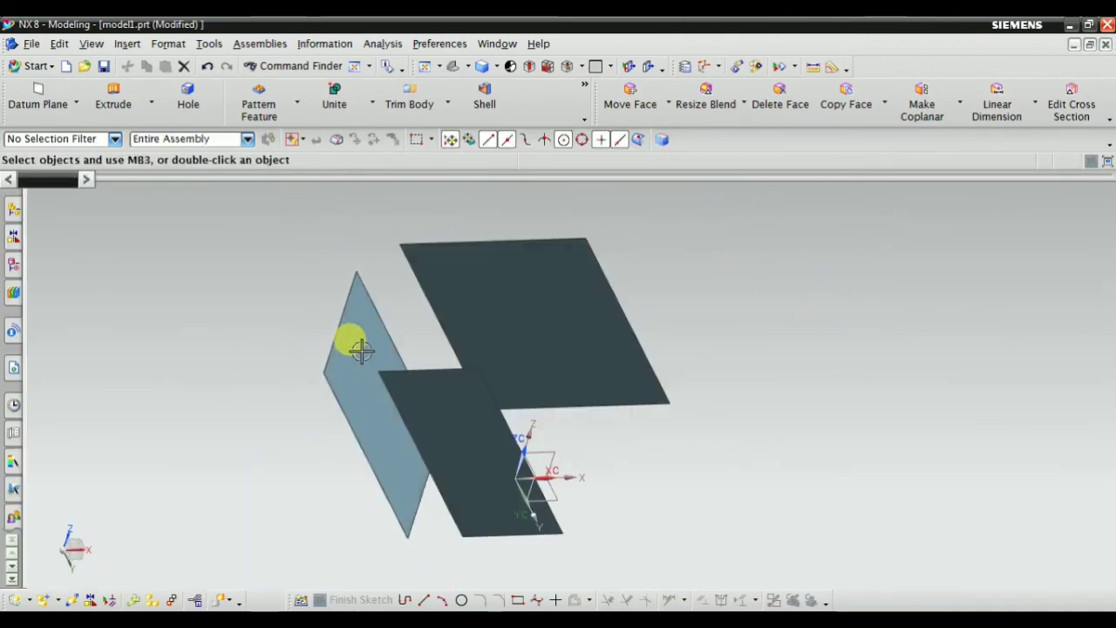
pyautogui.moveTo(486, 270); pyautogui.dragTo(407, 408, button='middle')
pyautogui.click(455, 68)
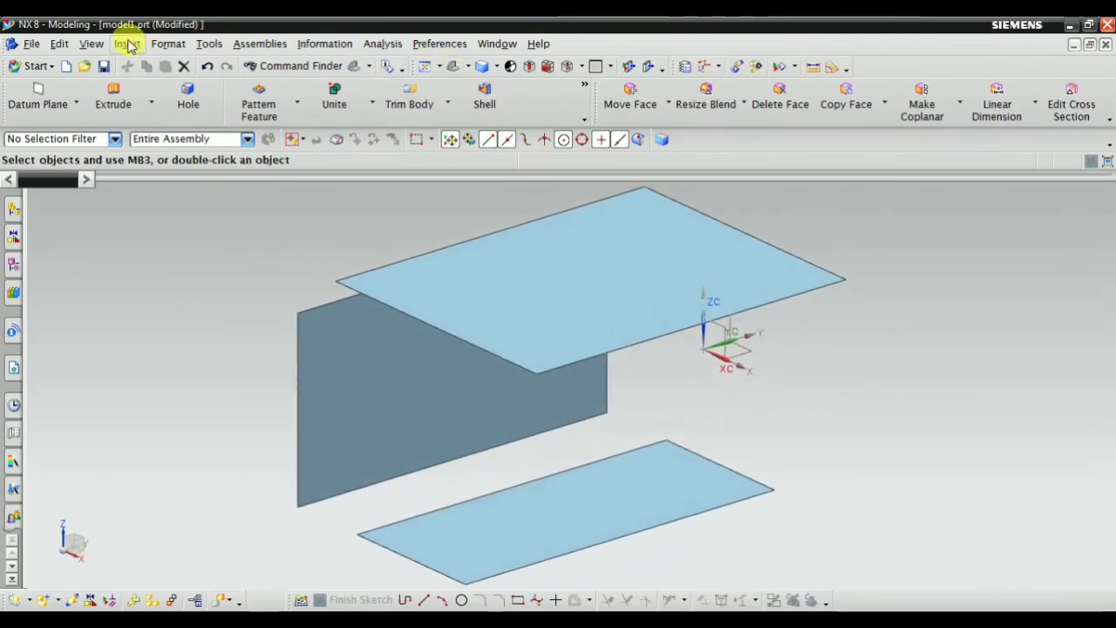
pyautogui.click(128, 44)
pyautogui.moveTo(172, 328)
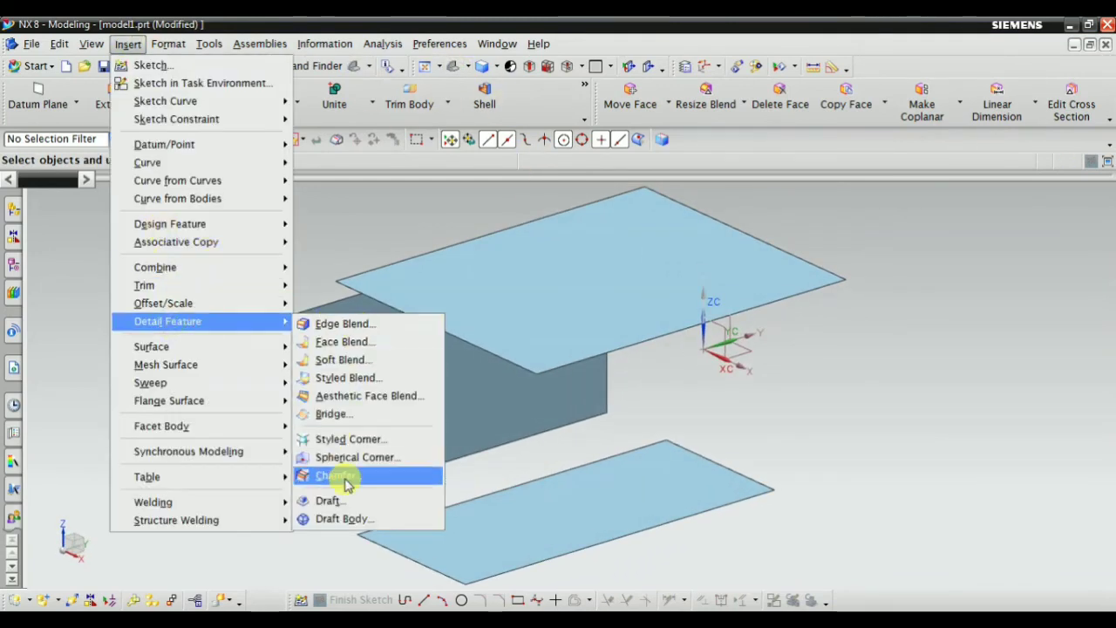
pyautogui.click(343, 415)
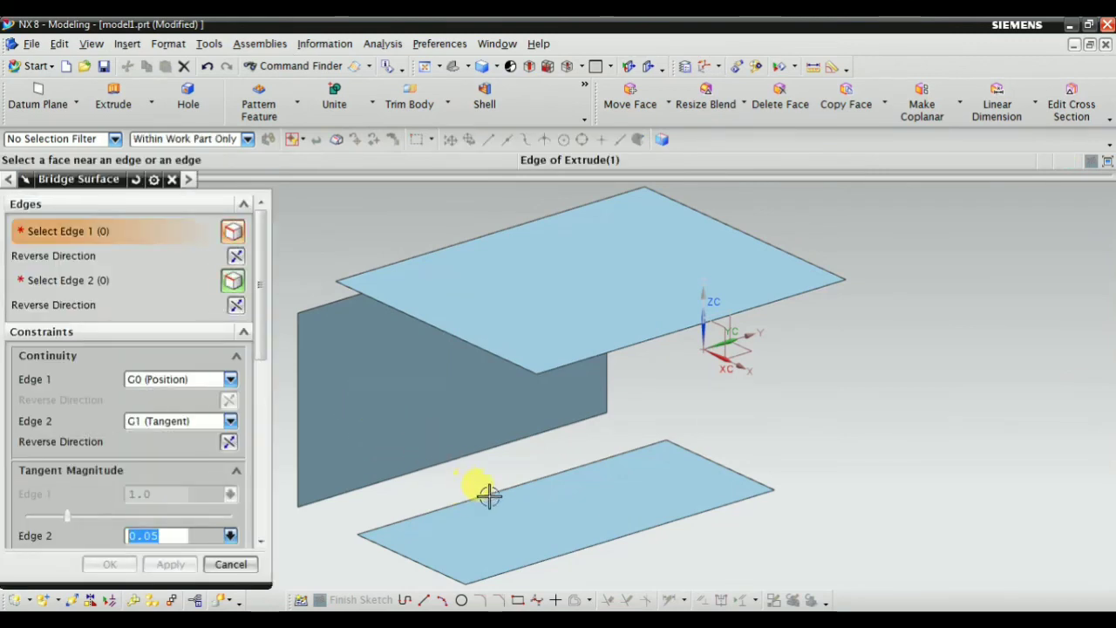
pyautogui.scroll(-1, 406, 508)
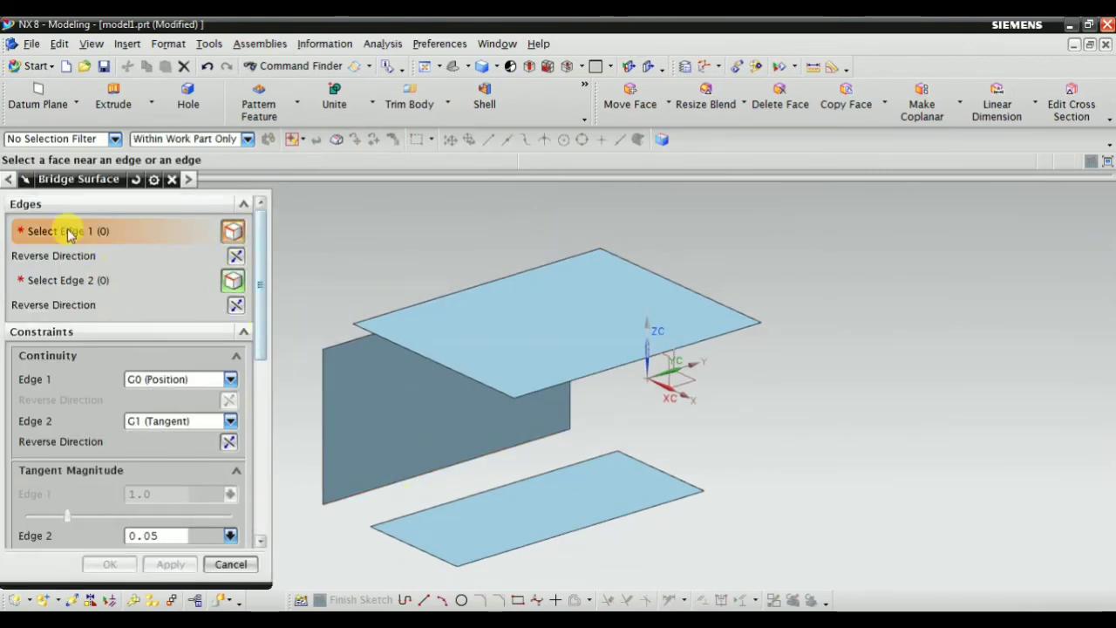
pyautogui.click(375, 490)
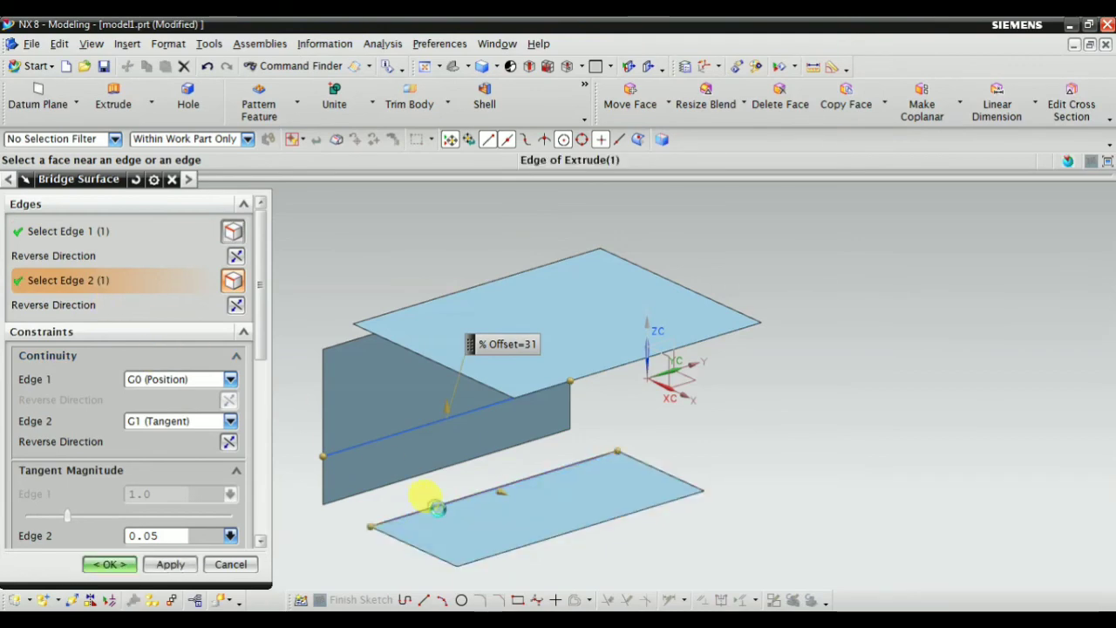
pyautogui.moveTo(331, 531); pyautogui.dragTo(429, 488, button='middle')
pyautogui.scroll(-2, 428, 489)
# Set the bridge surface's Edge 1 continuity to G1 (Tangent)
pyautogui.click(88, 231)
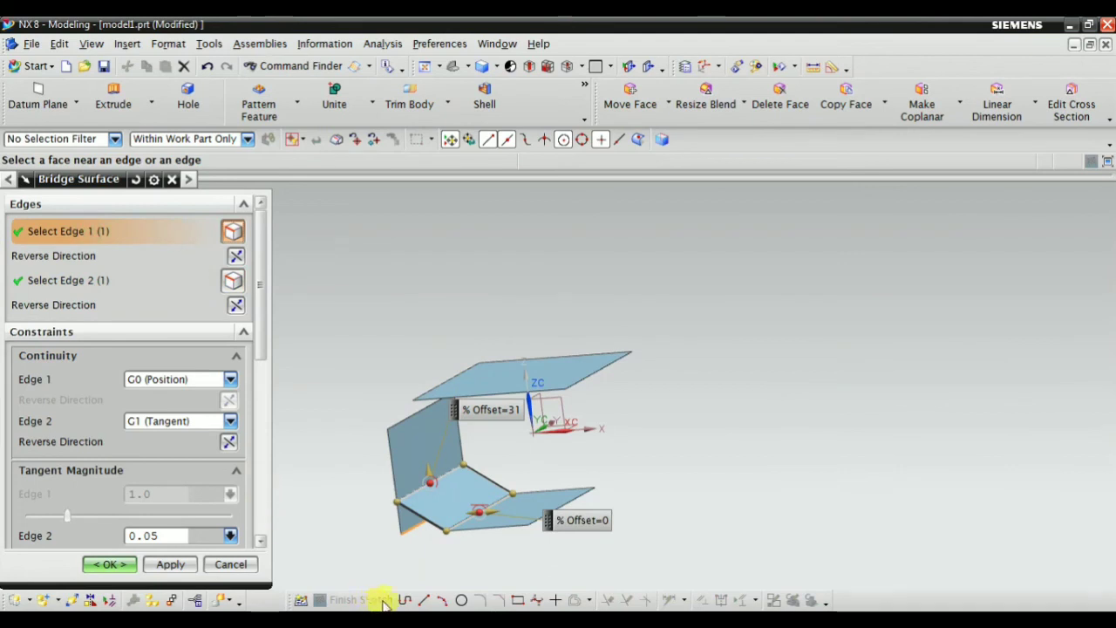
pyautogui.click(188, 384)
pyautogui.click(168, 406)
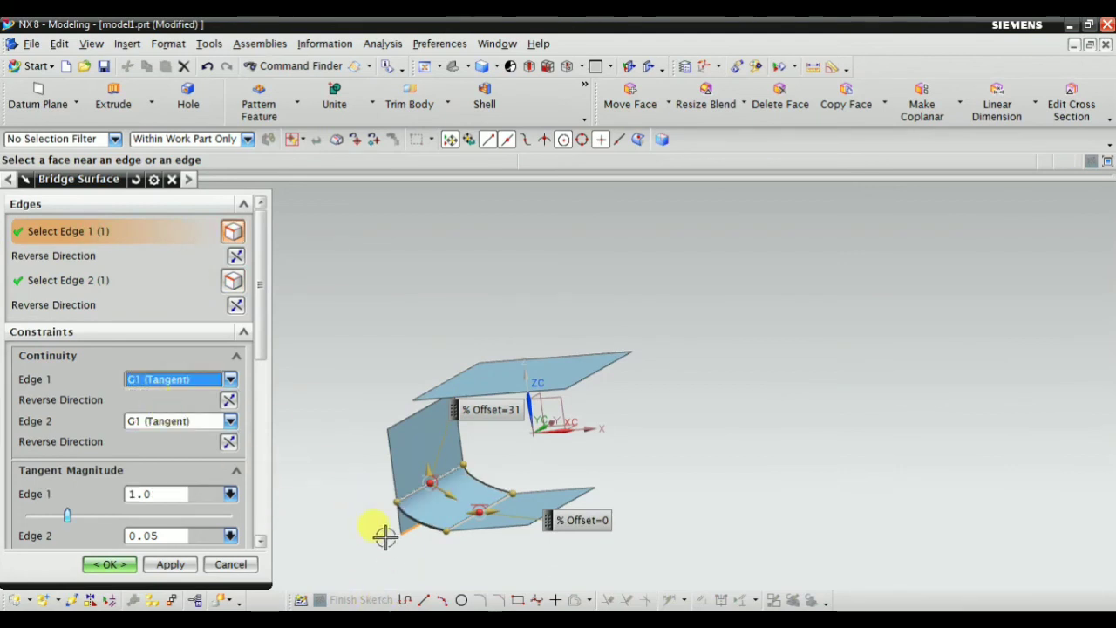
pyautogui.scroll(2, 403, 551)
pyautogui.moveTo(405, 551); pyautogui.dragTo(375, 471, button='middle')
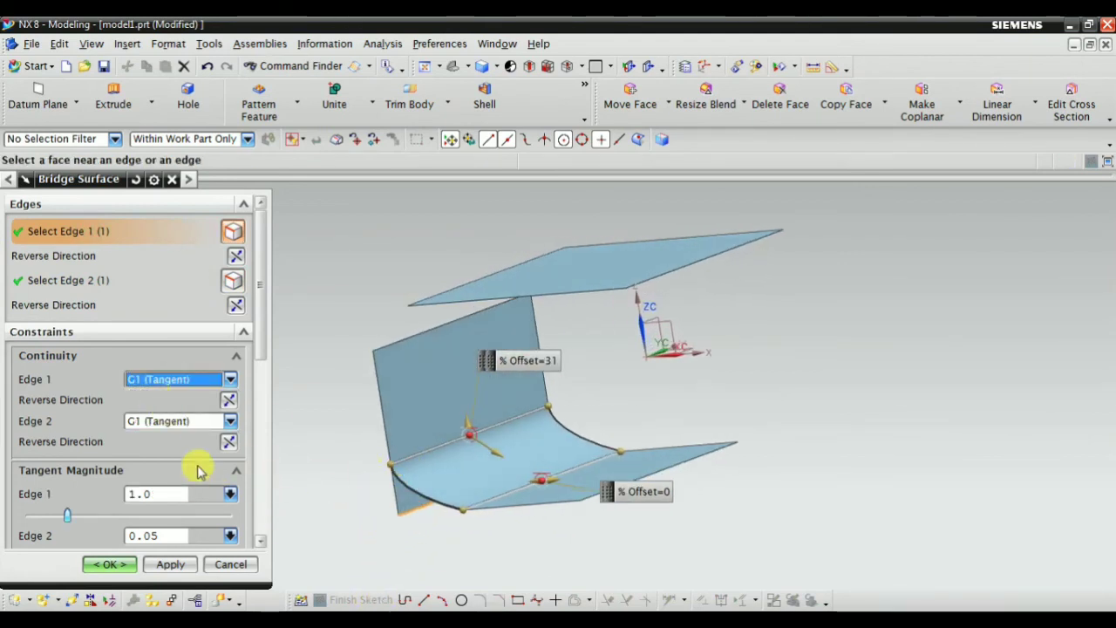
# Set the bridge's Edge 1 offset to 0% so it starts at the vertical sheet's lower edge
pyautogui.moveTo(261, 334); pyautogui.dragTo(270, 379)
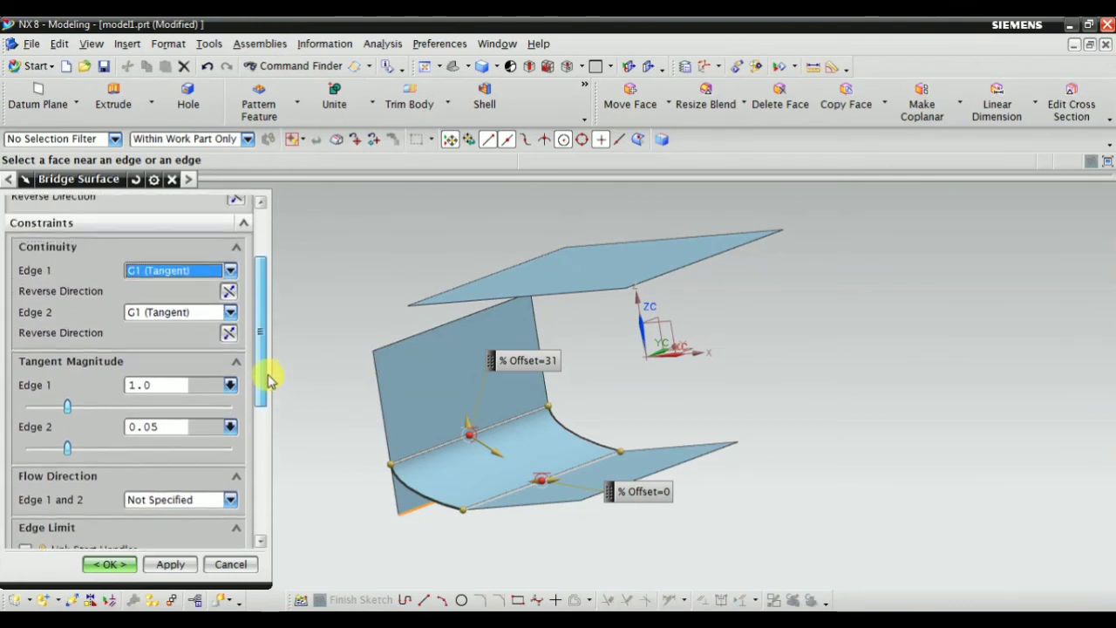
pyautogui.moveTo(403, 497); pyautogui.dragTo(462, 411, button='middle')
pyautogui.moveTo(480, 394); pyautogui.dragTo(480, 468)
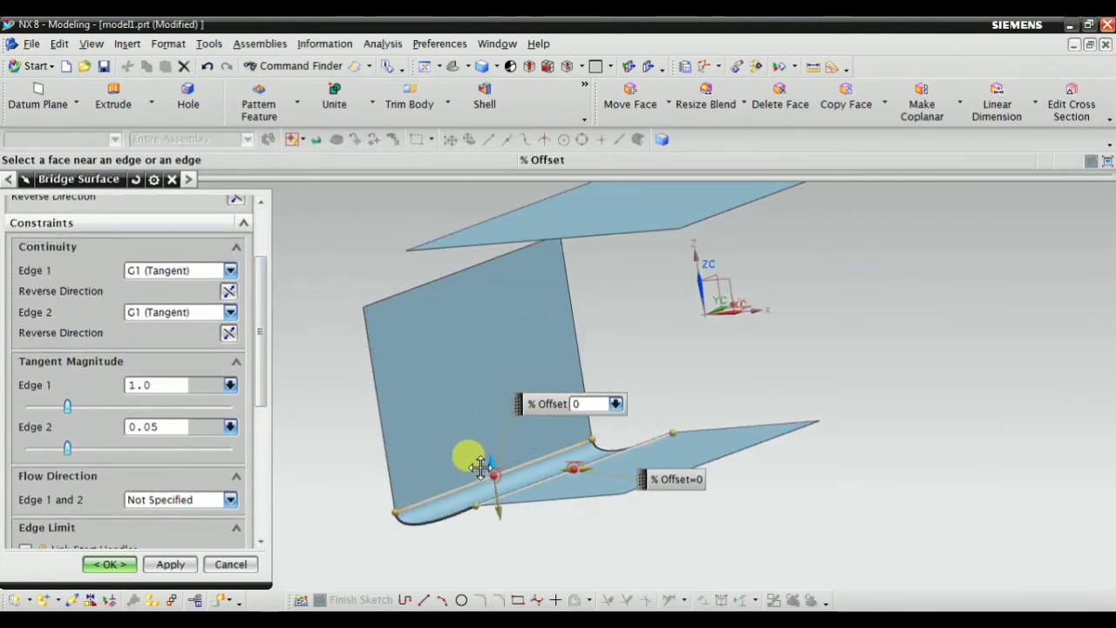
pyautogui.moveTo(379, 530)
pyautogui.mouseDown(button='middle')
pyautogui.moveTo(406, 450)
pyautogui.moveTo(387, 480)
pyautogui.moveTo(384, 527)
pyautogui.moveTo(374, 511)
pyautogui.mouseUp(button='middle')
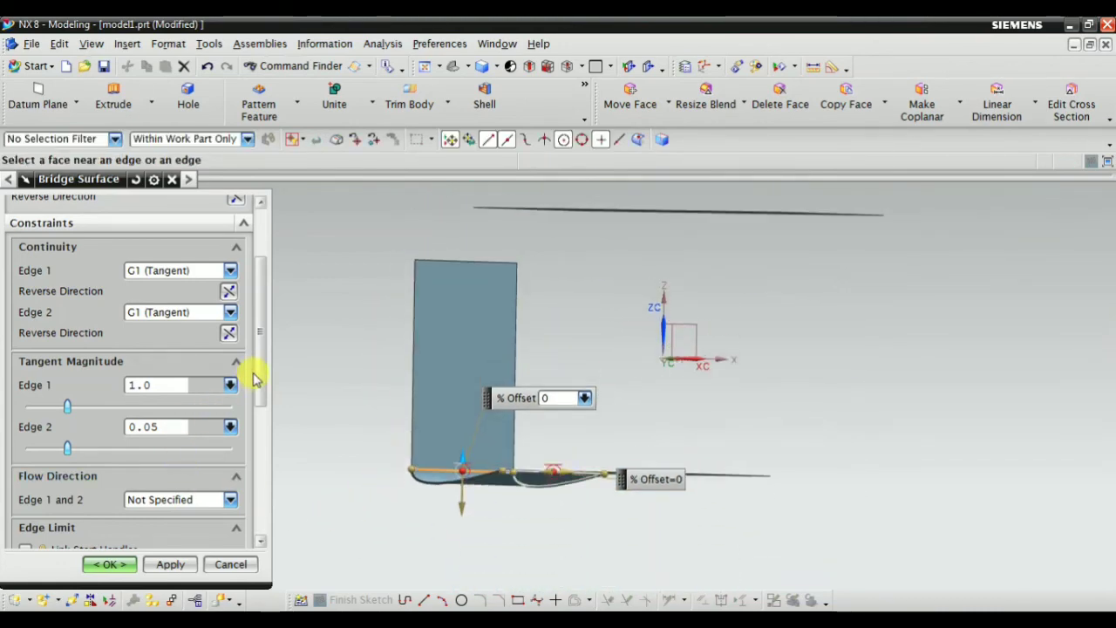
# Activate the Edge 2 selection and set the bridge's Edge 2 tangent magnitude to 0.052
pyautogui.moveTo(259, 316); pyautogui.dragTo(250, 226)
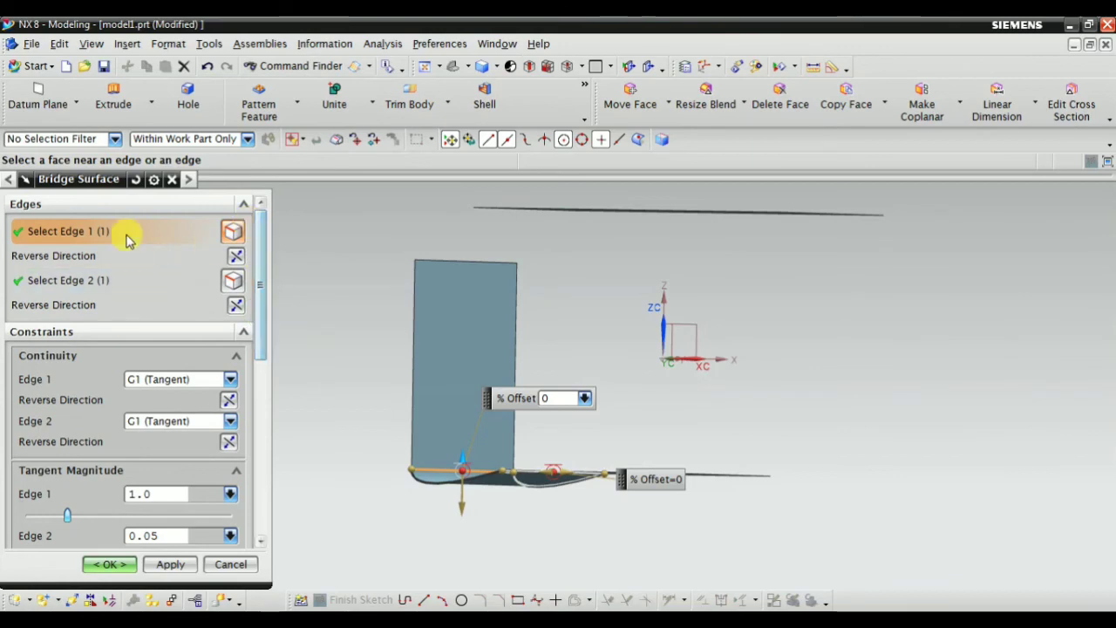
pyautogui.scroll(3, 372, 529)
pyautogui.click(104, 281)
pyautogui.scroll(-2, 440, 436)
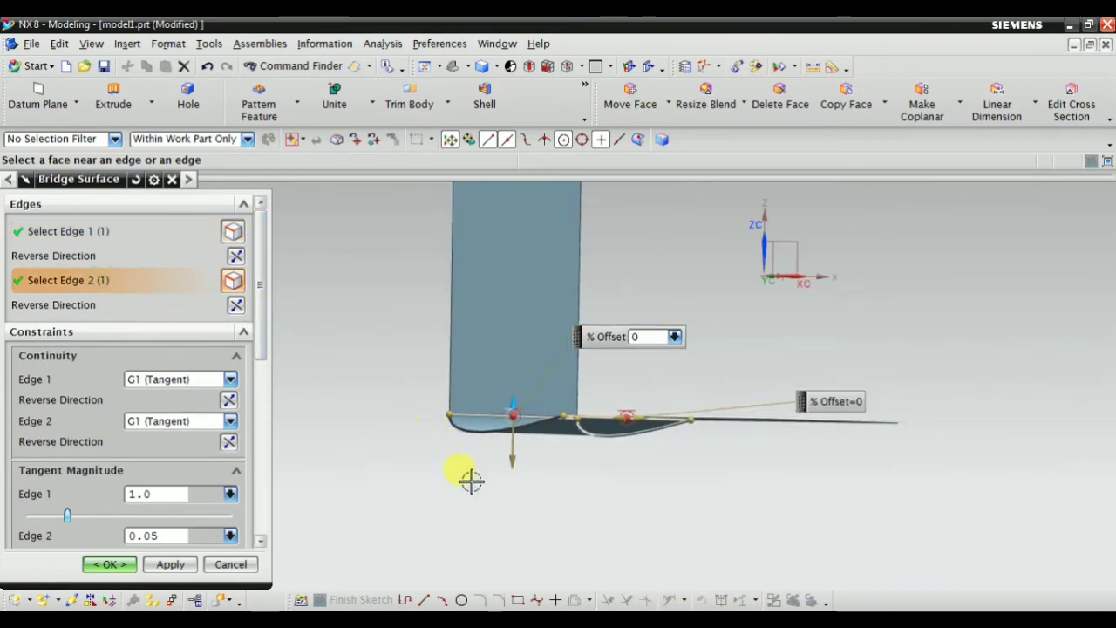
pyautogui.moveTo(471, 480); pyautogui.dragTo(436, 489, button='middle')
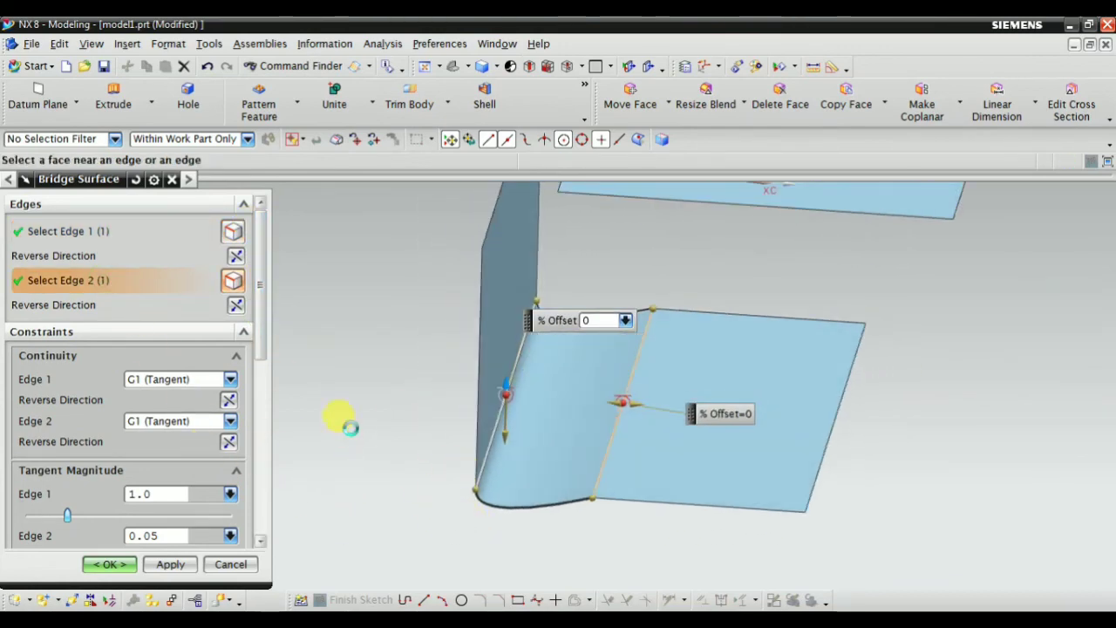
pyautogui.scroll(-5, 206, 461)
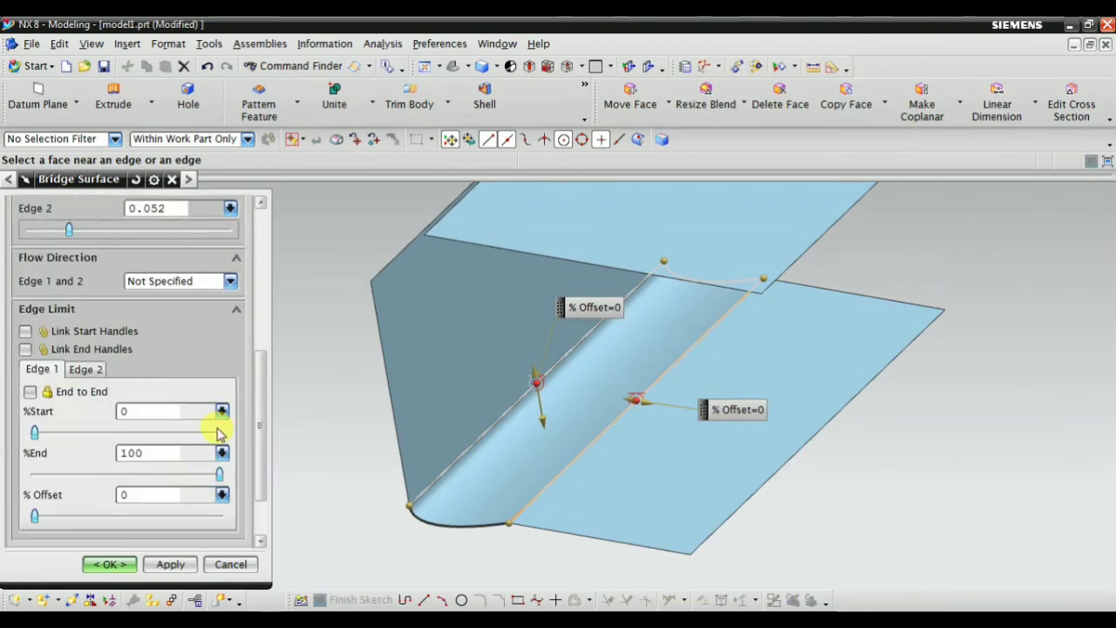
# Show the result of the bridge surface, inspect it between the two sheets, and undo the result preview
pyautogui.scroll(-3, 220, 433)
pyautogui.click(232, 529)
pyautogui.moveTo(361, 494); pyautogui.dragTo(323, 513, button='middle')
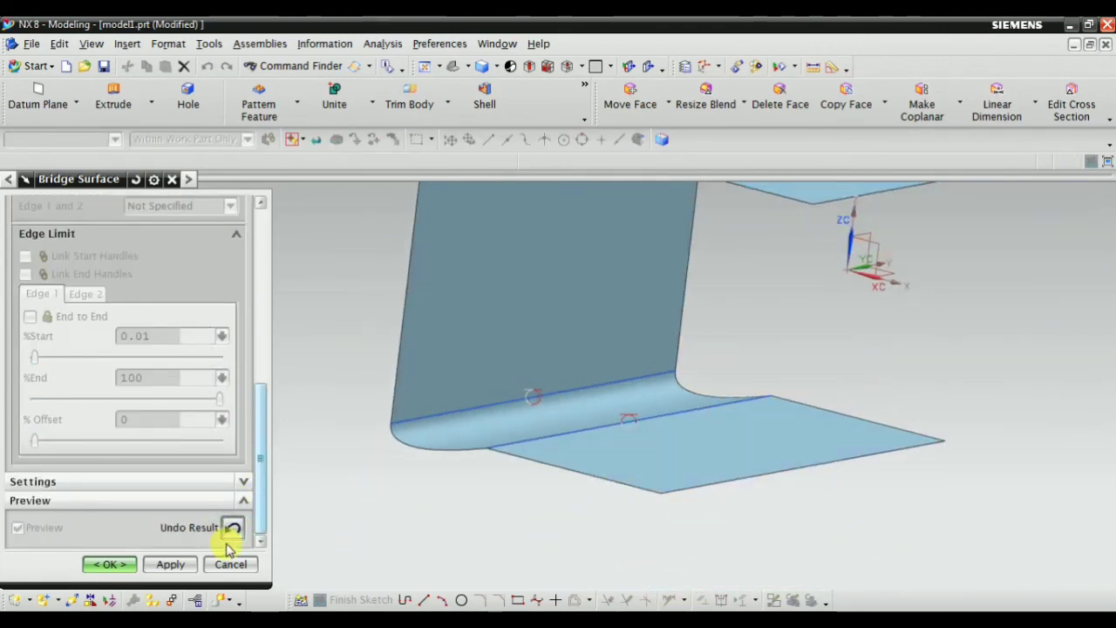
pyautogui.click(232, 529)
# Try G0 (Position) continuity on the bridge surface's Edge 2
pyautogui.moveTo(257, 432); pyautogui.dragTo(249, 274)
pyautogui.click(185, 385)
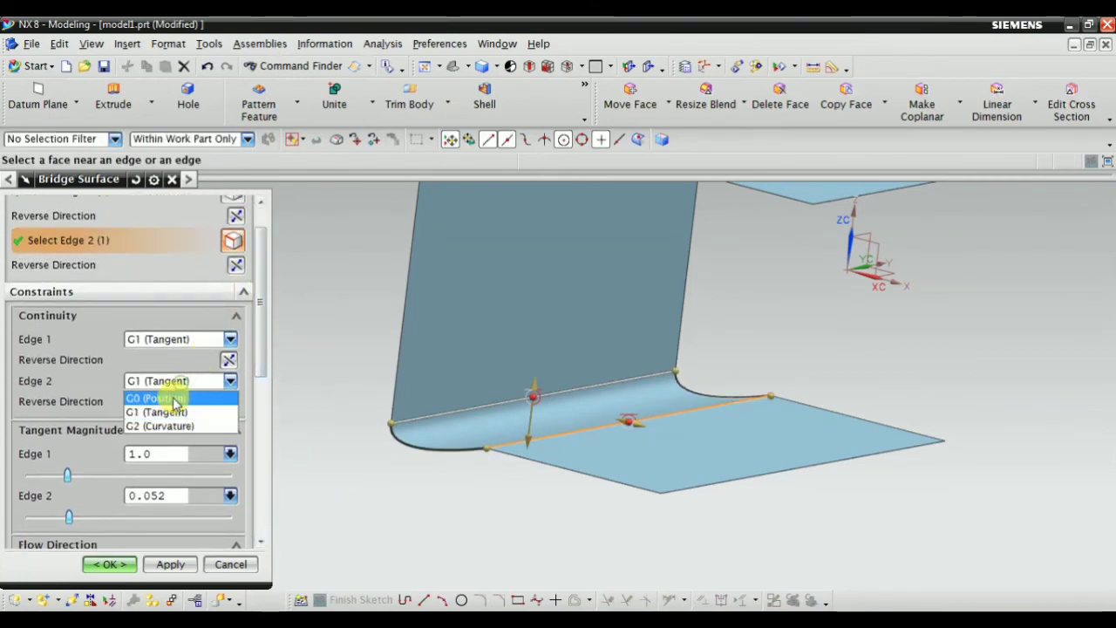
pyautogui.click(160, 394)
pyautogui.moveTo(397, 496)
pyautogui.mouseDown(button='middle')
pyautogui.moveTo(431, 449)
pyautogui.moveTo(398, 473)
pyautogui.mouseUp(button='middle')
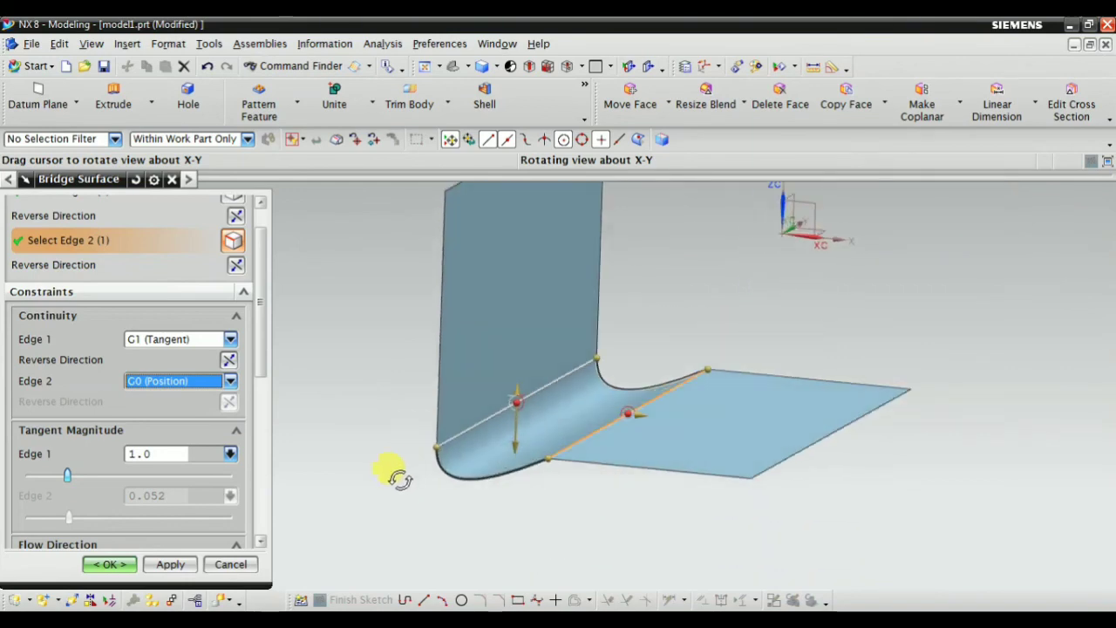
# Set the bridge's Edge 2 continuity to G2 (Curvature) and apply the bridge surface
pyautogui.click(174, 381)
pyautogui.click(160, 434)
pyautogui.moveTo(473, 494)
pyautogui.mouseDown(button='middle')
pyautogui.moveTo(518, 451)
pyautogui.moveTo(471, 475)
pyautogui.mouseUp(button='middle')
pyautogui.scroll(-2, 184, 425)
pyautogui.scroll(3, 250, 348)
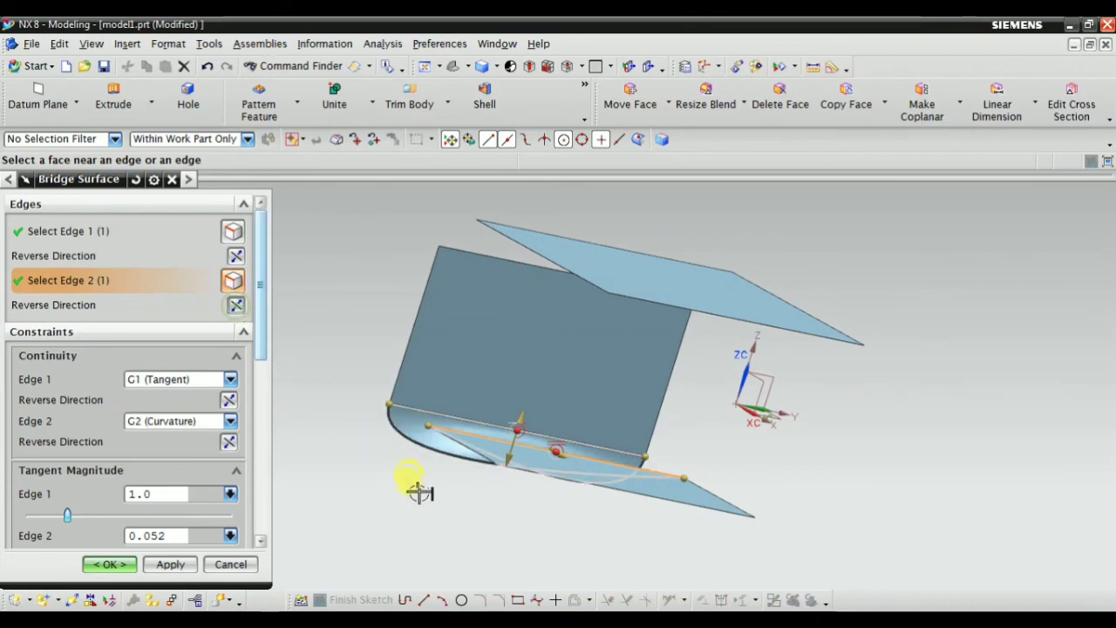
pyautogui.moveTo(411, 480); pyautogui.dragTo(460, 434, button='middle')
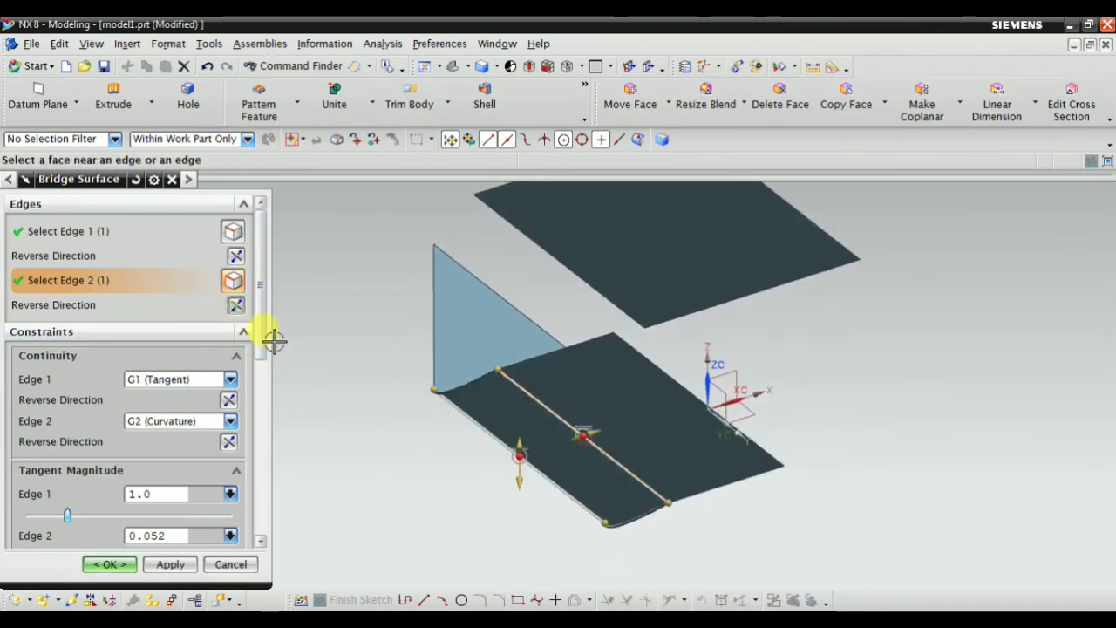
pyautogui.moveTo(424, 464); pyautogui.dragTo(422, 528, button='middle')
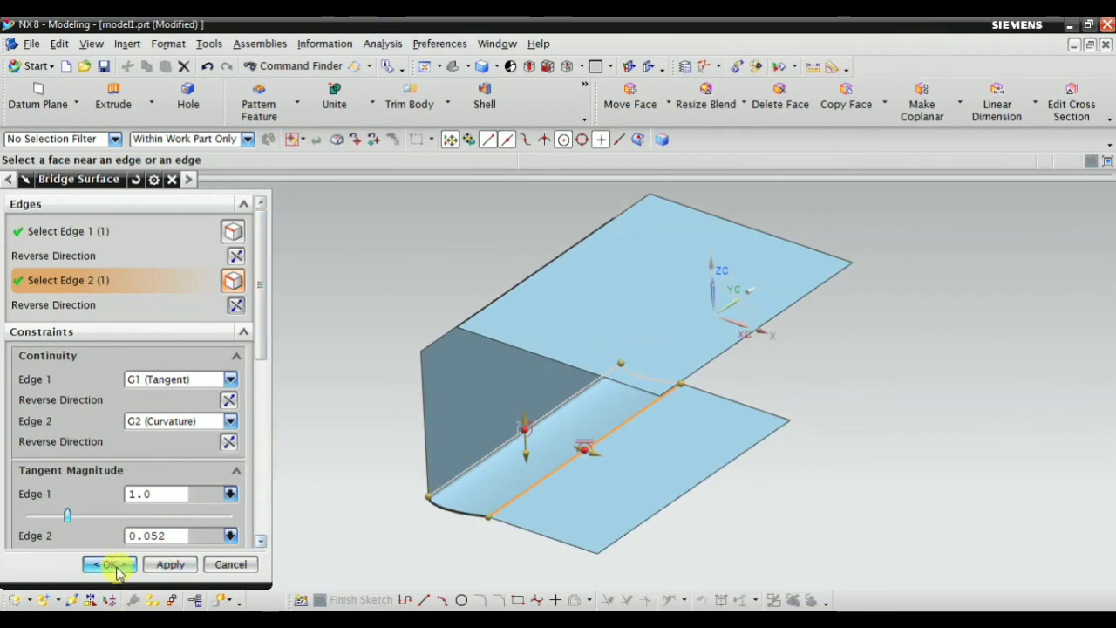
pyautogui.click(172, 564)
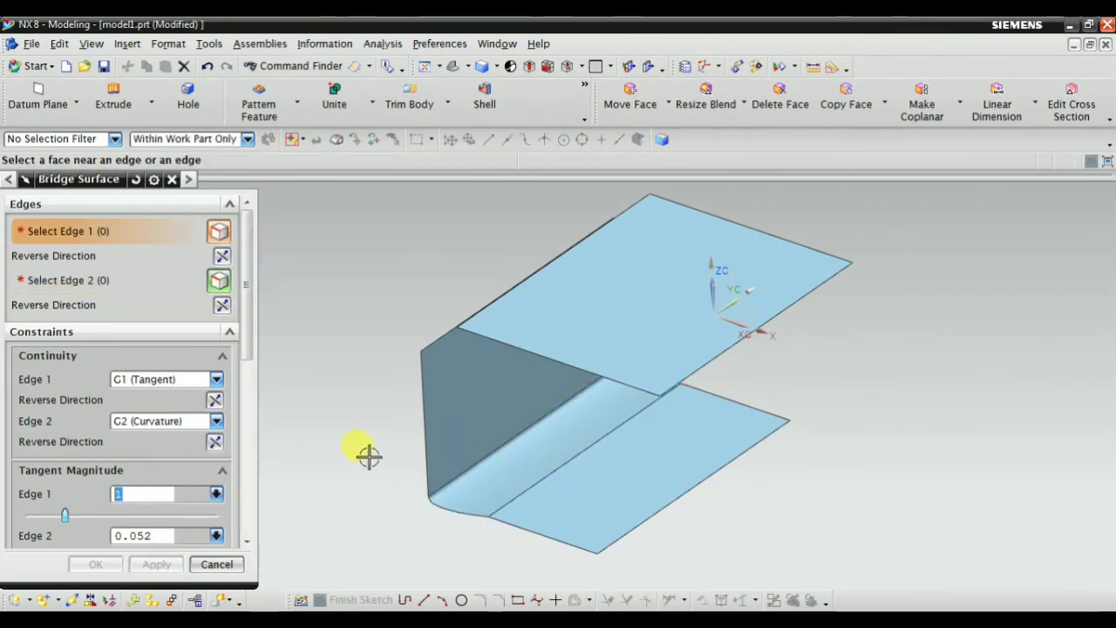
# Choose the upper sheet's near edge as Edge 1 and the vertical sheet's upper edge as Edge 2 for a second bridge
pyautogui.moveTo(369, 456); pyautogui.dragTo(516, 419, button='middle')
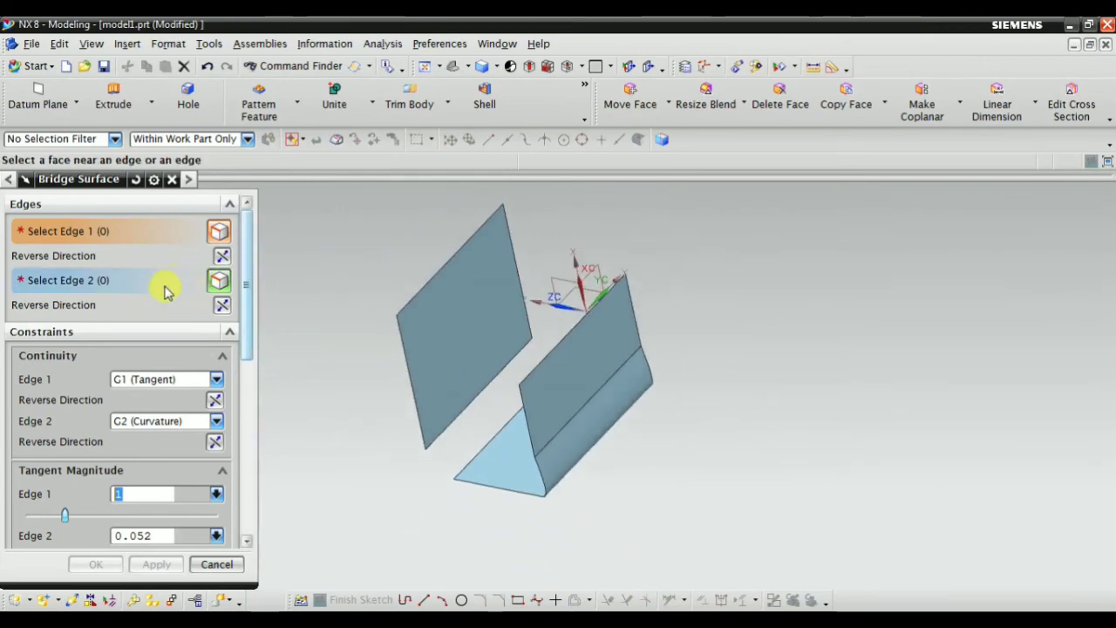
pyautogui.moveTo(388, 427); pyautogui.dragTo(424, 436, button='middle')
pyautogui.click(456, 428)
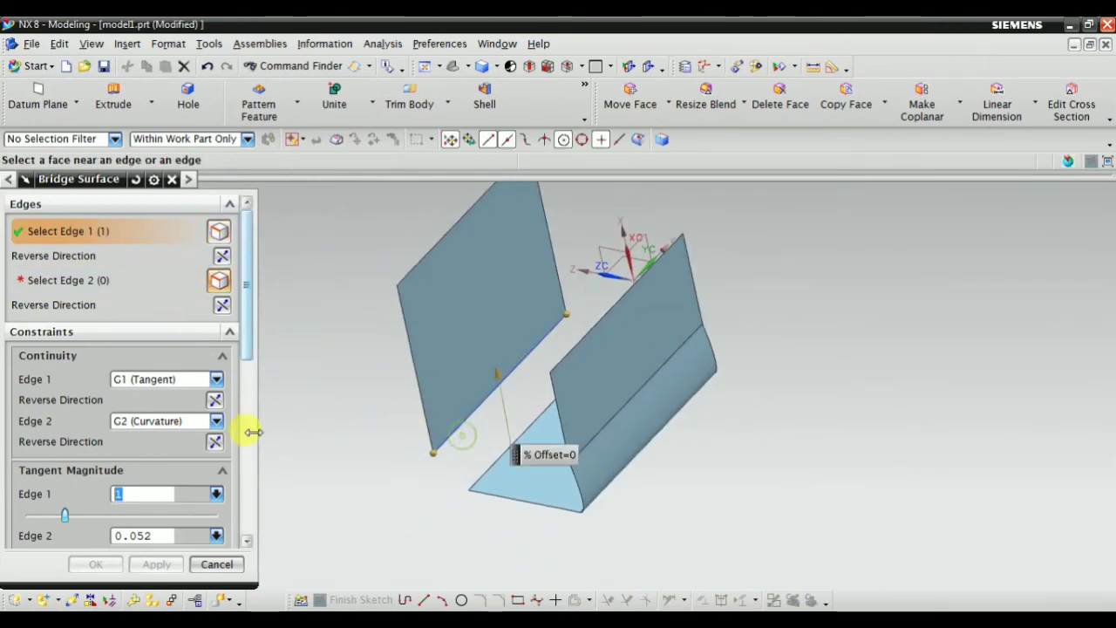
pyautogui.scroll(2, 468, 515)
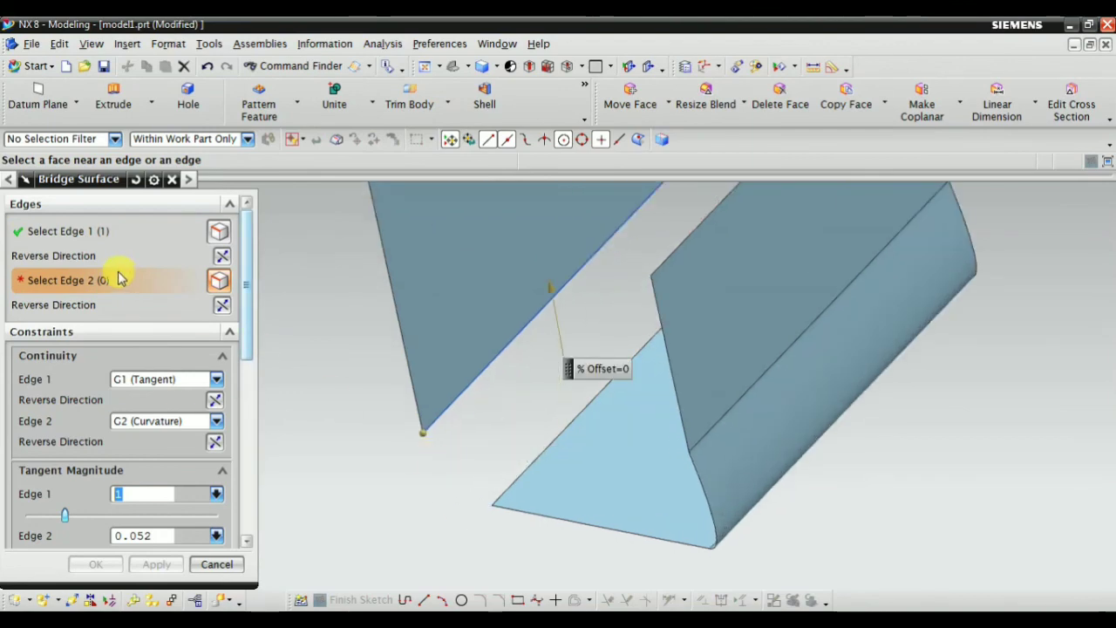
pyautogui.click(518, 482)
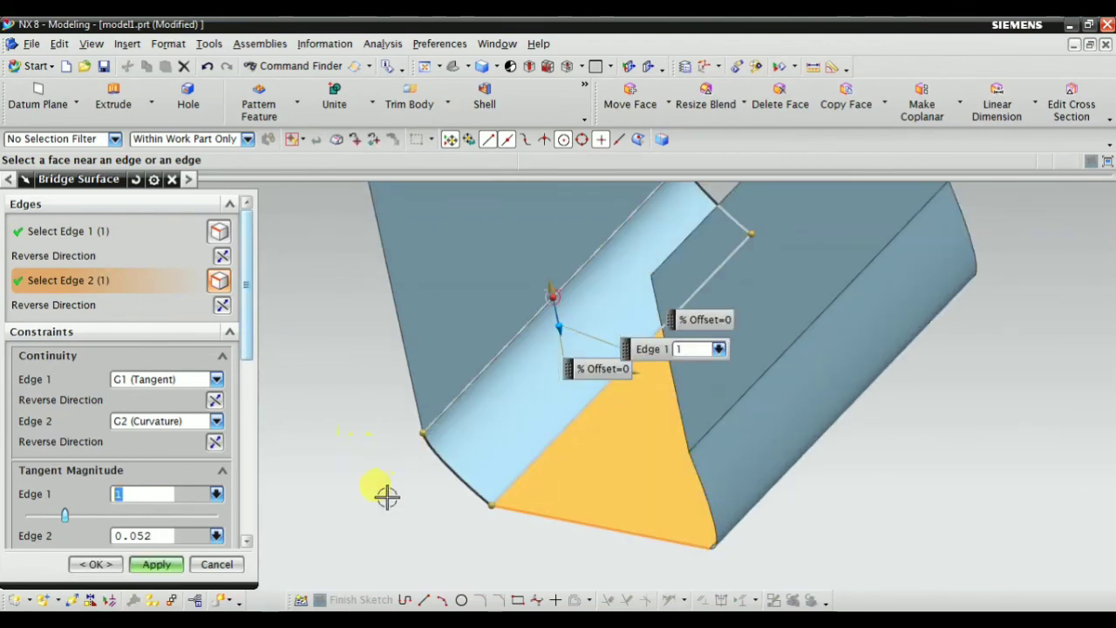
# Set the second bridge's Edge 2 continuity to G1 (Tangent), checking the preview between the two sheets
pyautogui.moveTo(386, 496); pyautogui.dragTo(393, 453, button='middle')
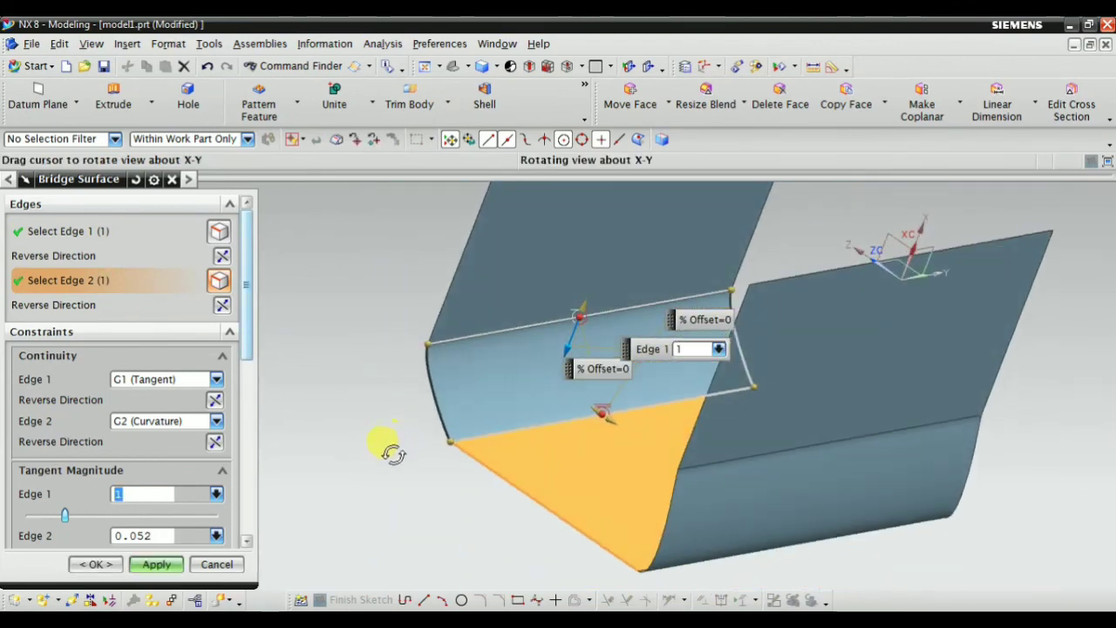
pyautogui.moveTo(475, 462); pyautogui.dragTo(439, 463, button='middle')
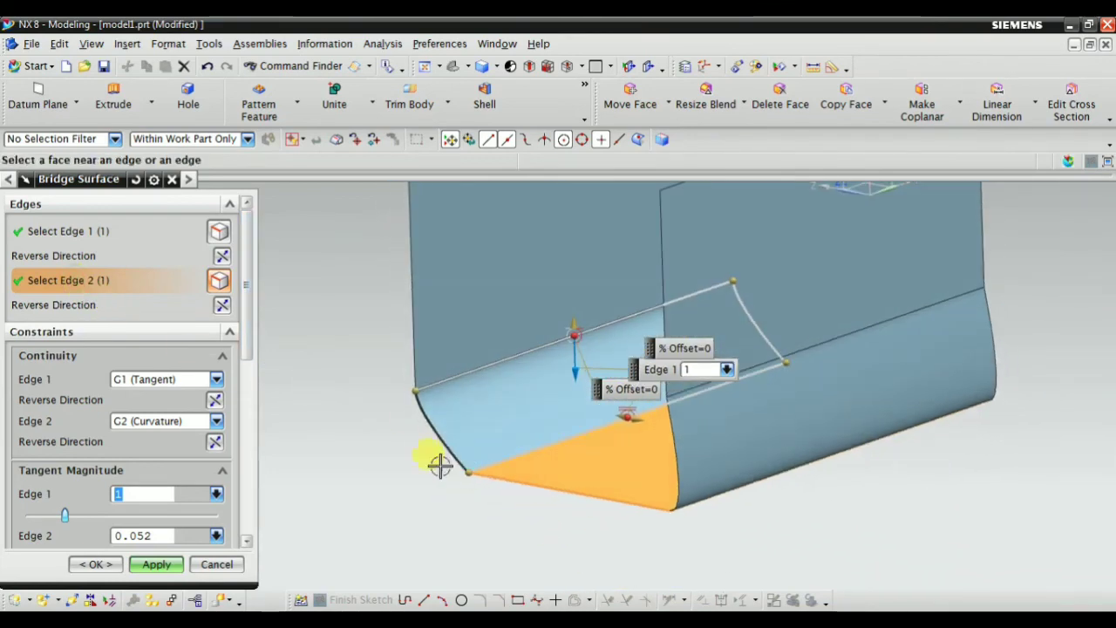
pyautogui.click(144, 420)
pyautogui.click(142, 450)
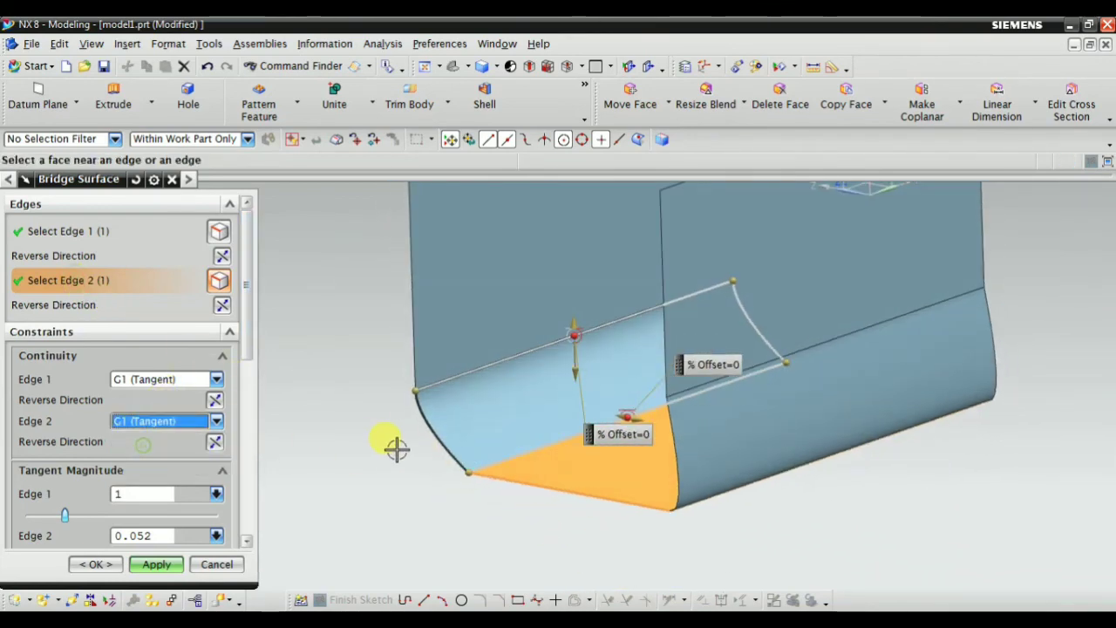
pyautogui.moveTo(429, 497)
pyautogui.mouseDown(button='middle')
pyautogui.moveTo(456, 476)
pyautogui.moveTo(445, 488)
pyautogui.mouseUp(button='middle')
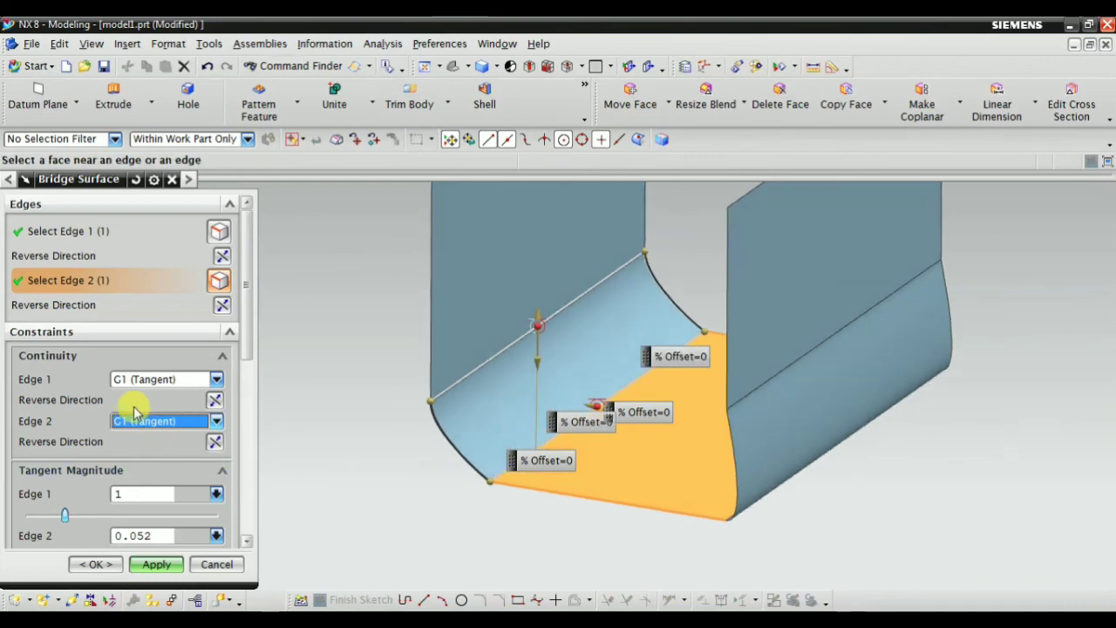
# Clear the second bridge's Edge 2 selection and reselect the vertical sheet's edge facing Edge 1
pyautogui.click(593, 468)
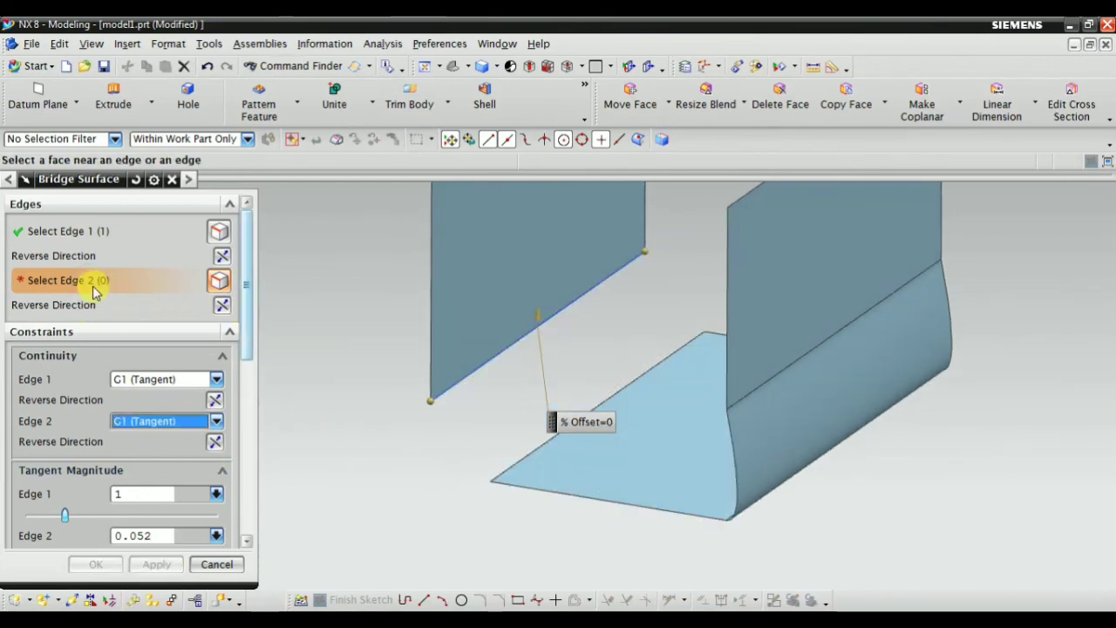
pyautogui.click(506, 467)
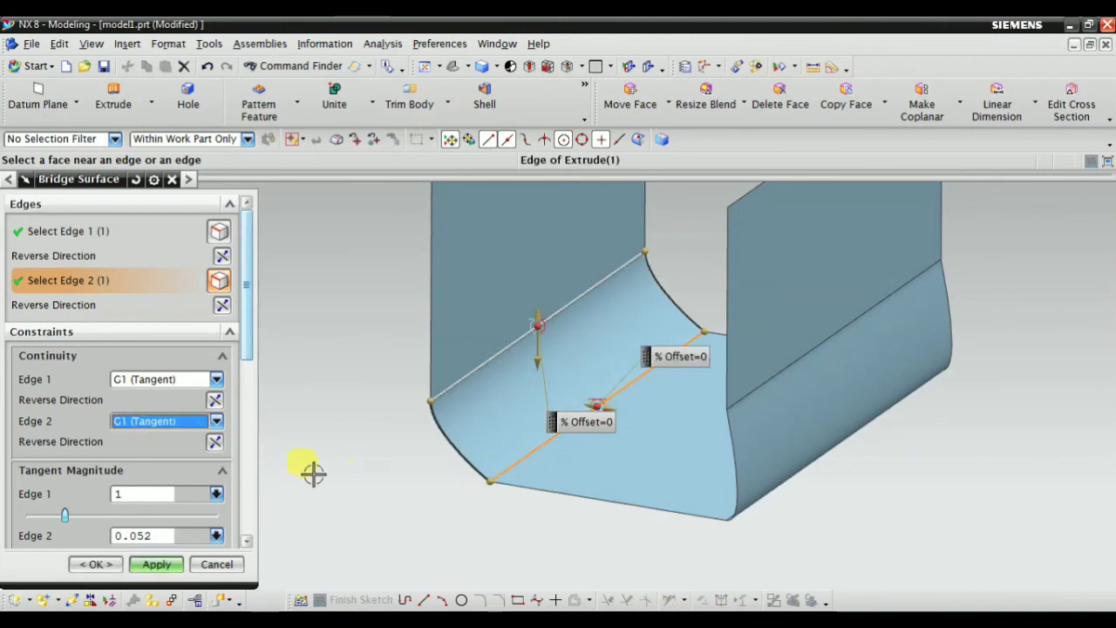
pyautogui.moveTo(311, 468); pyautogui.dragTo(259, 369, button='middle')
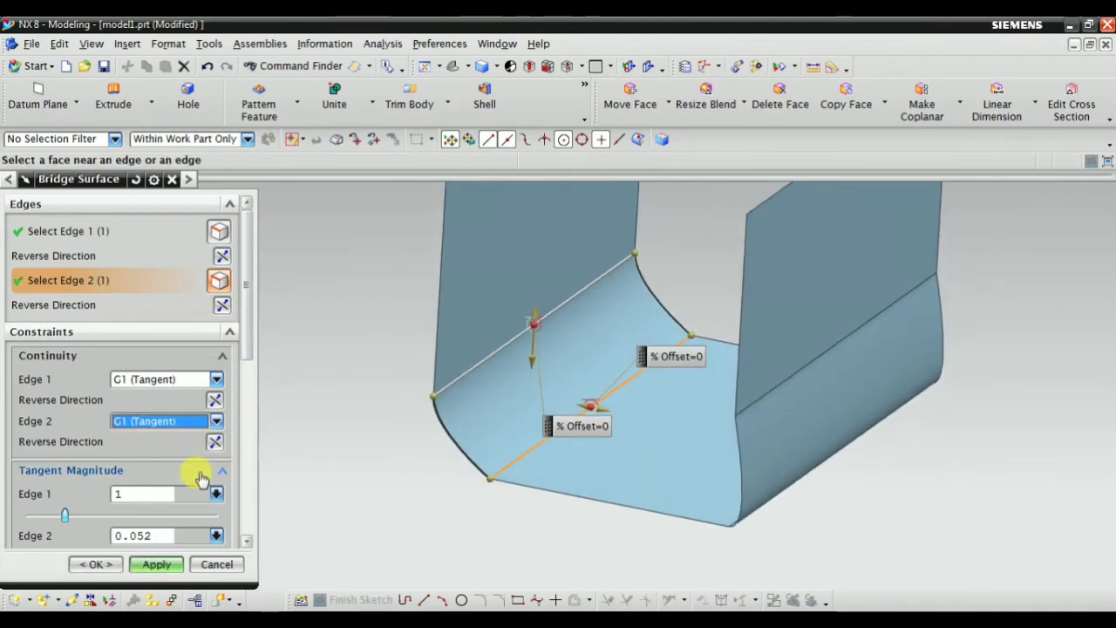
# Set the Edge 1 tangent magnitude to 1.77, review the Edge 2 limits, and create the second bridge surface
pyautogui.moveTo(64, 515); pyautogui.dragTo(95, 518)
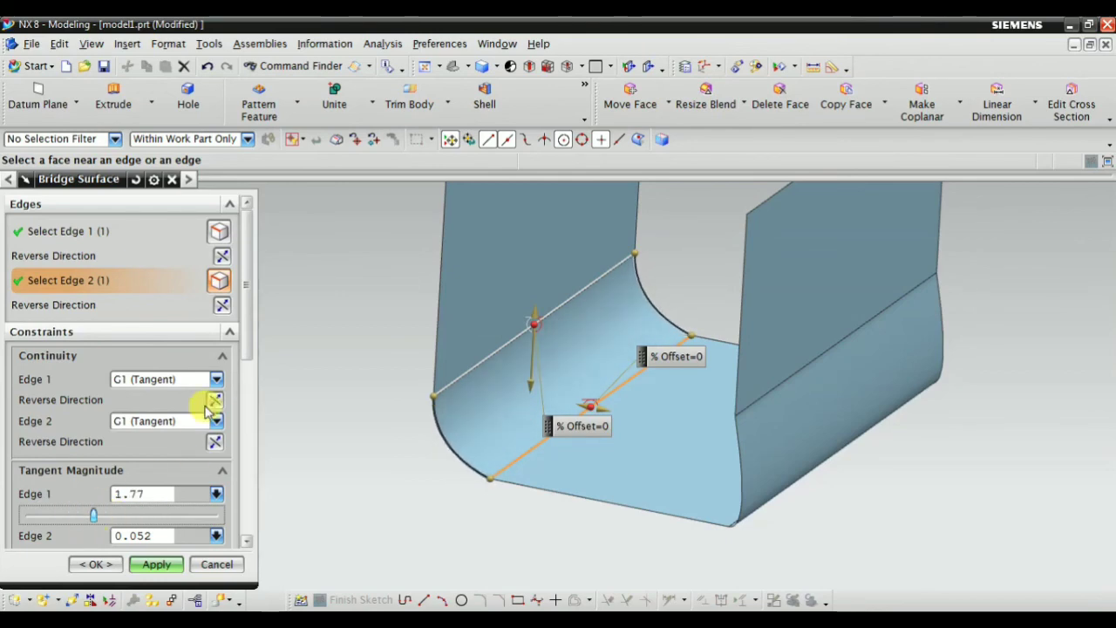
pyautogui.moveTo(248, 343); pyautogui.dragTo(252, 456)
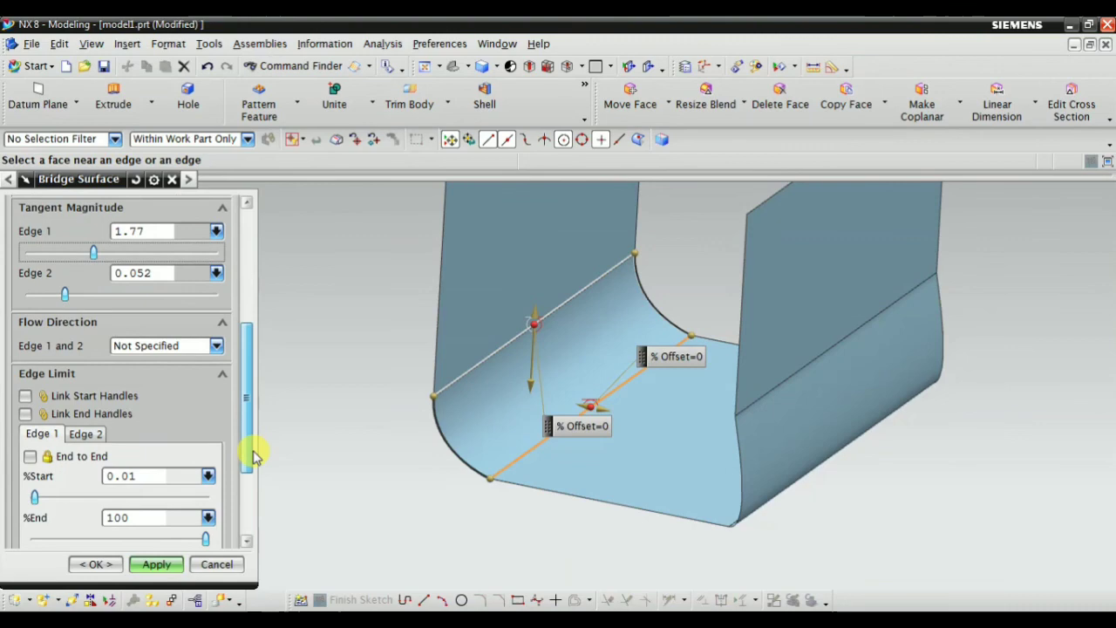
pyautogui.click(83, 434)
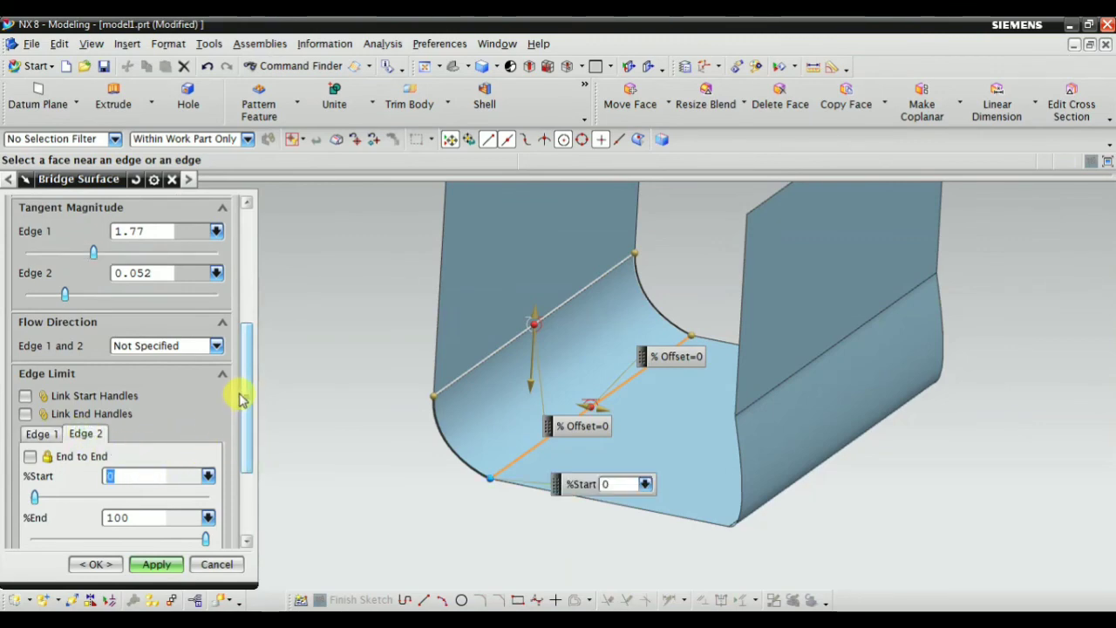
pyautogui.moveTo(242, 398); pyautogui.dragTo(250, 465)
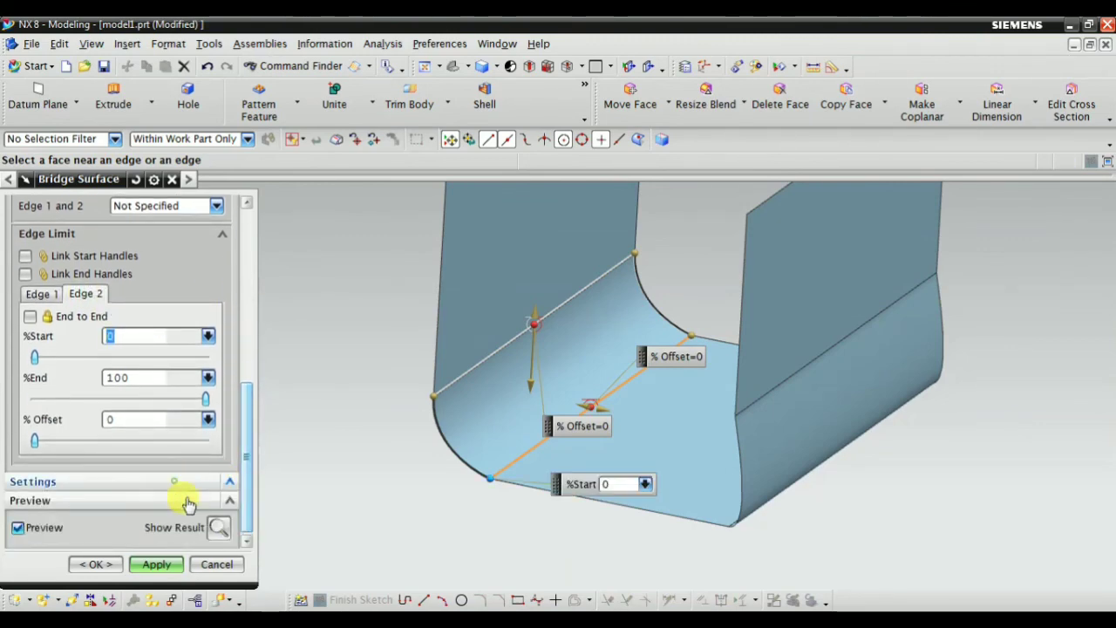
pyautogui.click(181, 482)
pyautogui.click(98, 565)
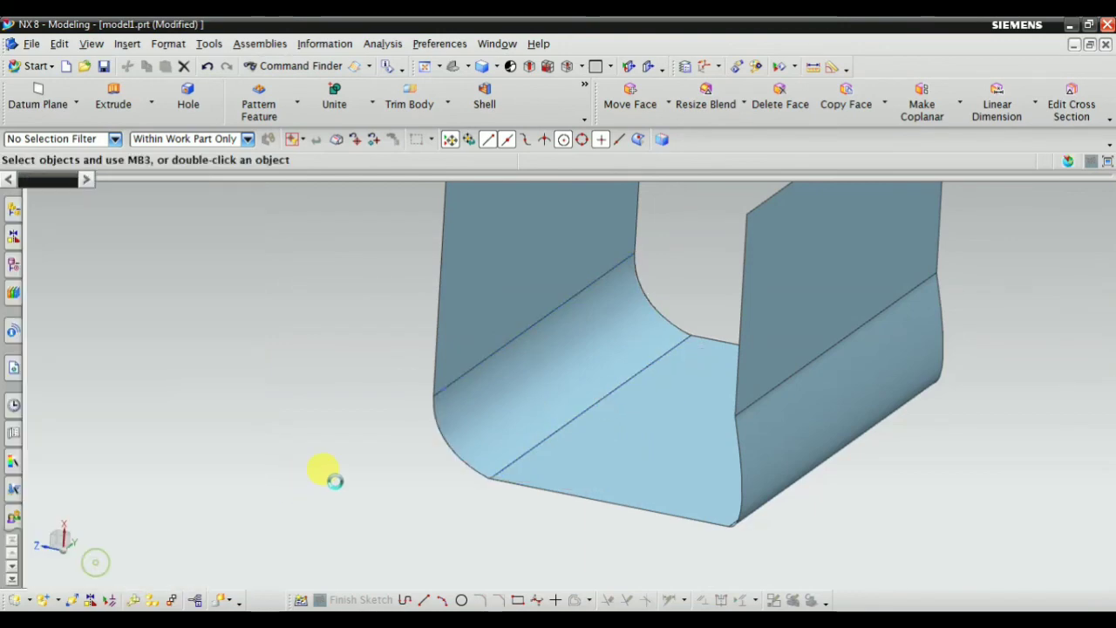
# Show the sheets and both bridge surfaces in a standard pictorial view and look over the Detail Feature commands
pyautogui.moveTo(324, 469); pyautogui.dragTo(347, 426, button='middle')
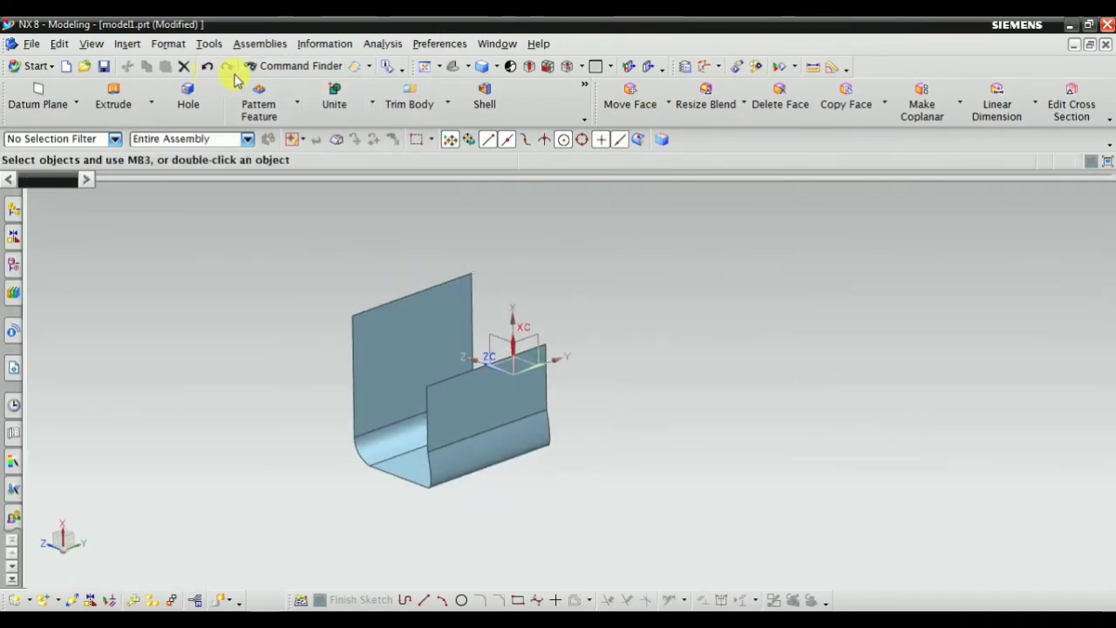
pyautogui.click(451, 66)
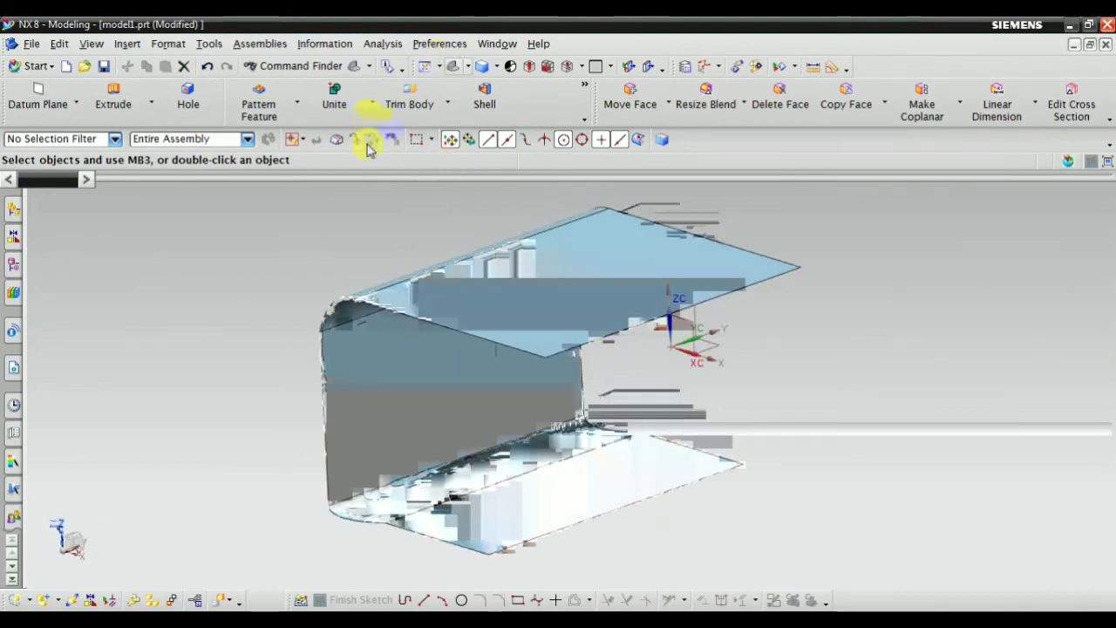
pyautogui.click(470, 247)
pyautogui.scroll(-4, 511, 358)
pyautogui.click(127, 44)
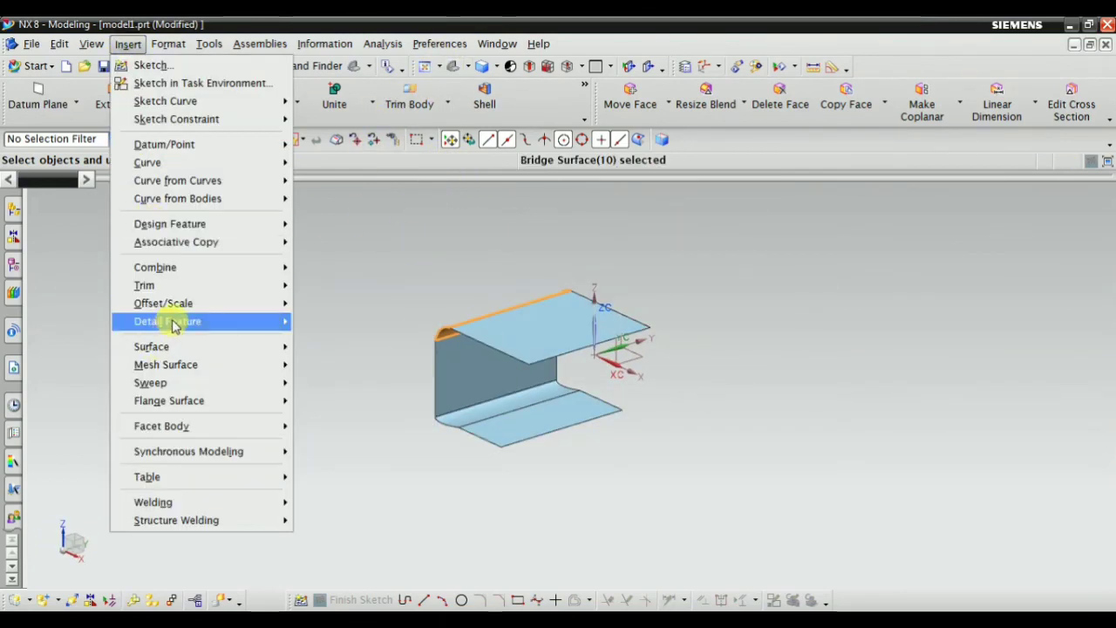
pyautogui.moveTo(178, 320)
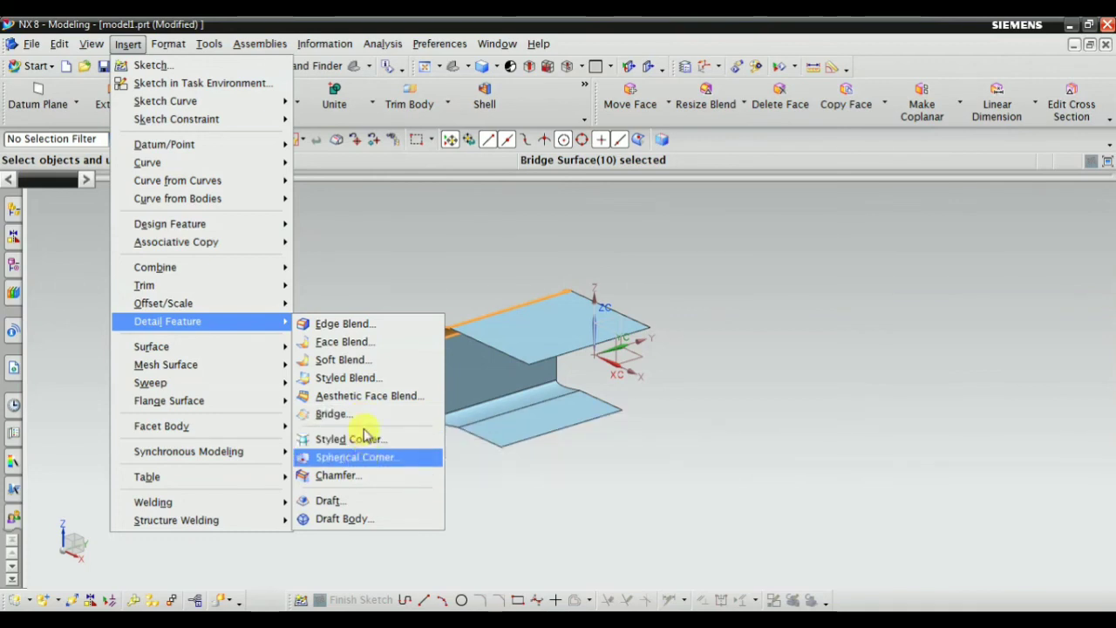
pyautogui.click(781, 389)
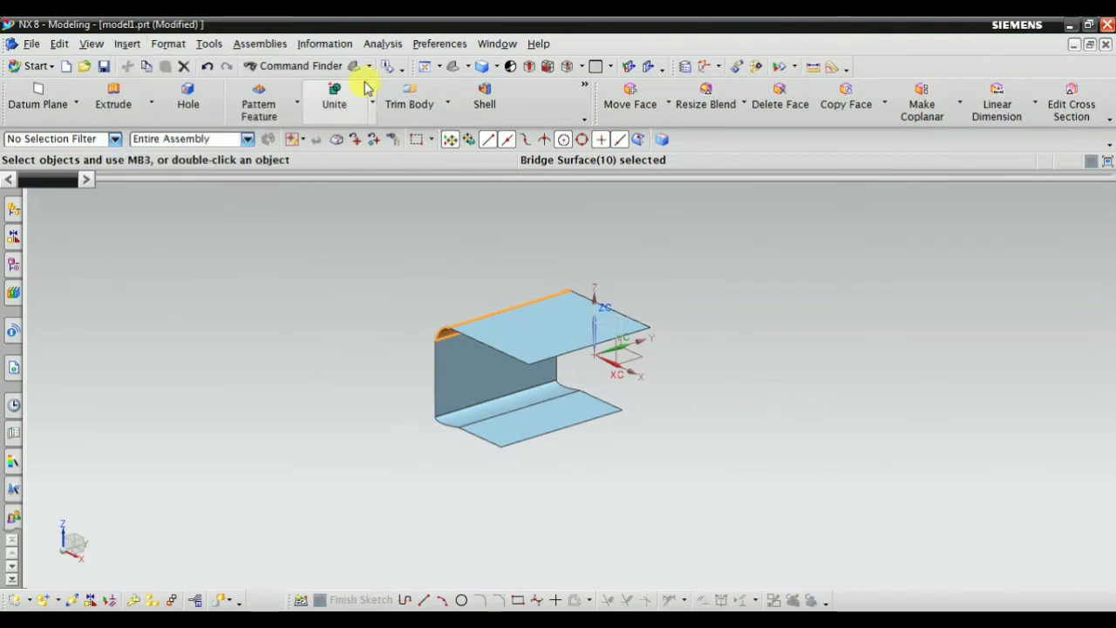
pyautogui.click(349, 47)
pyautogui.click(590, 217)
pyautogui.click(356, 66)
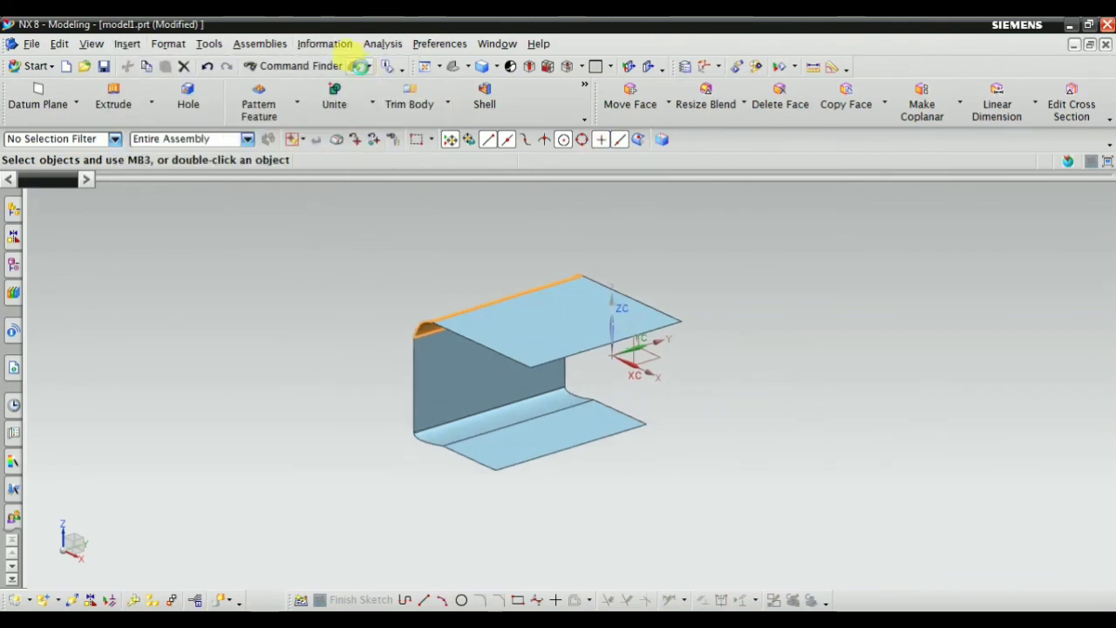